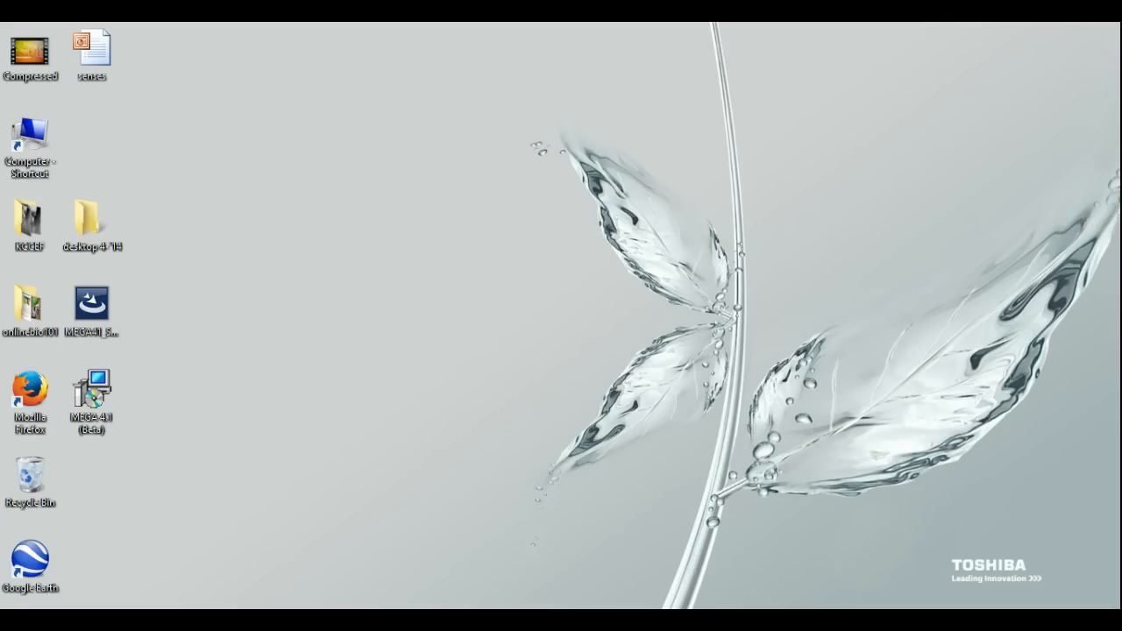
# Switch to Firefox, search Google for "mega" and open the MEGA Molecular Evolutionary Genetics Analysis website
pyautogui.hotkey('alt', 'Tab')
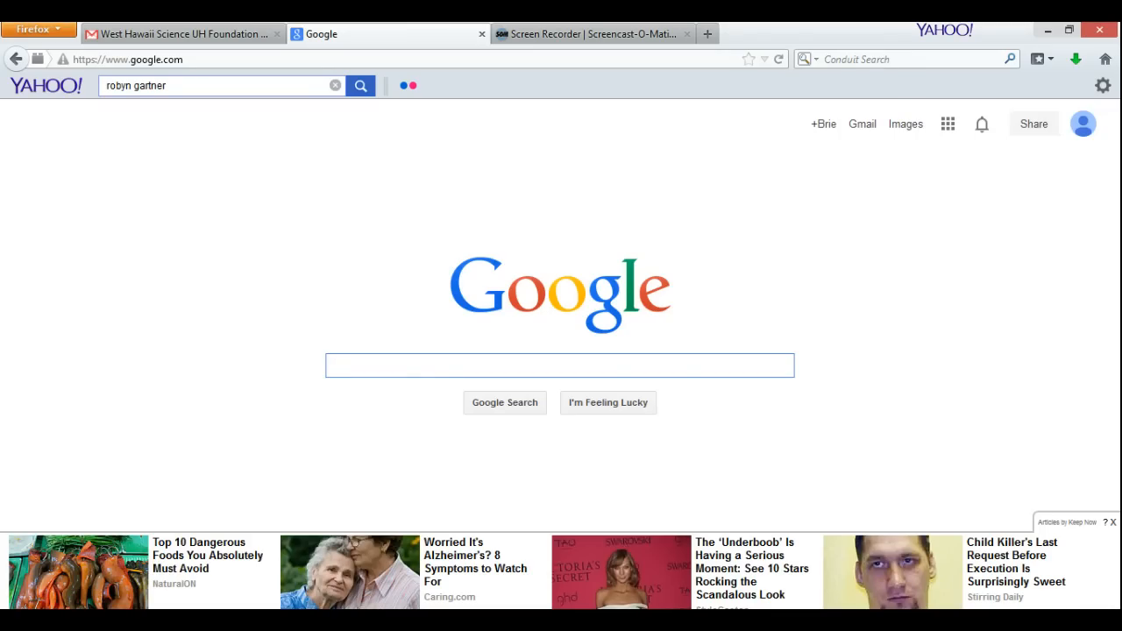
pyautogui.write('me')
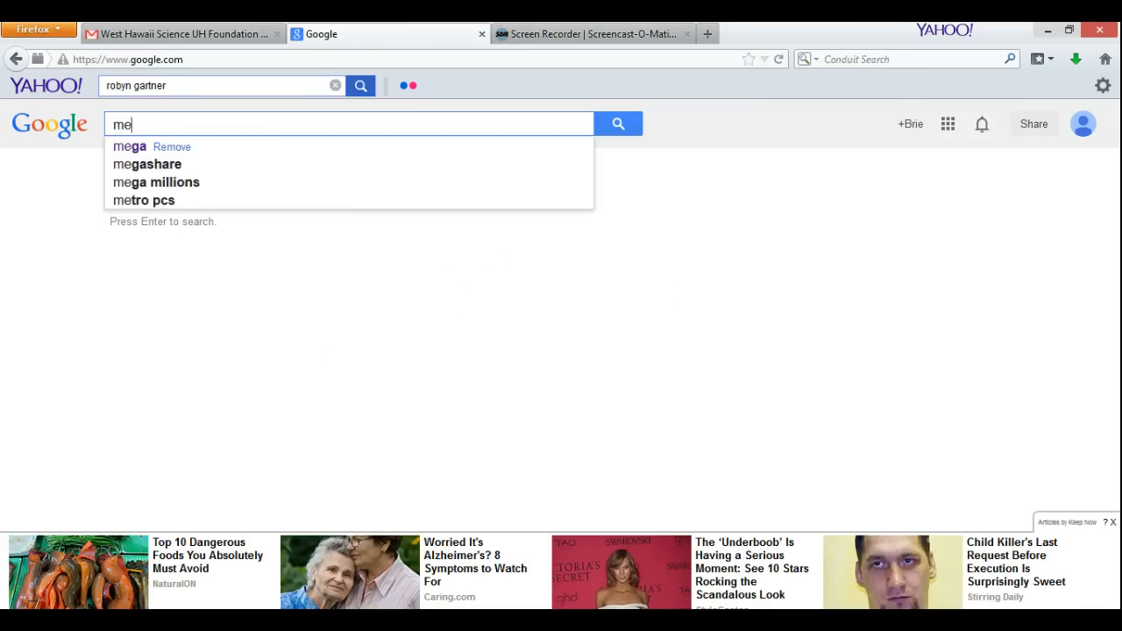
pyautogui.write('ga')
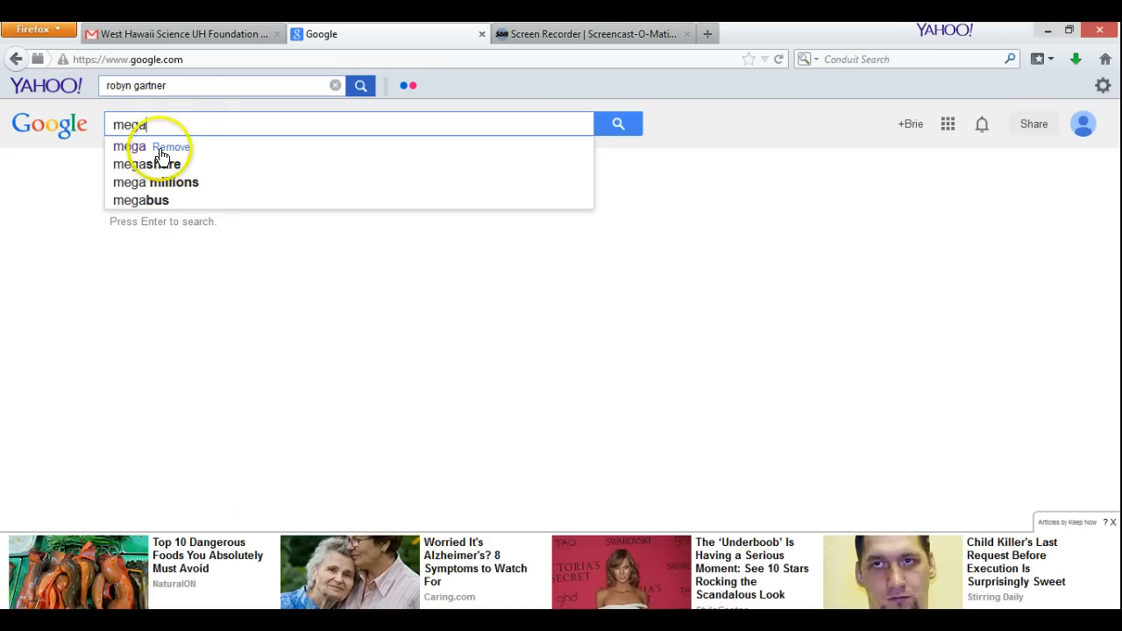
pyautogui.press('Return')
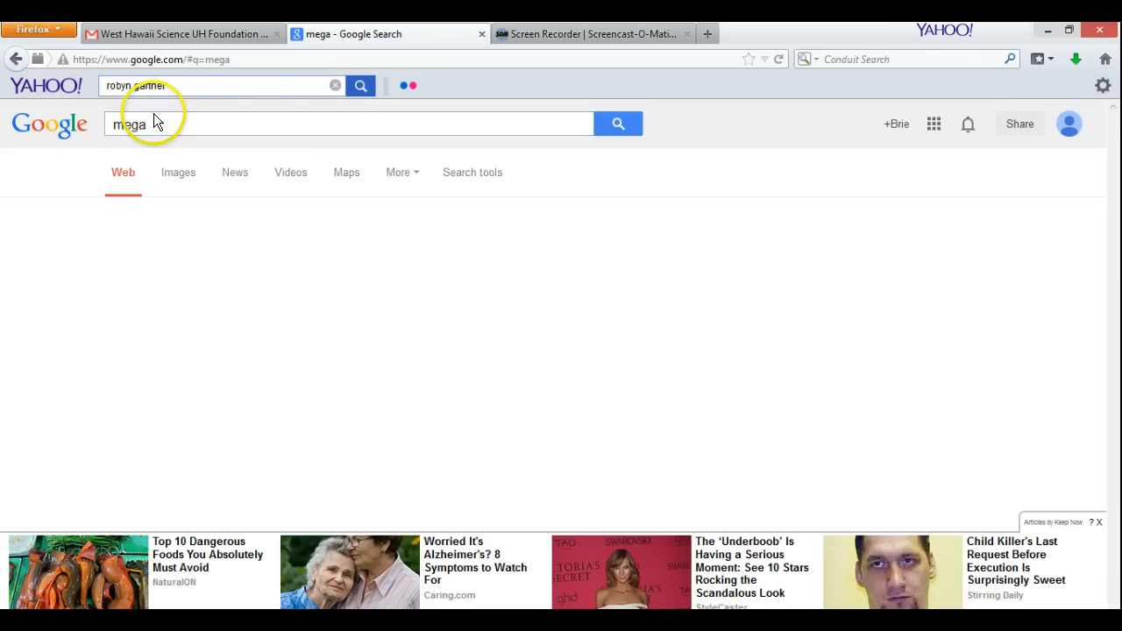
pyautogui.moveTo(1115, 148); pyautogui.dragTo(1117, 335)
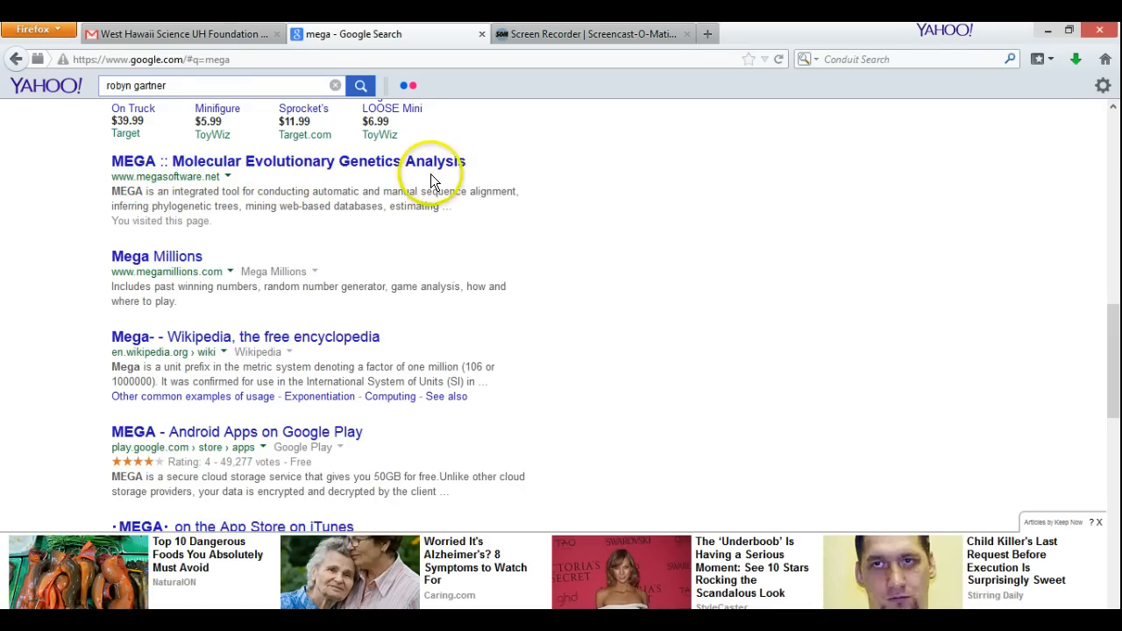
pyautogui.click(195, 169)
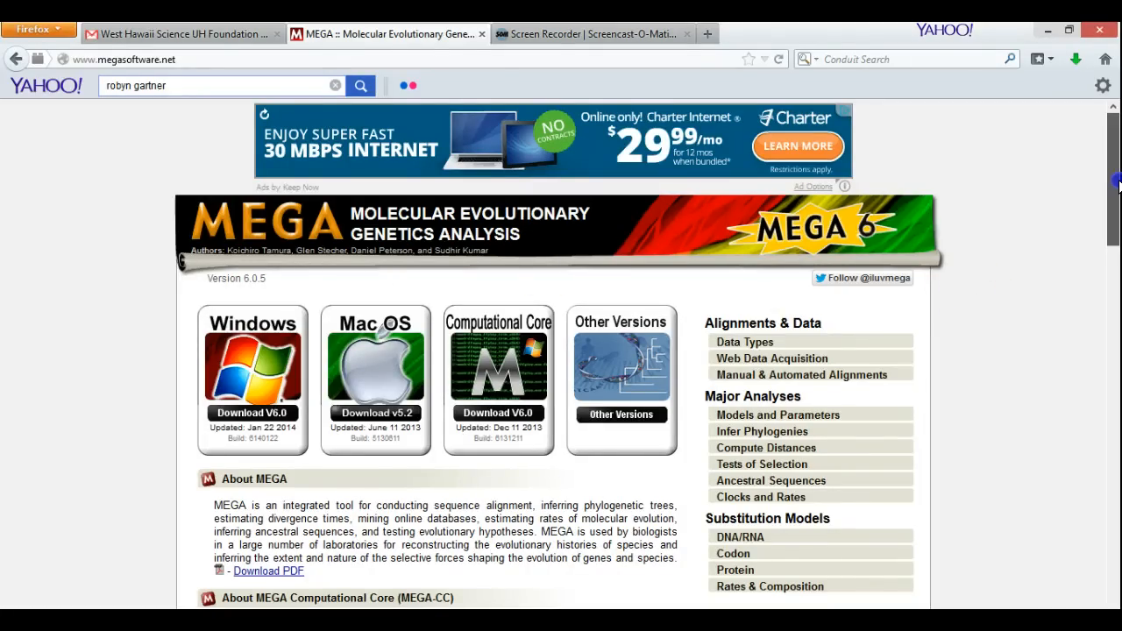
# Look over the download choices on the MEGA home page and open the page with other versions
pyautogui.moveTo(1113, 179); pyautogui.dragTo(1119, 226)
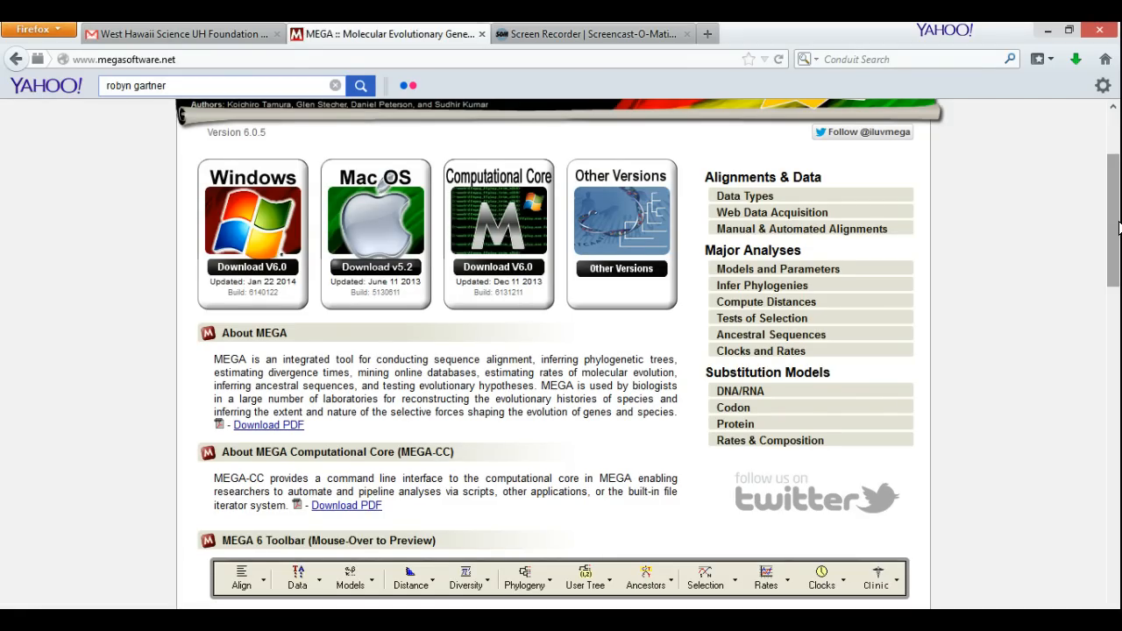
pyautogui.scroll(2, 1119, 226)
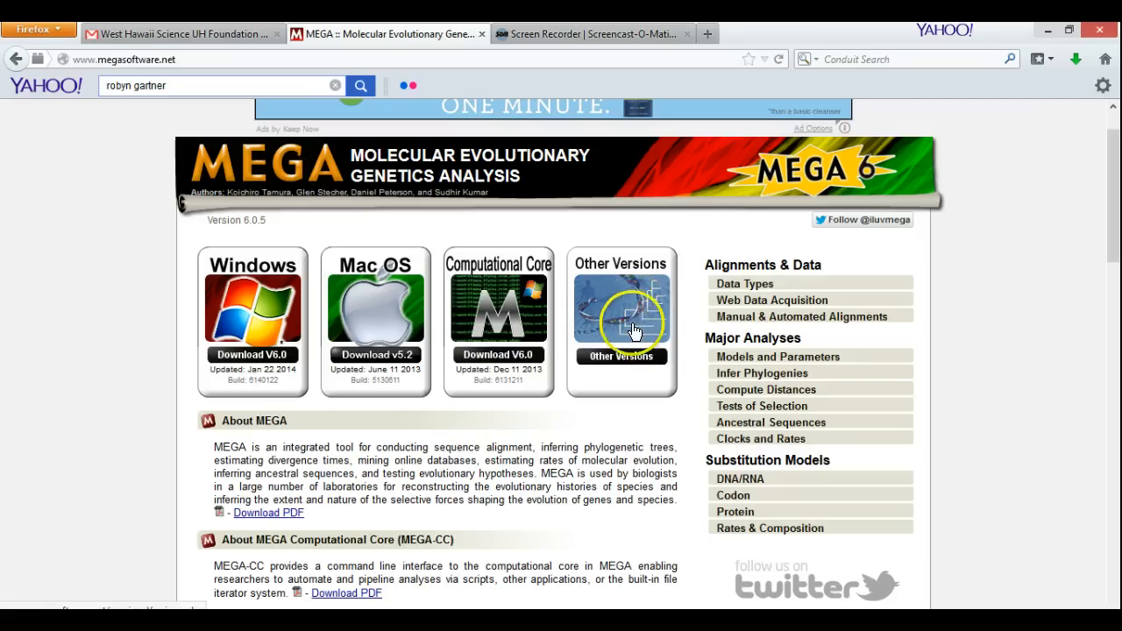
pyautogui.click(627, 354)
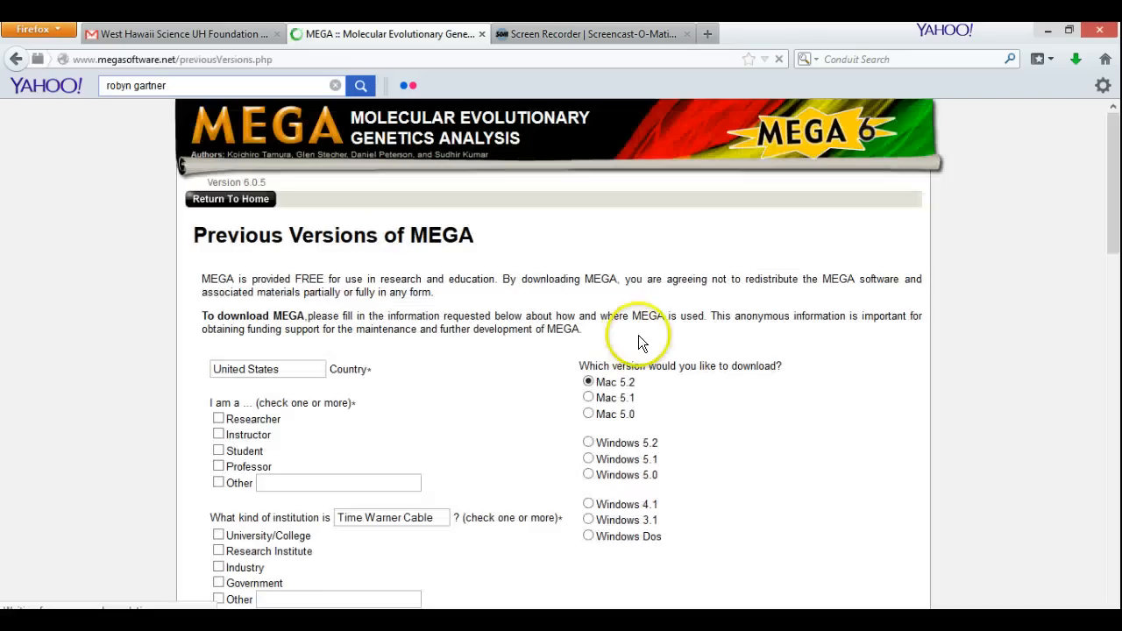
# Fill in the form with Windows 4.1, Instructor and University/College, and request the MEGA download
pyautogui.moveTo(1102, 195); pyautogui.dragTo(1117, 256)
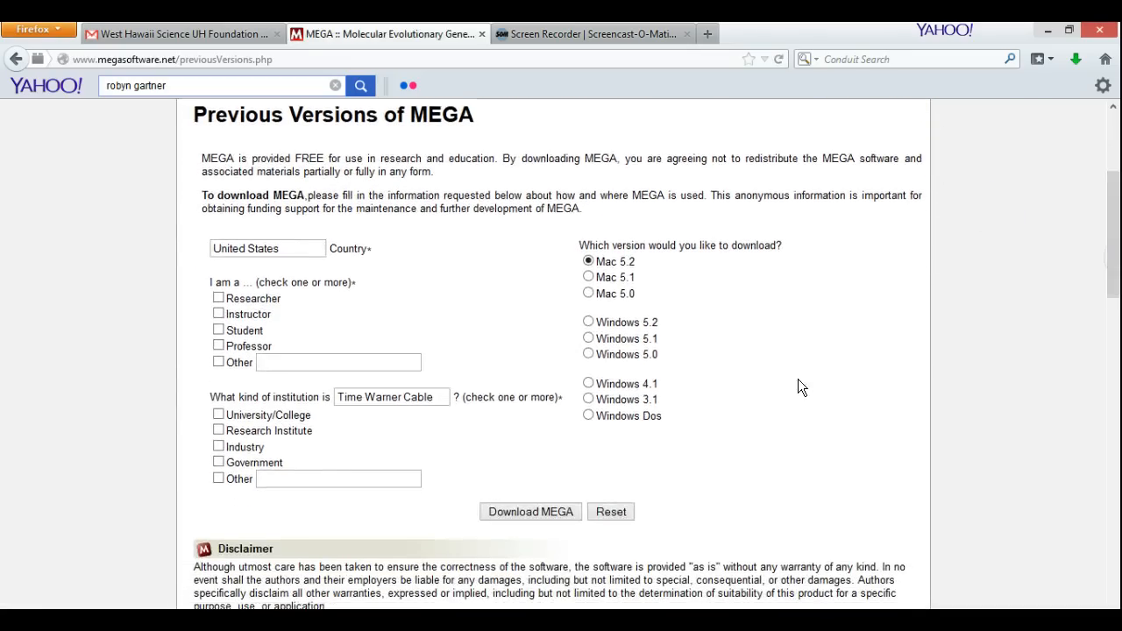
pyautogui.click(590, 386)
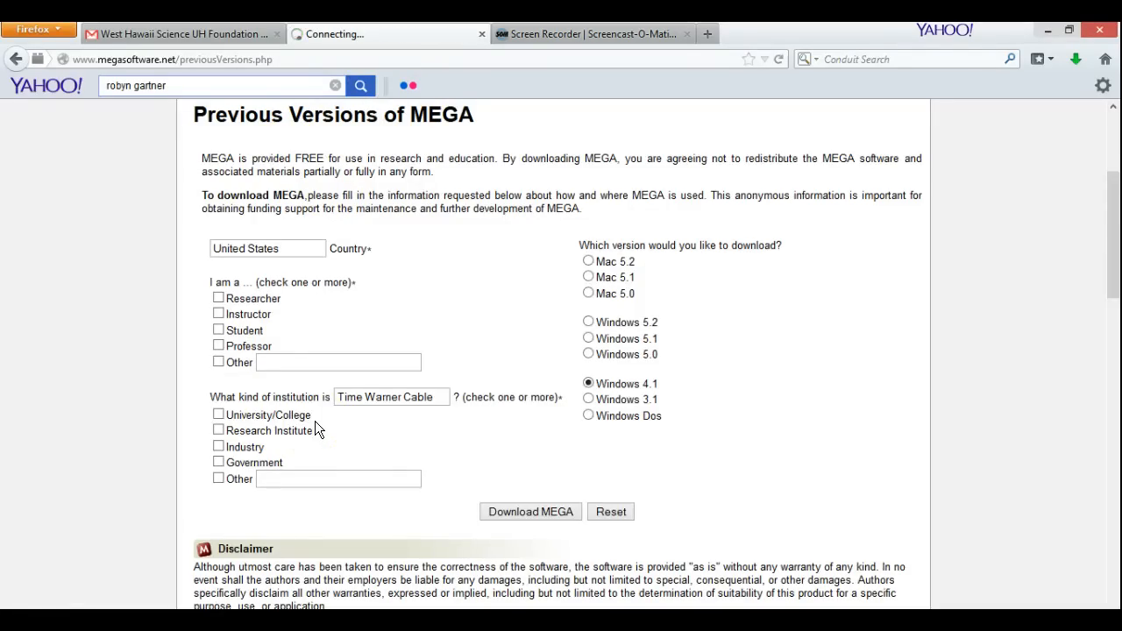
pyautogui.click(218, 314)
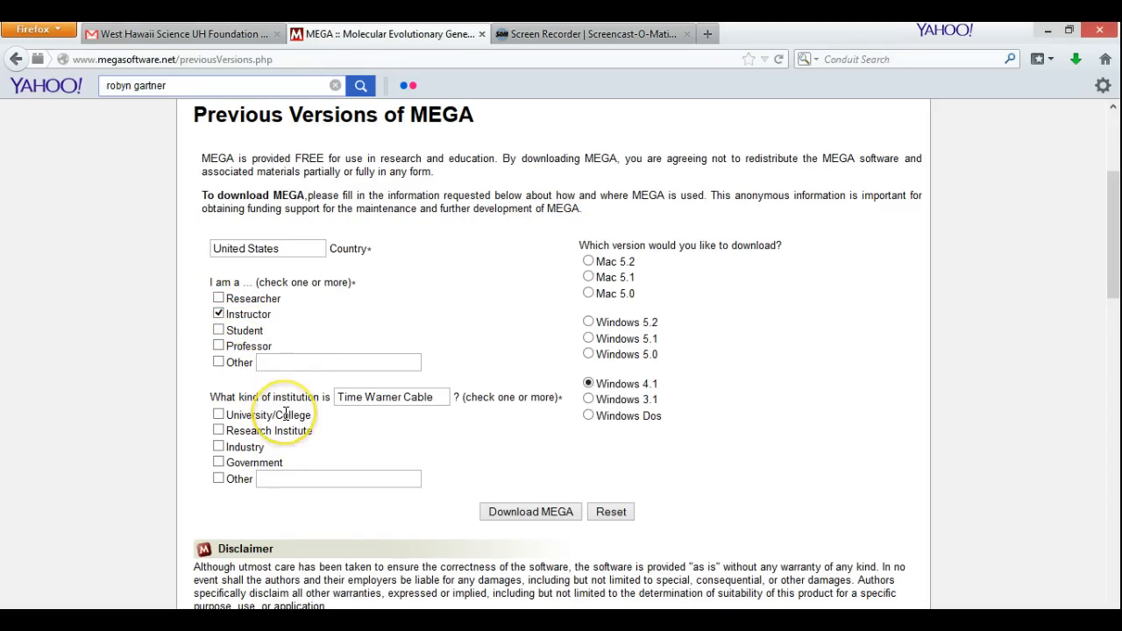
pyautogui.click(219, 414)
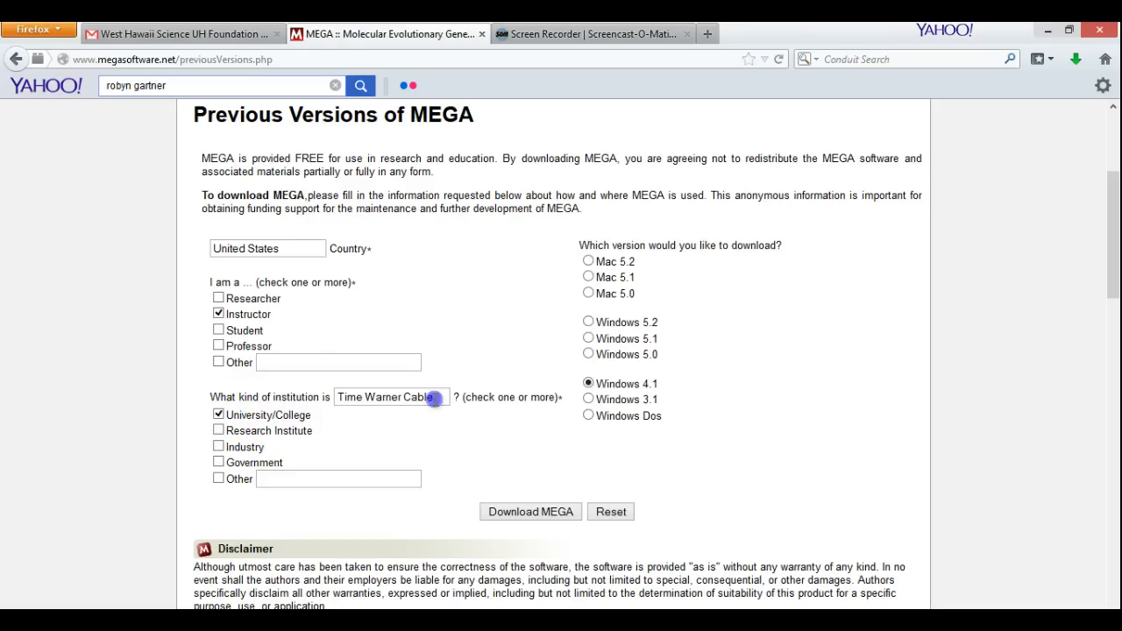
pyautogui.moveTo(434, 397); pyautogui.dragTo(332, 397)
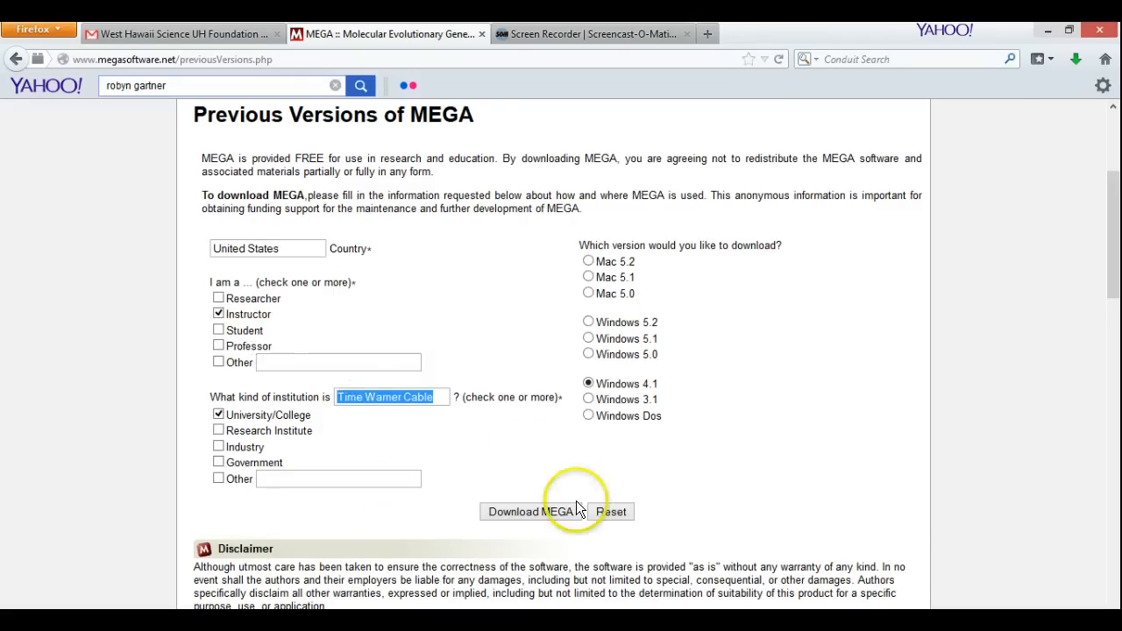
pyautogui.click(531, 512)
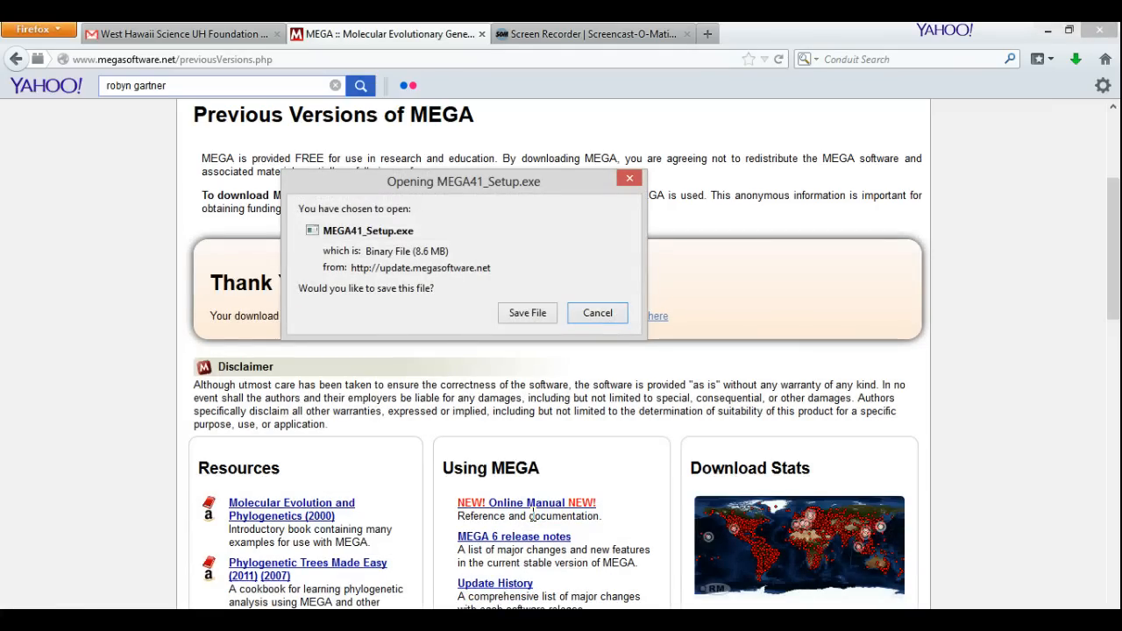
# Decline saving MEGA41_Setup.exe and close the browser
pyautogui.click(585, 313)
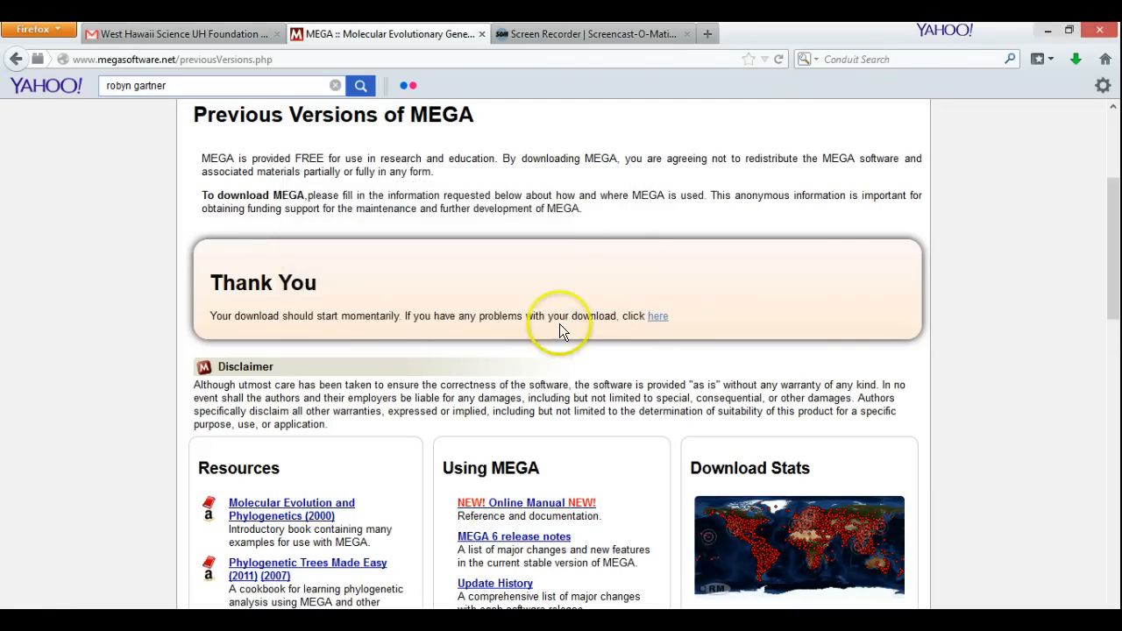
pyautogui.click(1100, 29)
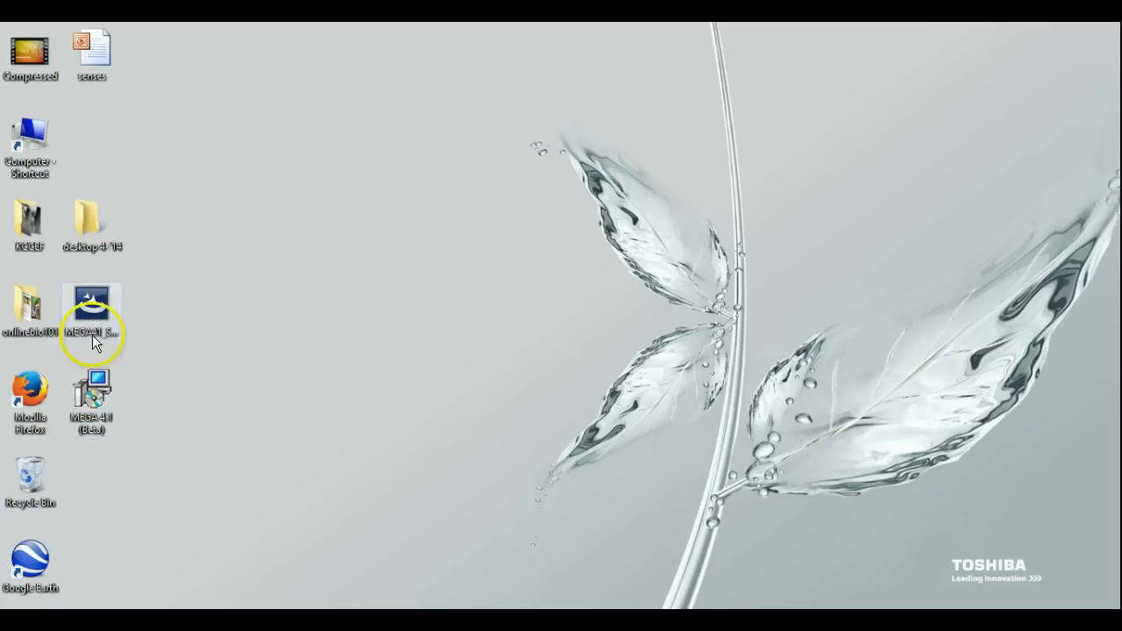
# Run the MEGA 4.1 (Beta) installer from the desktop with the Modify option and finish the wizard
pyautogui.doubleClick(94, 390)
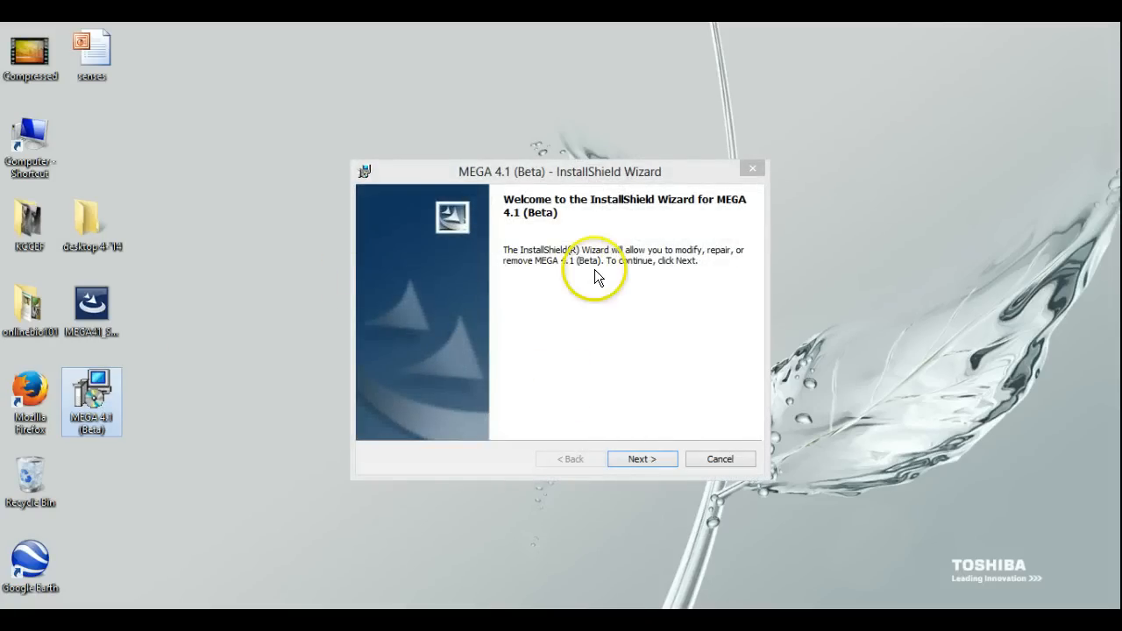
pyautogui.click(646, 459)
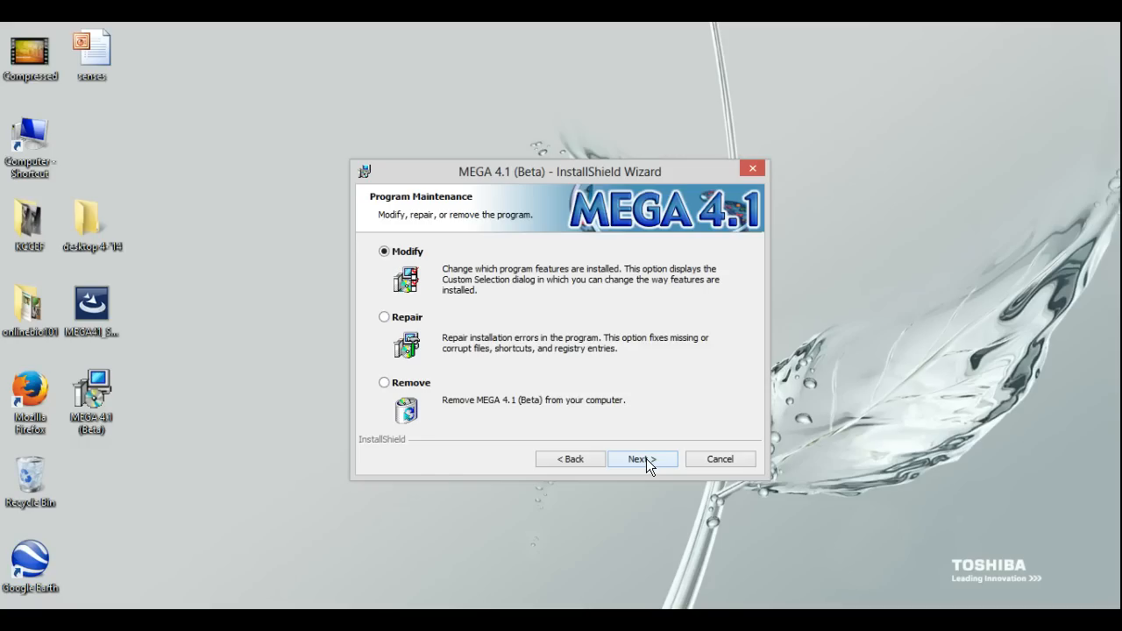
pyautogui.click(646, 459)
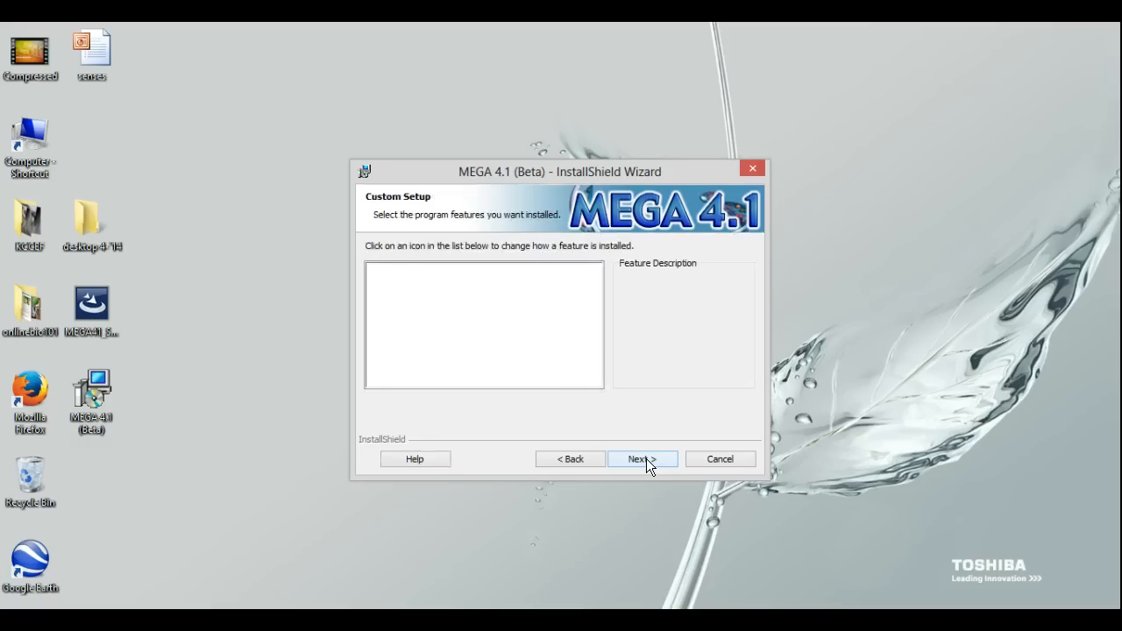
pyautogui.click(646, 459)
pyautogui.click(642, 459)
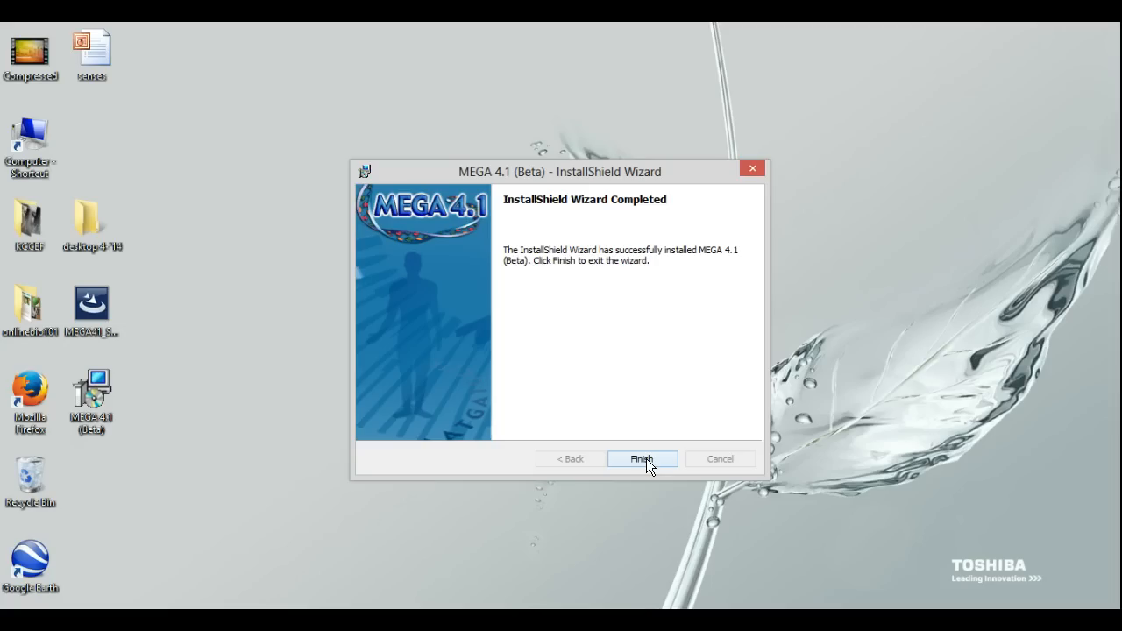
pyautogui.click(642, 460)
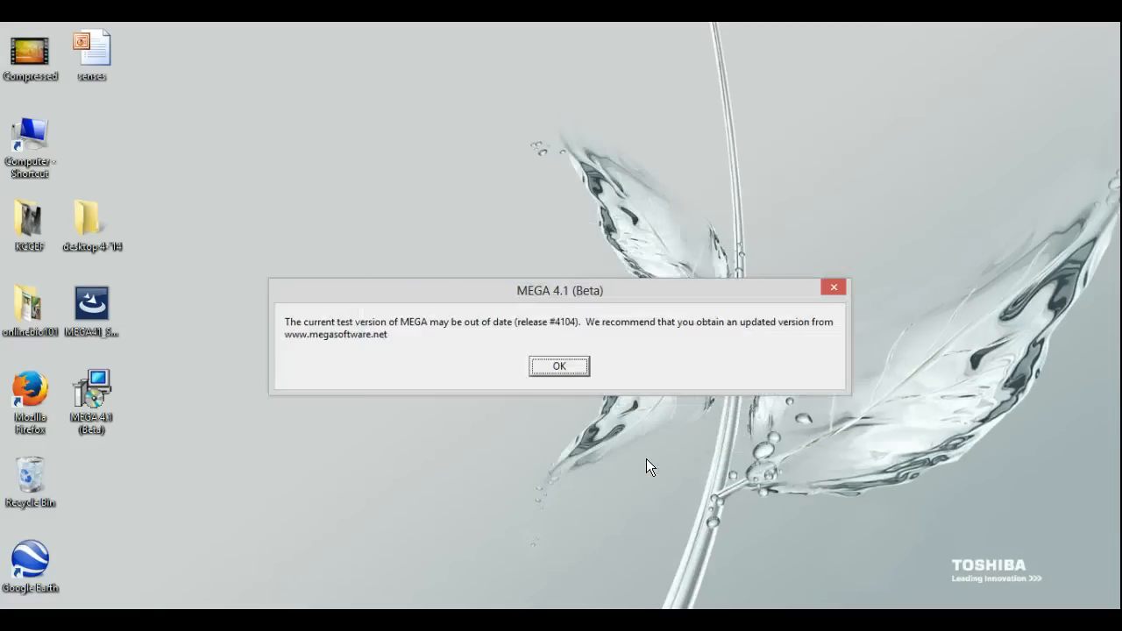
# Dismiss the out-of-date version notice and move the MEGA 4.1 window slightly lower on the desktop
pyautogui.click(558, 369)
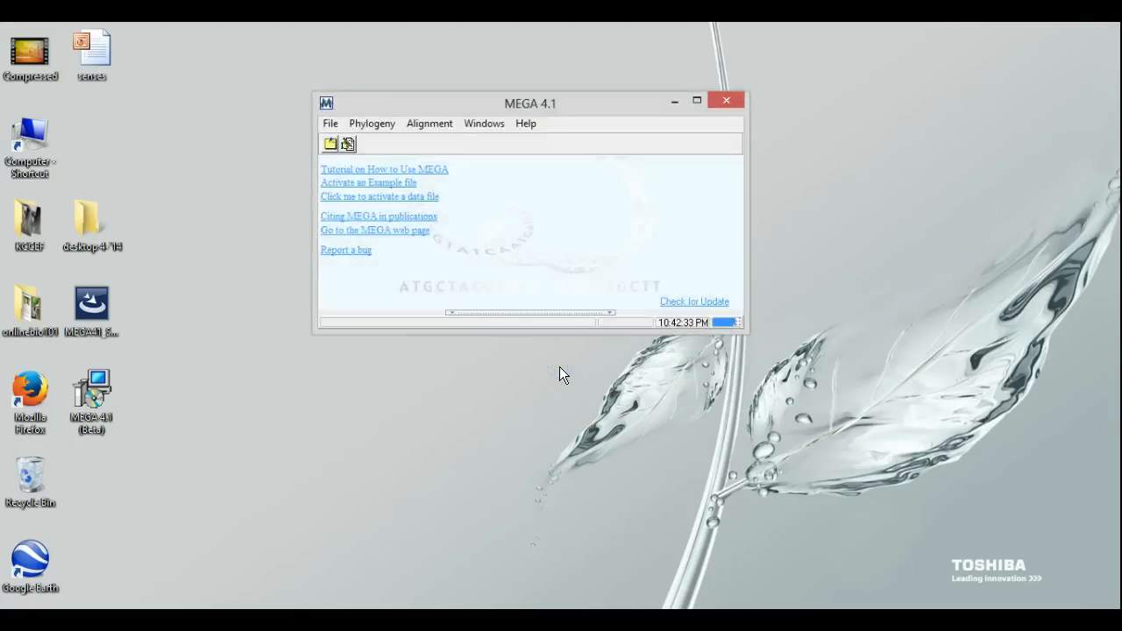
pyautogui.click(545, 112)
pyautogui.moveTo(545, 113); pyautogui.dragTo(565, 144)
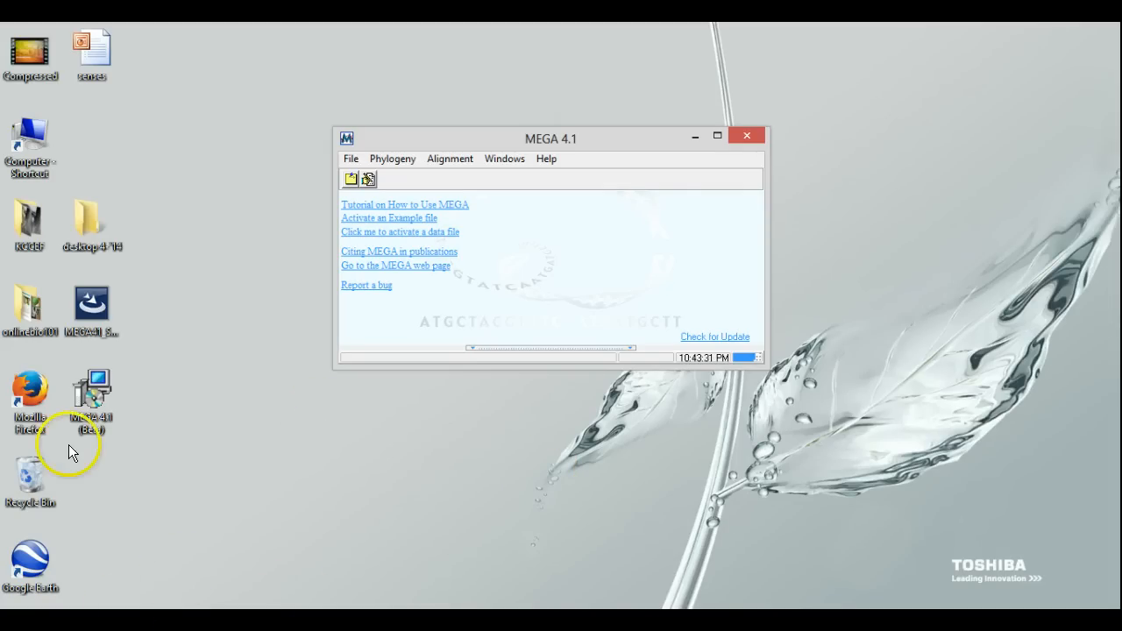
# Open Mozilla Firefox and go to scholar.google.com
pyautogui.click(36, 399)
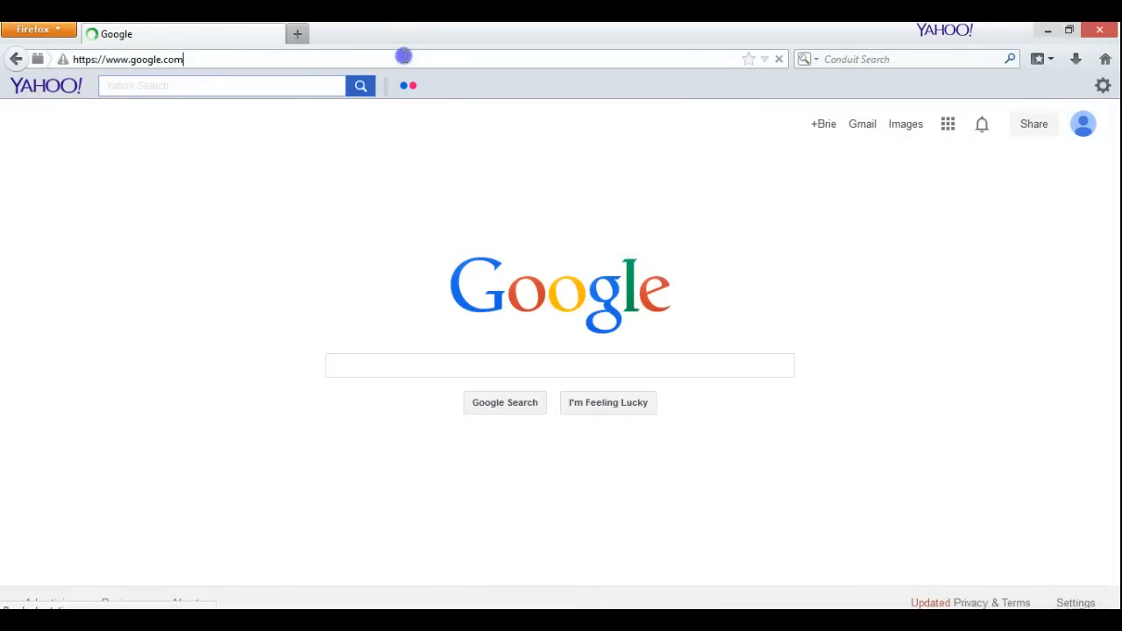
pyautogui.click(80, 59)
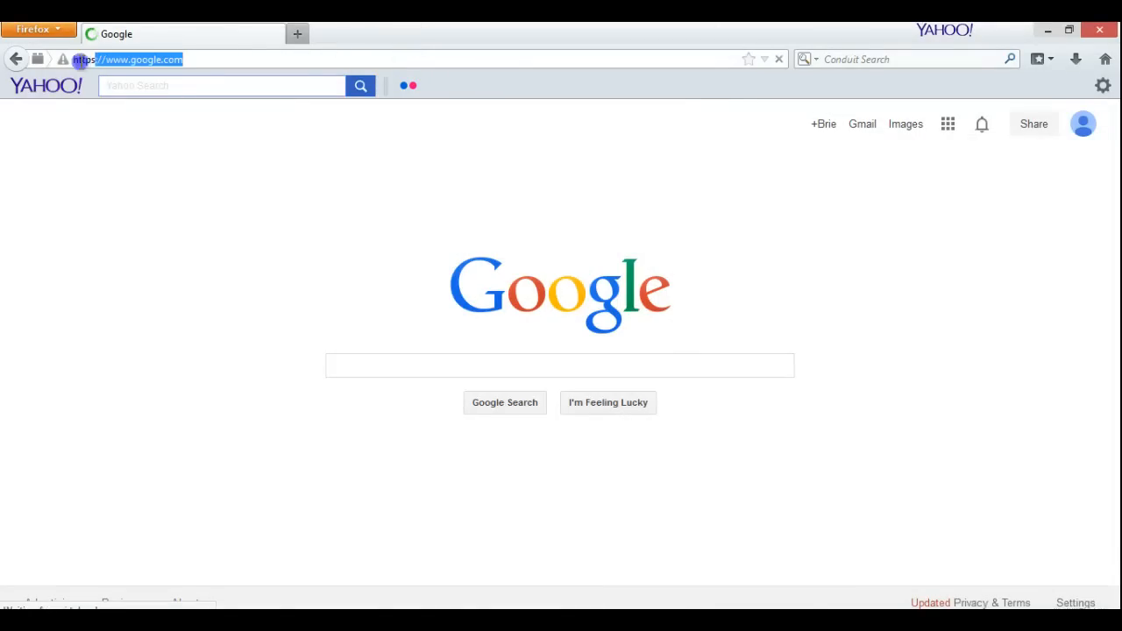
pyautogui.write('scho')
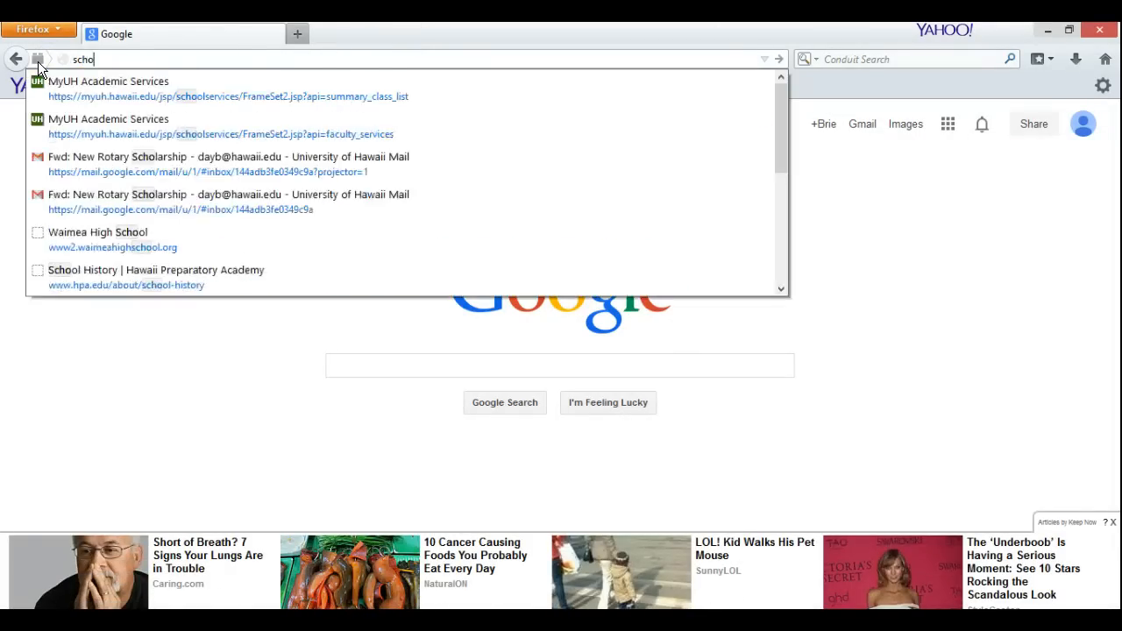
pyautogui.write('lar.google')
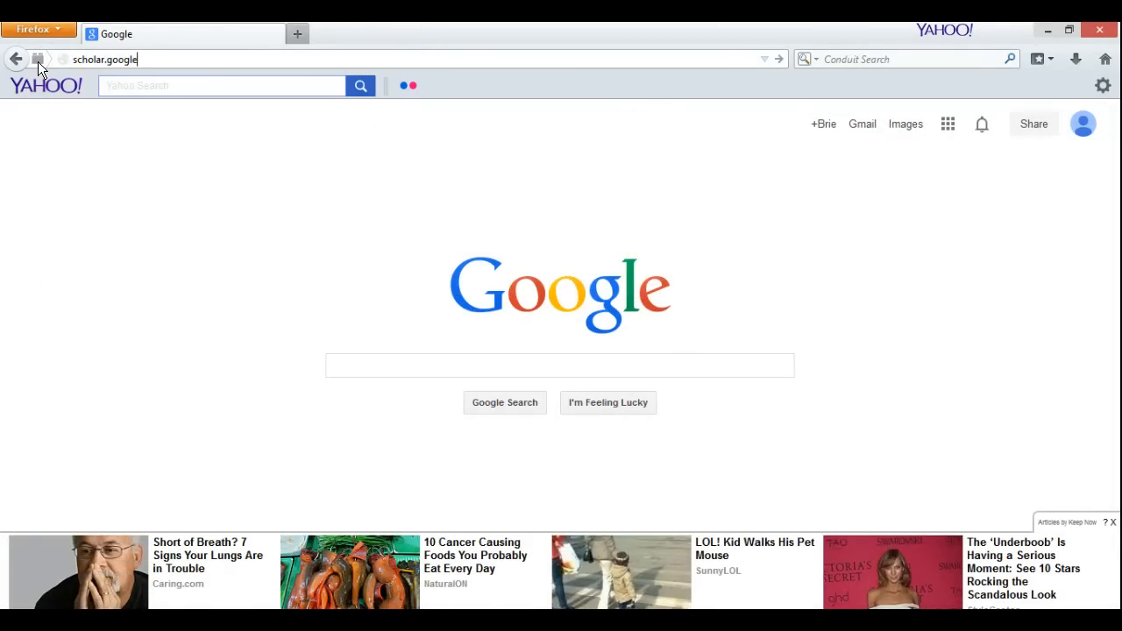
pyautogui.write('.com')
pyautogui.press('Return')
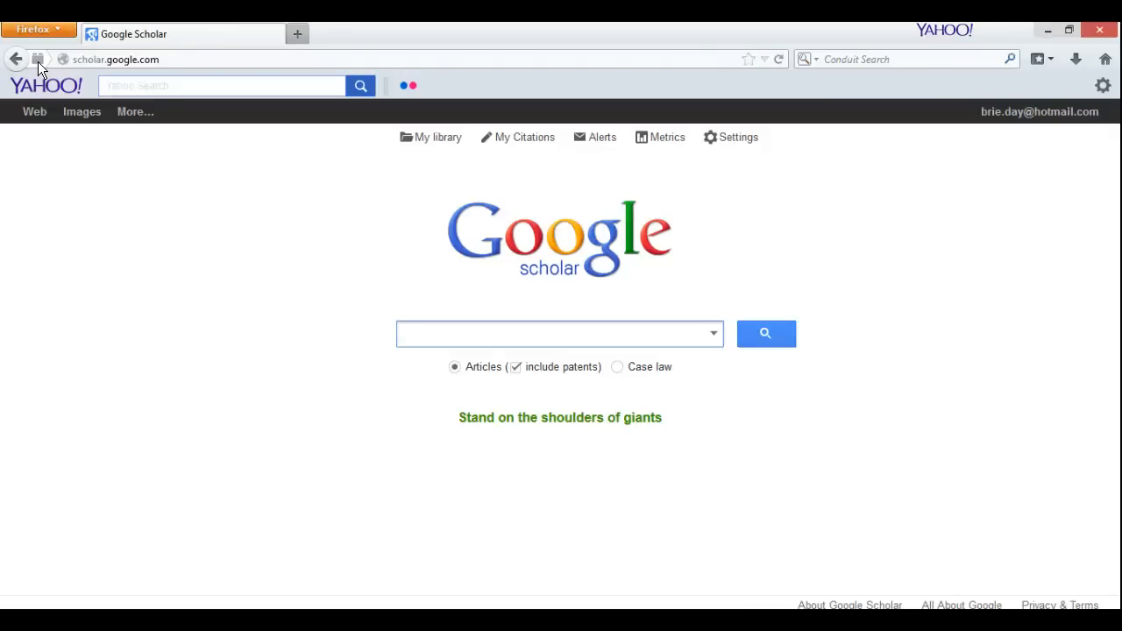
# Exclude patents from the article search, search Google Scholar for "diabetes gene" and look through the results
pyautogui.click(517, 369)
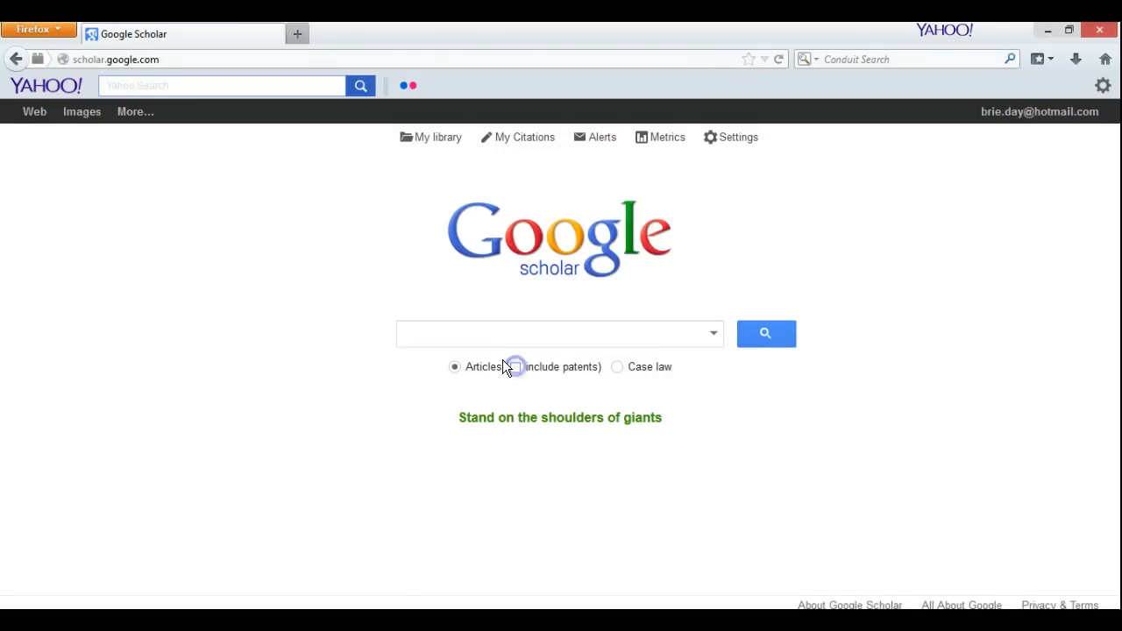
pyautogui.click(468, 333)
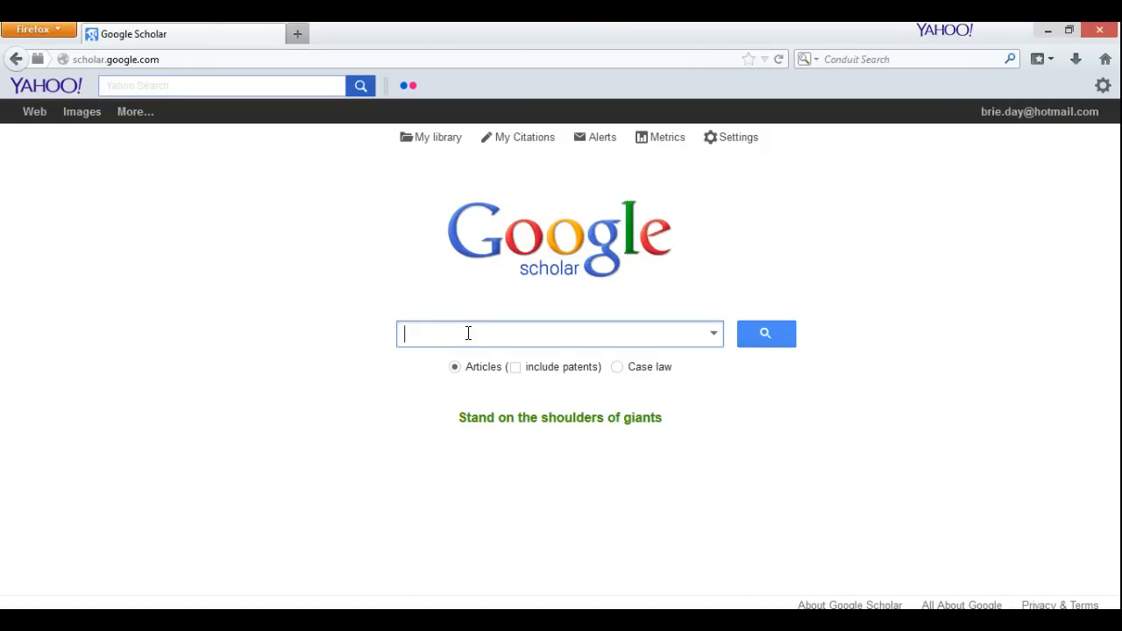
pyautogui.write('diabetes gene')
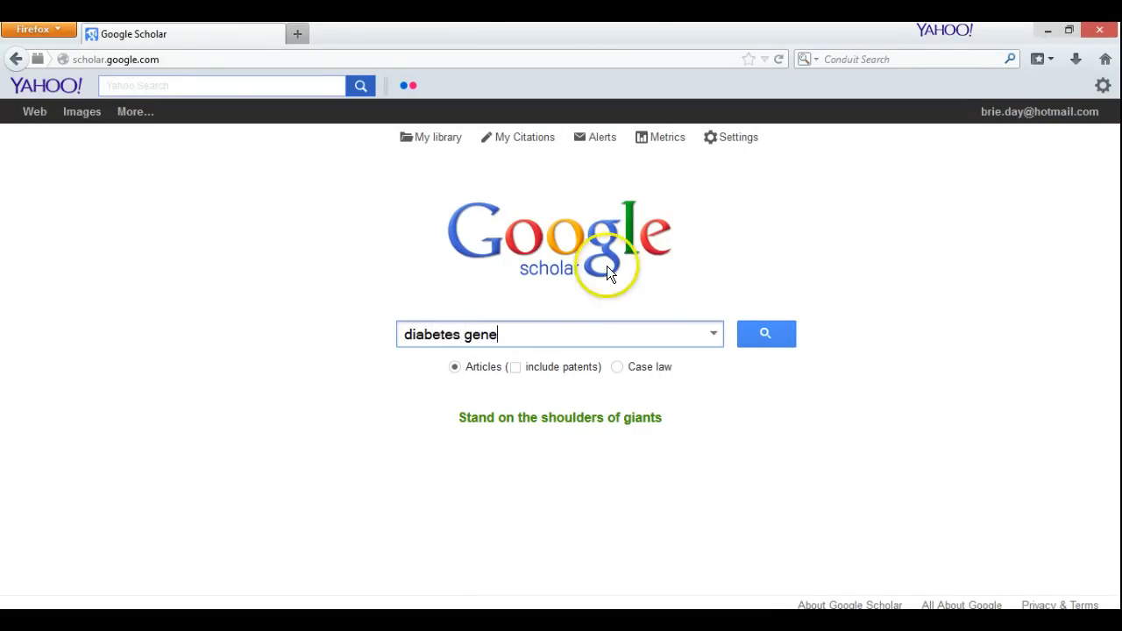
pyautogui.click(770, 333)
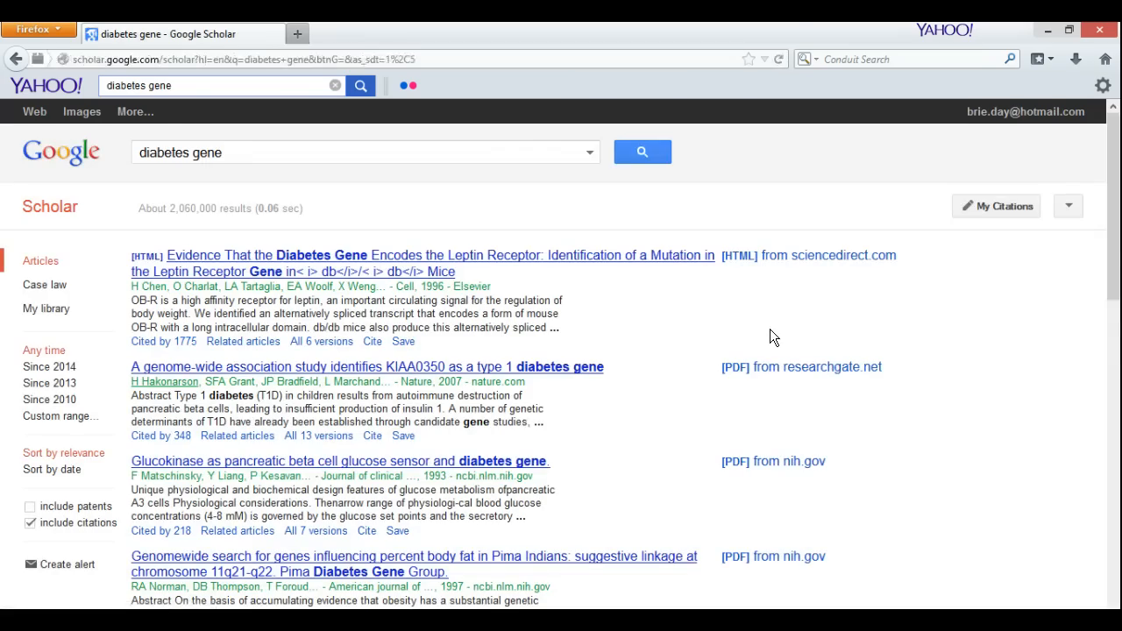
pyautogui.scroll(-3, 1116, 280)
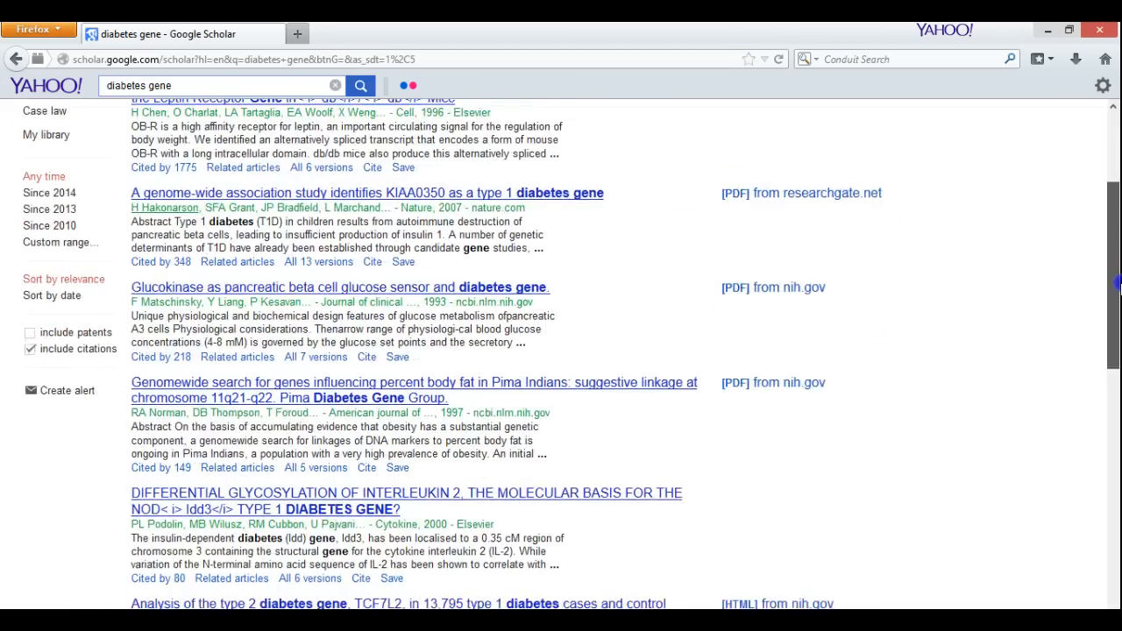
pyautogui.scroll(2, 1118, 283)
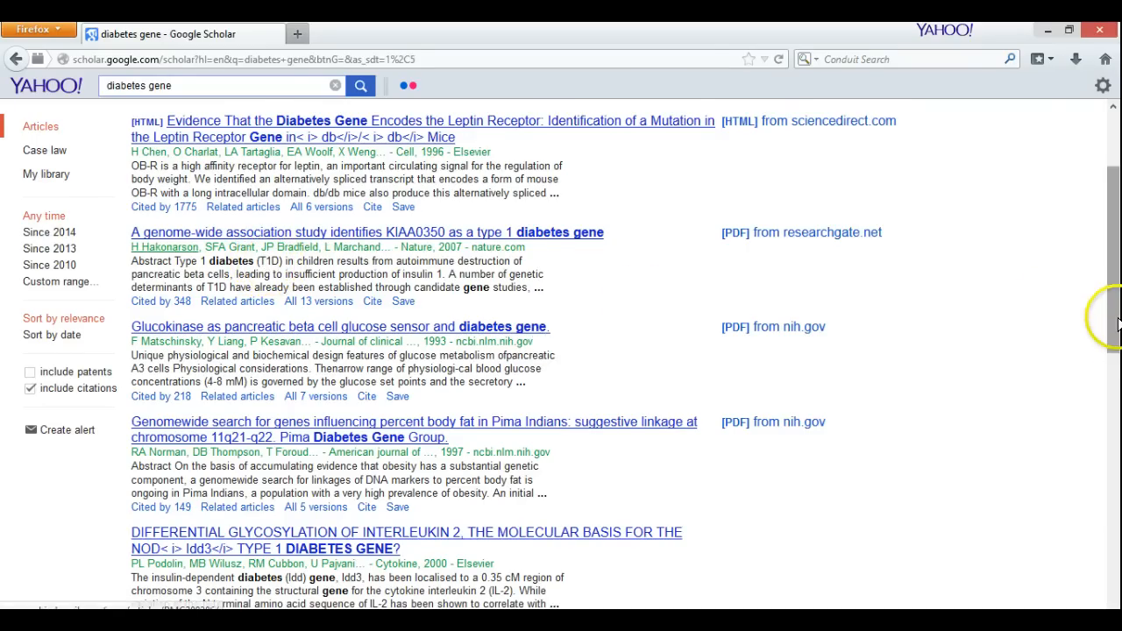
# Look through the remaining diabetes gene results, and search Google Scholar for "breast cancer gene"
pyautogui.moveTo(1118, 324); pyautogui.dragTo(1118, 421)
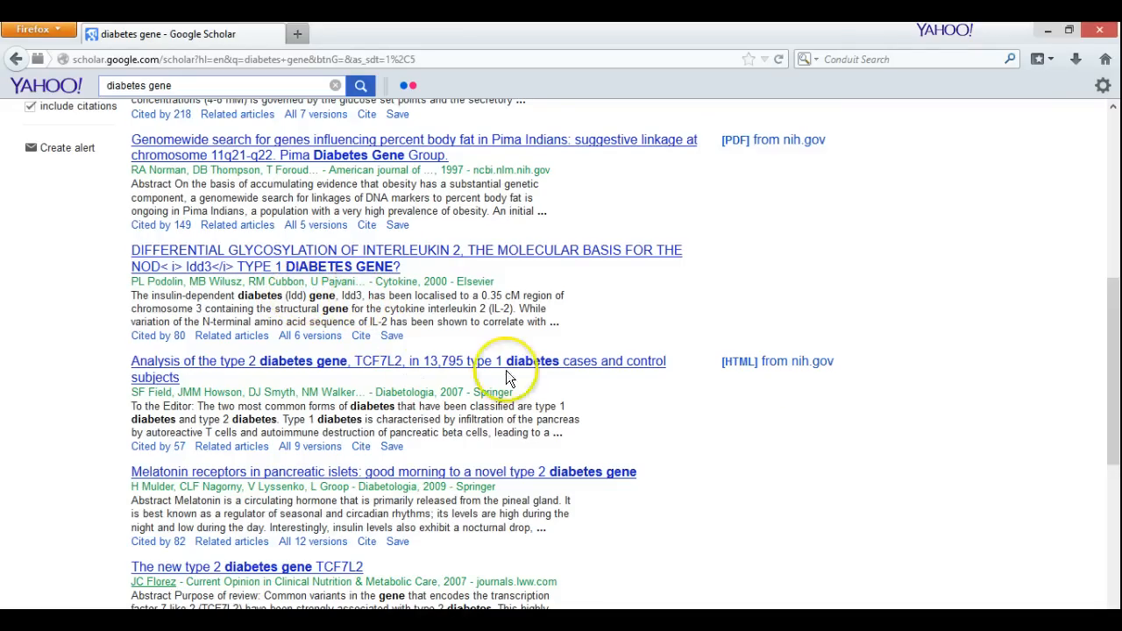
pyautogui.moveTo(1118, 381); pyautogui.dragTo(1110, 114)
pyautogui.click(188, 154)
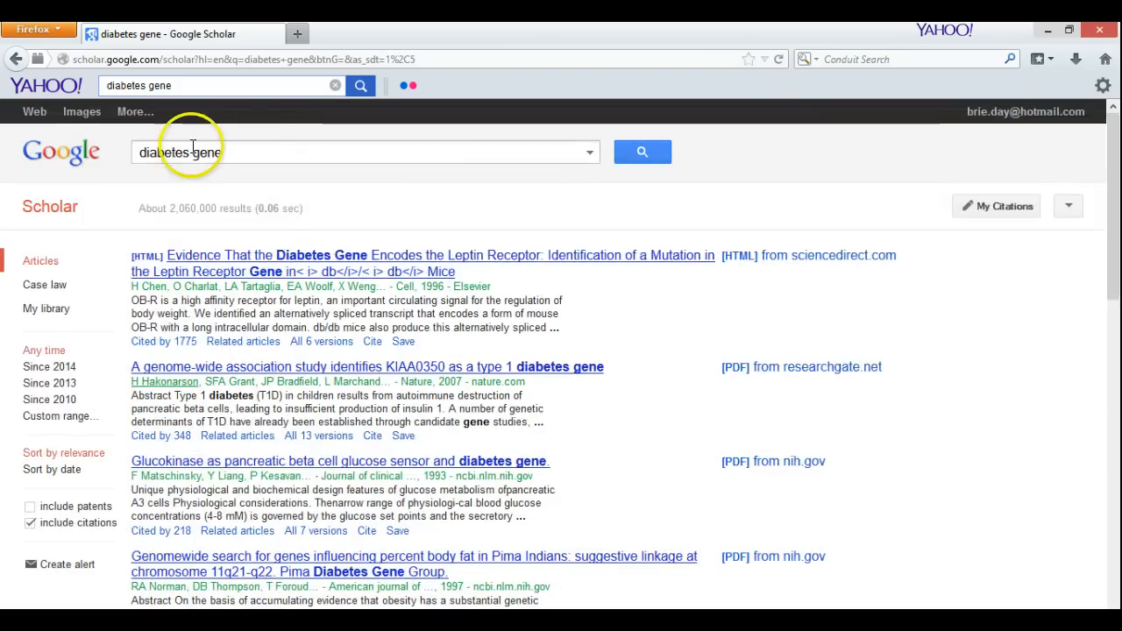
pyautogui.doubleClick(188, 153)
pyautogui.write('breast')
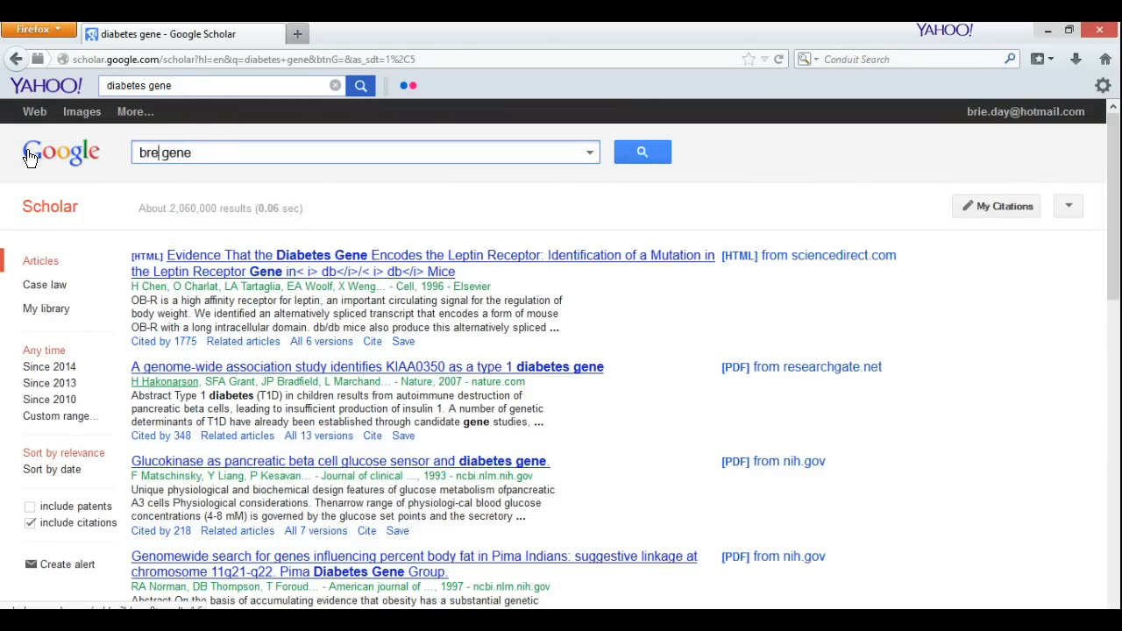
pyautogui.write(' cncer')
pyautogui.press('BackSpace')
pyautogui.press('BackSpace')
pyautogui.press('BackSpace')
pyautogui.press('BackSpace')
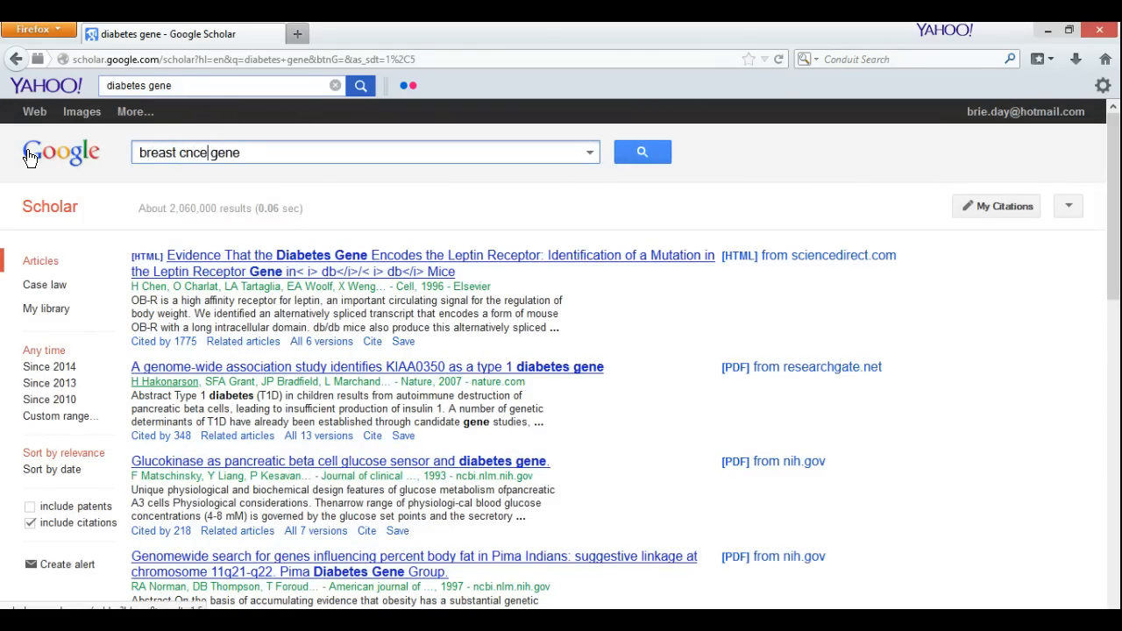
pyautogui.write('ancer')
pyautogui.press('Return')
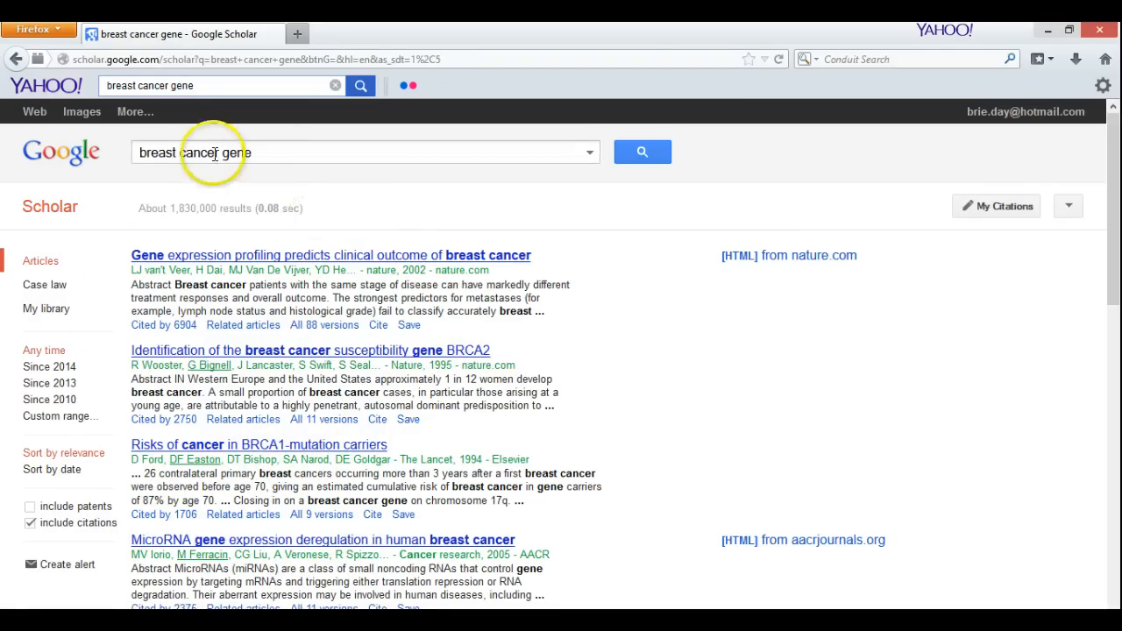
# Replace "breast cancer" in the Google Scholar query and search for "alzheimer's gene"
pyautogui.moveTo(220, 153); pyautogui.dragTo(78, 132)
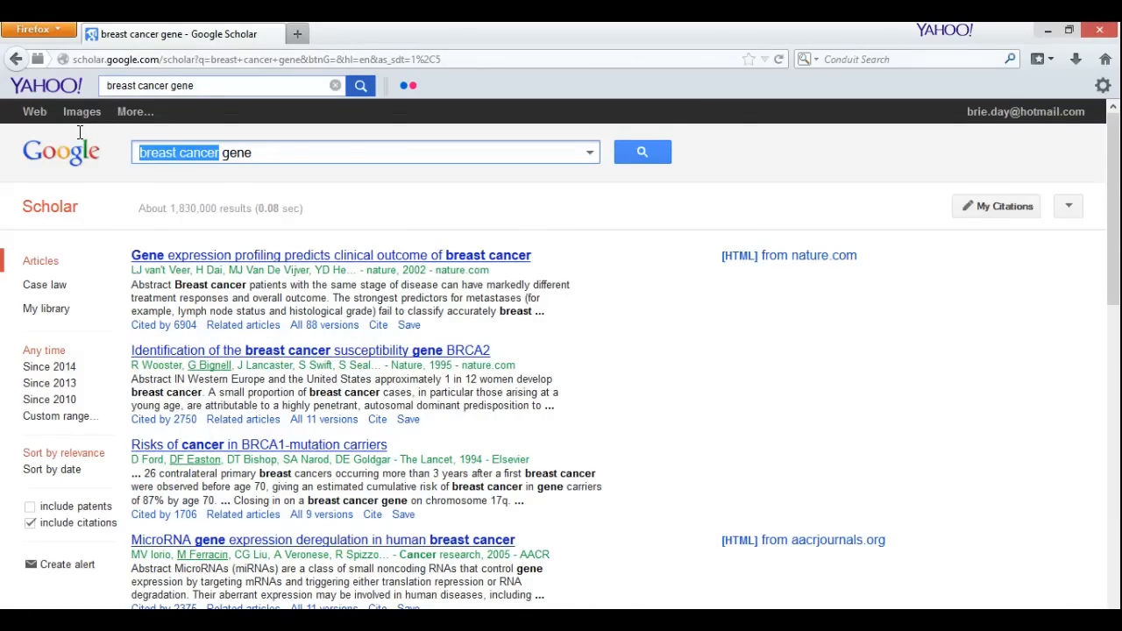
pyautogui.write('alzheimer')
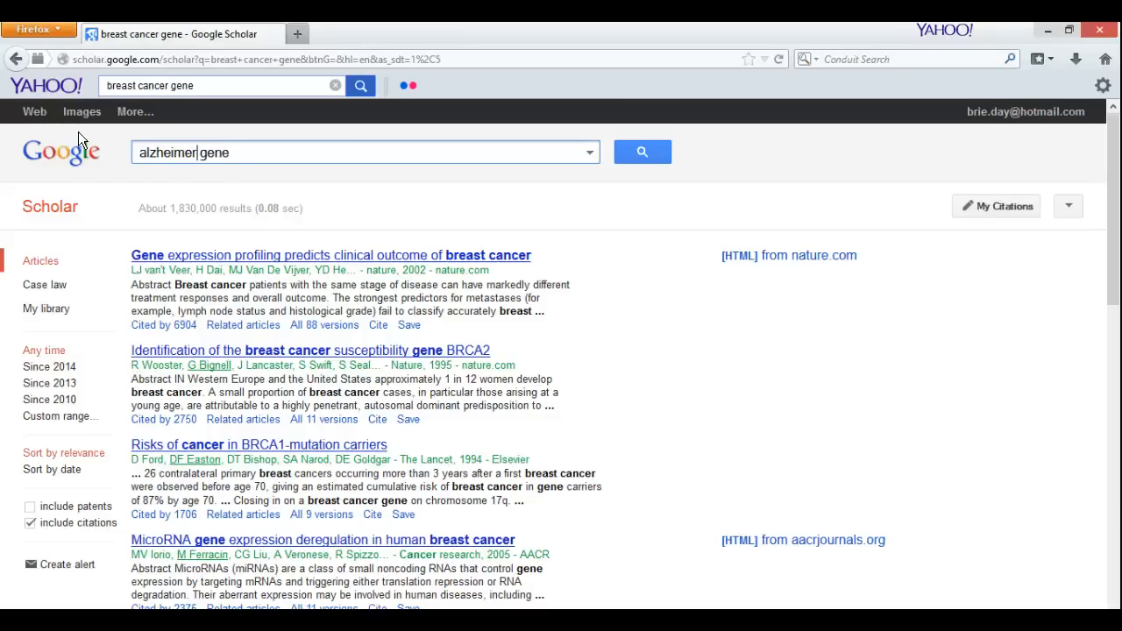
pyautogui.write("'s")
pyautogui.press('Return')
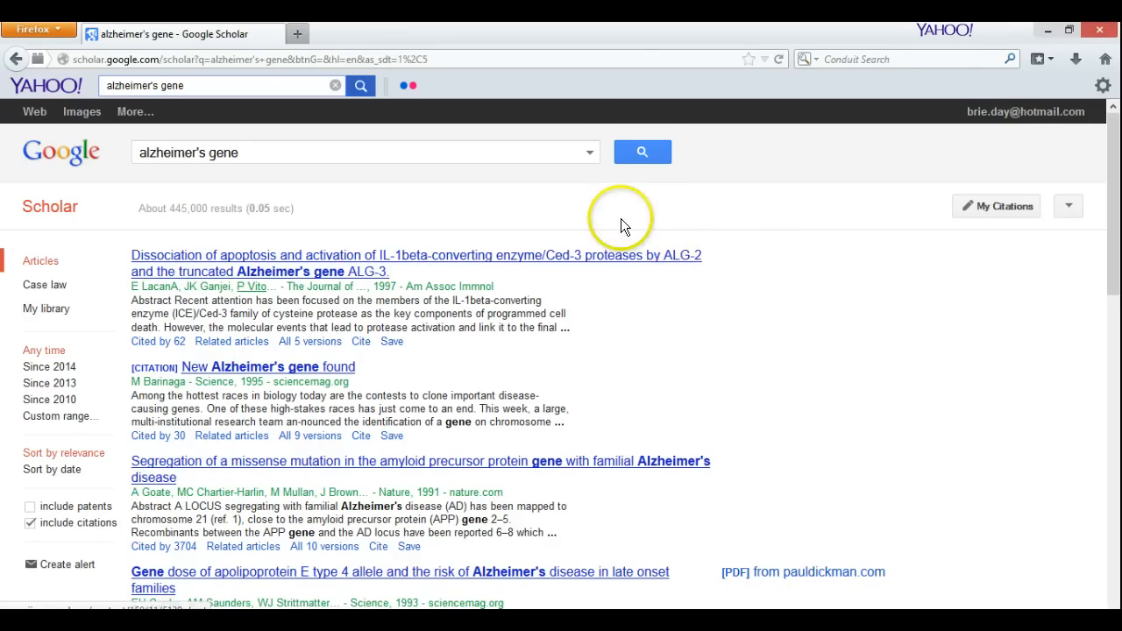
# Switch to MEGA 4.1, open its Query Databanks web browser on the NCBI Nucleotide page, and maximize the browser window
pyautogui.click(1049, 30)
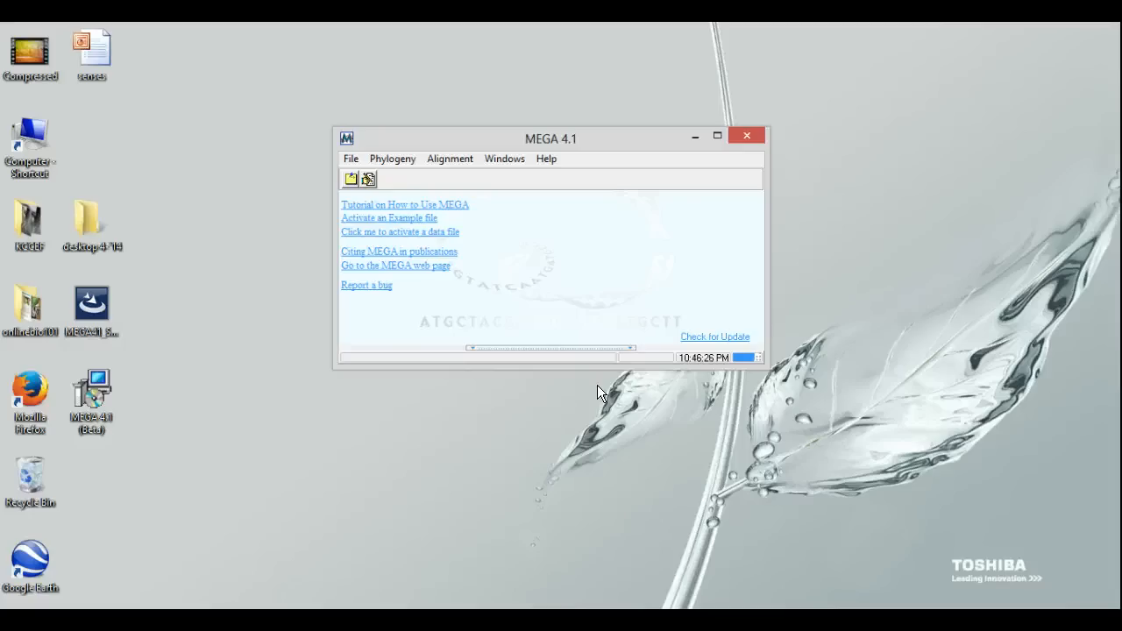
pyautogui.click(438, 206)
pyautogui.click(456, 164)
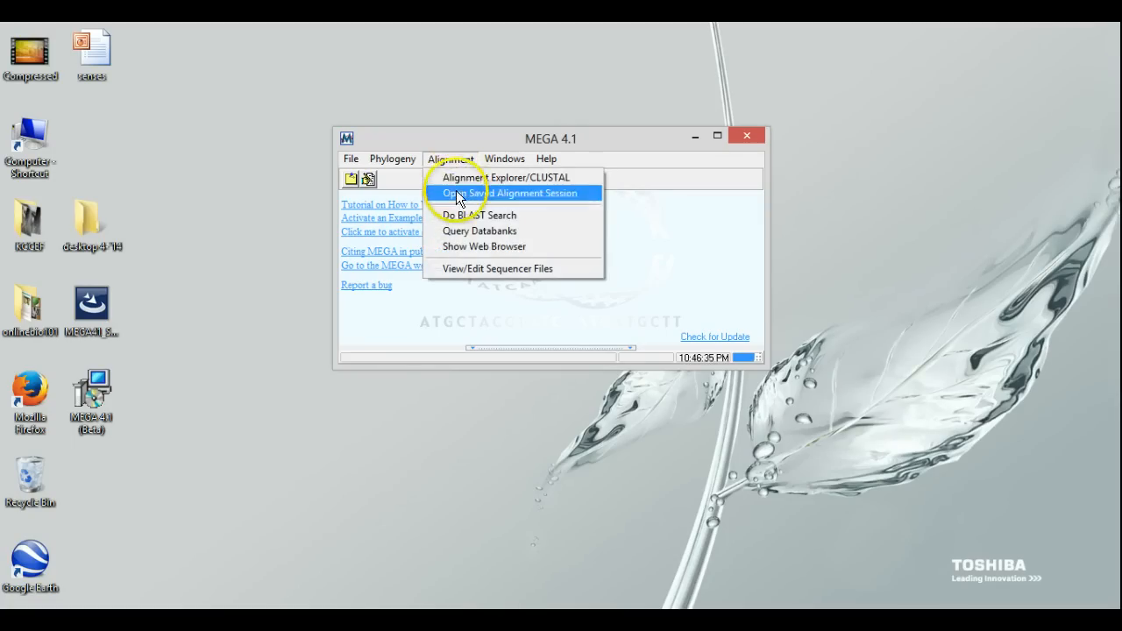
pyautogui.click(499, 232)
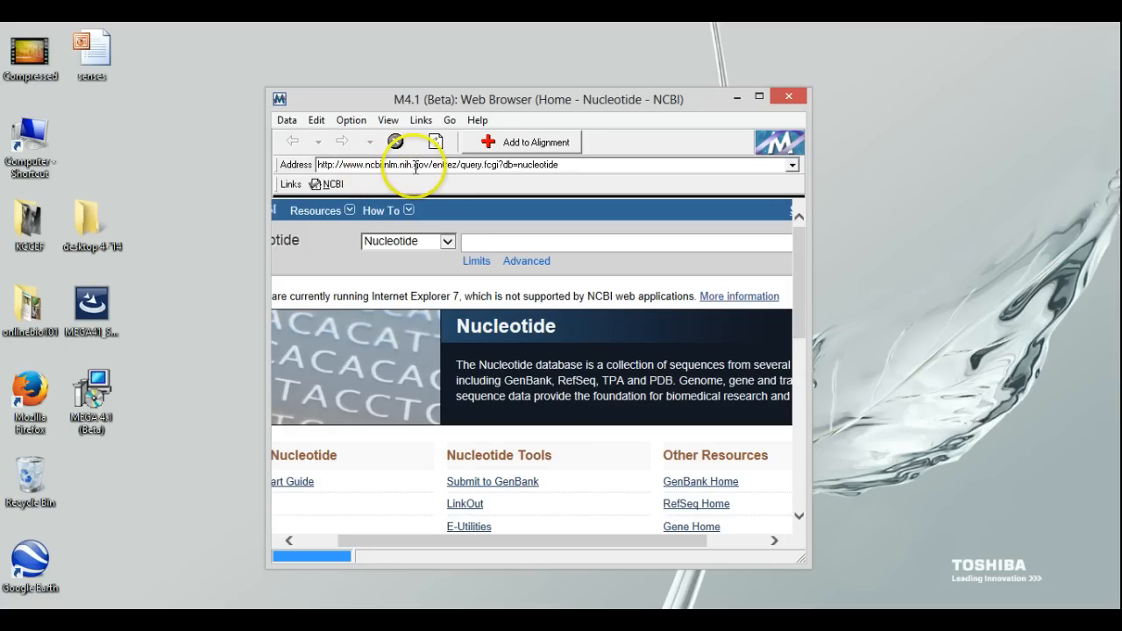
pyautogui.click(755, 97)
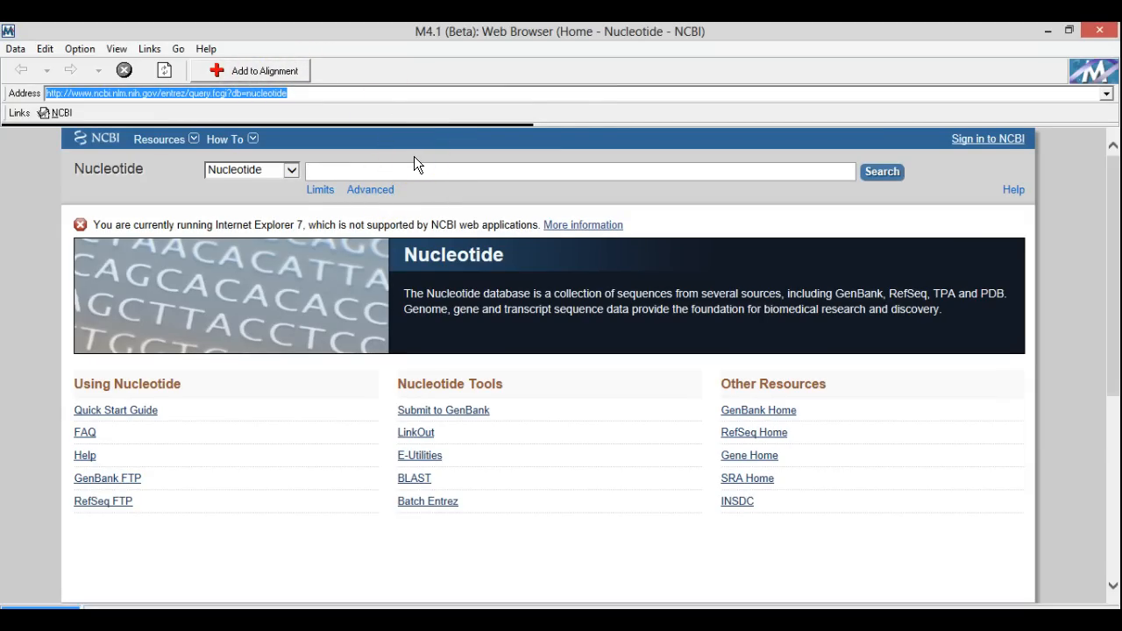
# Search the Nucleotide database for "brca2 Homo sapiens" and open the FASTA record of Homo sapiens breast cancer 2, early onset (BRCA2), mRNA, NM_000059.3
pyautogui.write('brca2 Homo sapiens')
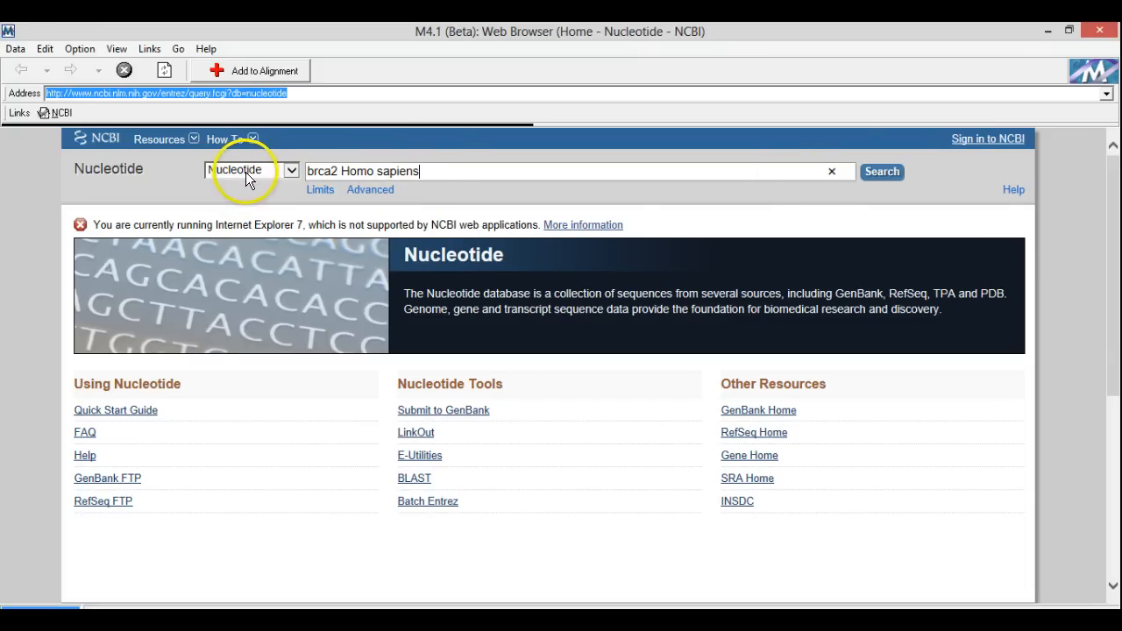
pyautogui.click(880, 174)
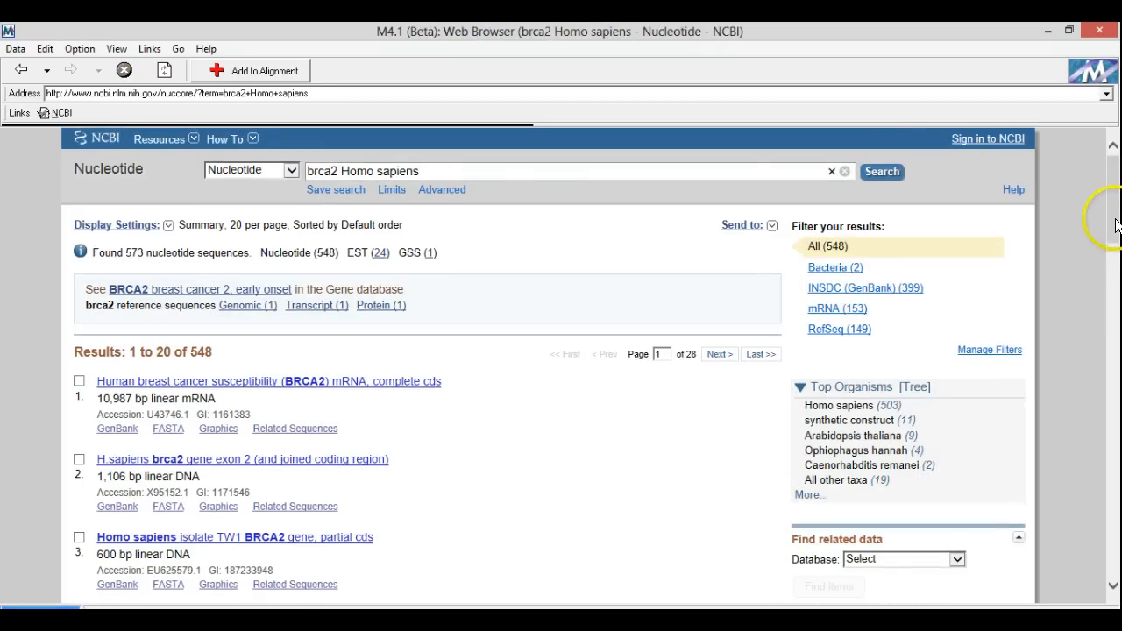
pyautogui.moveTo(1113, 209)
pyautogui.mouseDown()
pyautogui.moveTo(1116, 398)
pyautogui.moveTo(1112, 254)
pyautogui.moveTo(1096, 216)
pyautogui.mouseUp()
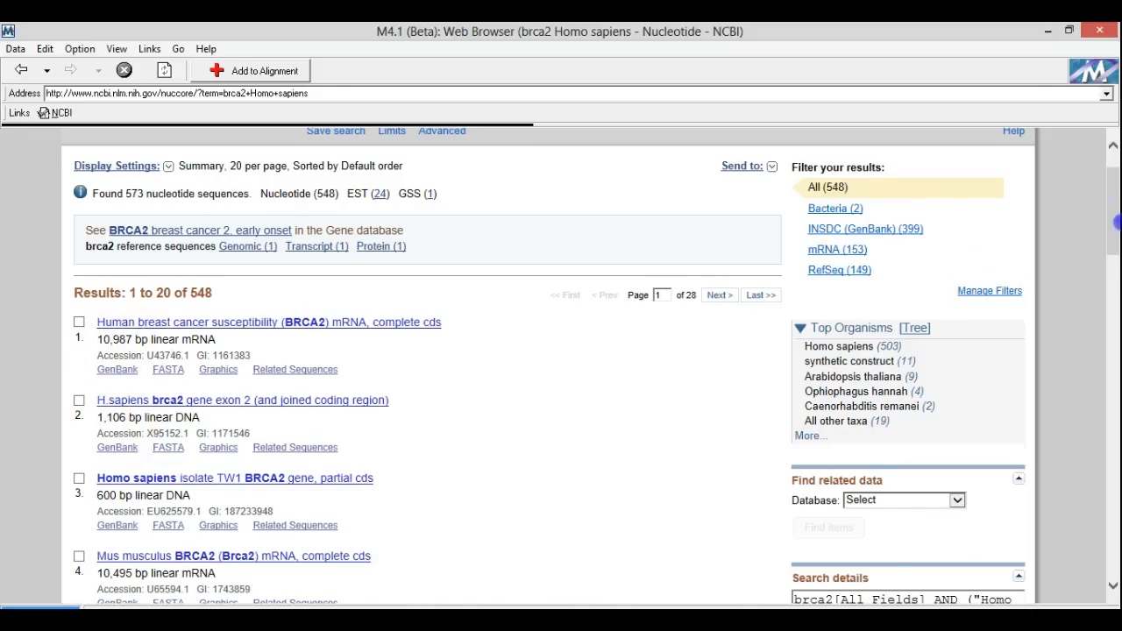
pyautogui.moveTo(1114, 221); pyautogui.dragTo(1118, 283)
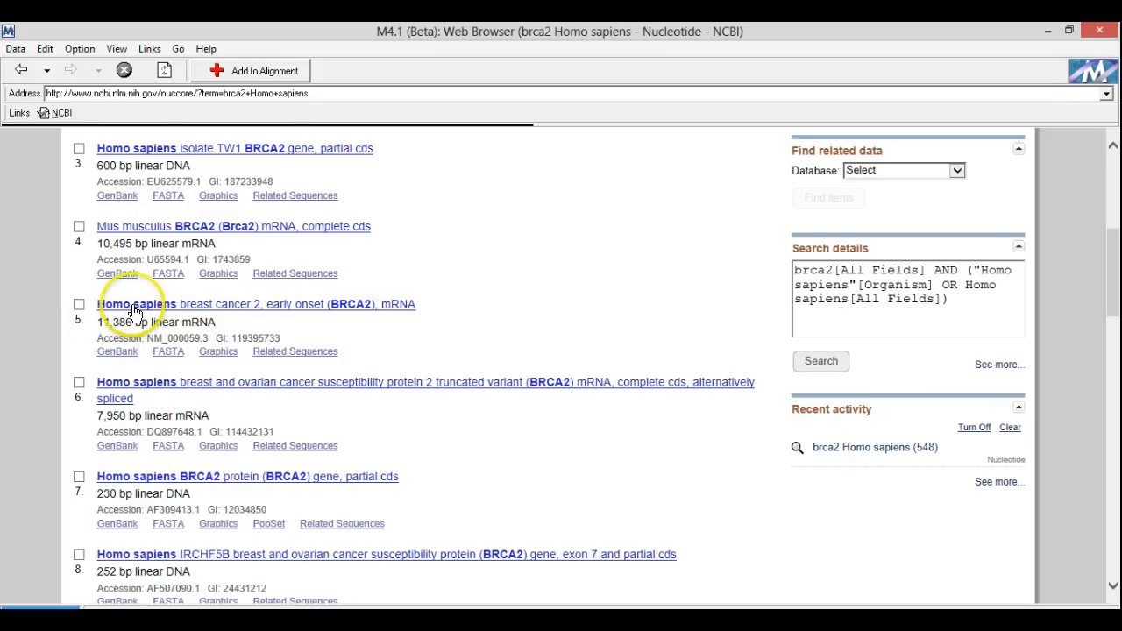
pyautogui.click(167, 360)
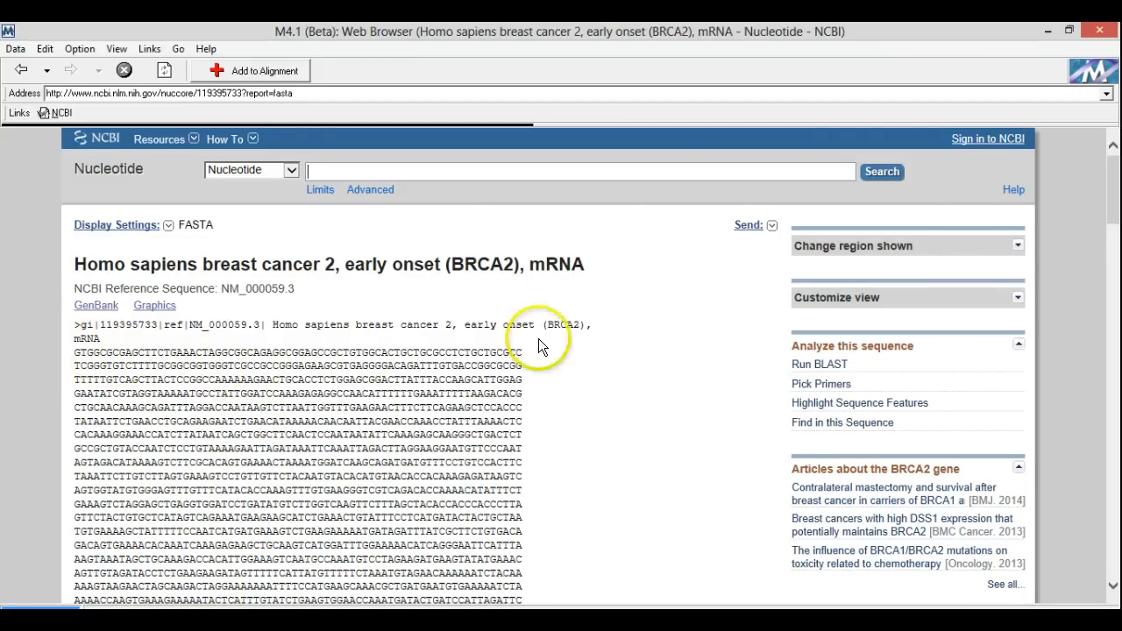
# Copy the BRCA2 sequence from its first line, below the FASTA header, through the line starting TTTTCTTACTTCAG
pyautogui.moveTo(1116, 180); pyautogui.dragTo(1089, 208)
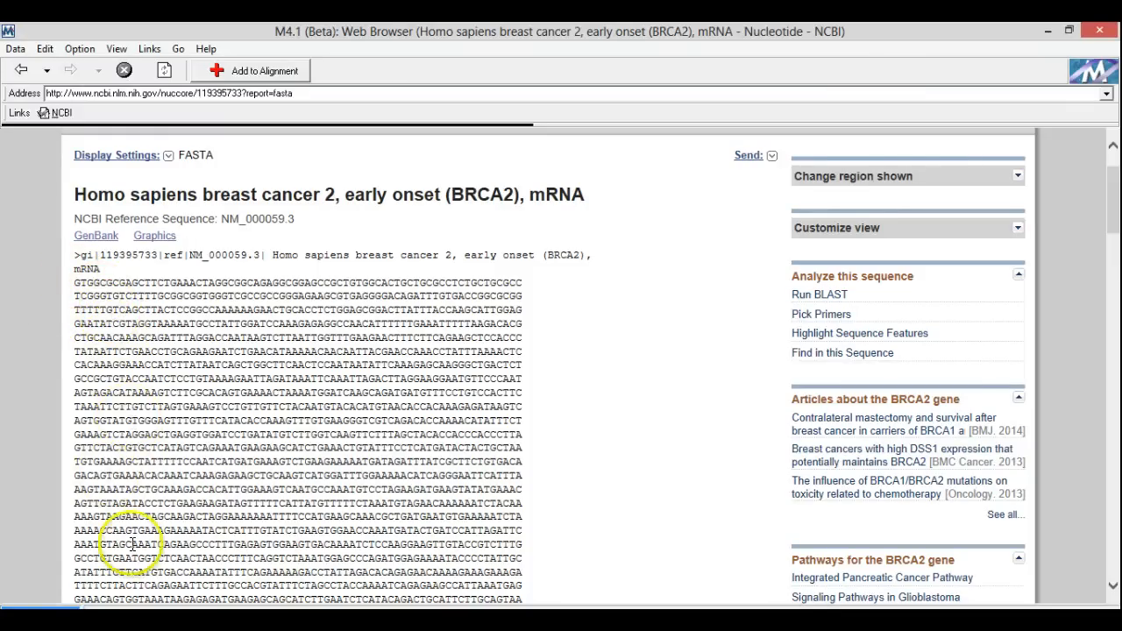
pyautogui.moveTo(1110, 180)
pyautogui.mouseDown()
pyautogui.moveTo(1111, 430)
pyautogui.moveTo(1095, 389)
pyautogui.moveTo(1102, 175)
pyautogui.moveTo(1104, 190)
pyautogui.mouseUp()
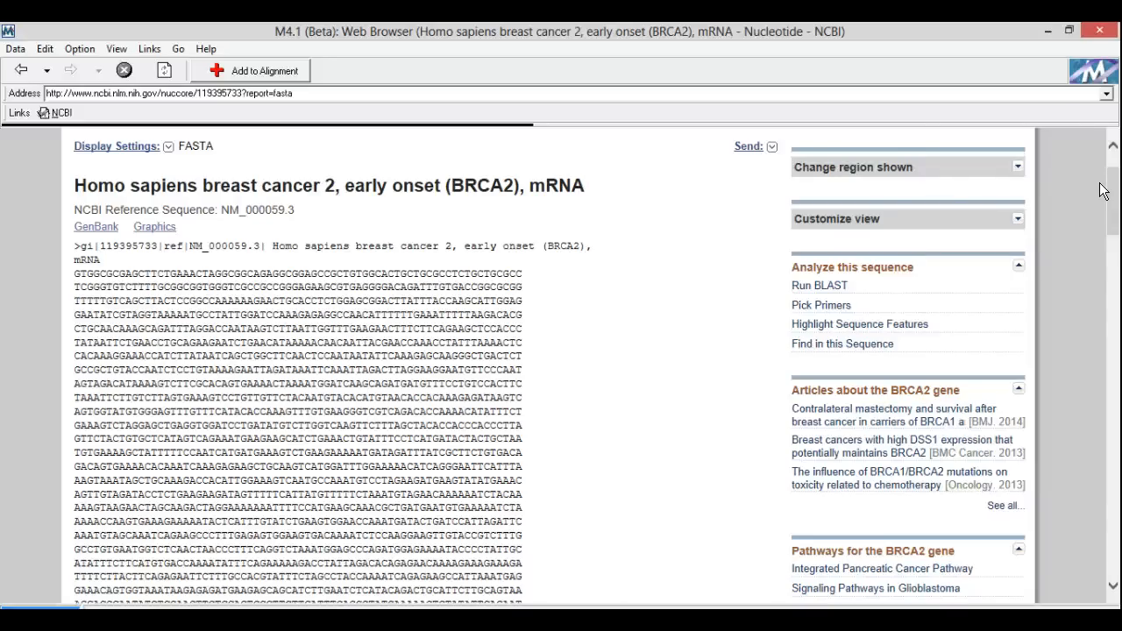
pyautogui.click(76, 272)
pyautogui.moveTo(77, 272); pyautogui.dragTo(522, 573)
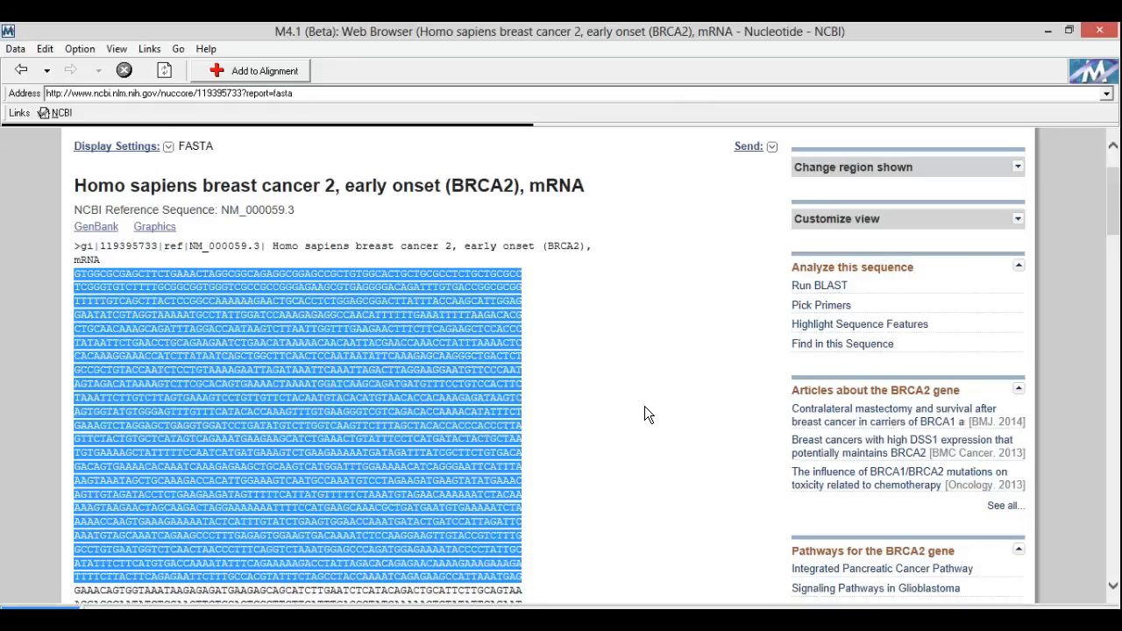
pyautogui.click(45, 48)
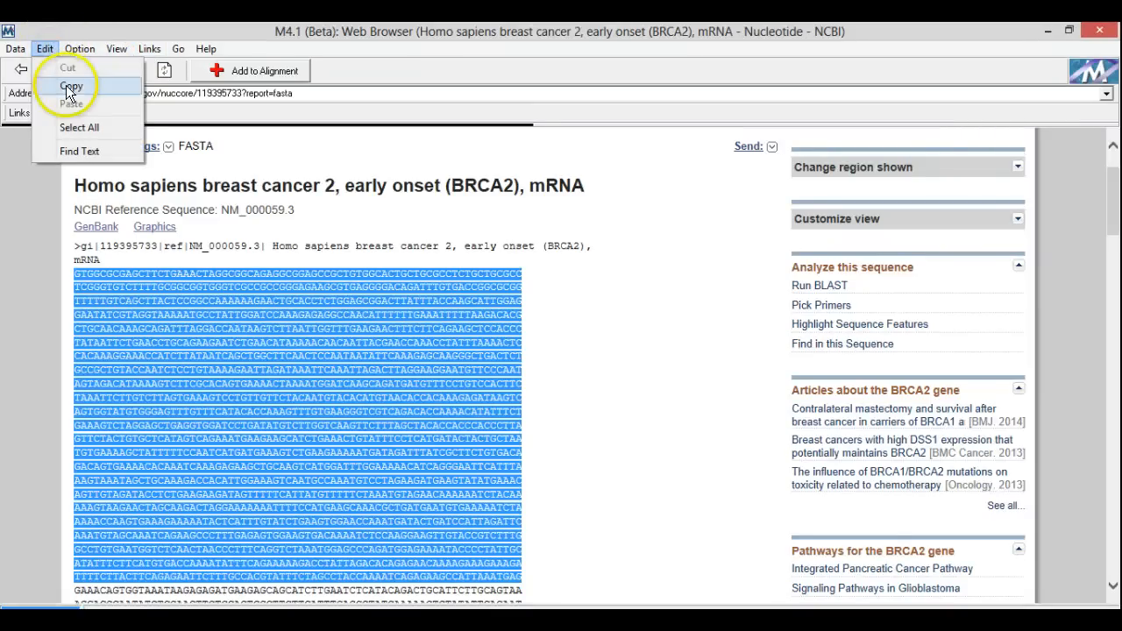
pyautogui.click(45, 51)
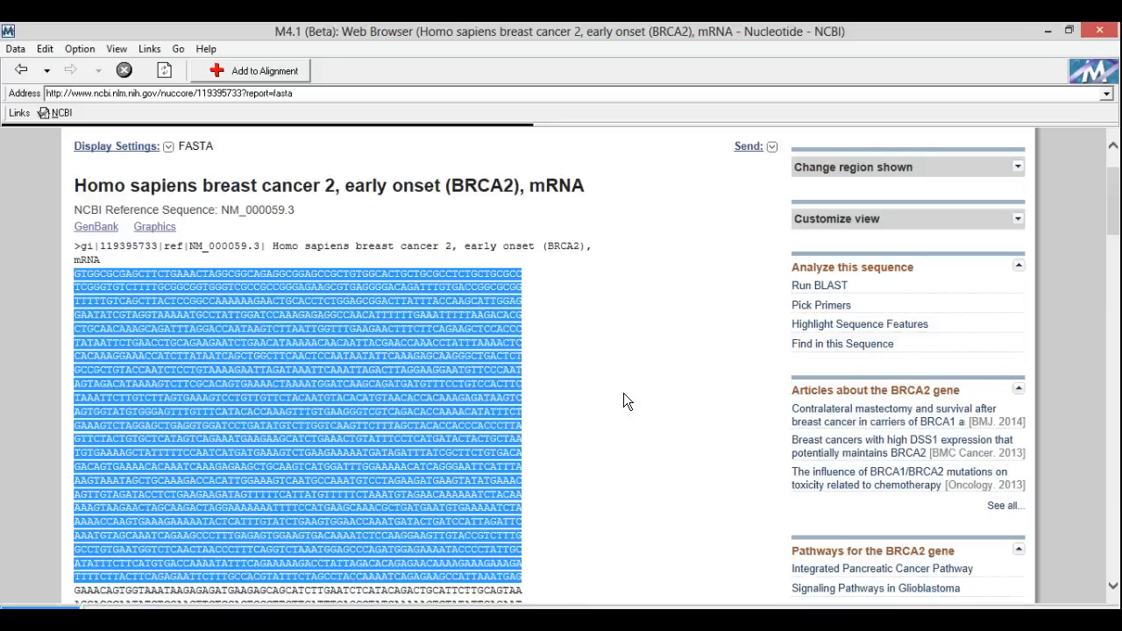
# Open Run BLAST for the sequence, let scripts continue, and paste the copied BRCA2 sequence as the query sequence
pyautogui.click(827, 291)
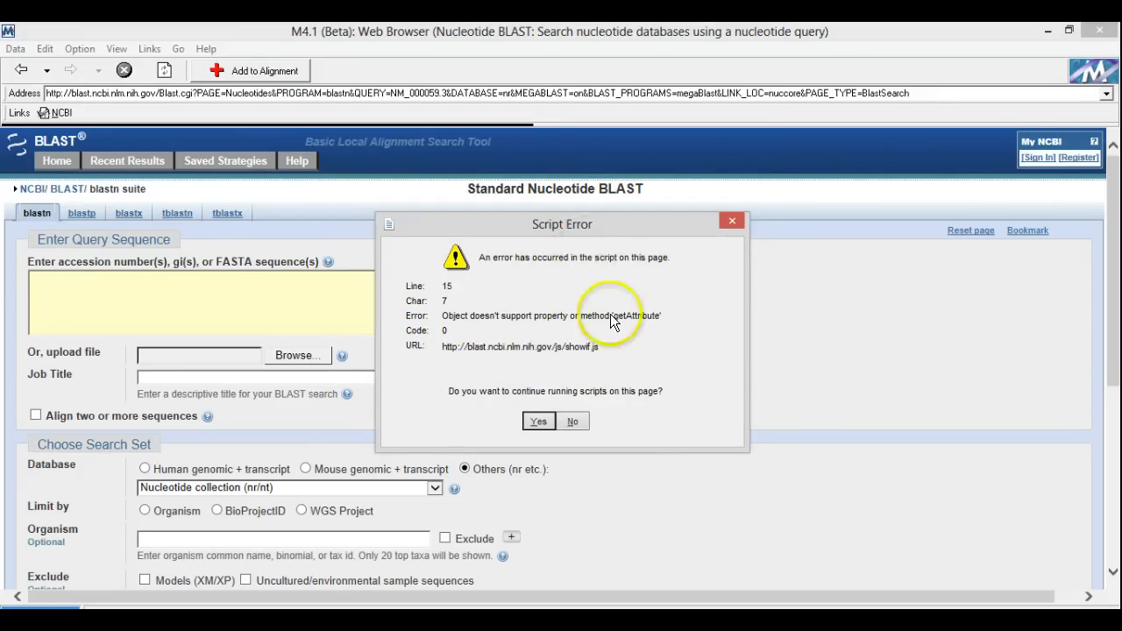
pyautogui.click(538, 421)
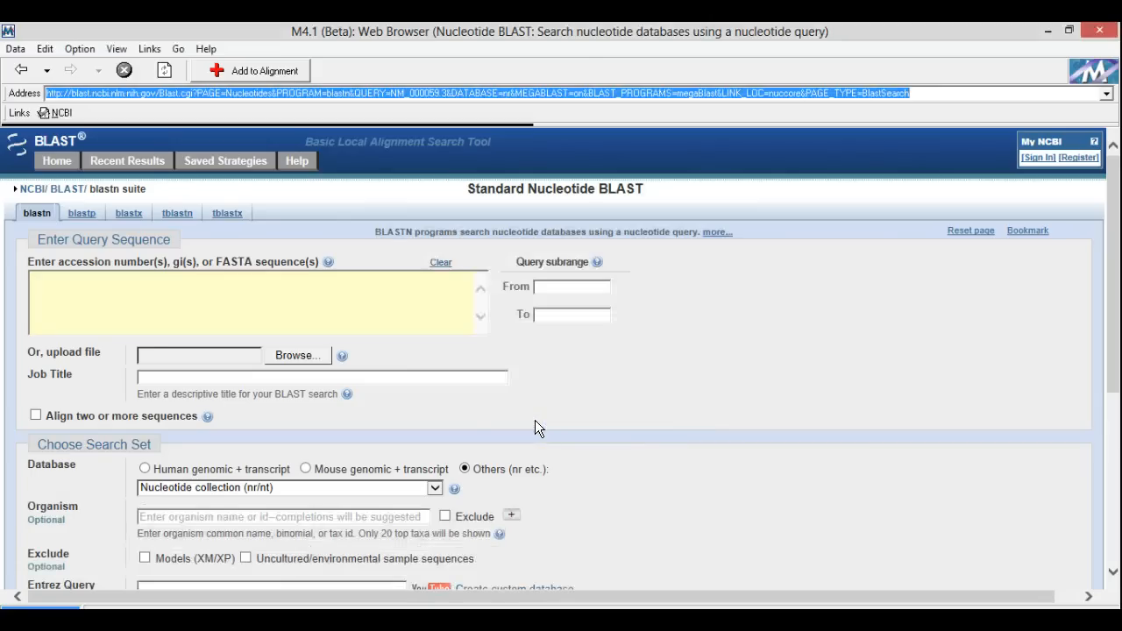
pyautogui.click(338, 285)
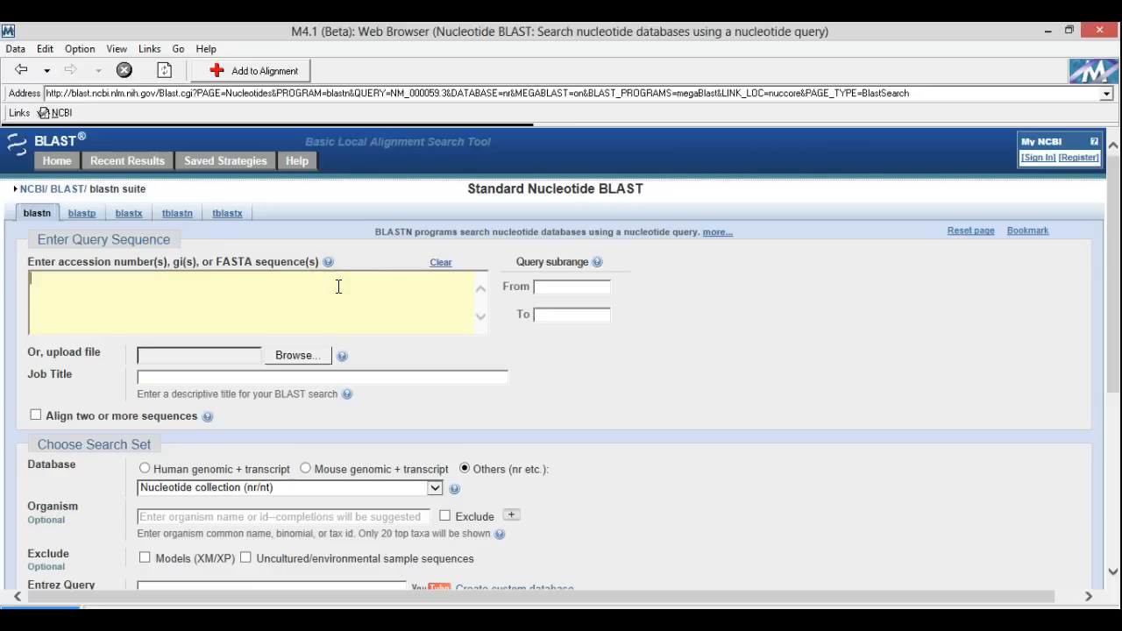
pyautogui.click(222, 286)
pyautogui.click(45, 49)
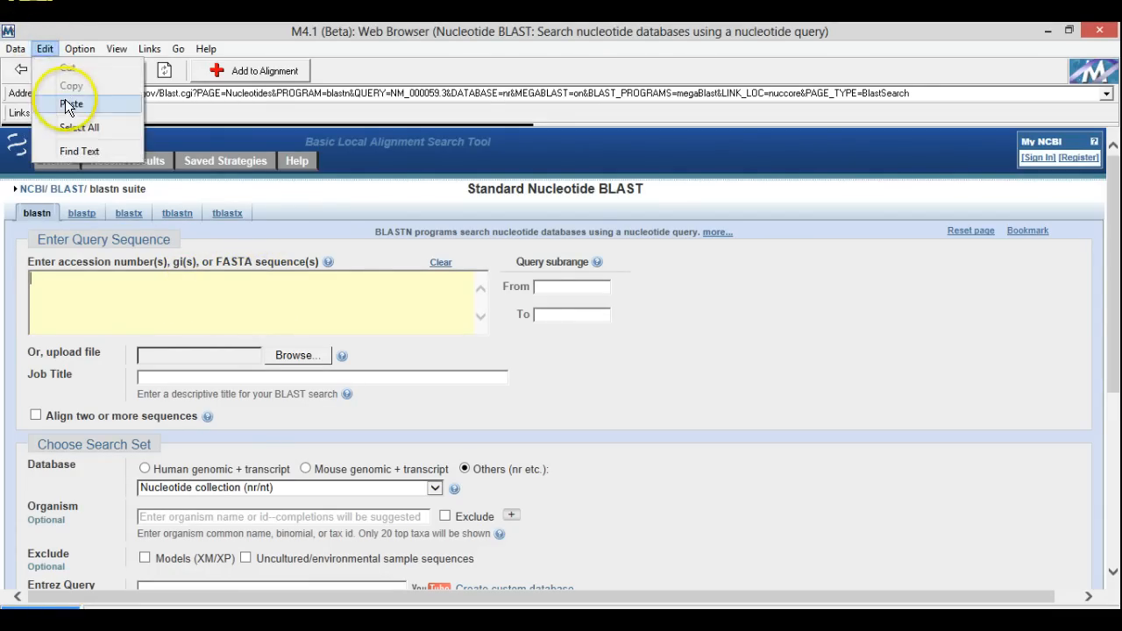
pyautogui.click(45, 49)
pyautogui.click(220, 290)
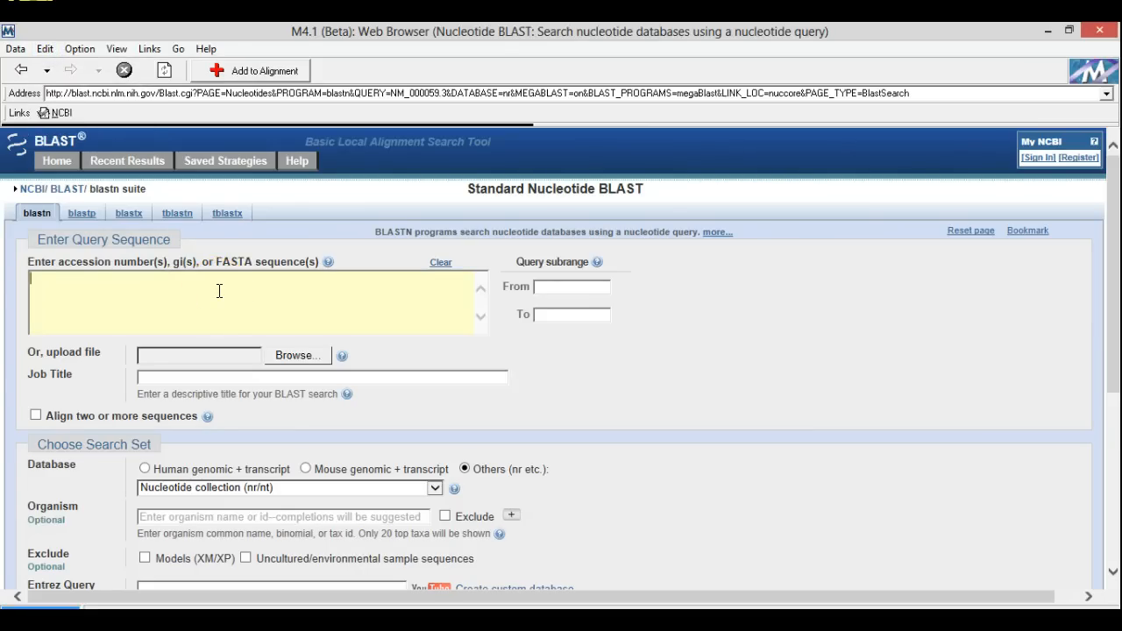
pyautogui.hotkey('ctrl', 'v')
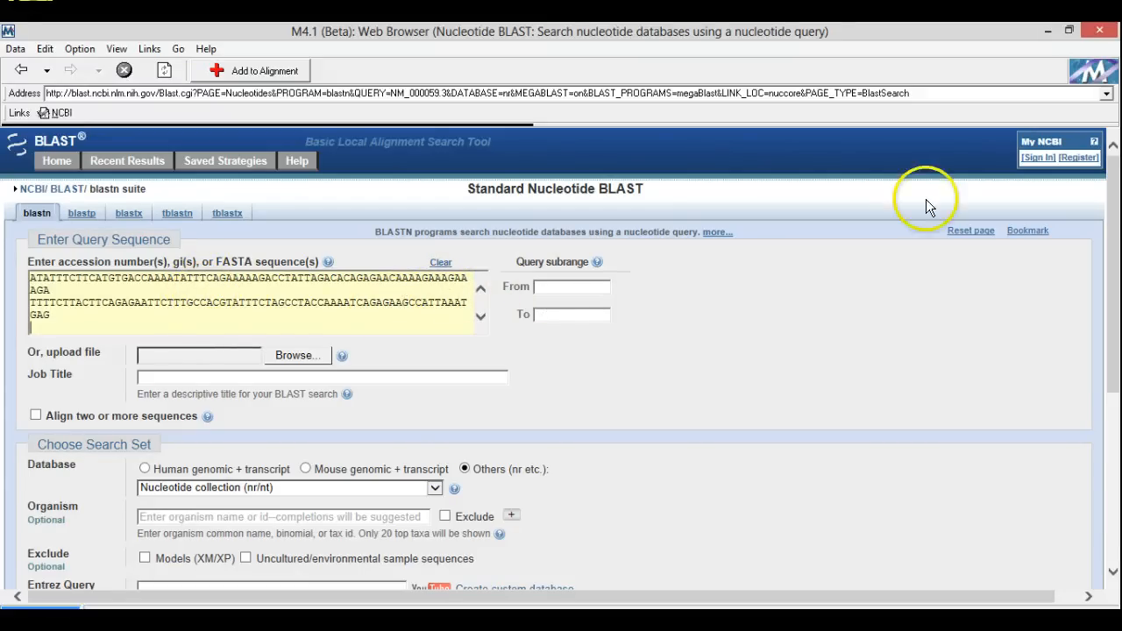
# Run BLAST optimized for somewhat similar sequences (blastn), letting scripts continue, and examine the hit distribution in the graphic summary
pyautogui.moveTo(1117, 198); pyautogui.dragTo(1117, 341)
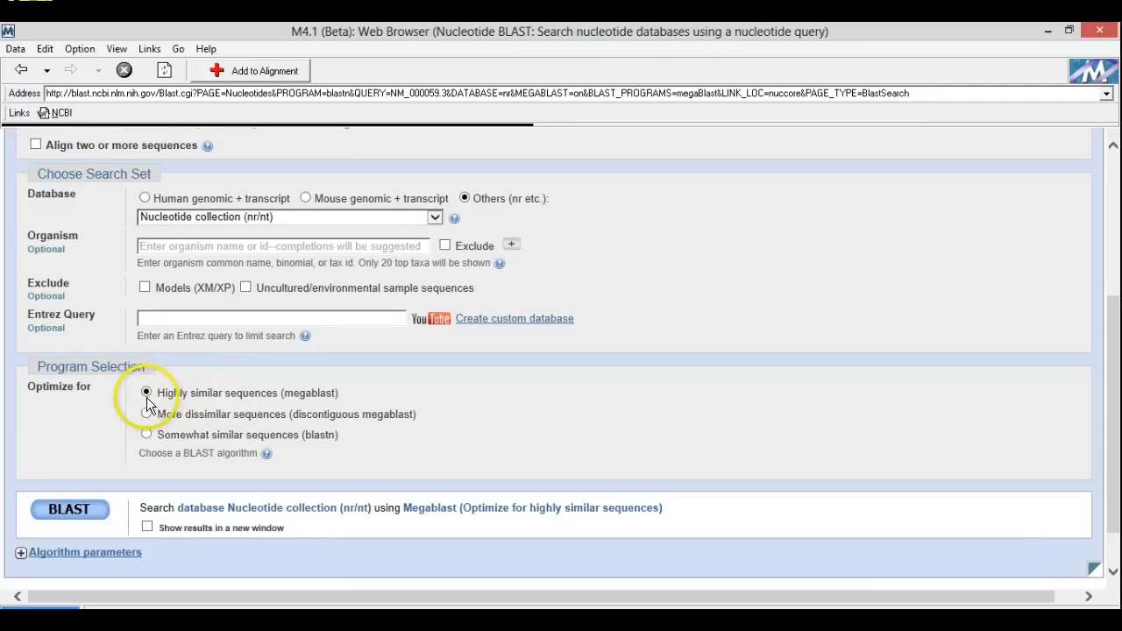
pyautogui.click(146, 435)
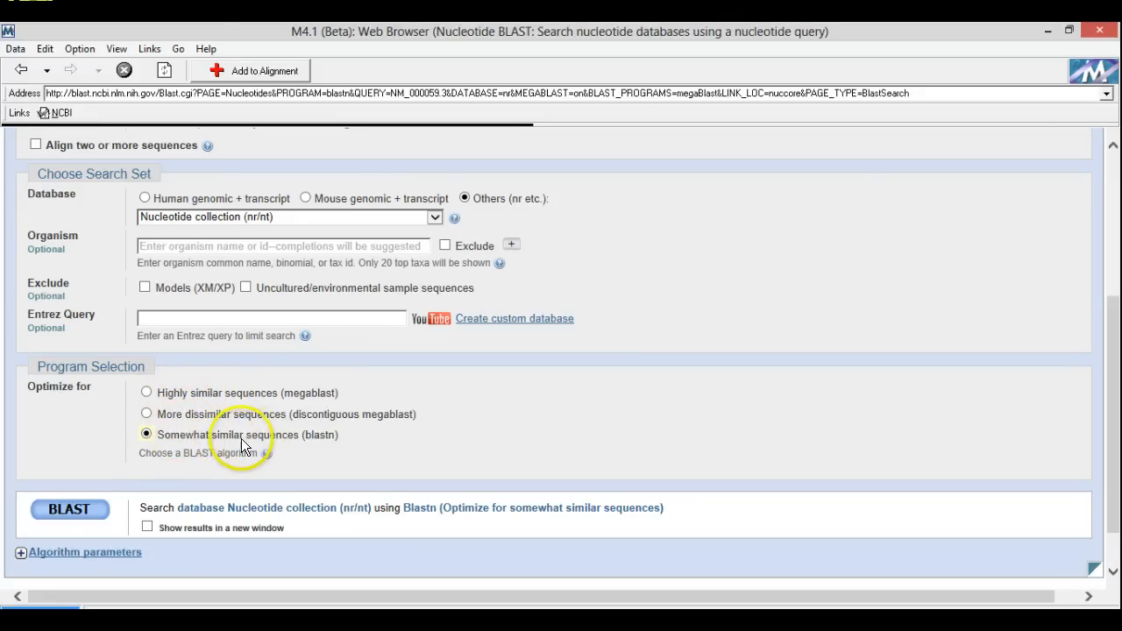
pyautogui.click(68, 511)
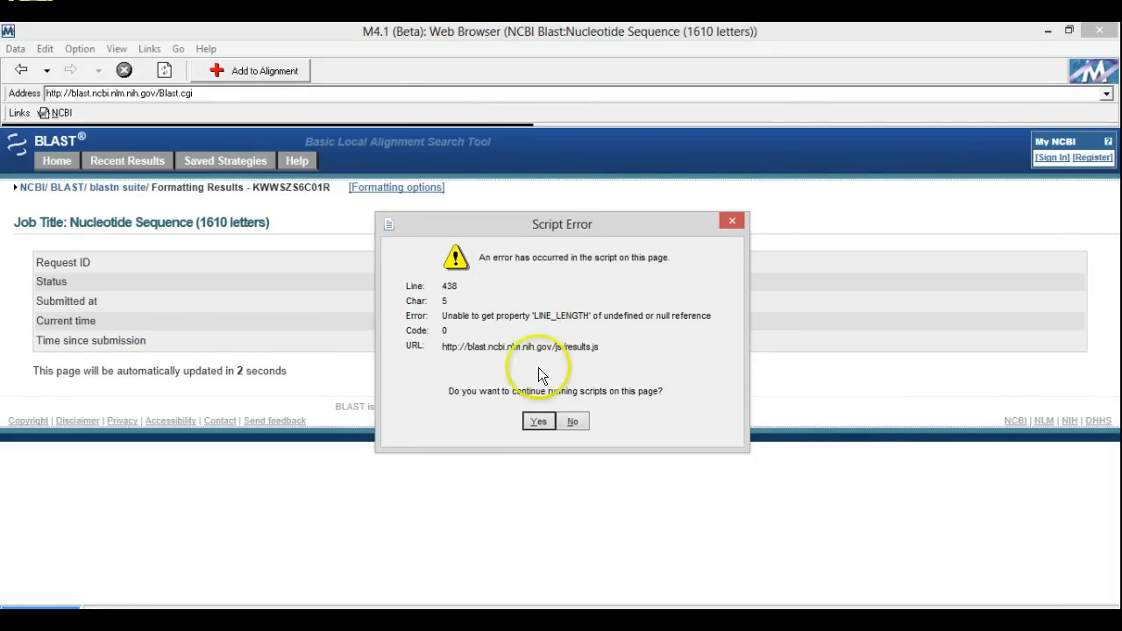
pyautogui.click(539, 422)
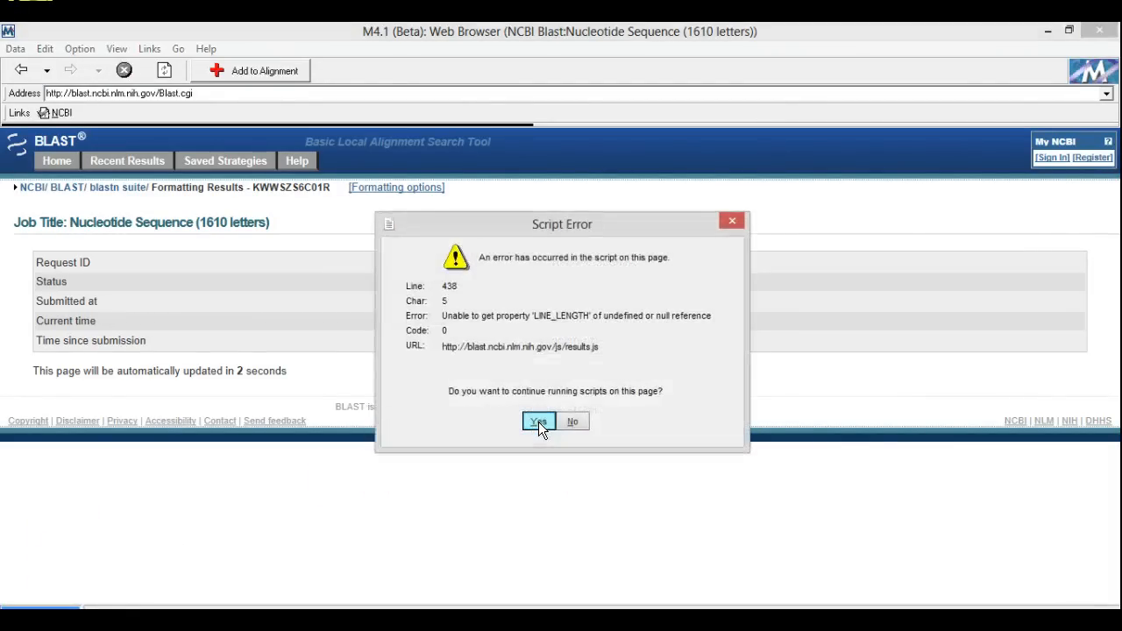
pyautogui.click(539, 422)
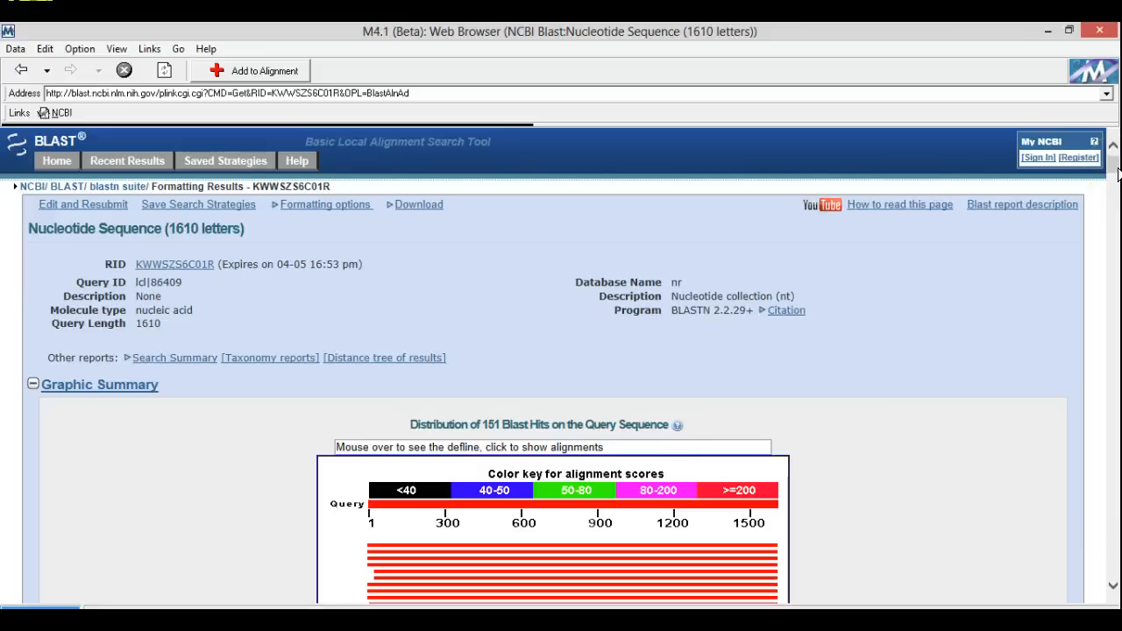
pyautogui.moveTo(1118, 167); pyautogui.dragTo(1118, 185)
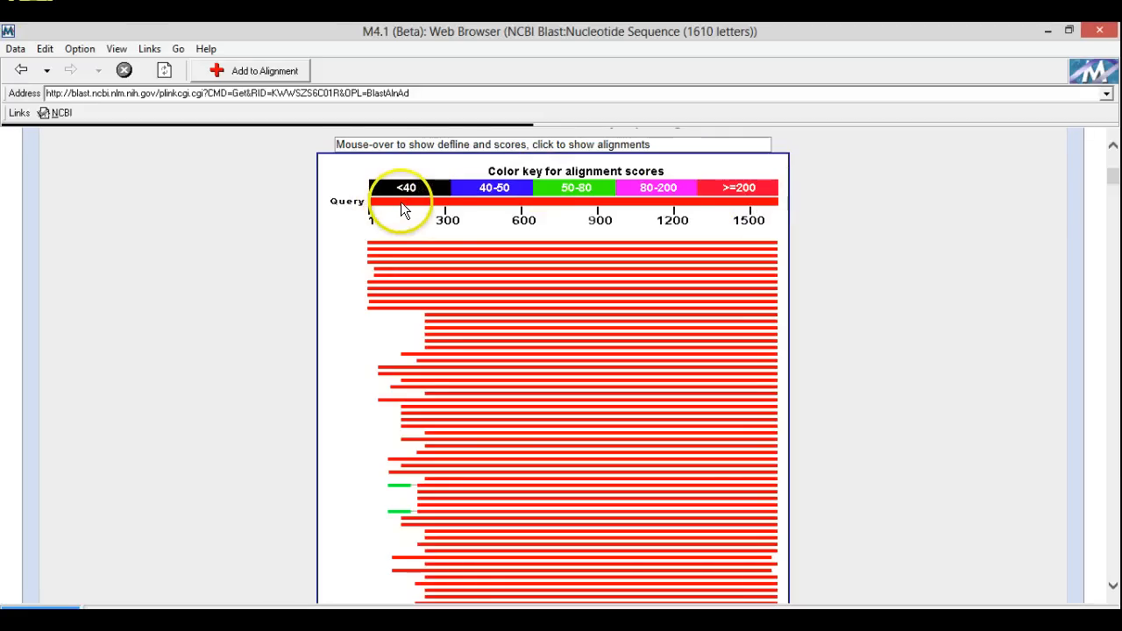
pyautogui.moveTo(386, 246)
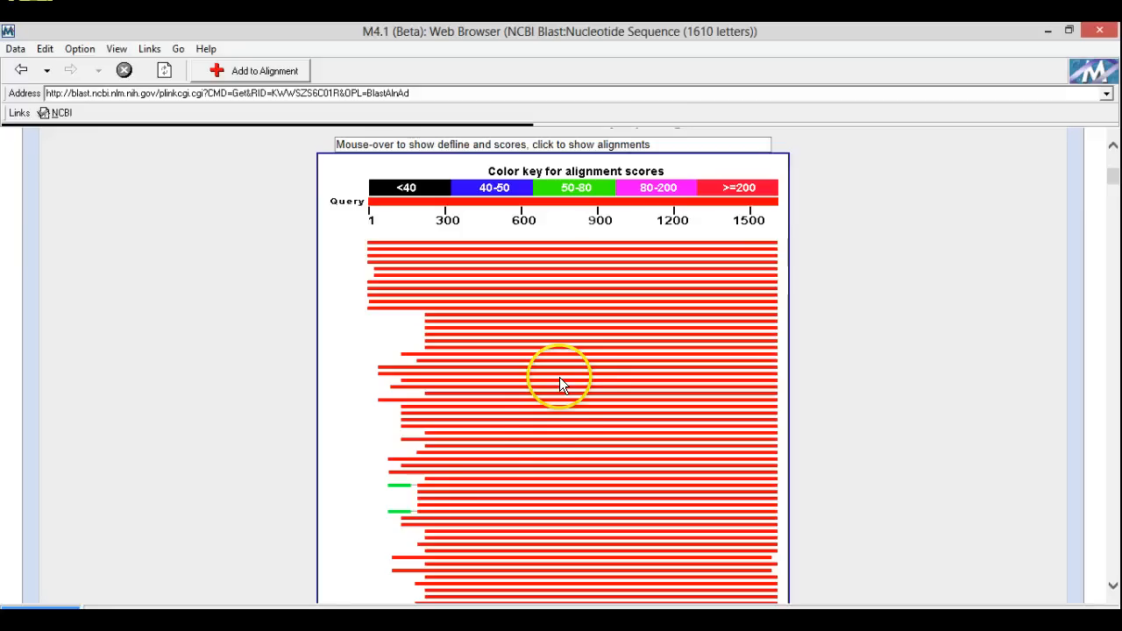
# Examine the BLAST hit descriptions with their scores, query cover, E values and identity percentages down to the more distant species
pyautogui.moveTo(406, 491)
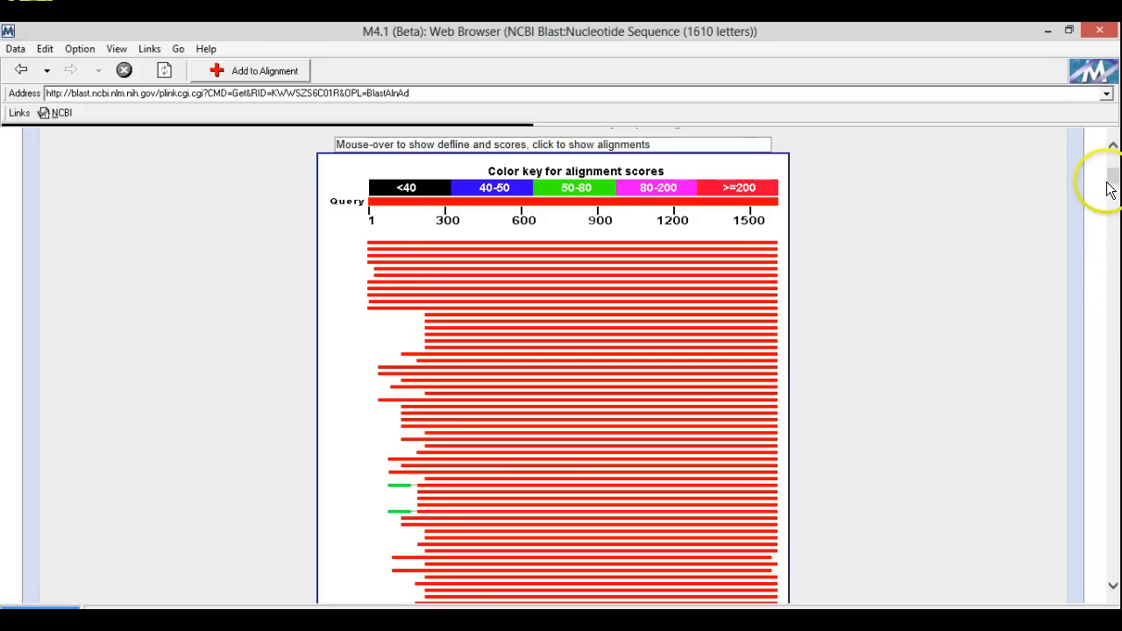
pyautogui.moveTo(1114, 182); pyautogui.dragTo(1115, 201)
pyautogui.moveTo(1116, 202); pyautogui.dragTo(1116, 203)
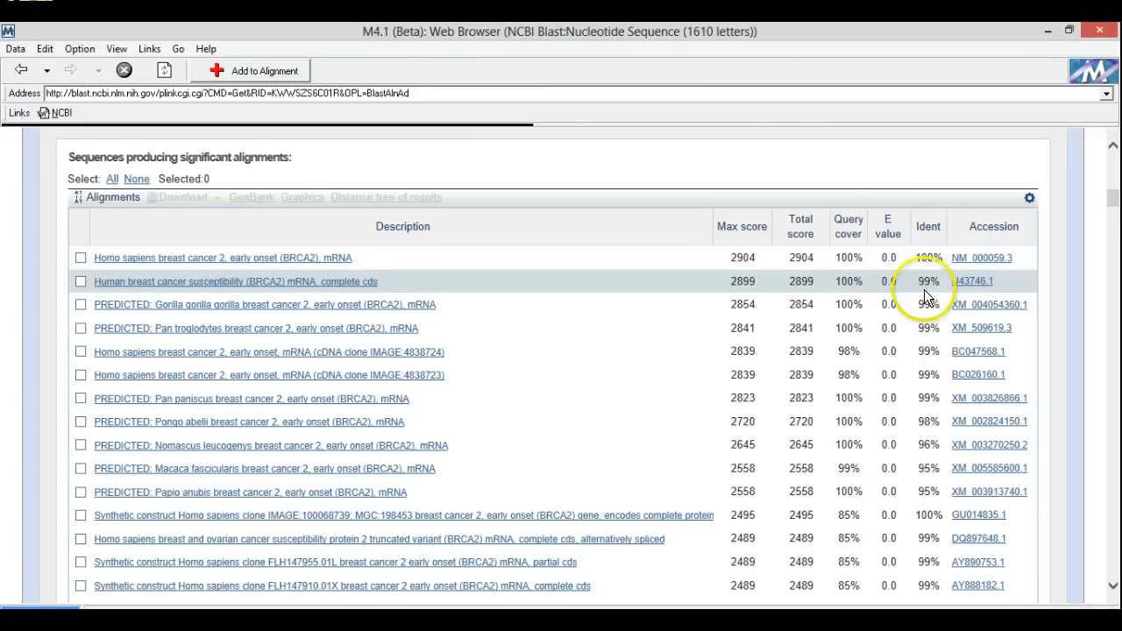
pyautogui.moveTo(1116, 198); pyautogui.dragTo(1114, 211)
pyautogui.rightClick(1114, 203)
pyautogui.click(1115, 214)
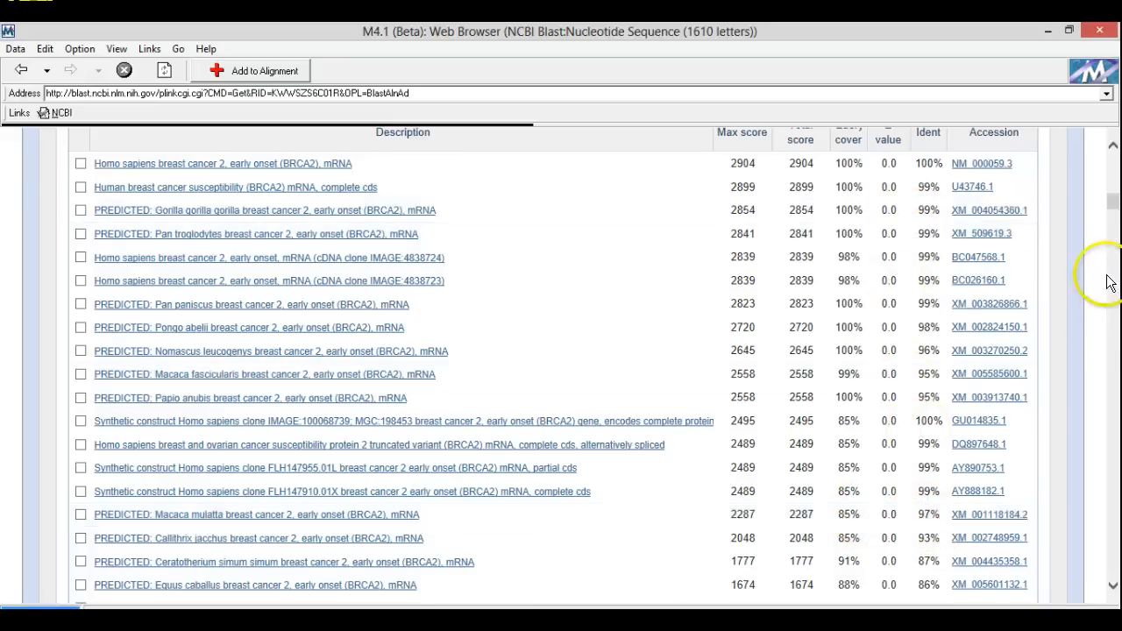
pyautogui.click(1113, 224)
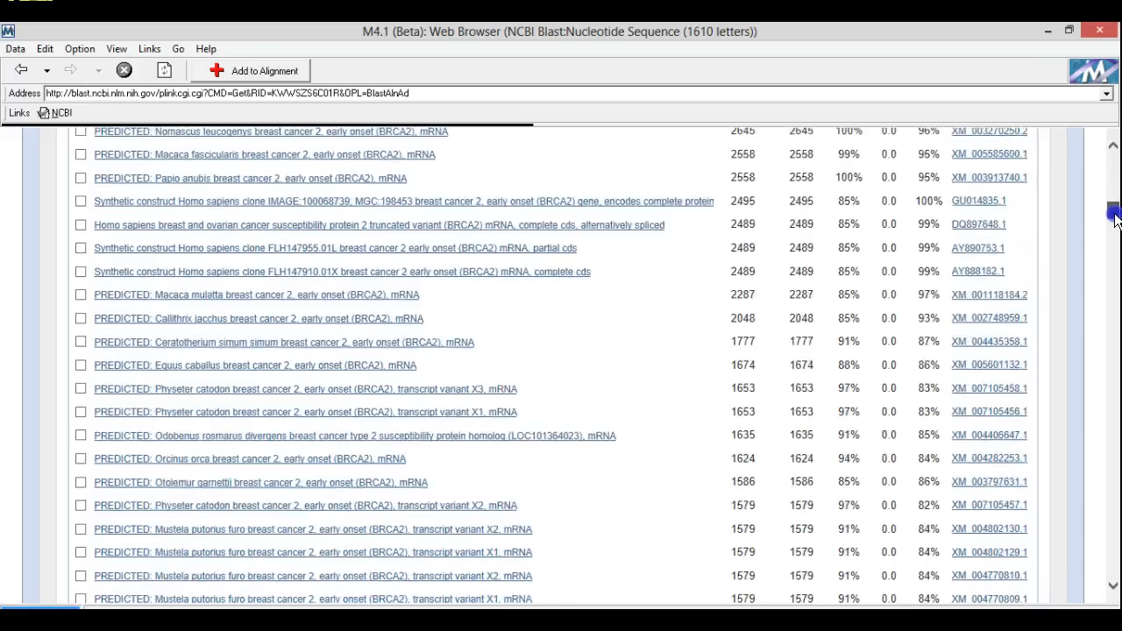
pyautogui.moveTo(1113, 226); pyautogui.dragTo(1111, 249)
pyautogui.press('super+c')
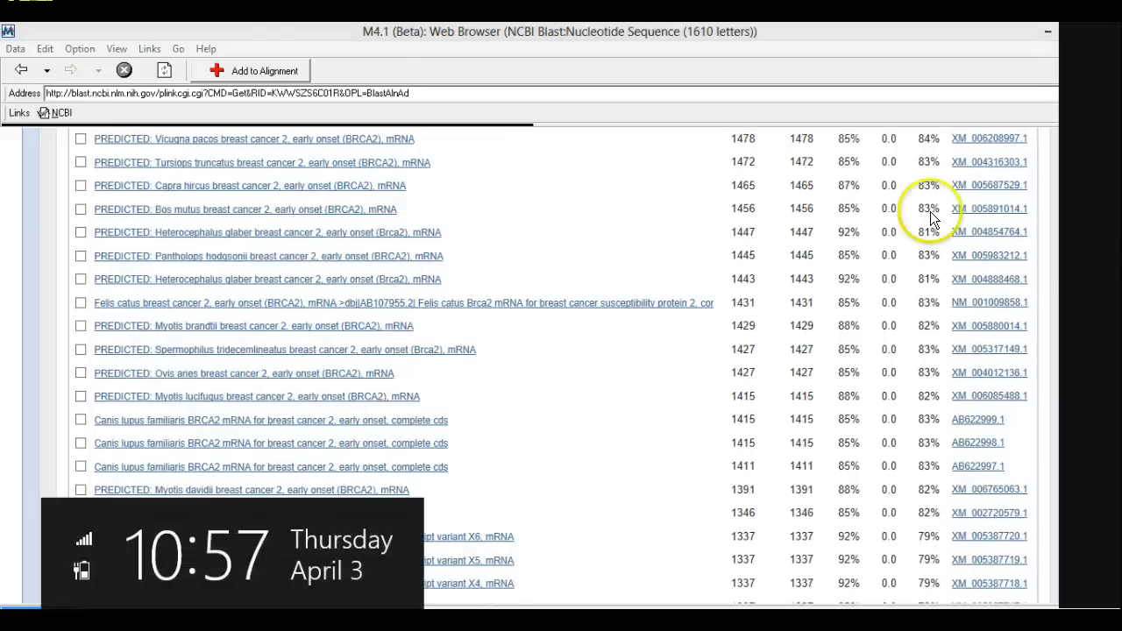
pyautogui.click(487, 434)
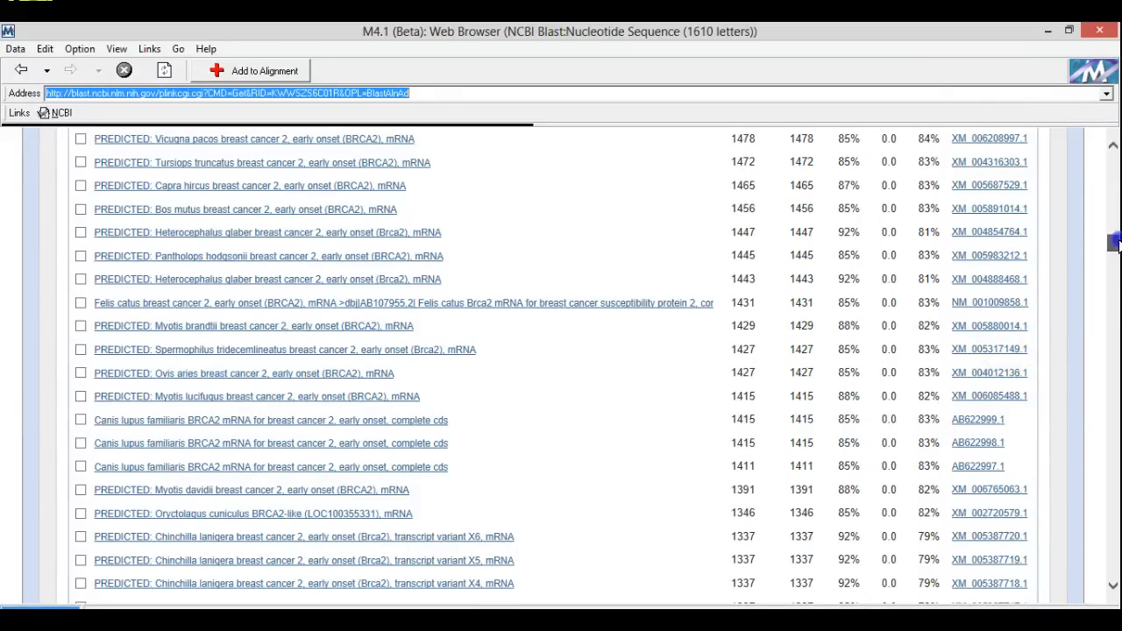
pyautogui.moveTo(1114, 243); pyautogui.dragTo(1118, 200)
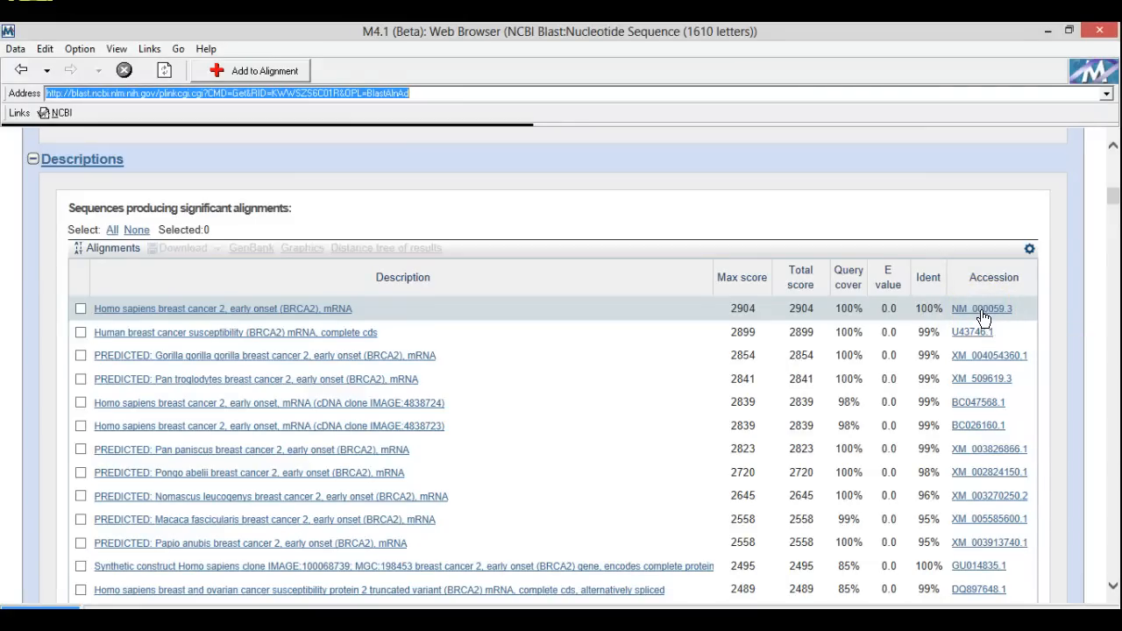
# Open the Homo sapiens BRCA2 mRNA record NM_000059.3 from the BLAST hits in a new window and maximize that window
pyautogui.rightClick(982, 312)
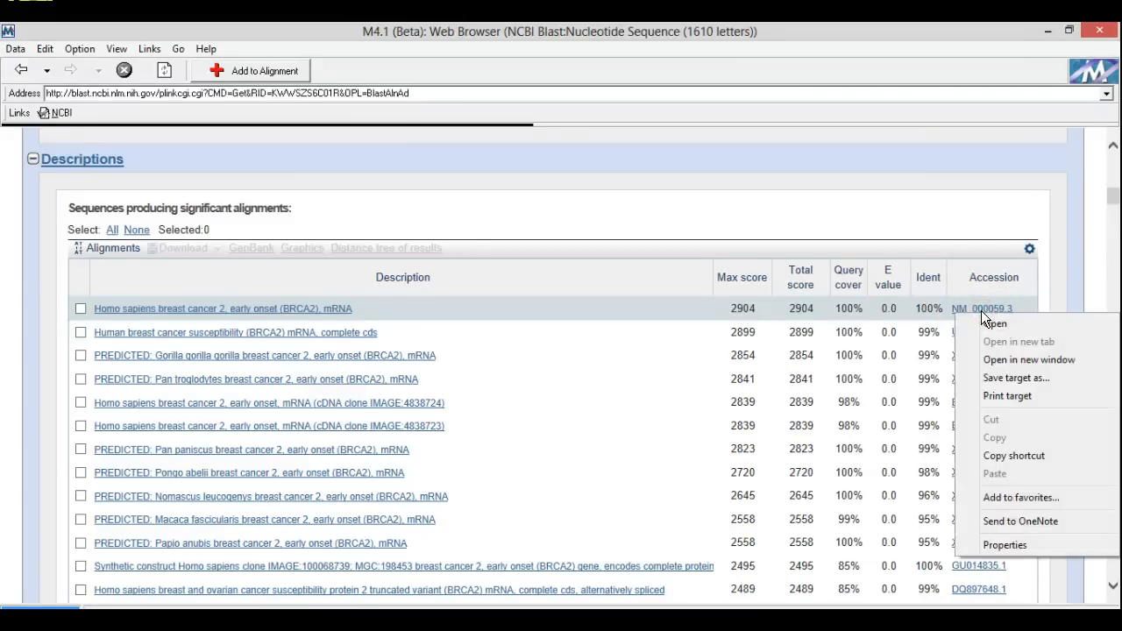
pyautogui.click(996, 360)
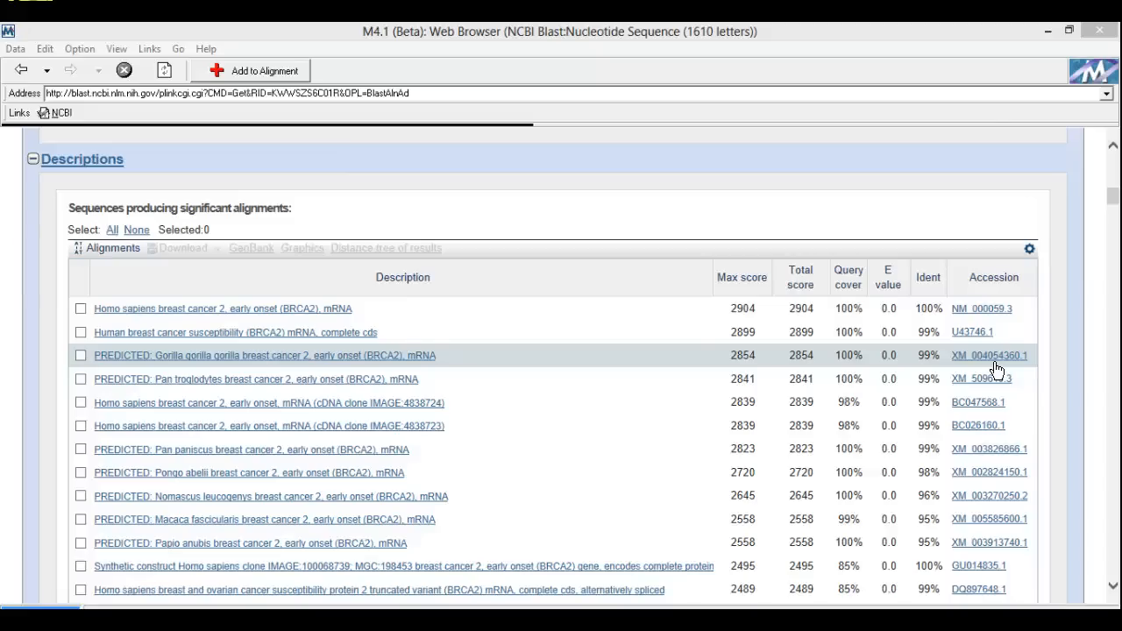
pyautogui.click(1069, 33)
pyautogui.moveTo(579, 97); pyautogui.dragTo(785, 45)
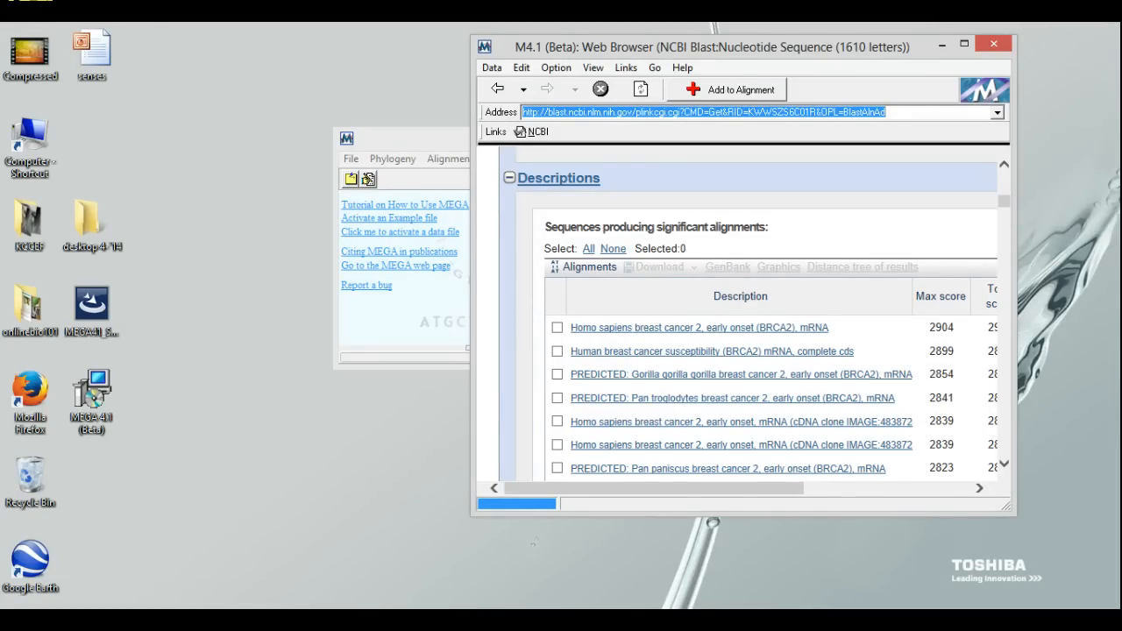
pyautogui.click(342, 621)
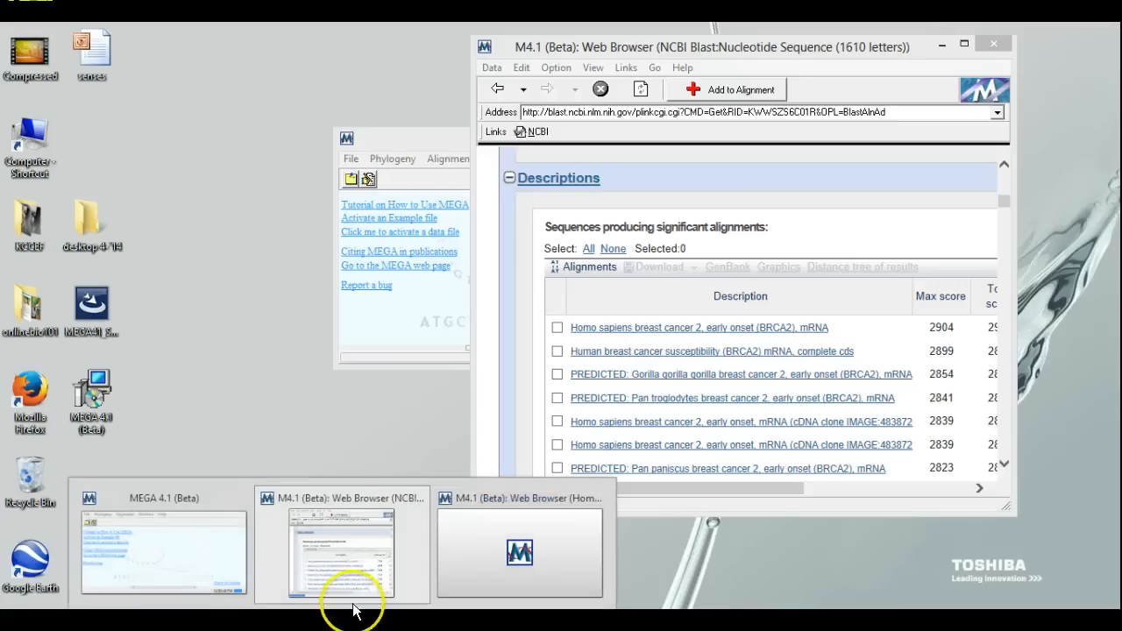
pyautogui.moveTo(439, 555)
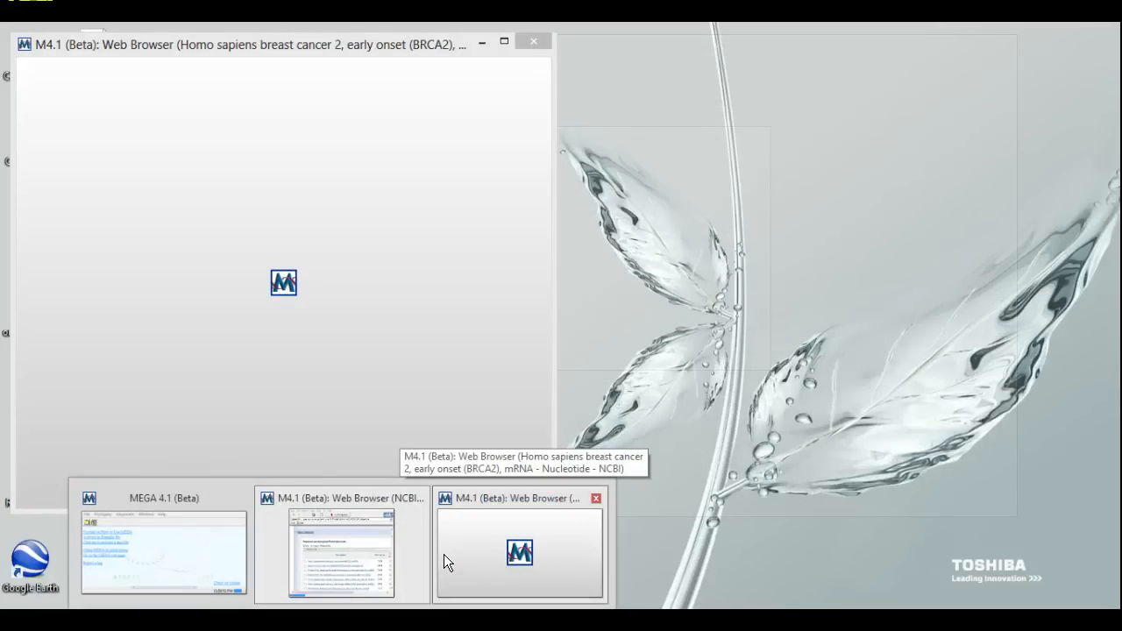
pyautogui.click(444, 555)
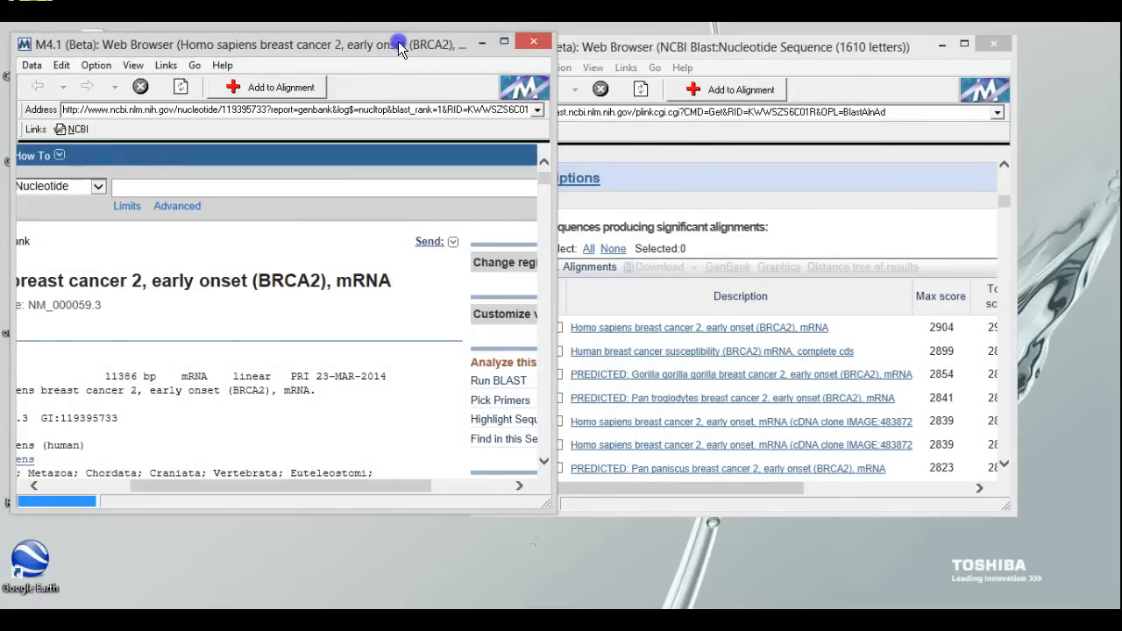
pyautogui.moveTo(398, 41); pyautogui.dragTo(568, 2)
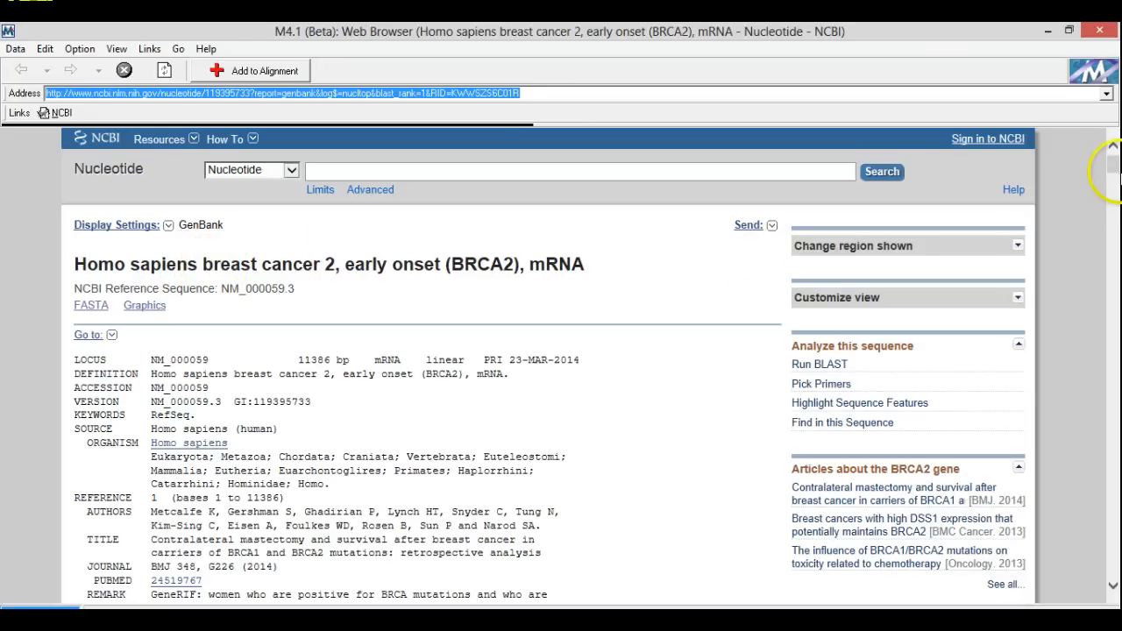
# Look through the Homo sapiens BRCA2 GenBank record, add its sequence to the alignment, and close the record window
pyautogui.click(1116, 168)
pyautogui.moveTo(1116, 169); pyautogui.dragTo(1112, 275)
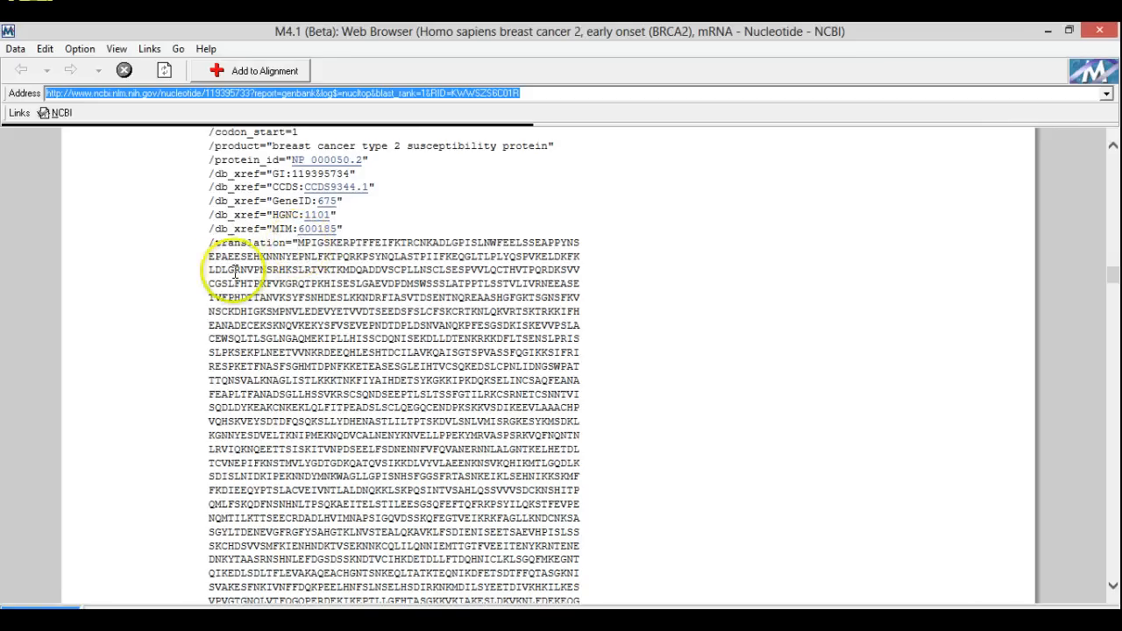
pyautogui.moveTo(1114, 272); pyautogui.dragTo(1105, 151)
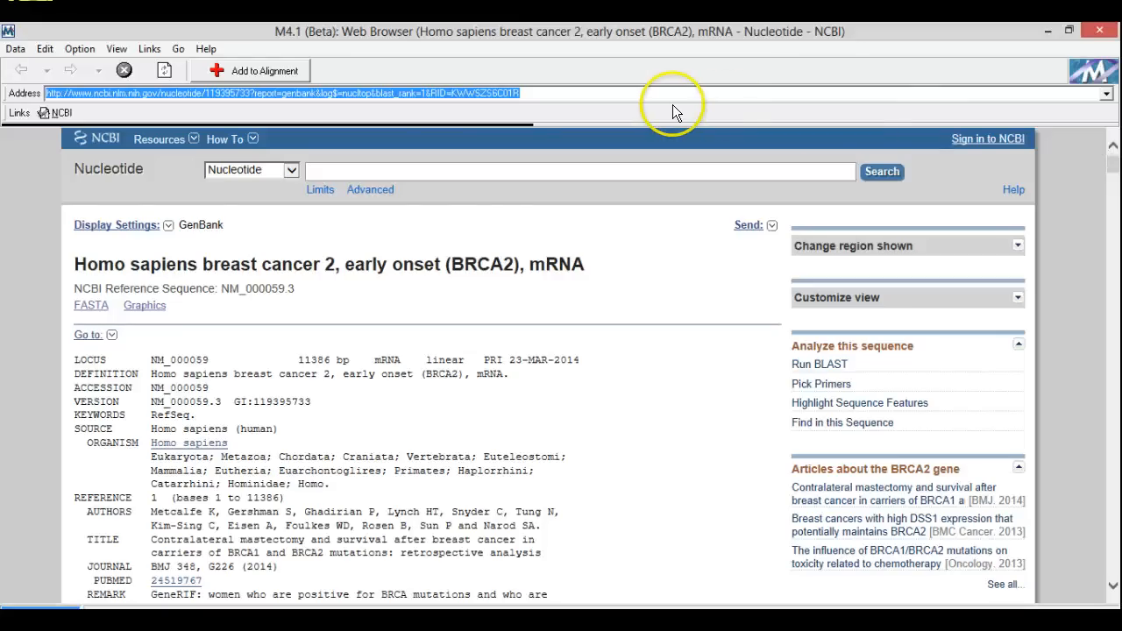
pyautogui.click(276, 70)
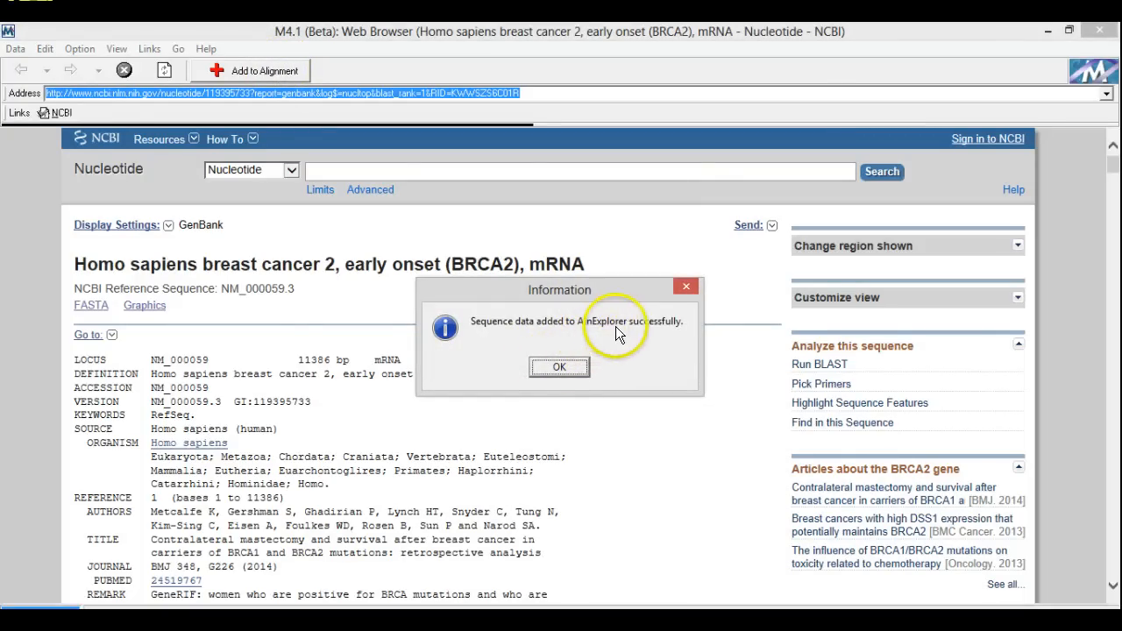
pyautogui.click(556, 367)
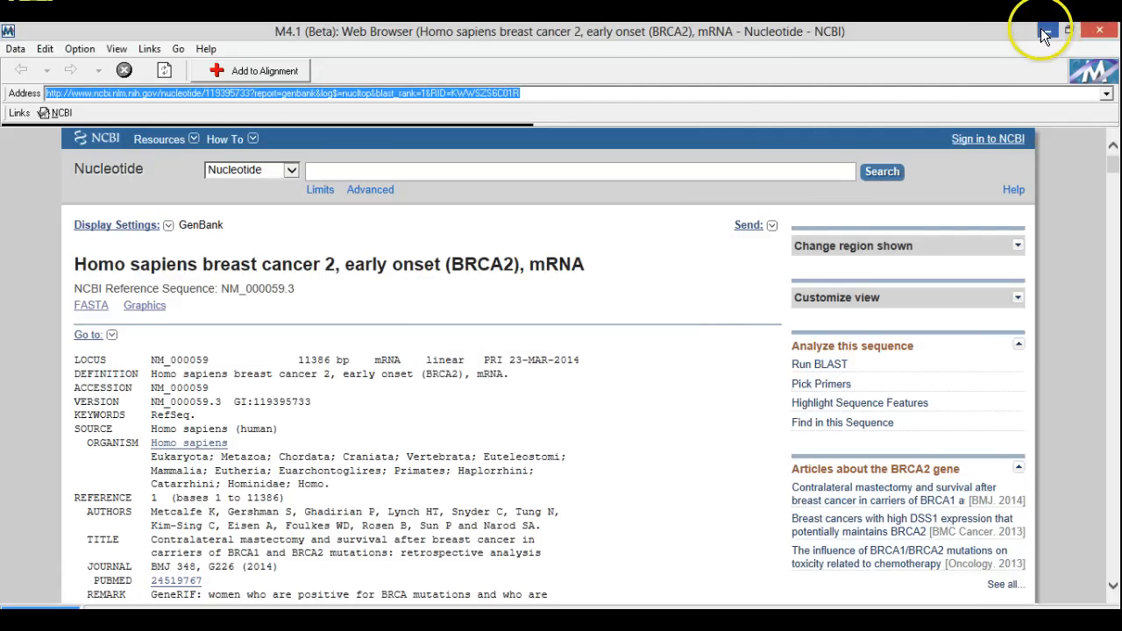
pyautogui.click(1100, 33)
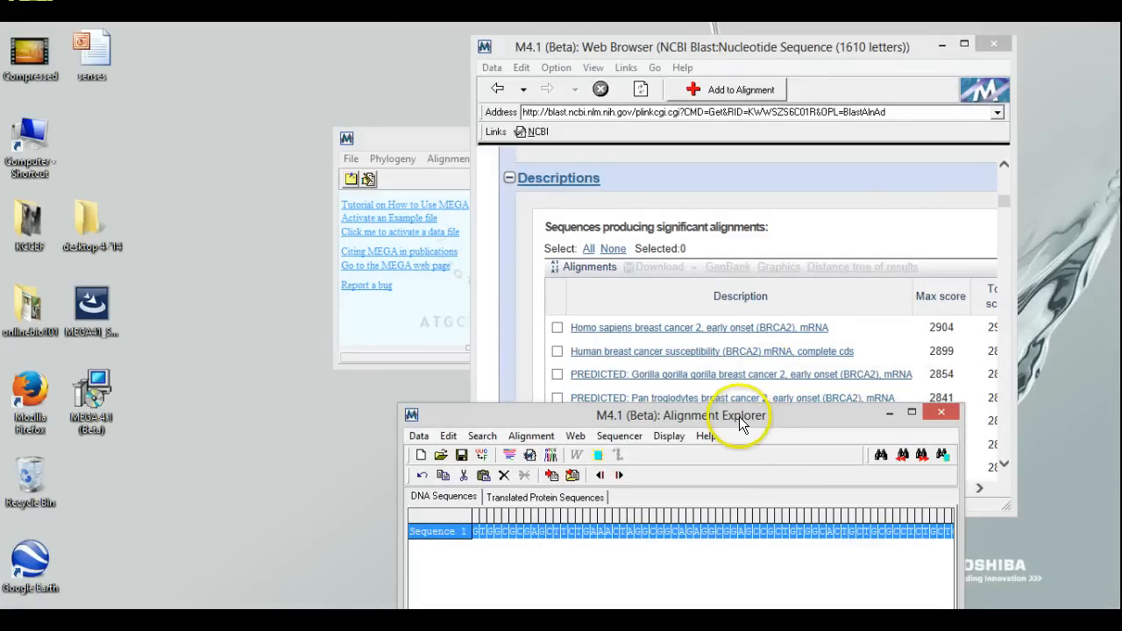
# Rename the added human sequence in Alignment Explorer as Homo sapiens
pyautogui.moveTo(739, 416); pyautogui.dragTo(609, 92)
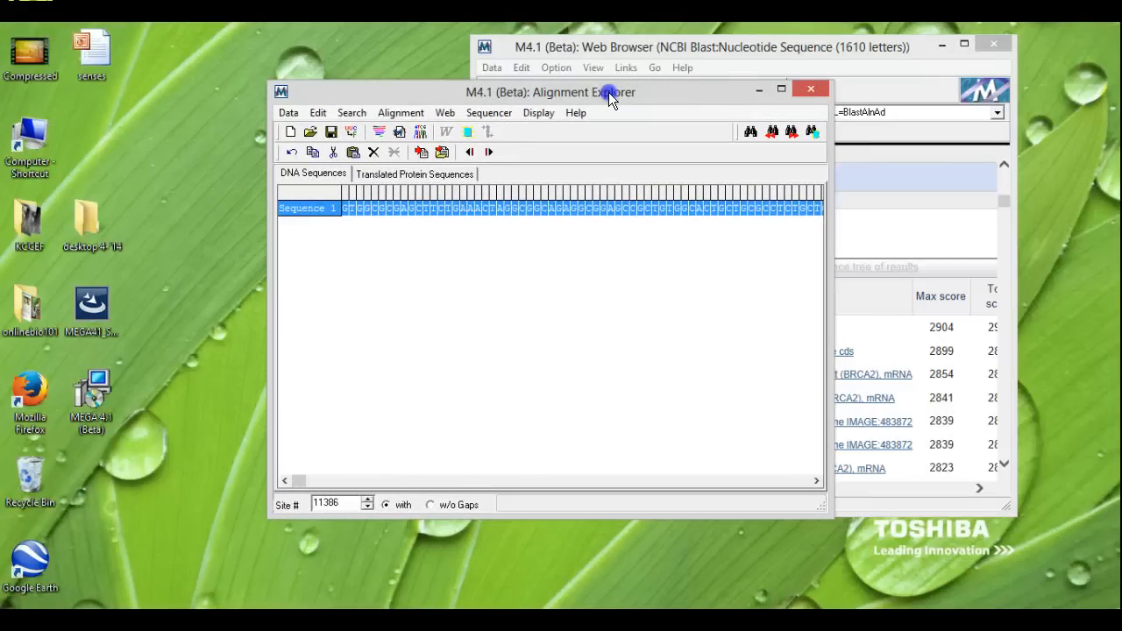
pyautogui.click(545, 209)
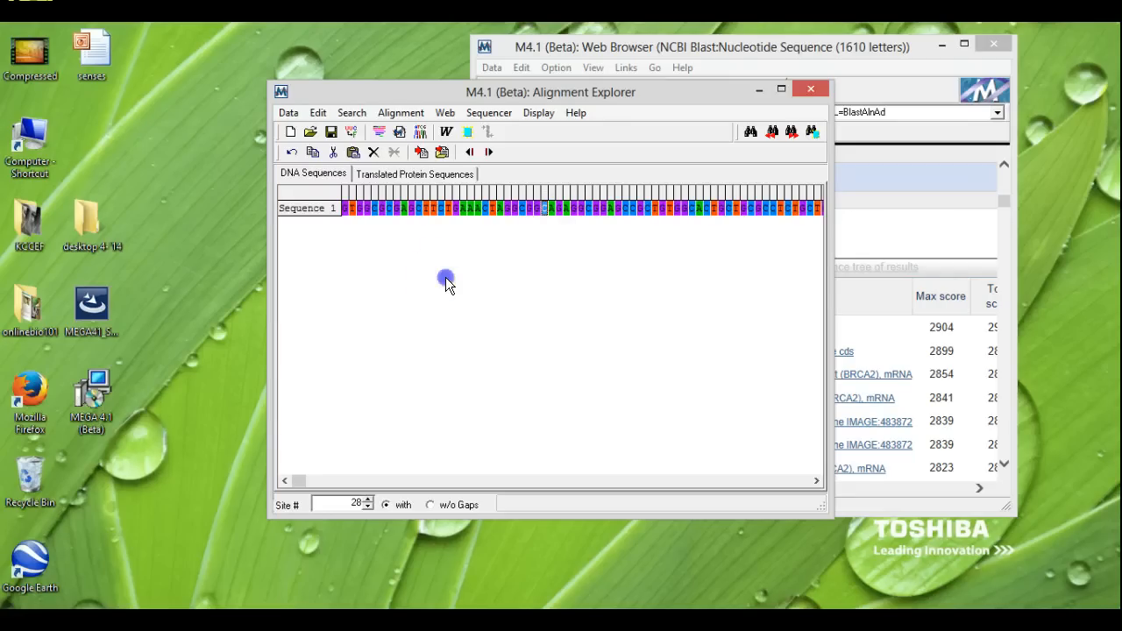
pyautogui.click(463, 207)
pyautogui.click(521, 208)
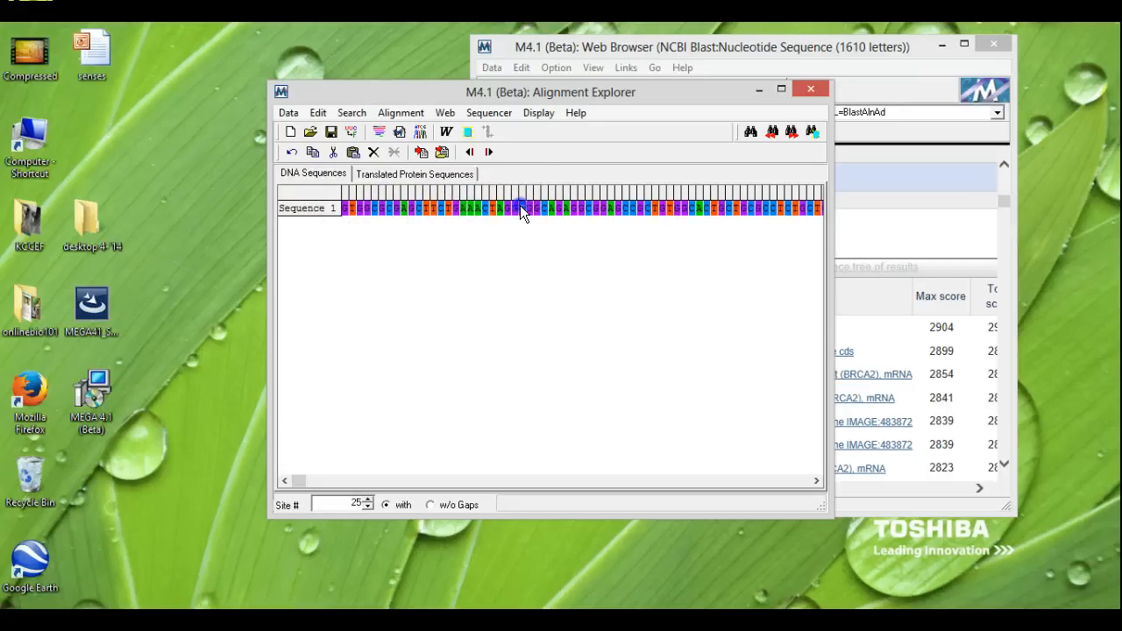
pyautogui.rightClick(301, 213)
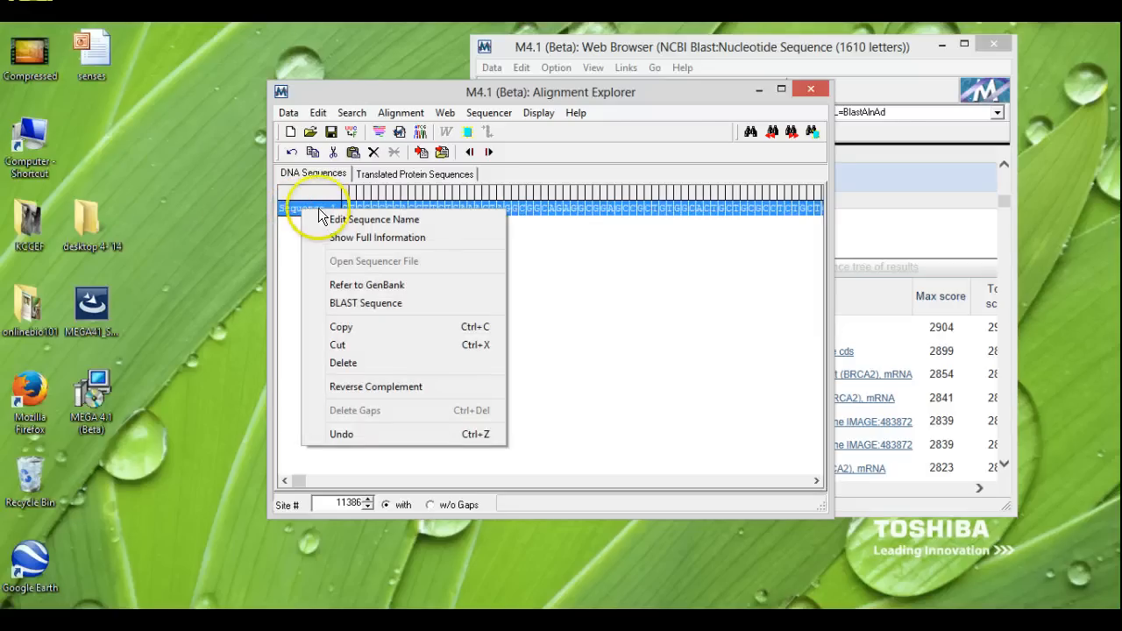
pyautogui.click(335, 220)
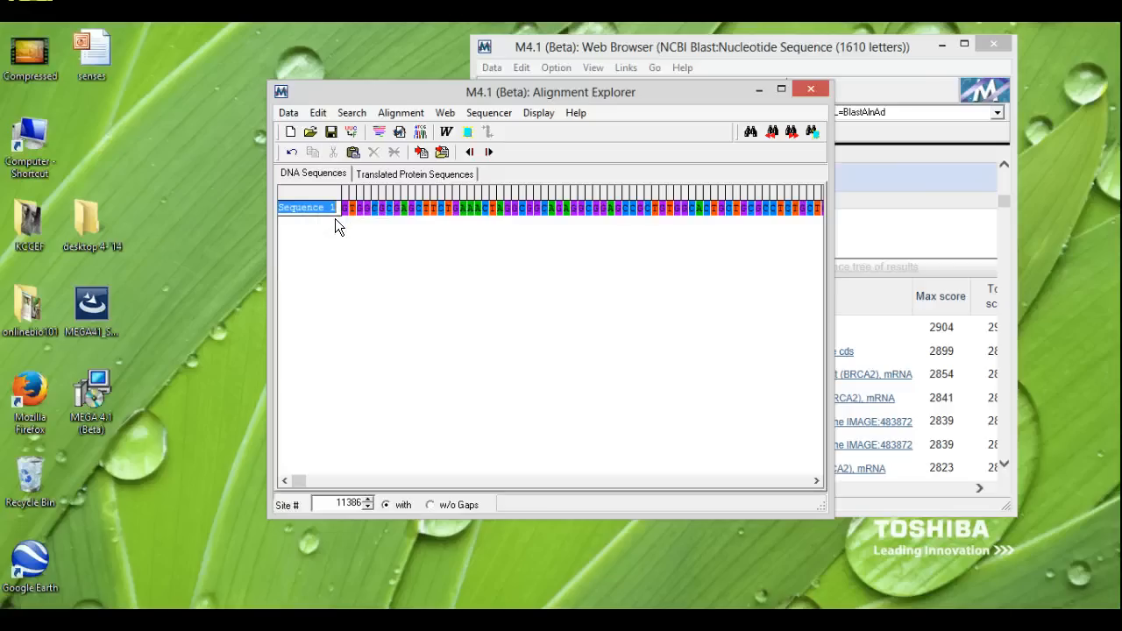
pyautogui.write('Homo ')
pyautogui.write('sapi')
pyautogui.write('ens')
pyautogui.click(346, 274)
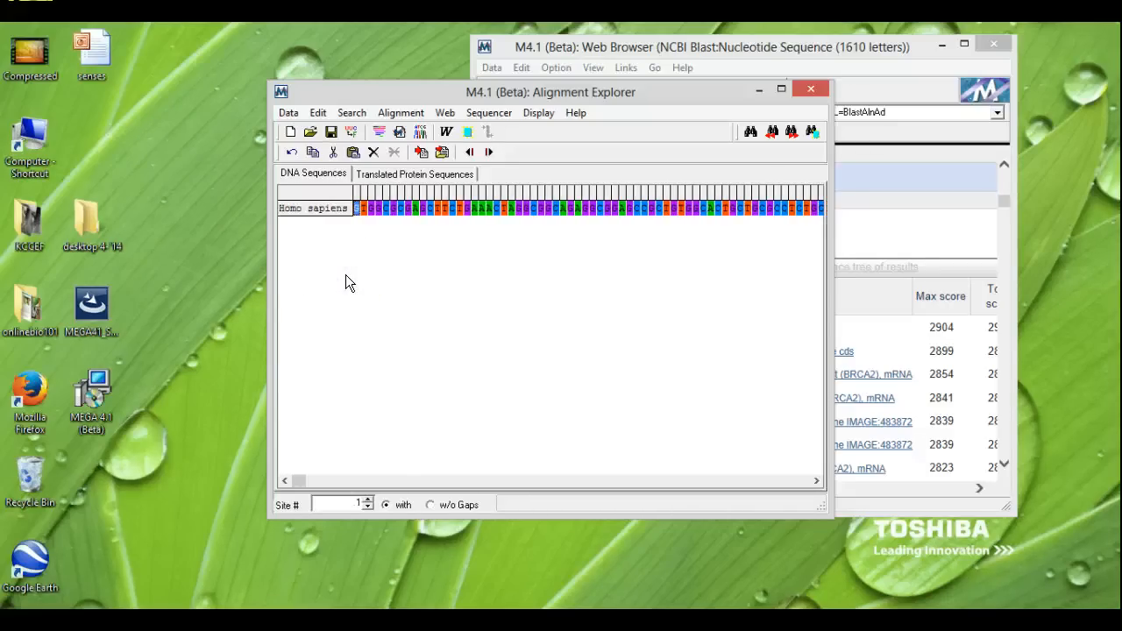
# Return to the BLAST hits and open the Gorilla gorilla gorilla BRCA2 record XM_004054360.1 in a new window
pyautogui.click(759, 91)
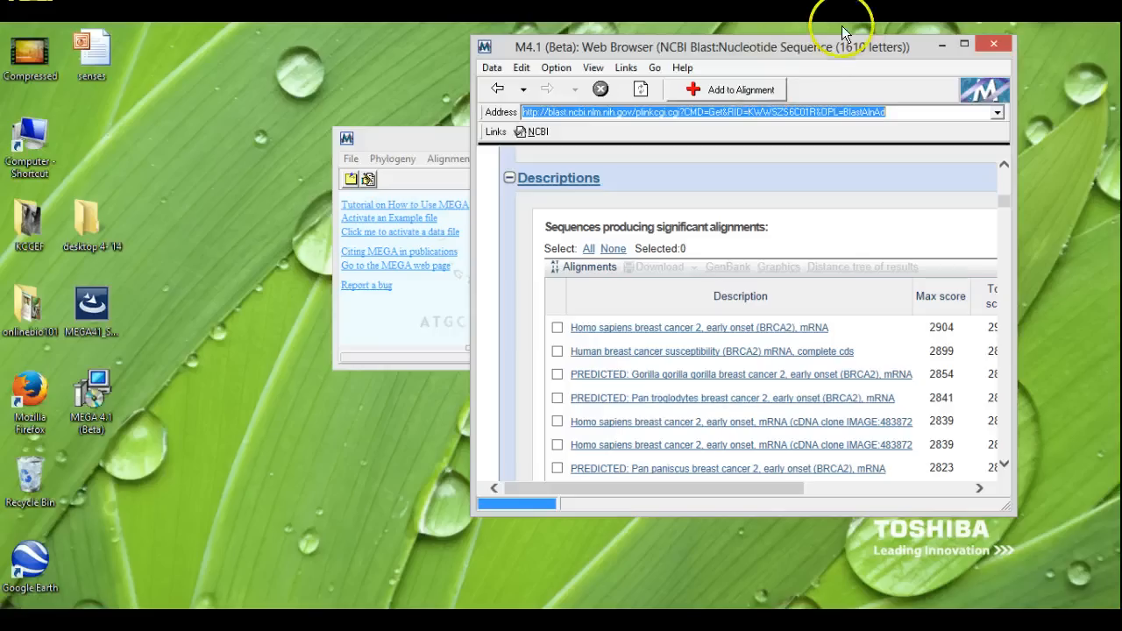
pyautogui.click(965, 45)
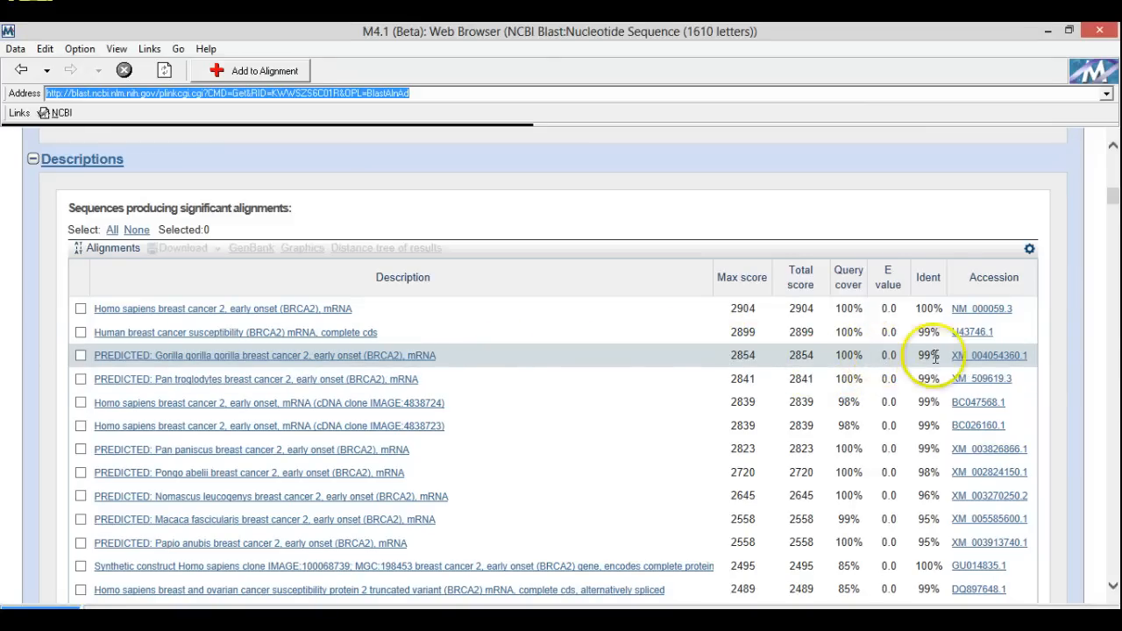
pyautogui.rightClick(982, 359)
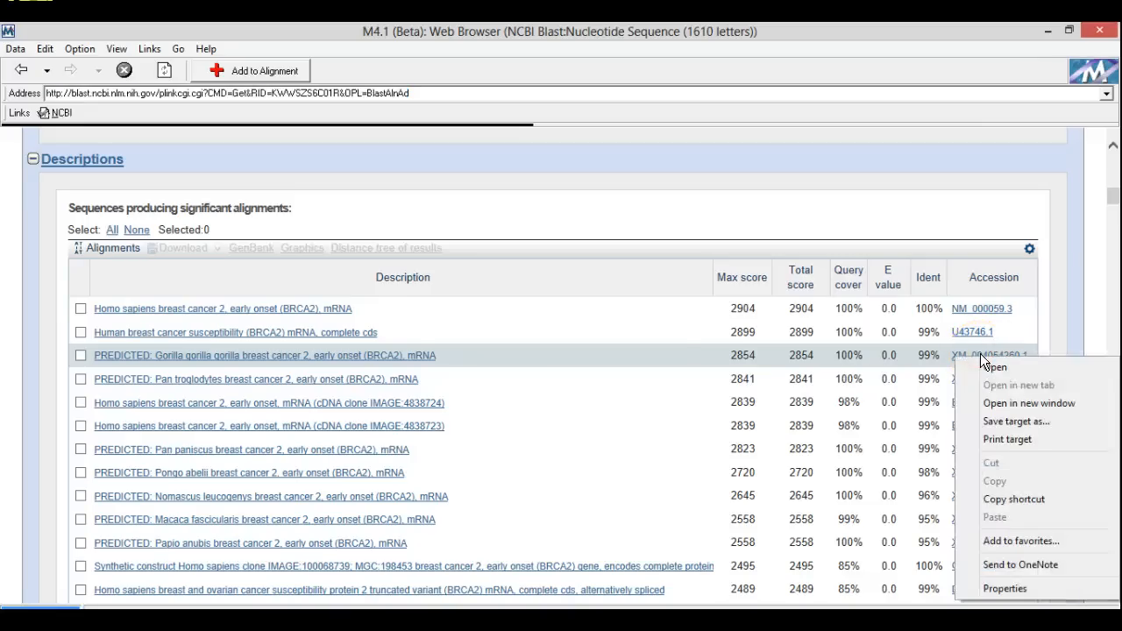
pyautogui.click(1001, 404)
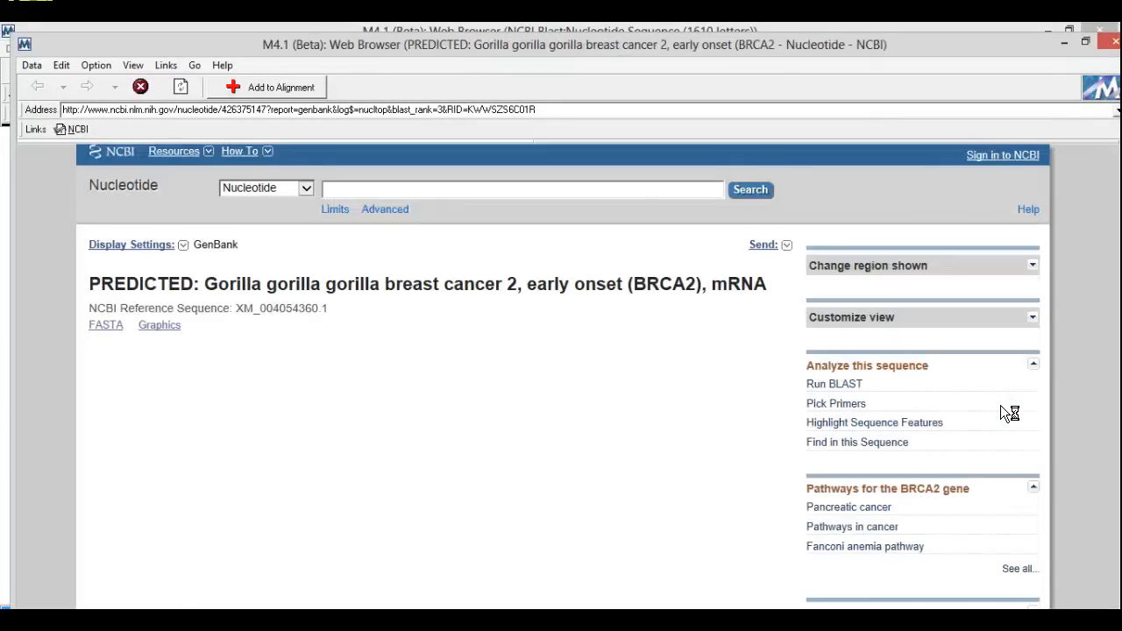
pyautogui.click(1022, 384)
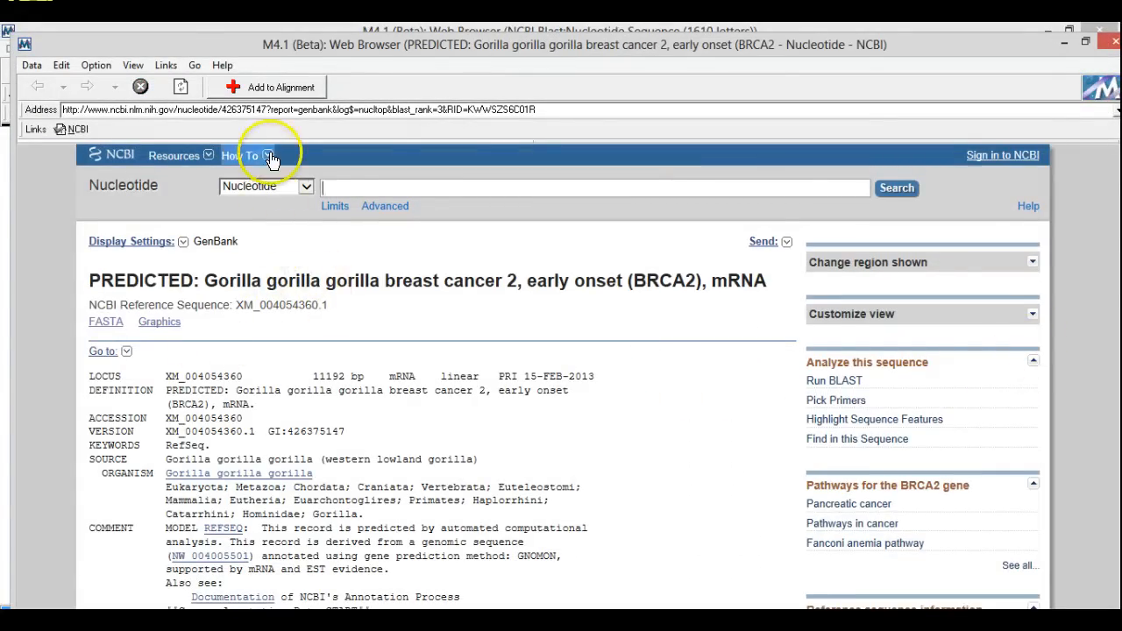
# Add the Gorilla gorilla gorilla BRCA2 sequence to the alignment and close its record window
pyautogui.click(239, 92)
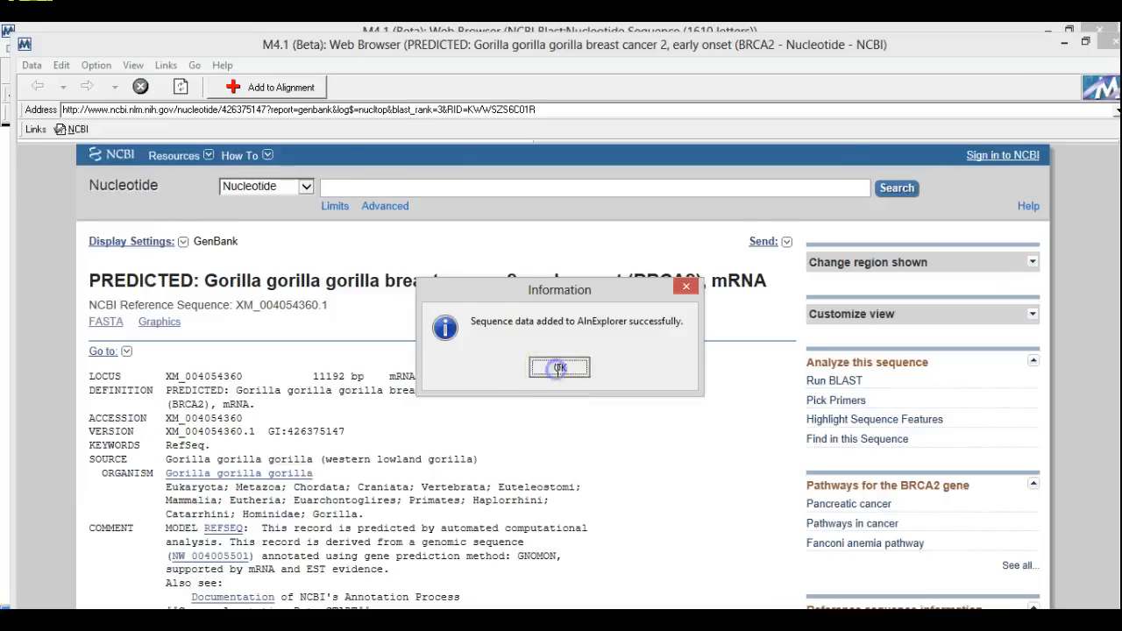
pyautogui.click(558, 368)
pyautogui.click(1106, 44)
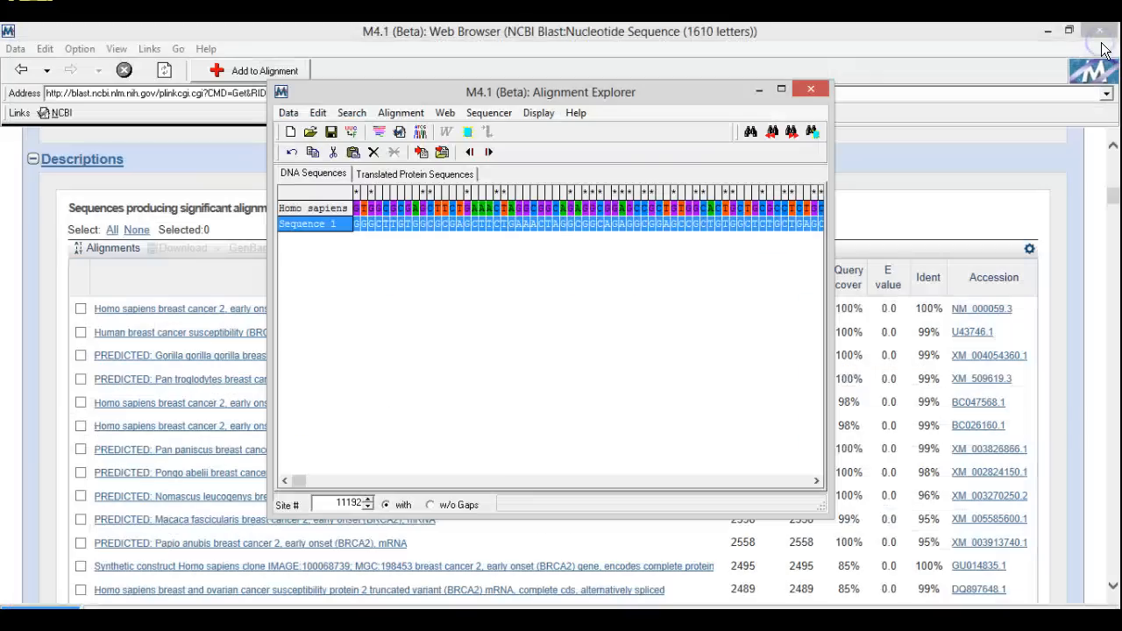
# Rename the newly added sequence Gorilla gorilla in Alignment Explorer and return to the BLAST hits
pyautogui.click(612, 223)
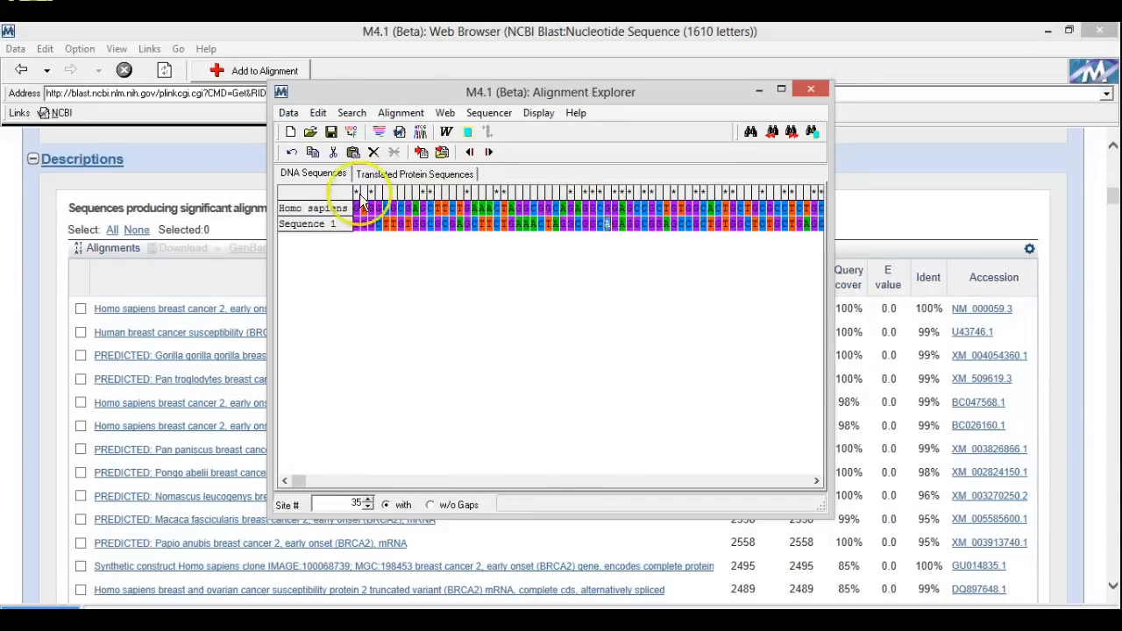
pyautogui.rightClick(301, 223)
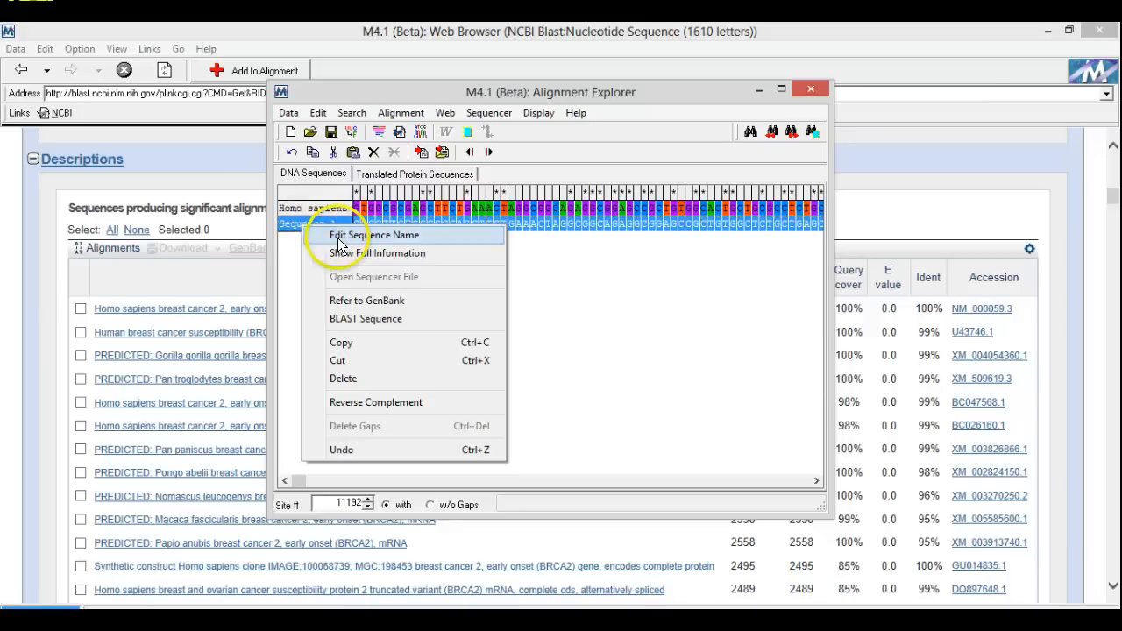
pyautogui.click(338, 236)
pyautogui.write('Gor')
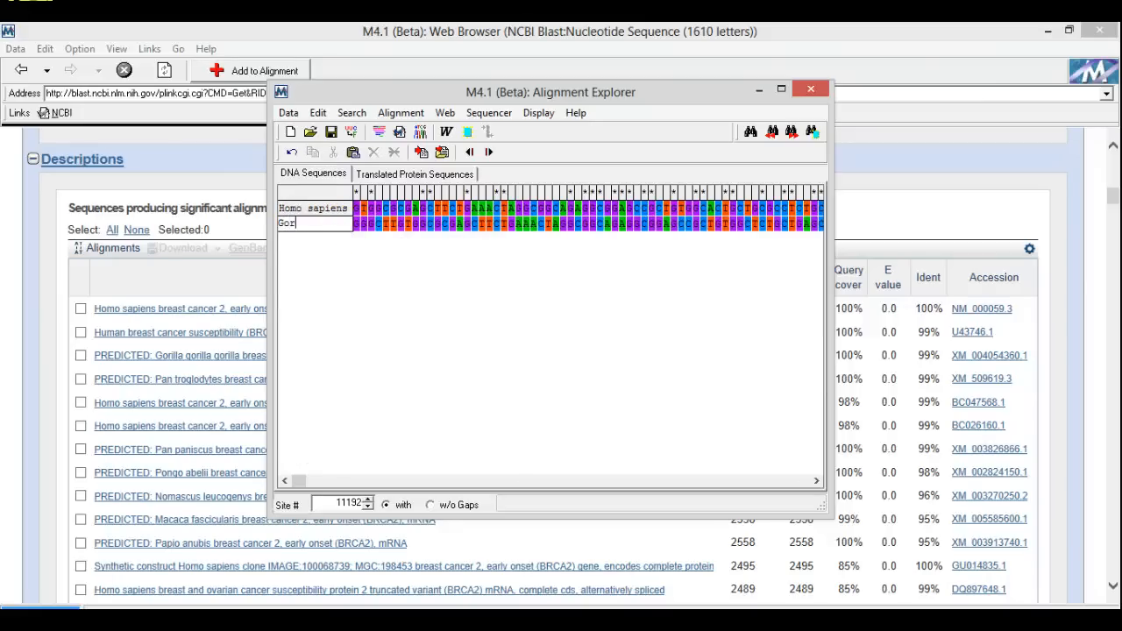
pyautogui.write('illa gorilla')
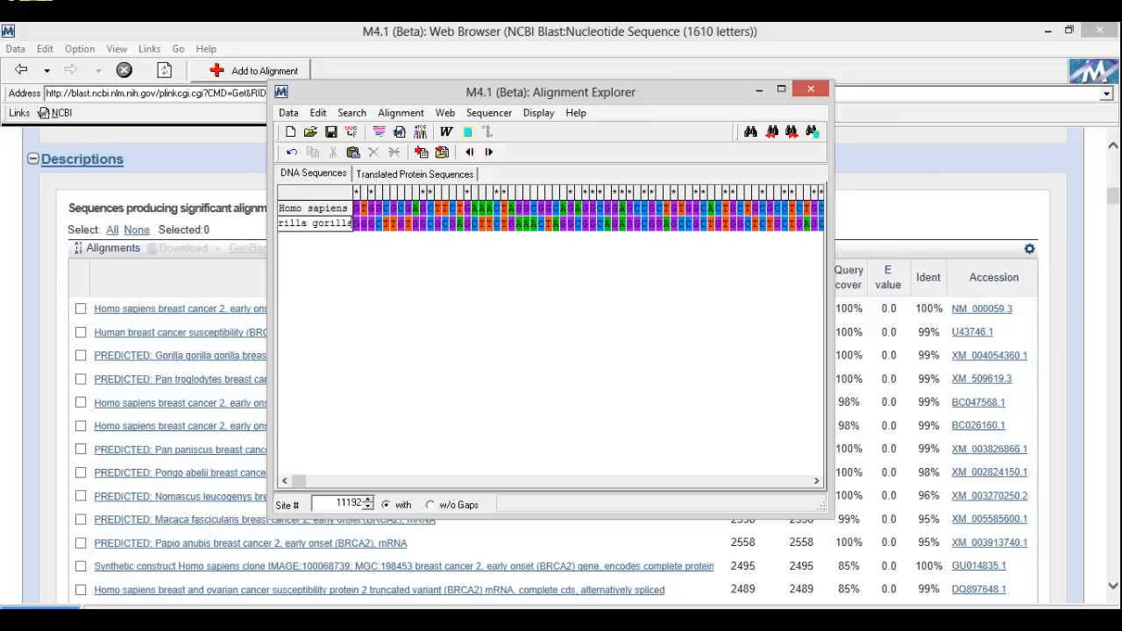
pyautogui.click(379, 302)
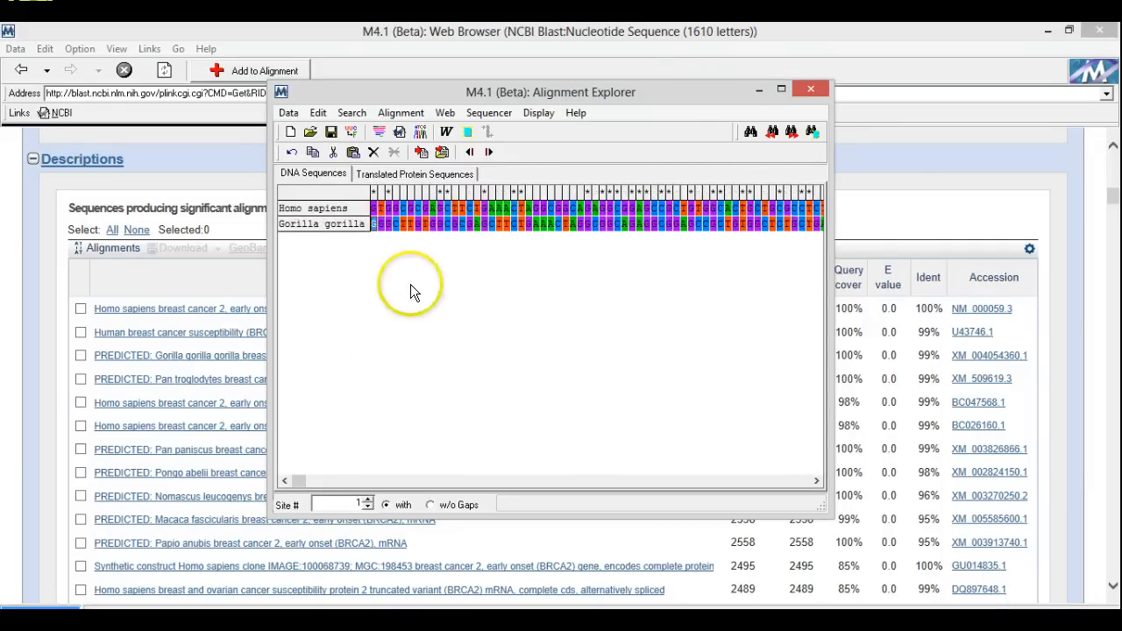
pyautogui.click(757, 92)
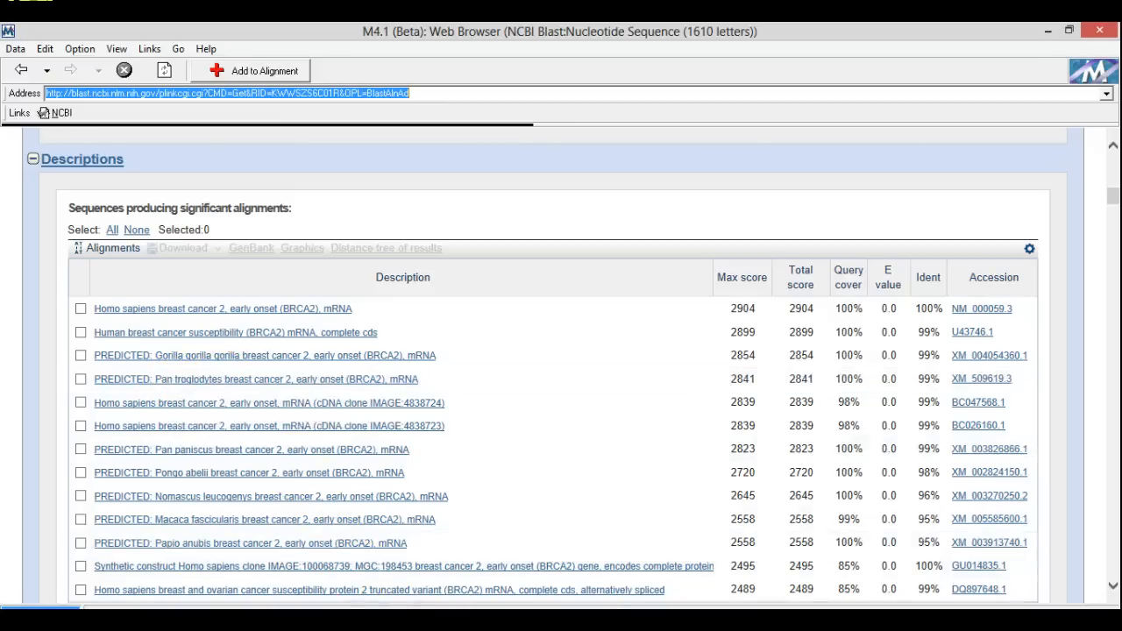
# Switch to Firefox and open google.com in place of the Google Scholar results
pyautogui.click(332, 621)
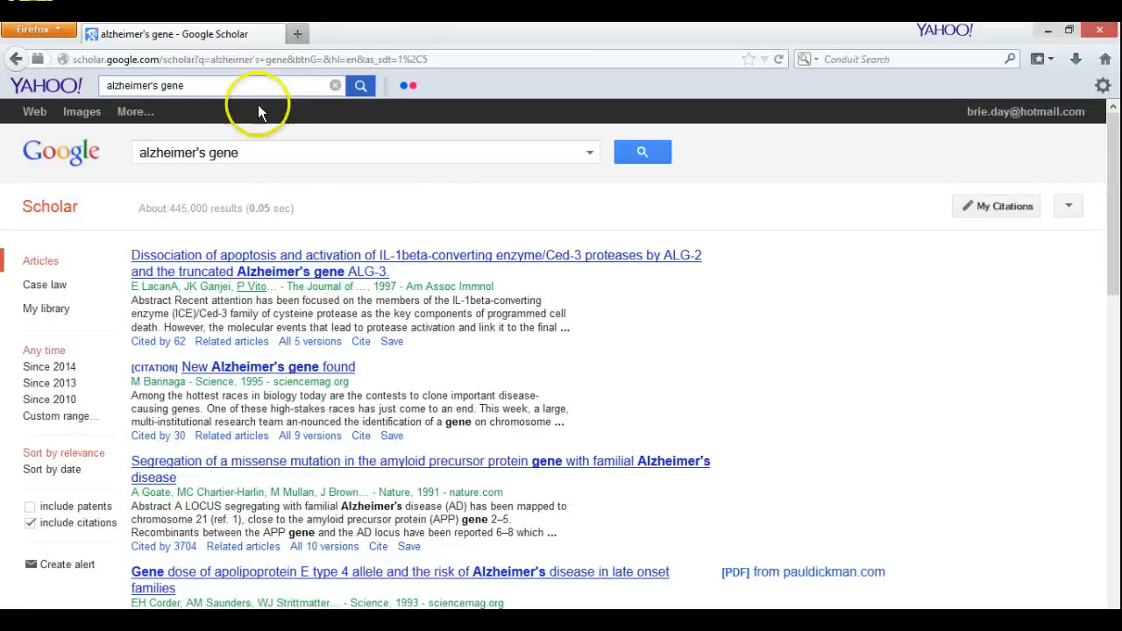
pyautogui.doubleClick(222, 60)
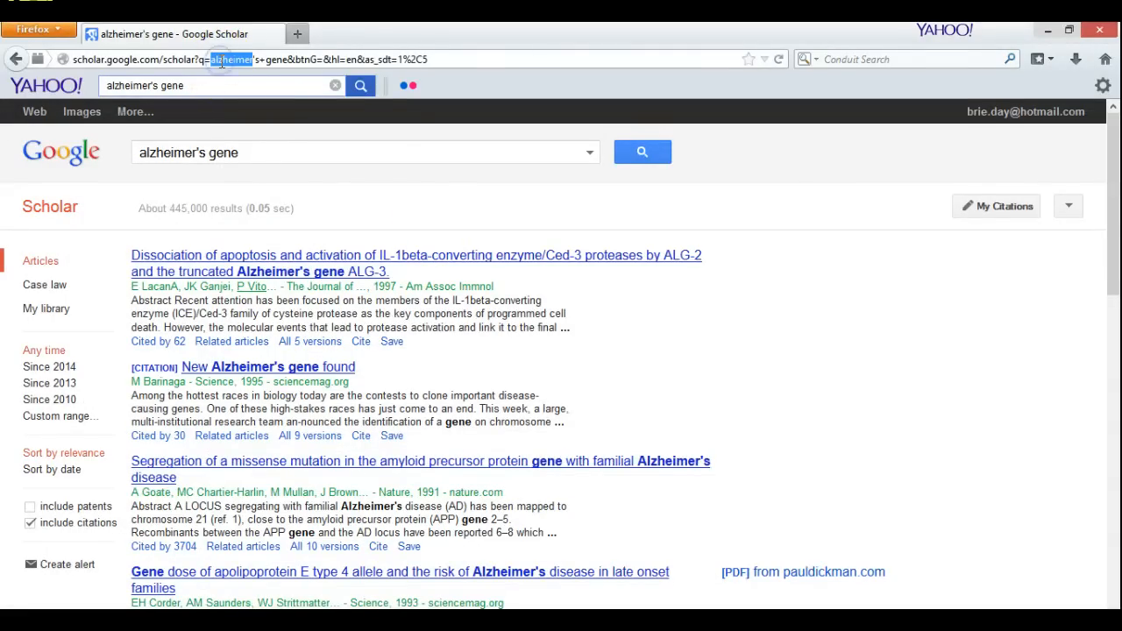
pyautogui.tripleClick(434, 58)
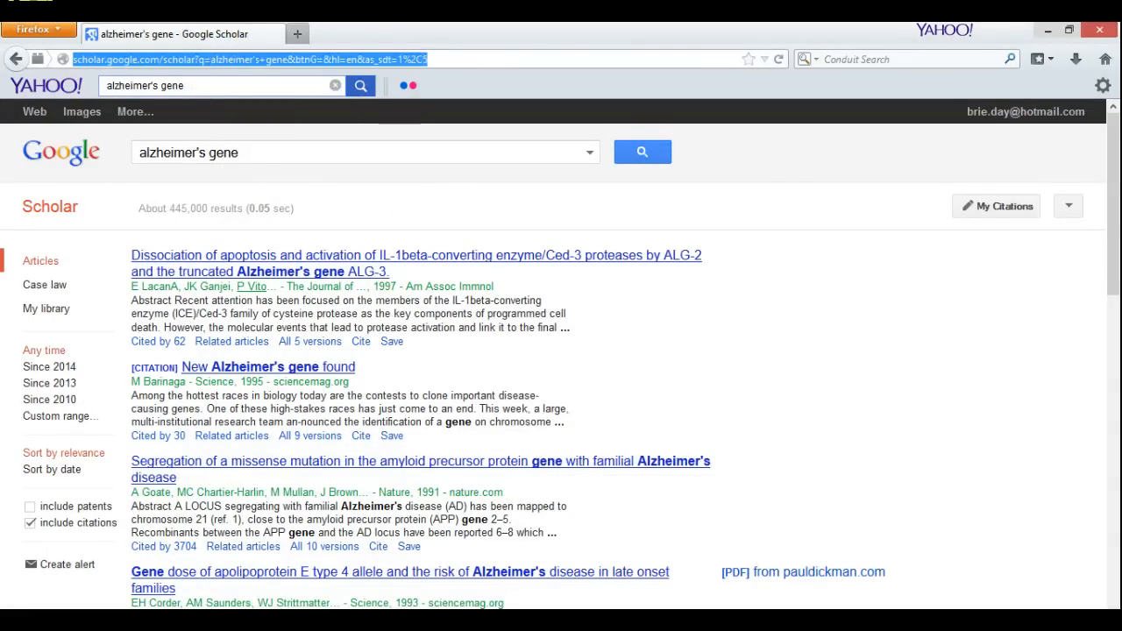
pyautogui.write('googl.')
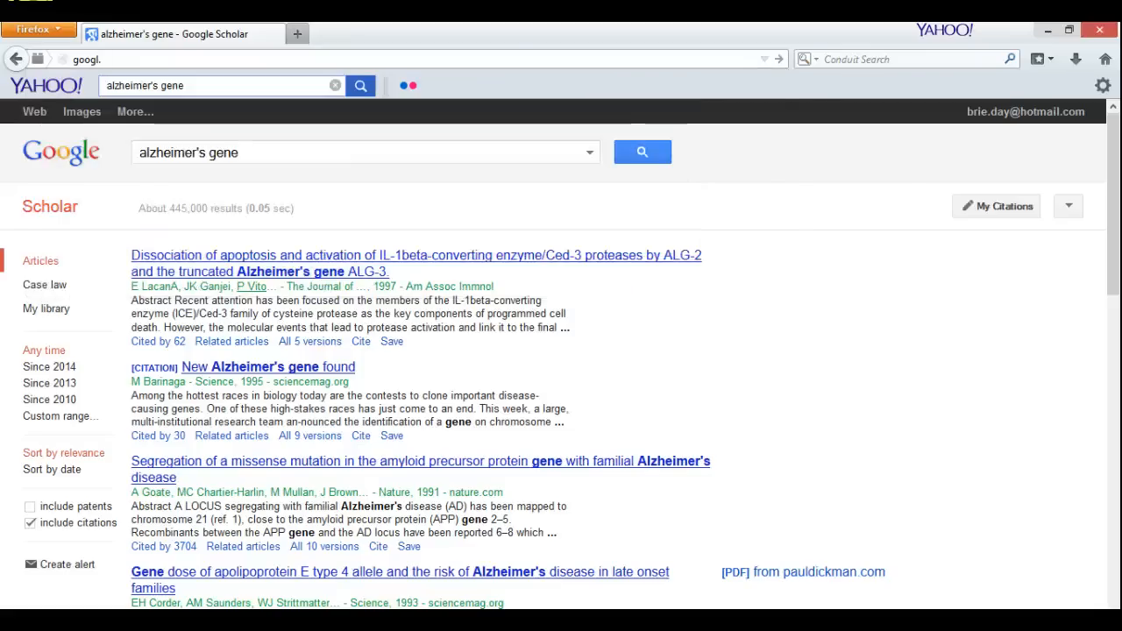
pyautogui.press('BackSpace')
pyautogui.write('e.com')
pyautogui.press('Return')
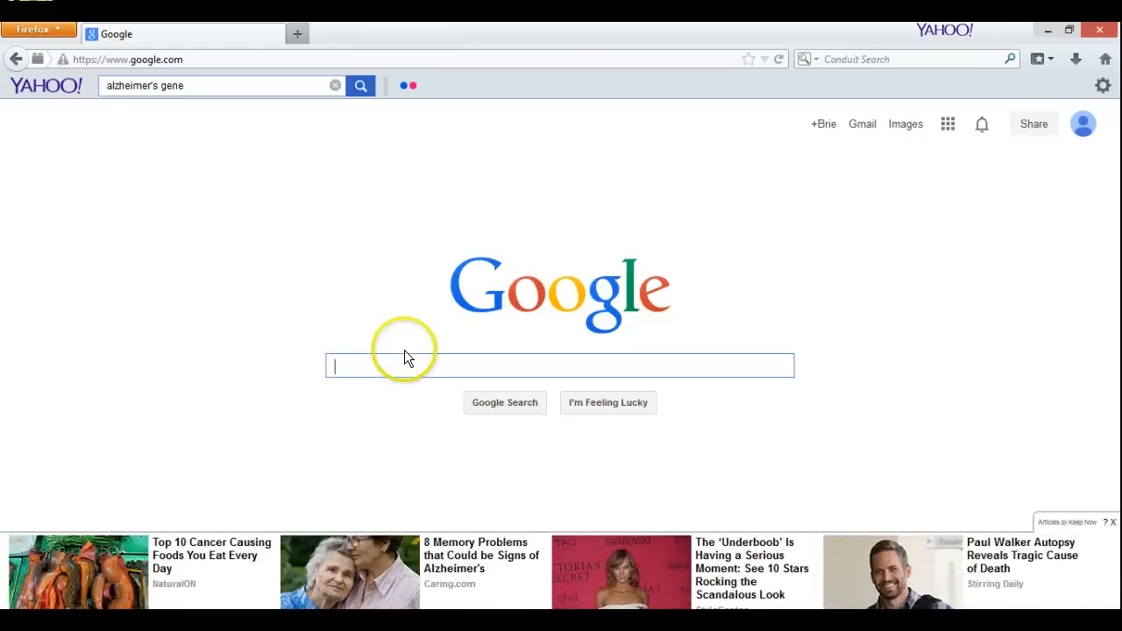
# Look up images of pan troglodytes on Google and return to the BLAST hits in MEGA's web browser
pyautogui.write('pan t')
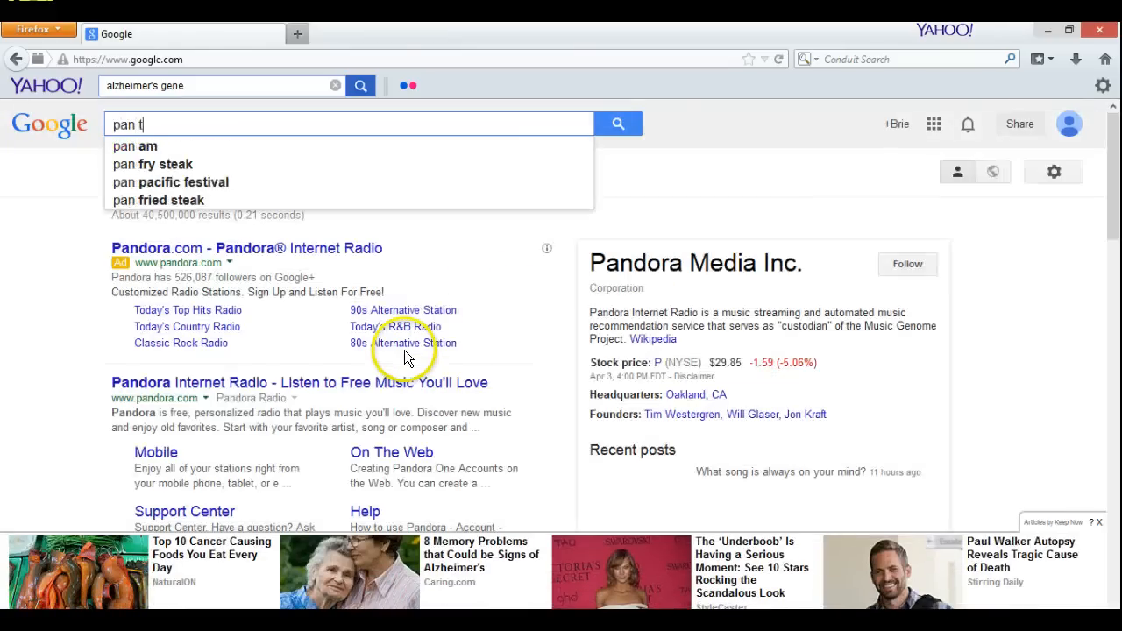
pyautogui.write('roglod')
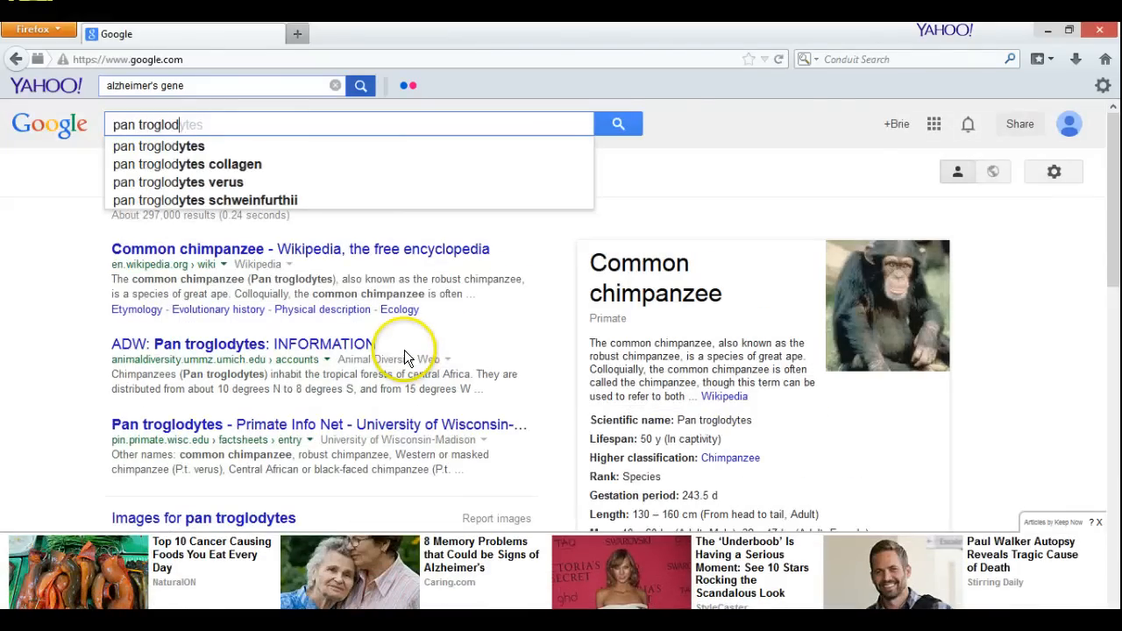
pyautogui.write('ytes')
pyautogui.press('Return')
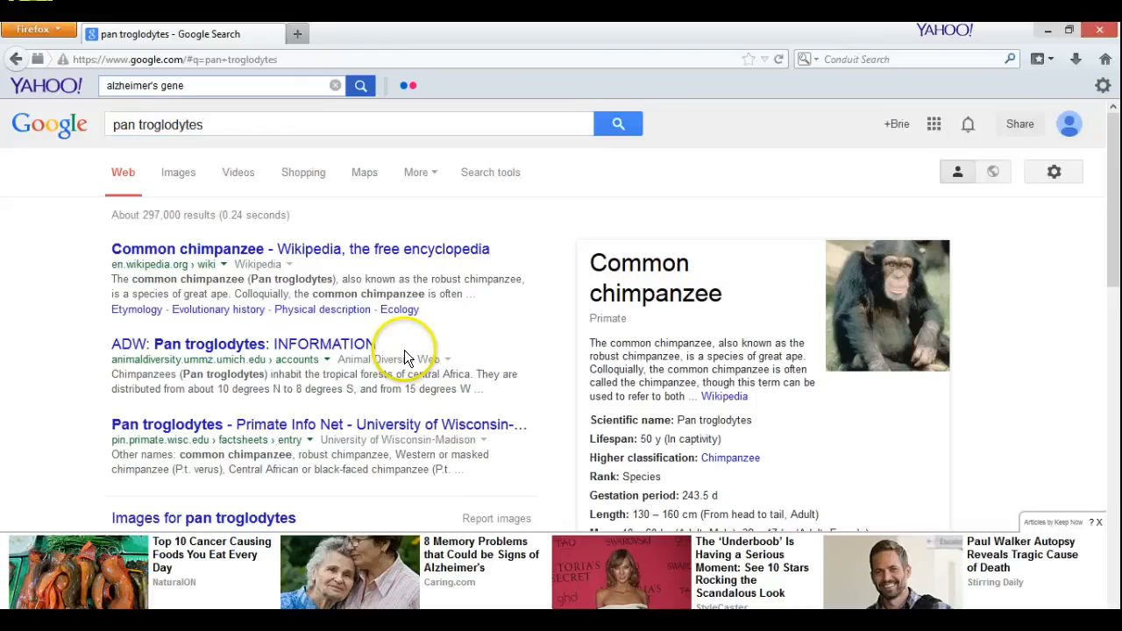
pyautogui.click(179, 175)
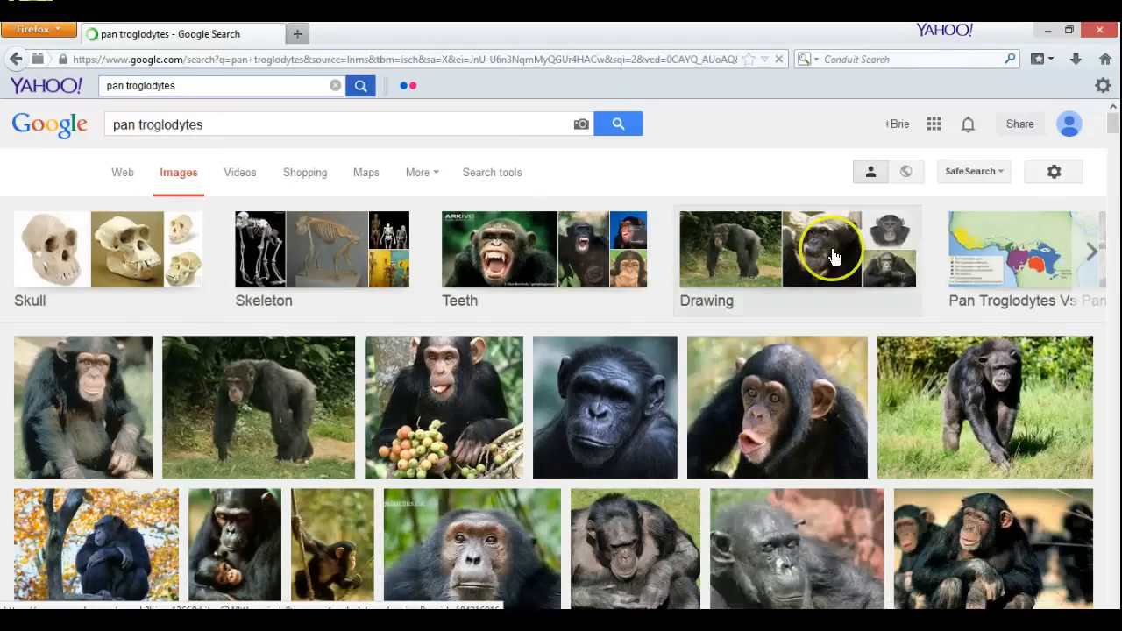
pyautogui.click(1045, 31)
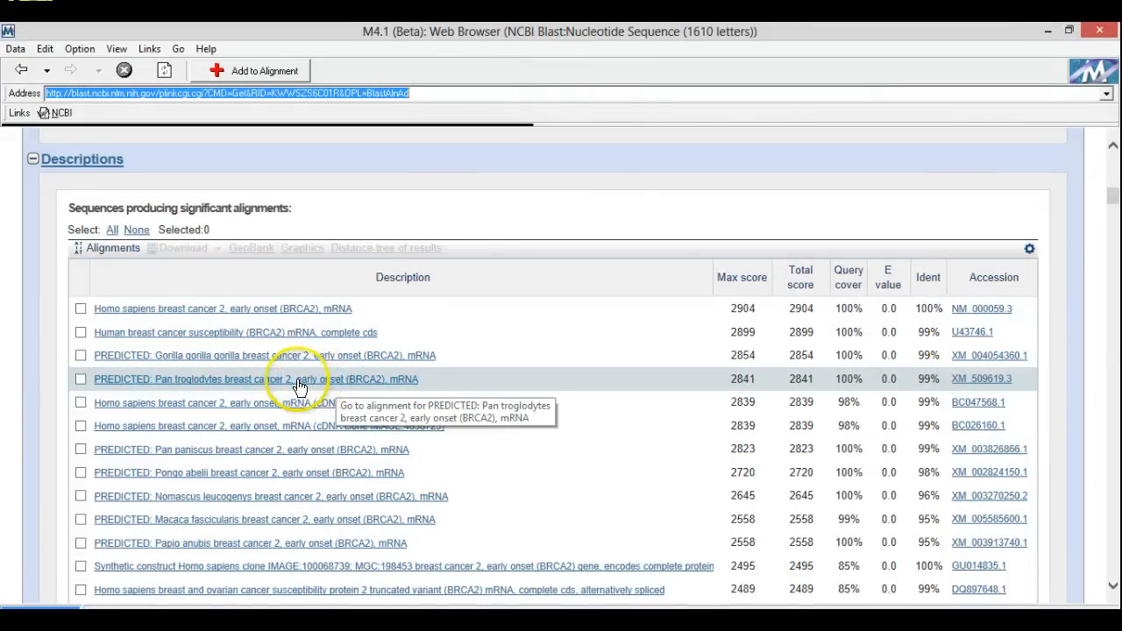
# Open the Pan troglodytes record XM_509619.3 in its own window, add its BRCA2 sequence to the alignment, and close the window
pyautogui.rightClick(994, 379)
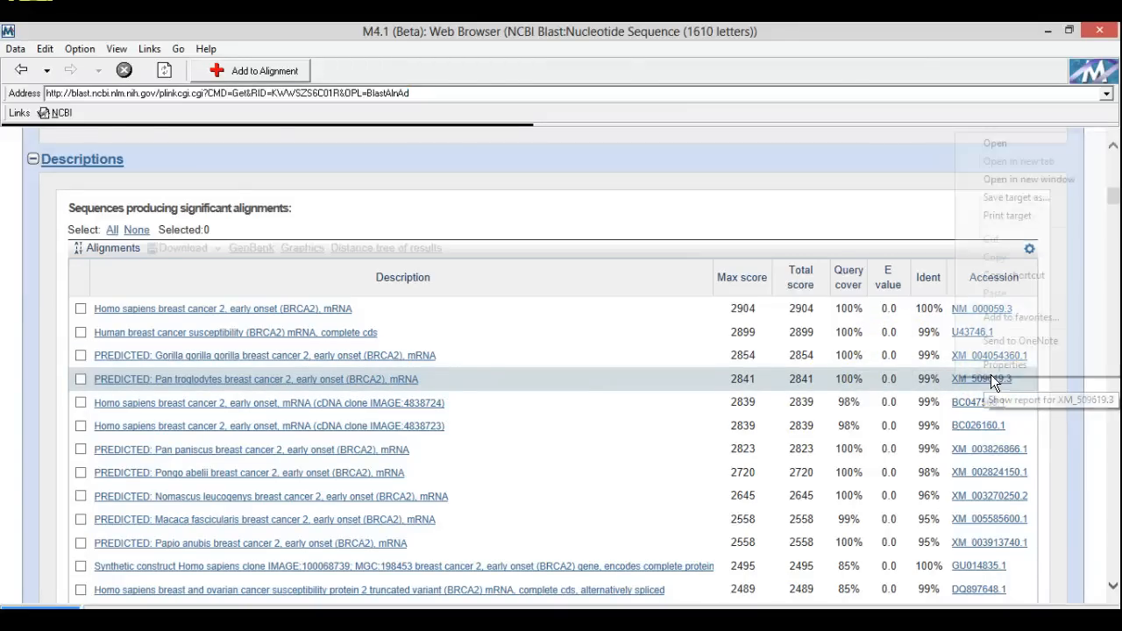
pyautogui.click(998, 179)
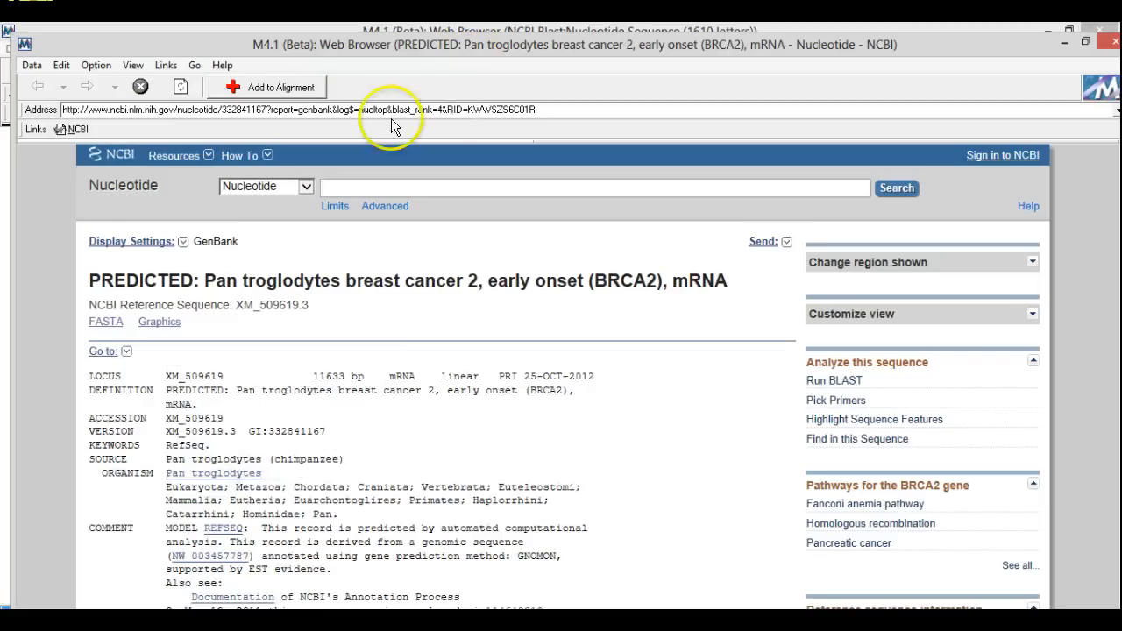
pyautogui.click(280, 87)
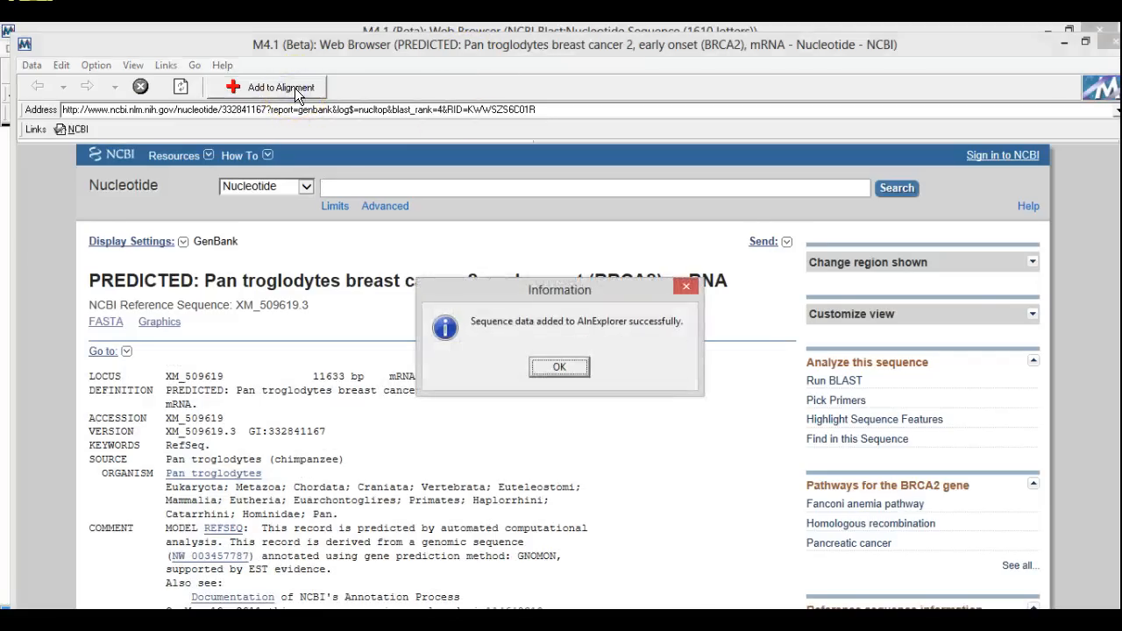
pyautogui.click(561, 364)
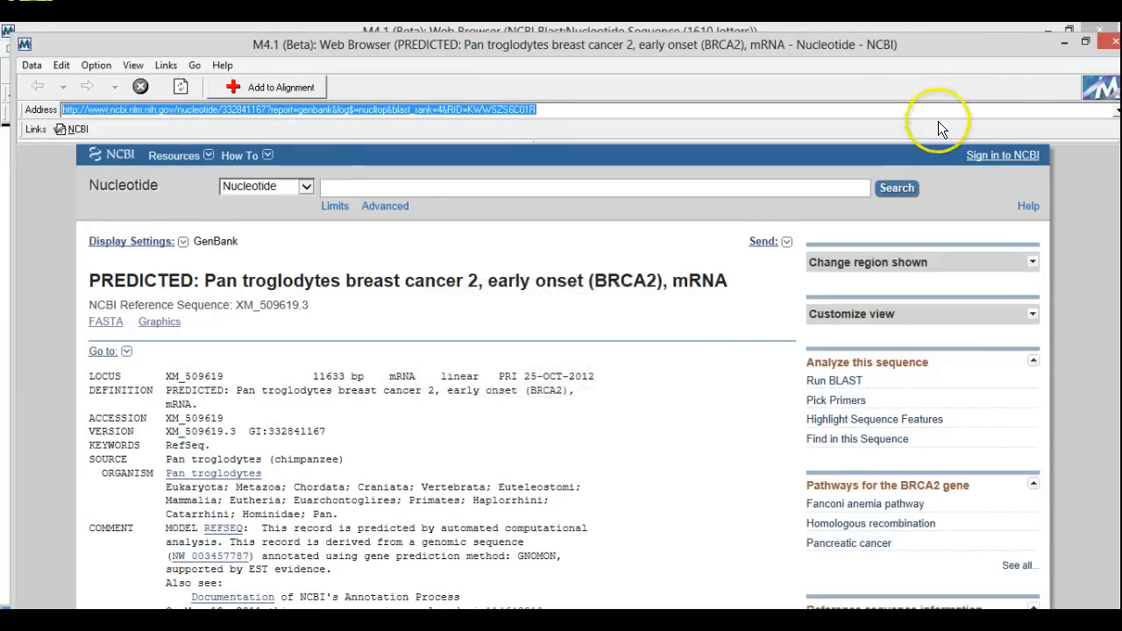
pyautogui.click(1114, 44)
# Rename the newly added sequence Pan troglodytes in Alignment Explorer and return to the BLAST hits
pyautogui.click(640, 240)
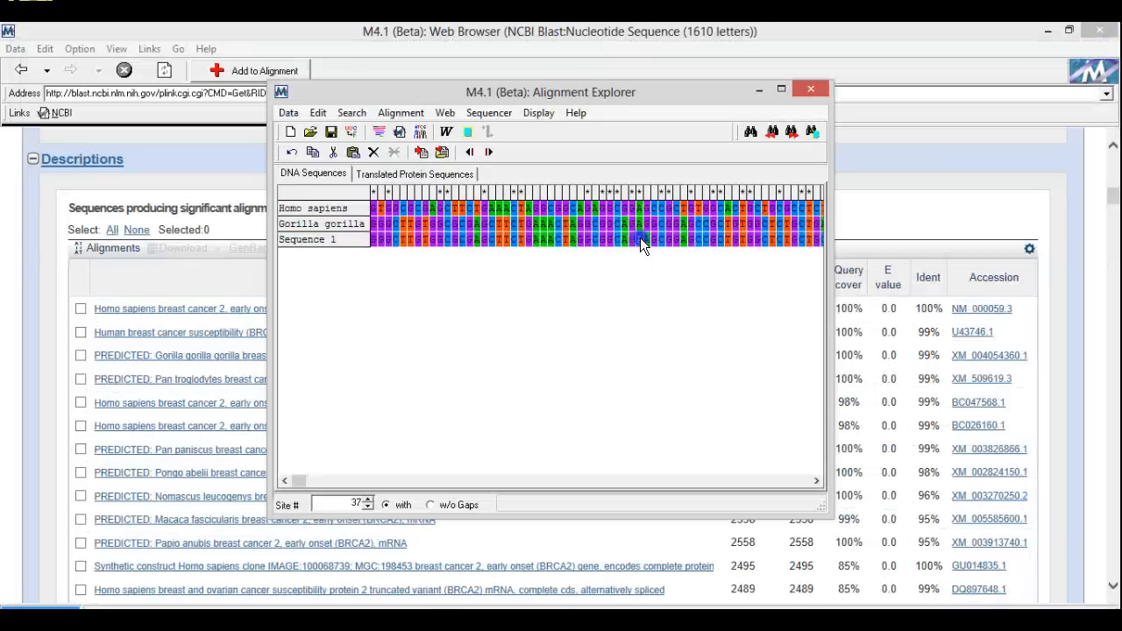
pyautogui.click(339, 240)
pyautogui.rightClick(339, 240)
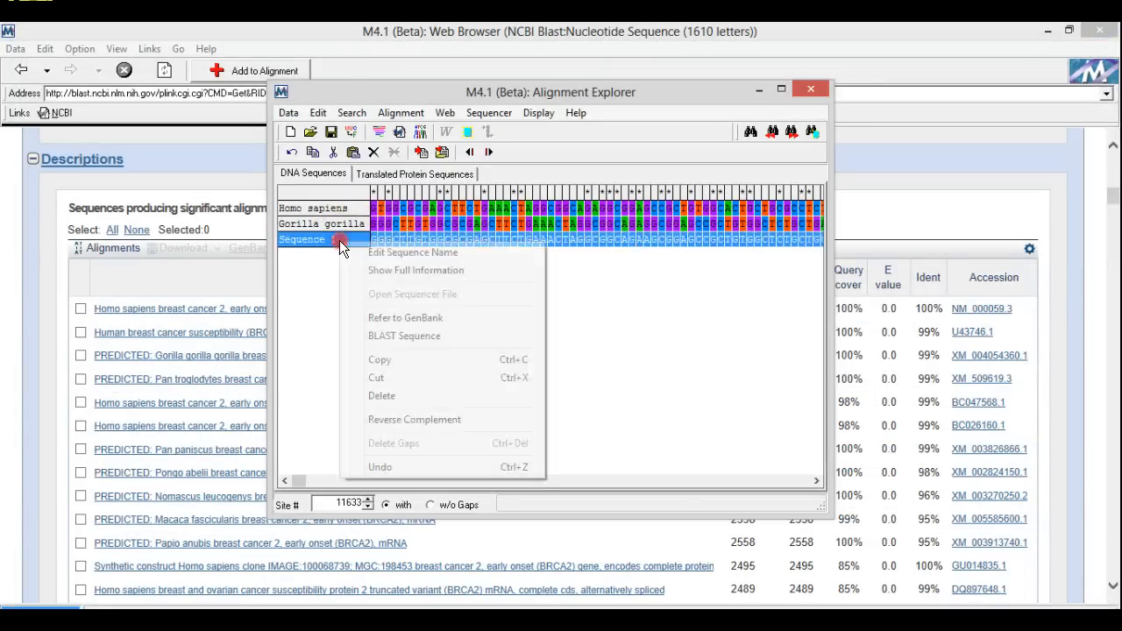
pyautogui.click(369, 253)
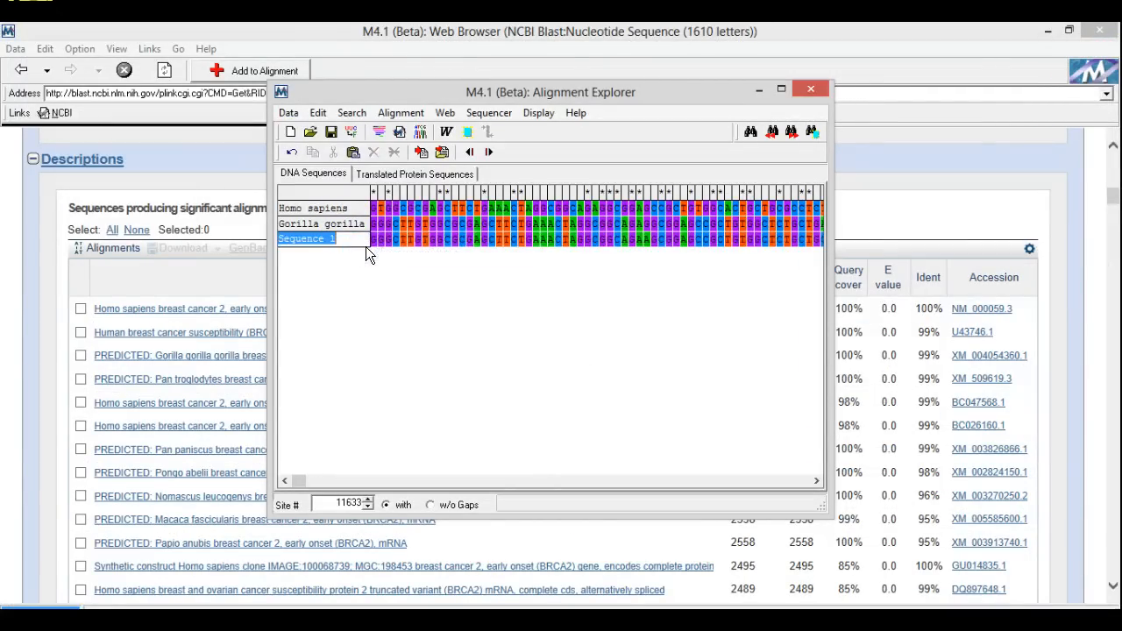
pyautogui.write('Pan troglodytes')
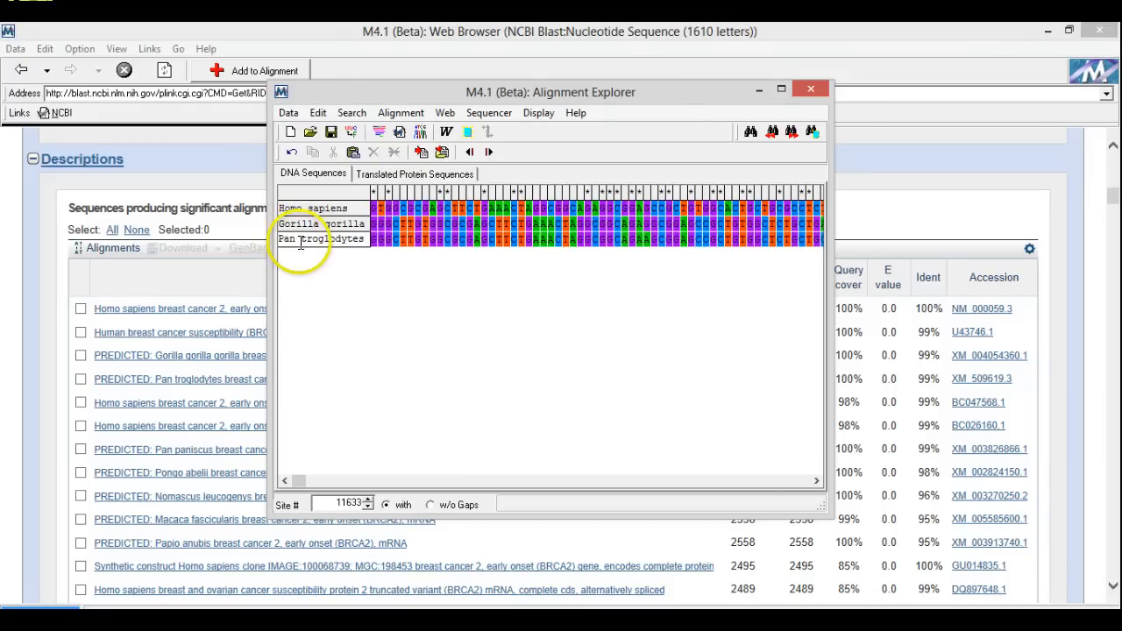
pyautogui.click(347, 265)
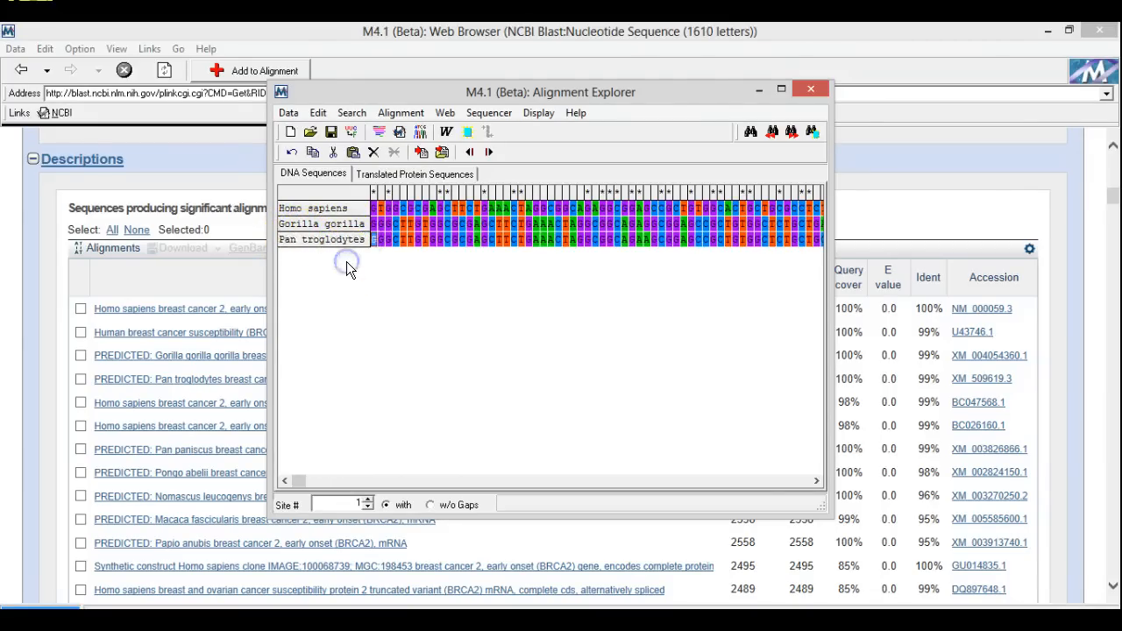
pyautogui.click(761, 90)
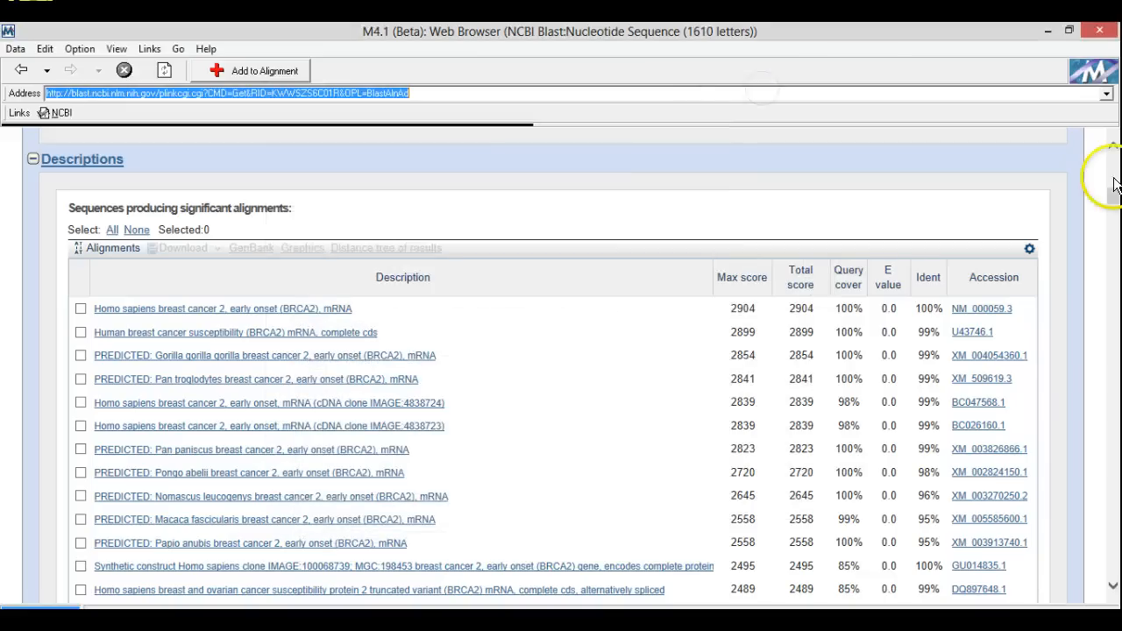
# Open the Pan paniscus record XM_003826866.1 in its own window, add its BRCA2 sequence to the alignment, and close the window
pyautogui.scroll(-3, 1112, 200)
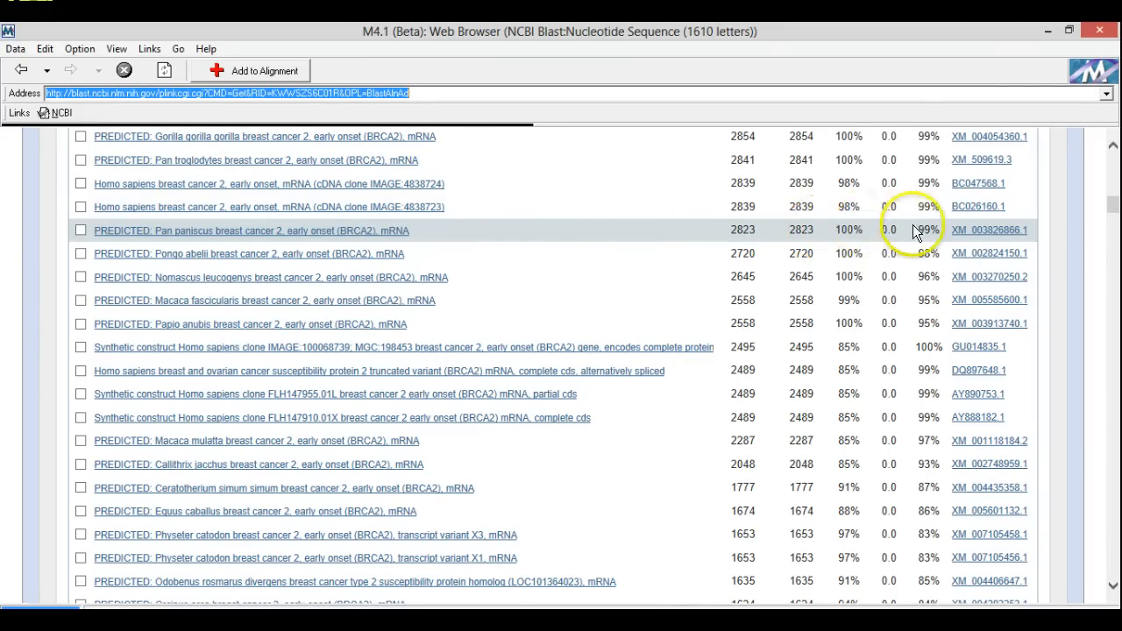
pyautogui.rightClick(968, 230)
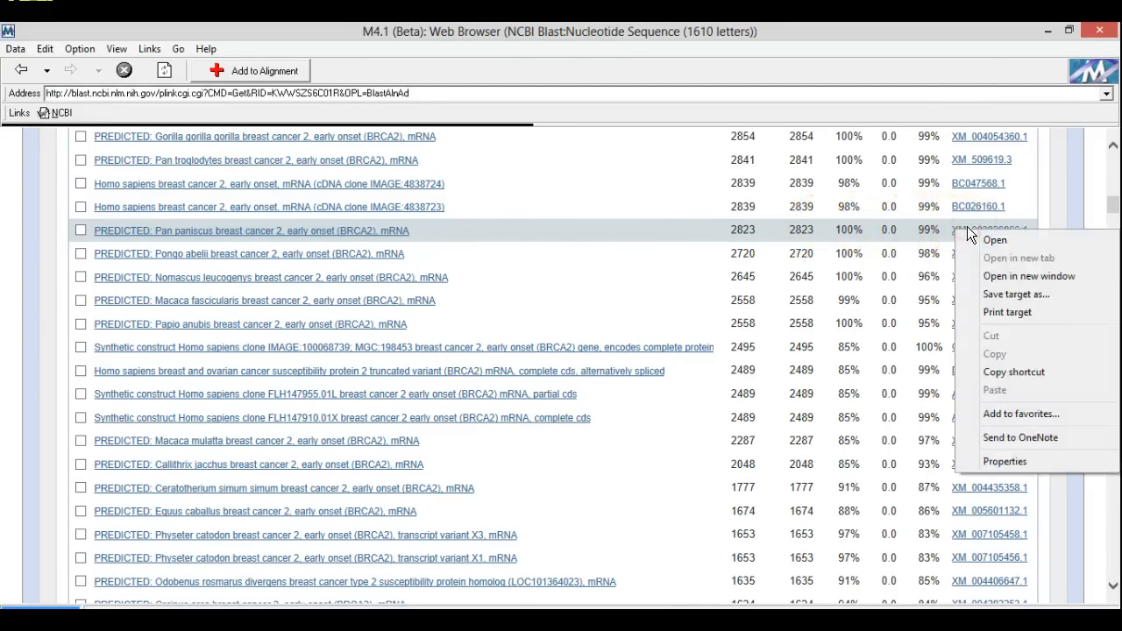
pyautogui.click(1014, 277)
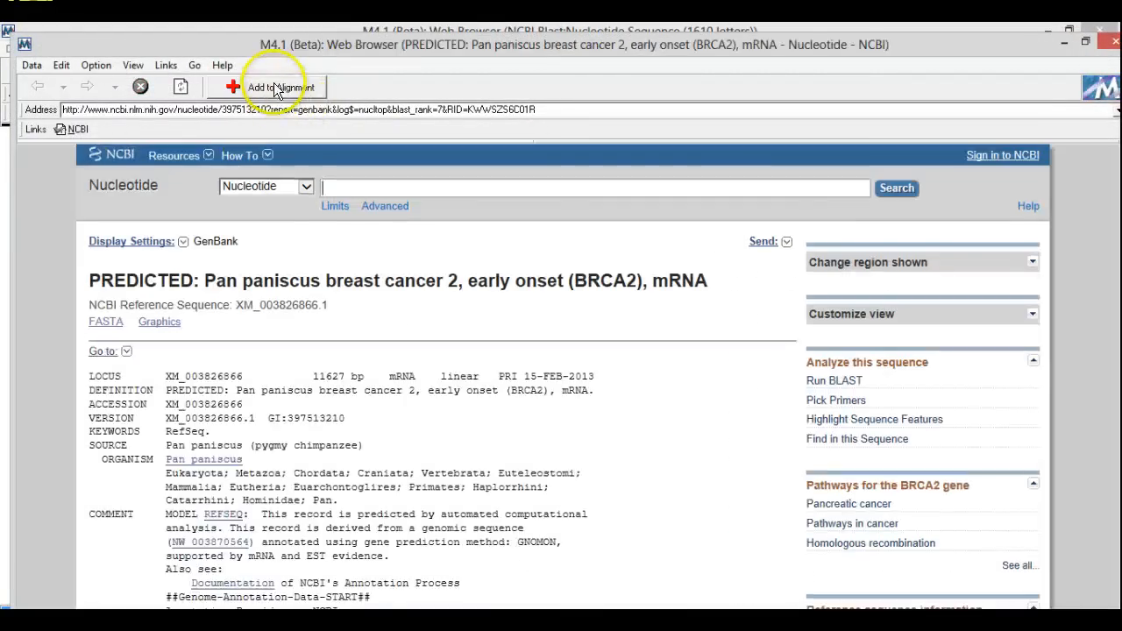
pyautogui.click(274, 88)
pyautogui.click(559, 368)
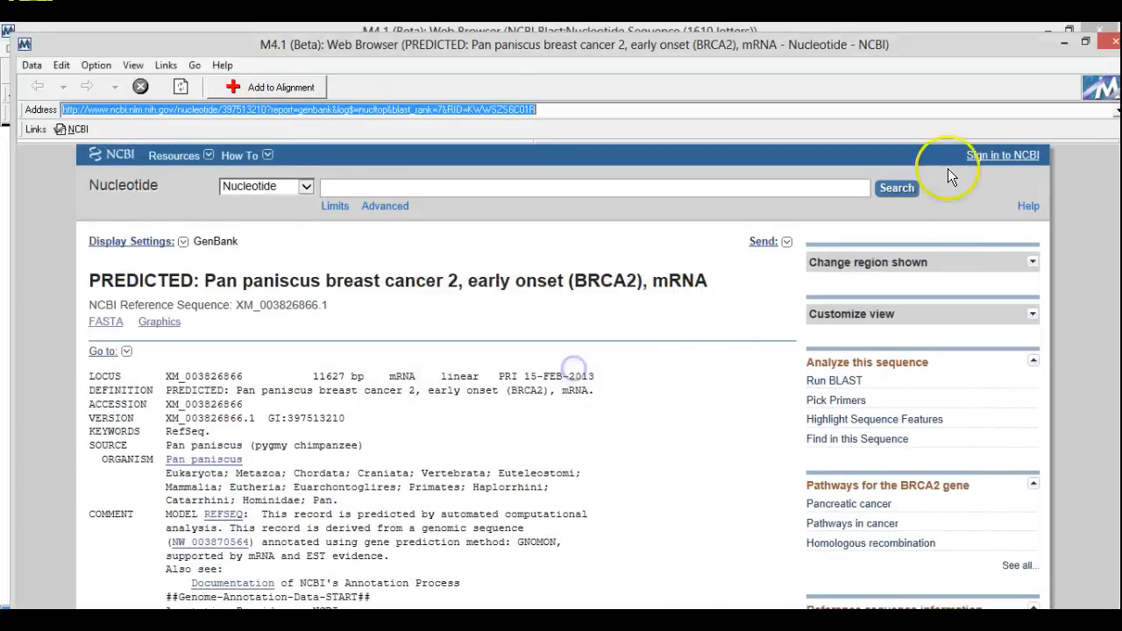
pyautogui.click(1111, 42)
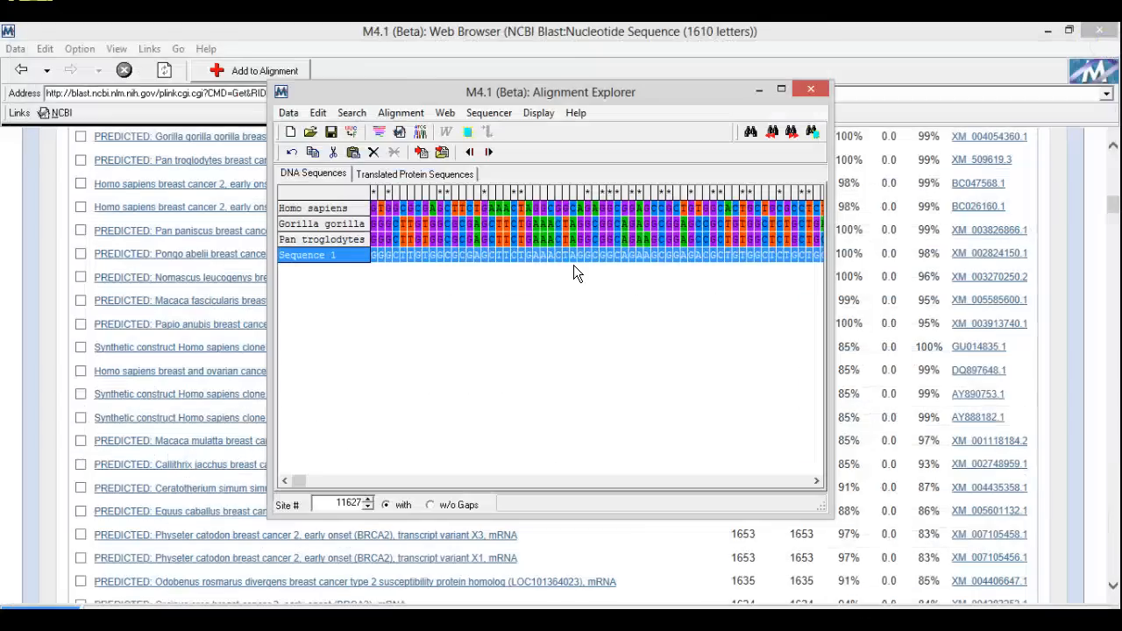
# Rename the newly added sequence Pan paniscus in Alignment Explorer and return to the BLAST hits
pyautogui.rightClick(333, 252)
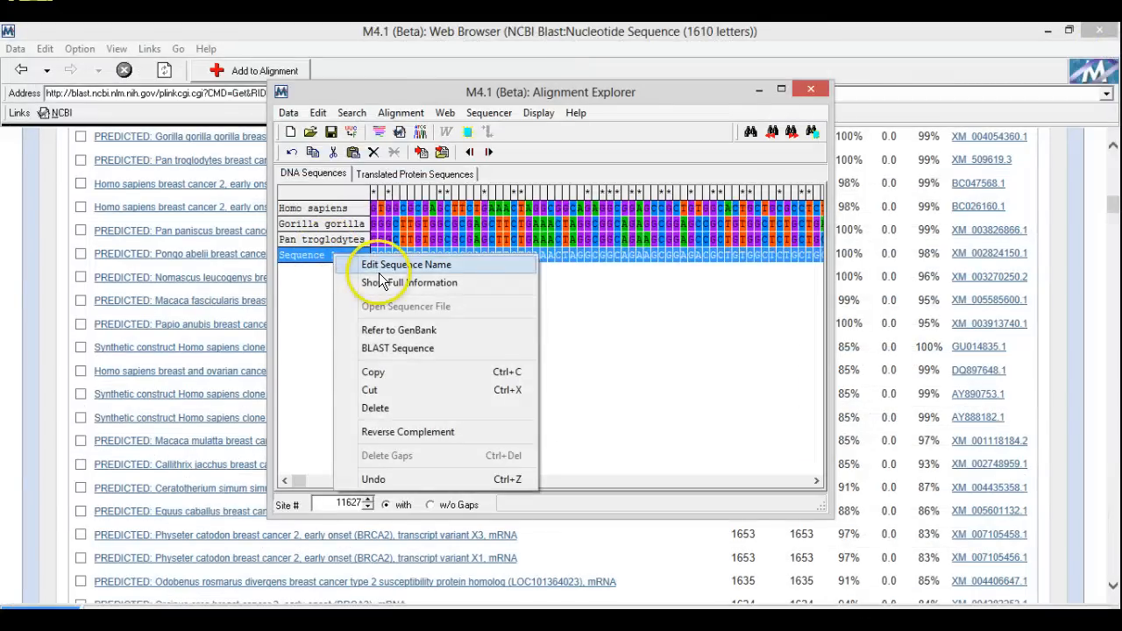
pyautogui.click(379, 264)
pyautogui.write('Pan')
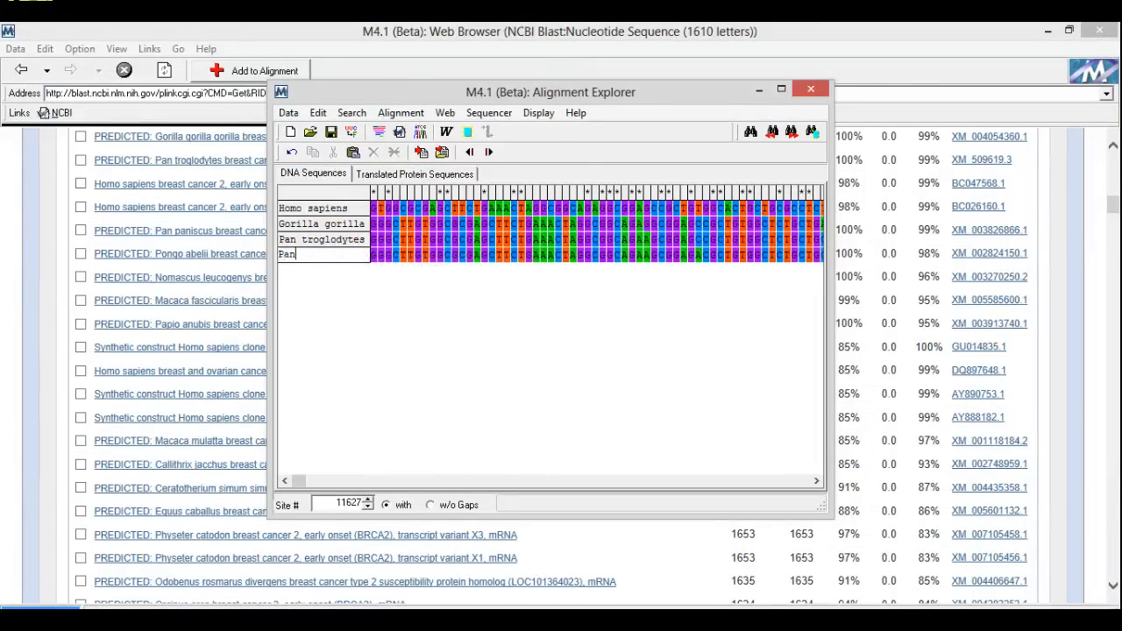
pyautogui.write(' paniscus')
pyautogui.press('Return')
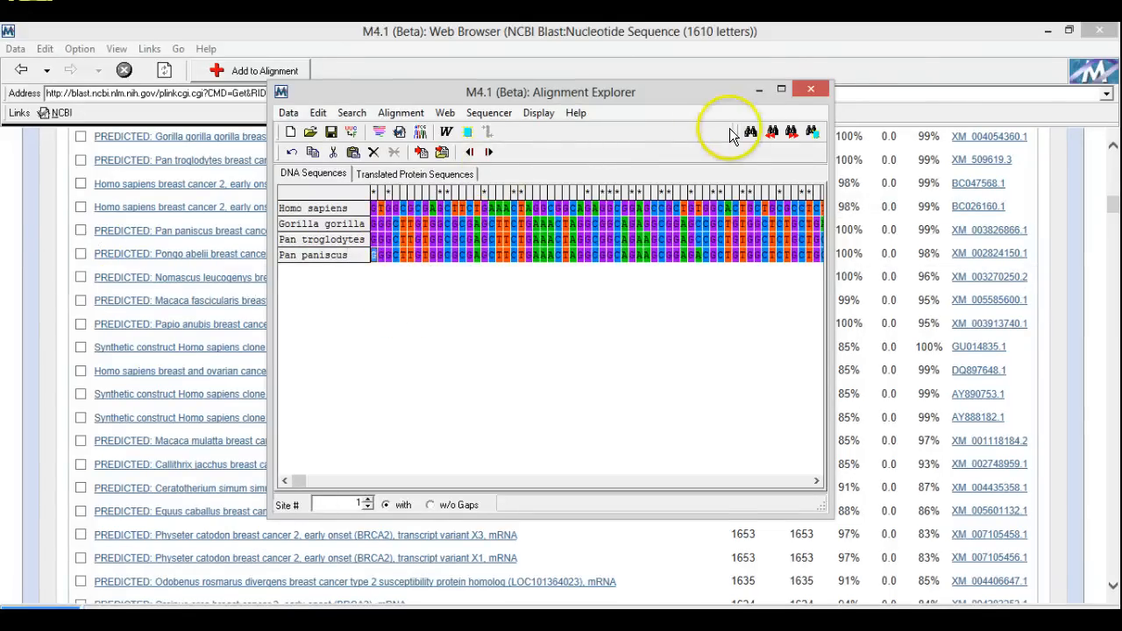
pyautogui.click(760, 92)
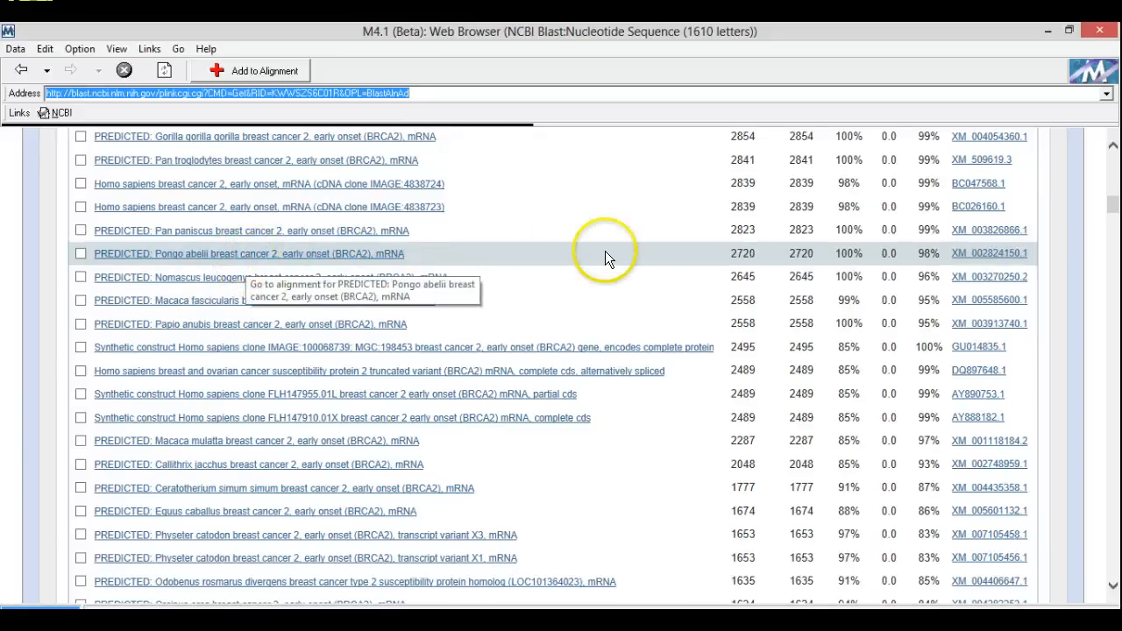
# Open the Pongo abelii record XM_002824150.1 in its own window, add its BRCA2 sequence to the alignment, and close the window
pyautogui.rightClick(967, 258)
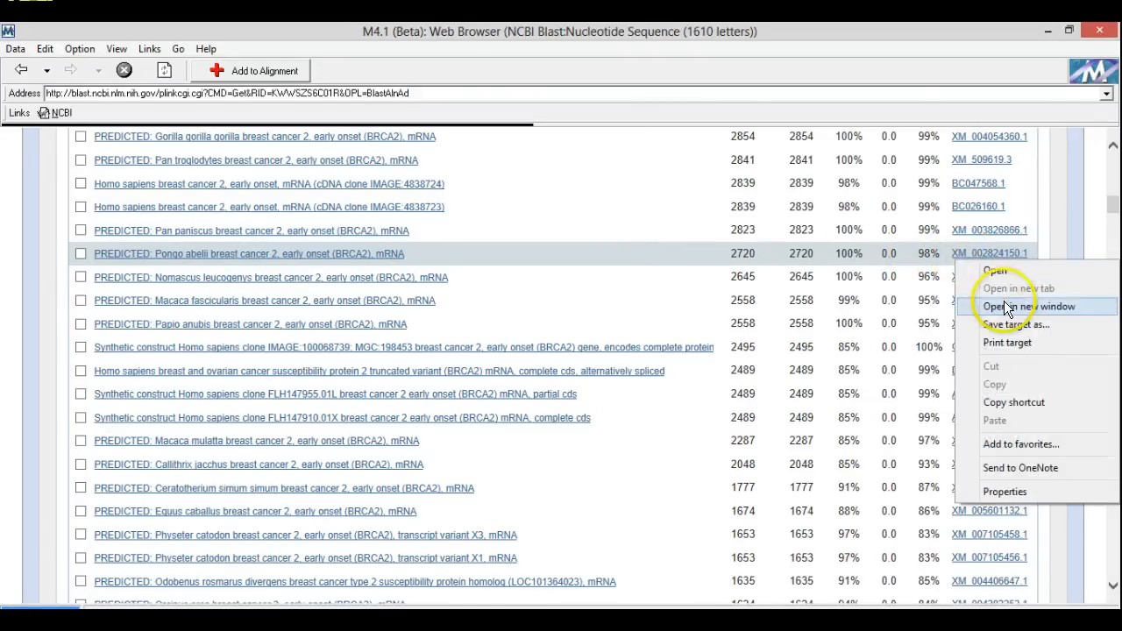
pyautogui.click(1028, 306)
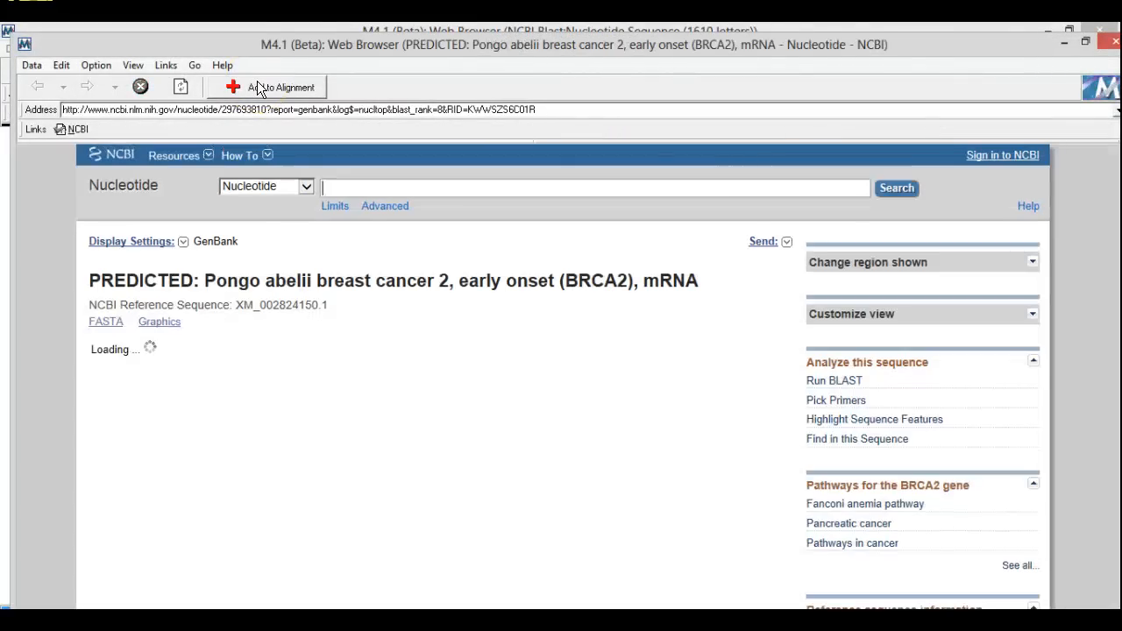
pyautogui.click(260, 87)
pyautogui.click(582, 368)
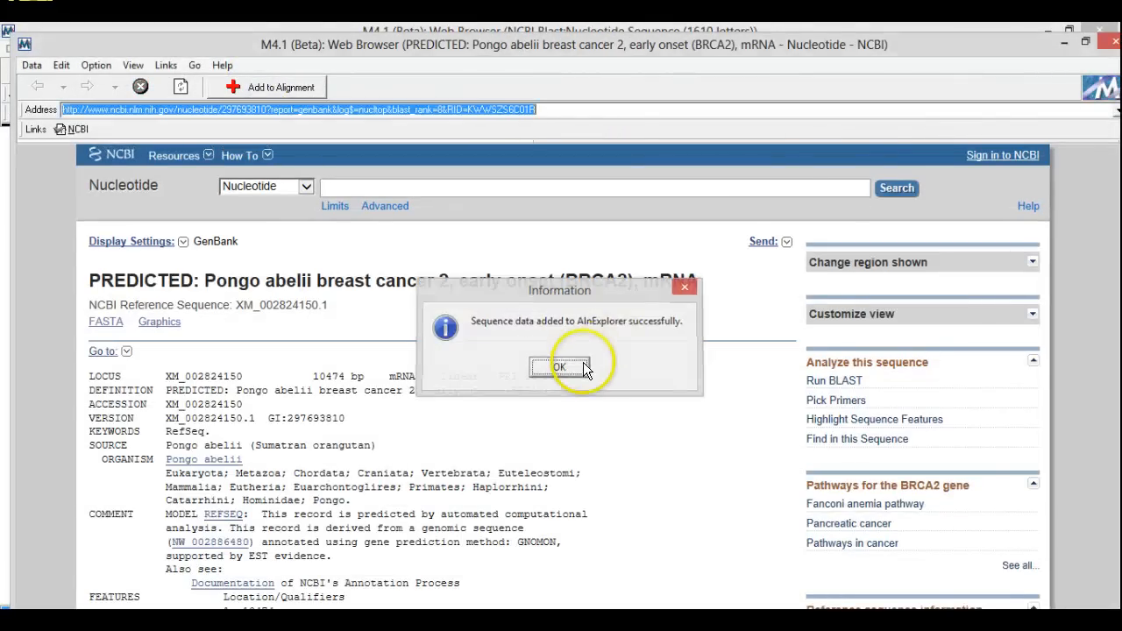
pyautogui.click(1114, 41)
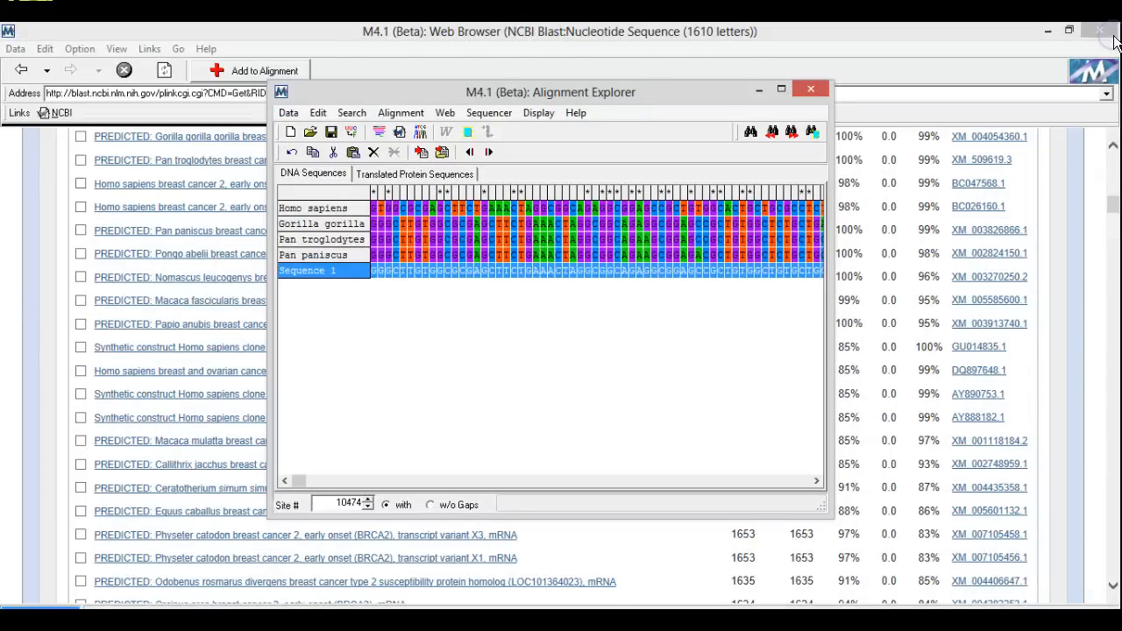
# Rename the newly added sequence Pongo abelii in Alignment Explorer and return to the BLAST hits
pyautogui.rightClick(330, 273)
pyautogui.click(369, 284)
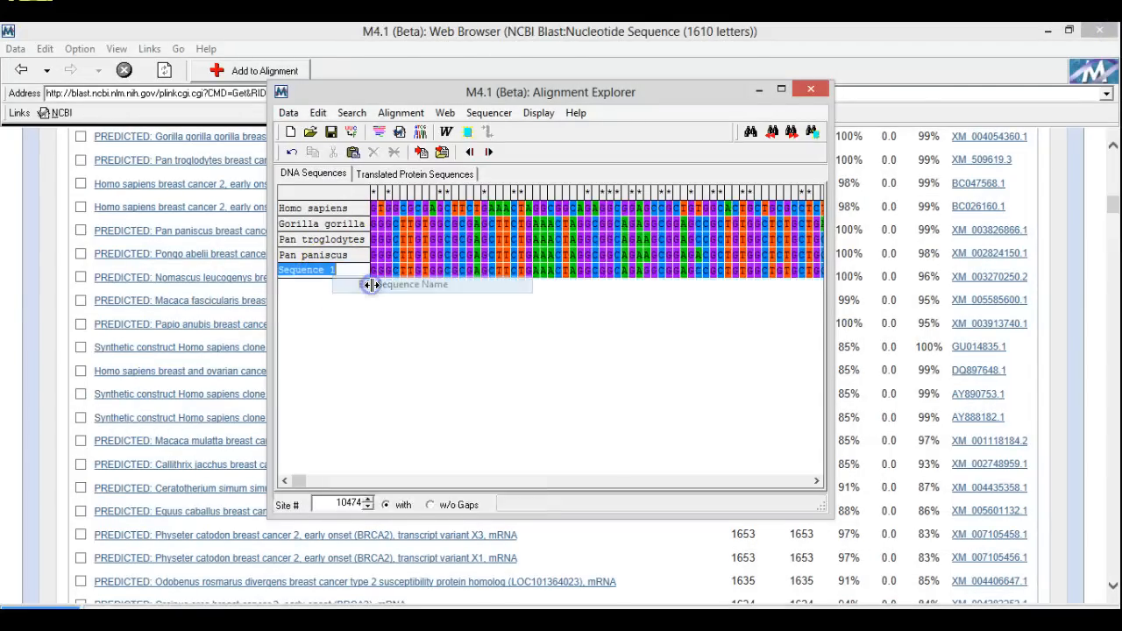
pyautogui.write('Pongo abelii')
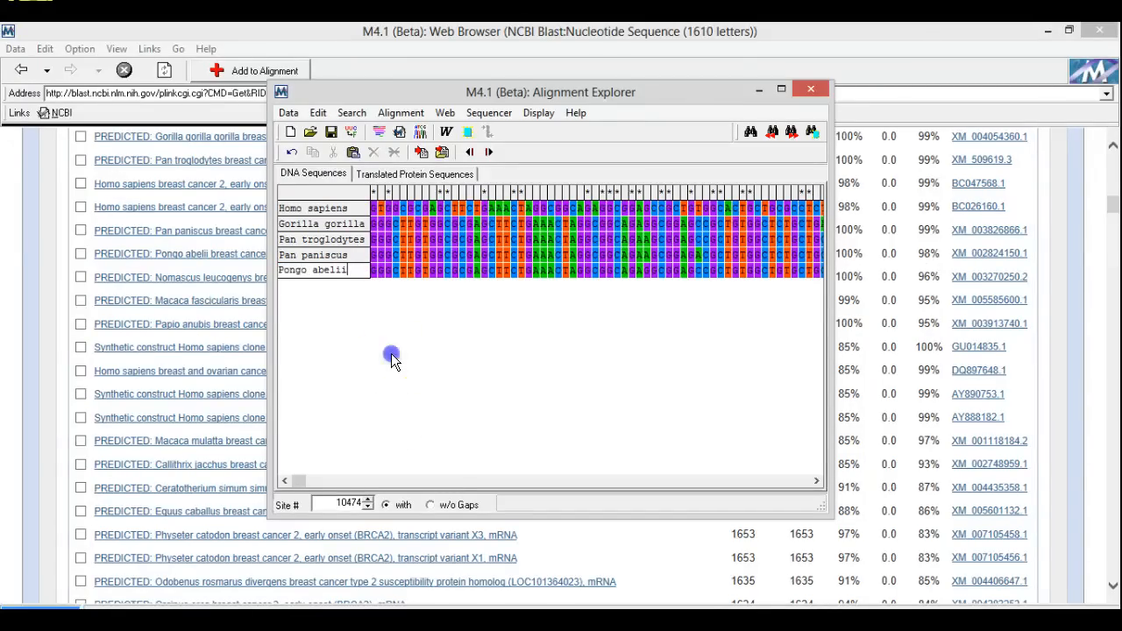
pyautogui.press('Return')
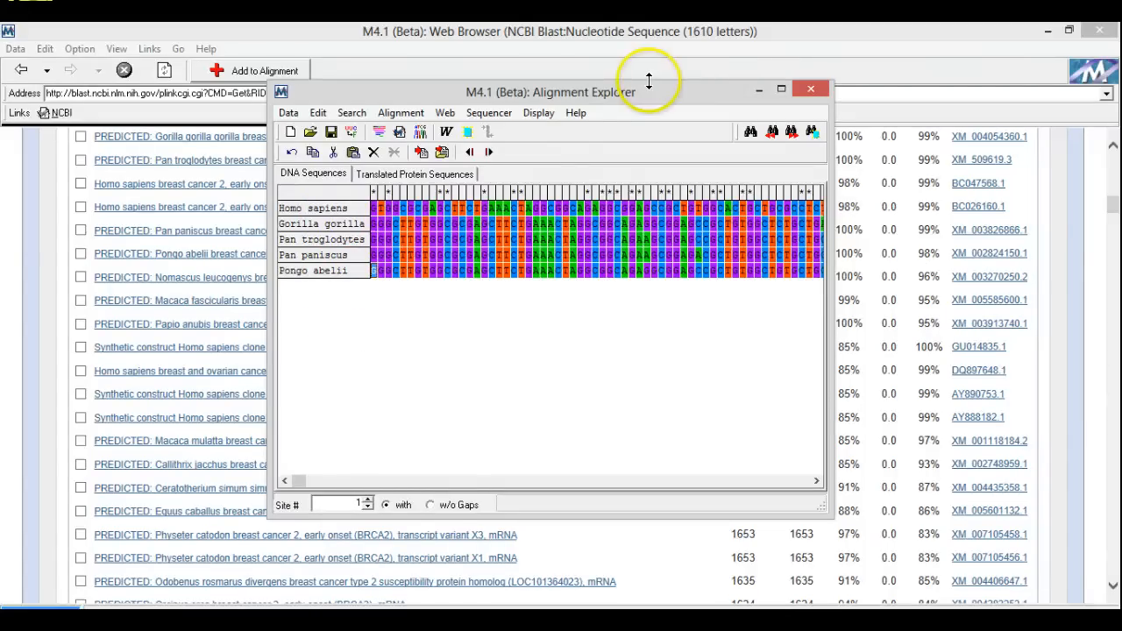
pyautogui.click(752, 93)
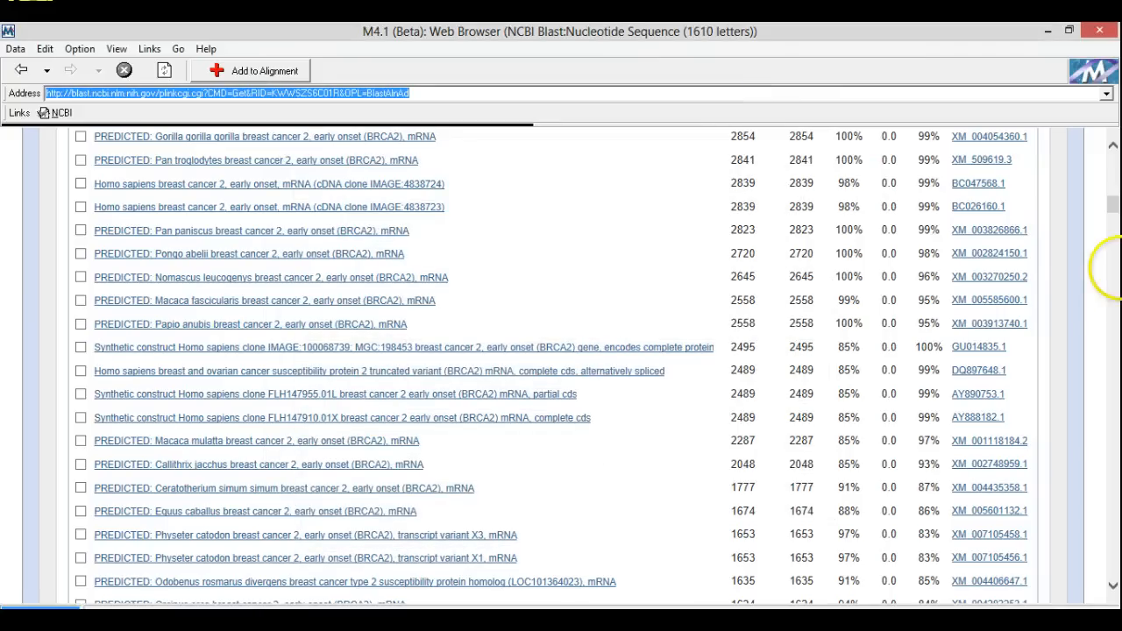
# Open the Callithrix jacchus record XM_002748959.1 in its own window, add its BRCA2 sequence to the alignment, and close the window
pyautogui.moveTo(1116, 198); pyautogui.dragTo(1117, 202)
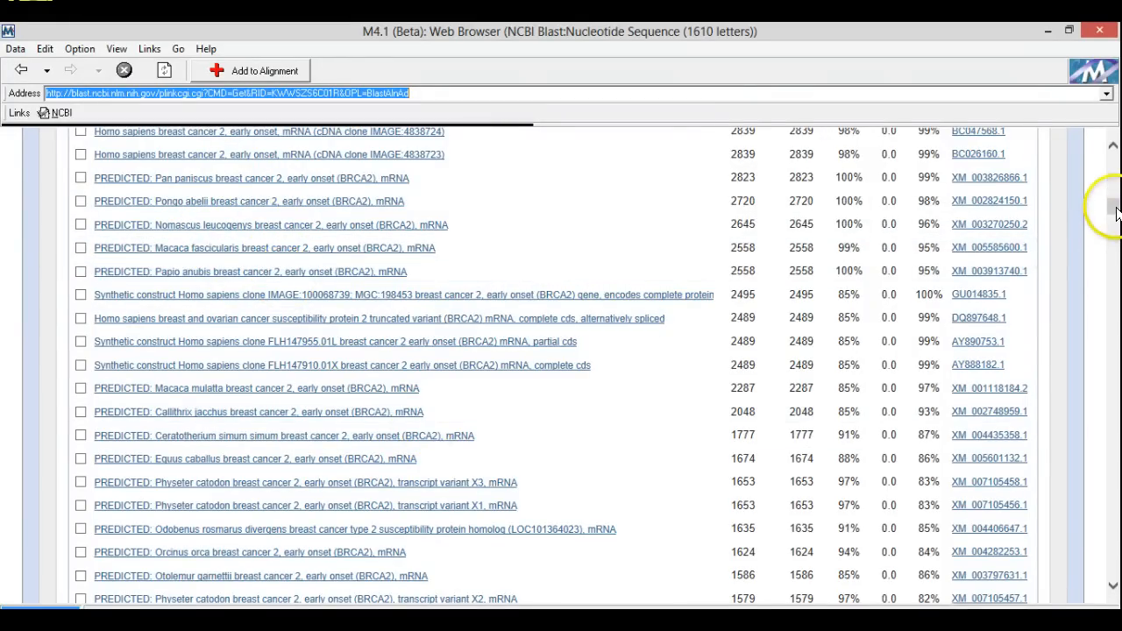
pyautogui.moveTo(1115, 204); pyautogui.dragTo(1117, 218)
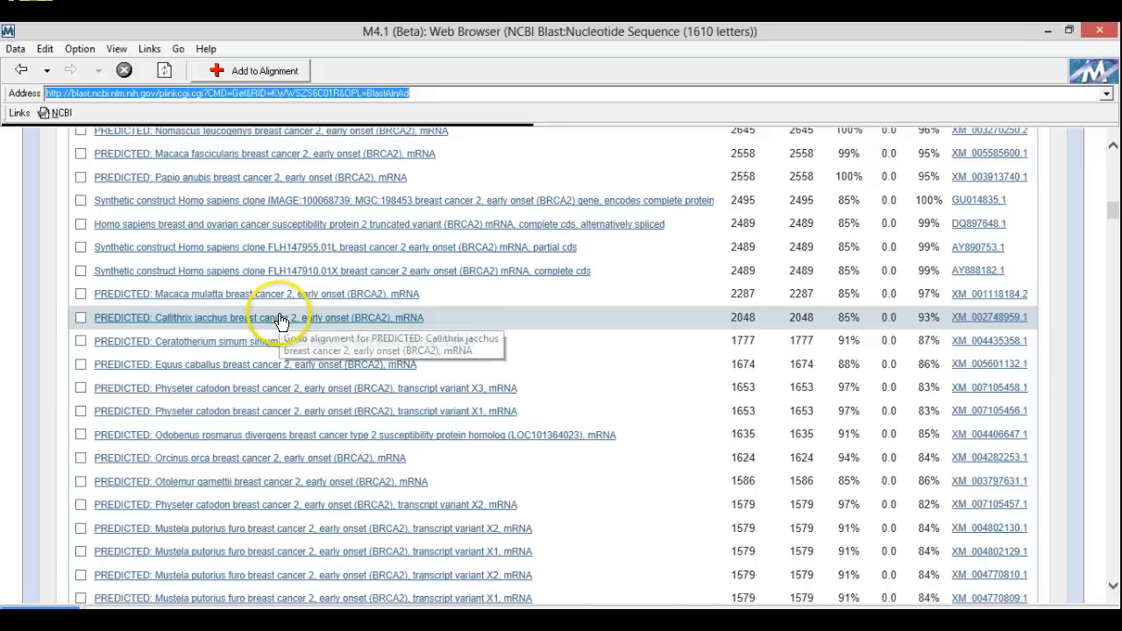
pyautogui.rightClick(970, 321)
pyautogui.click(995, 364)
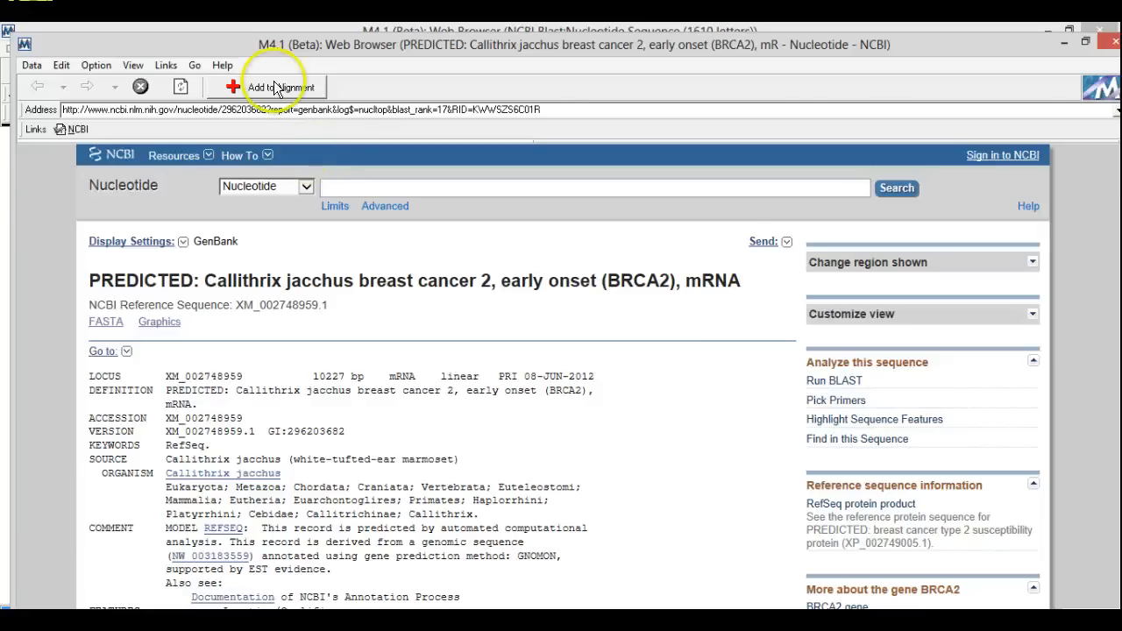
pyautogui.click(274, 87)
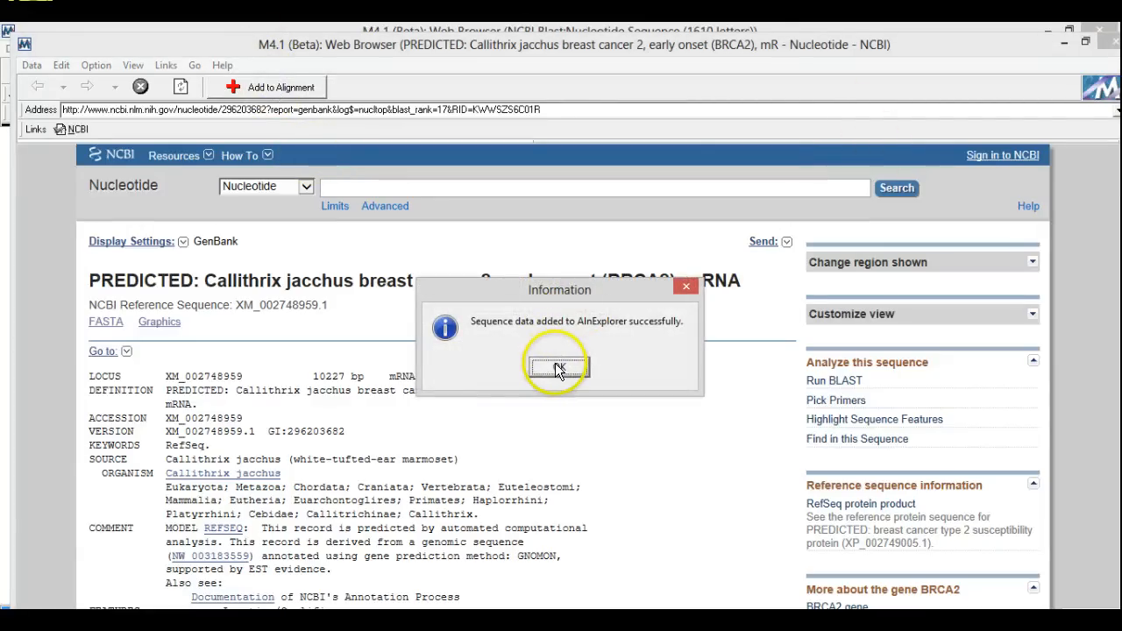
pyautogui.click(558, 370)
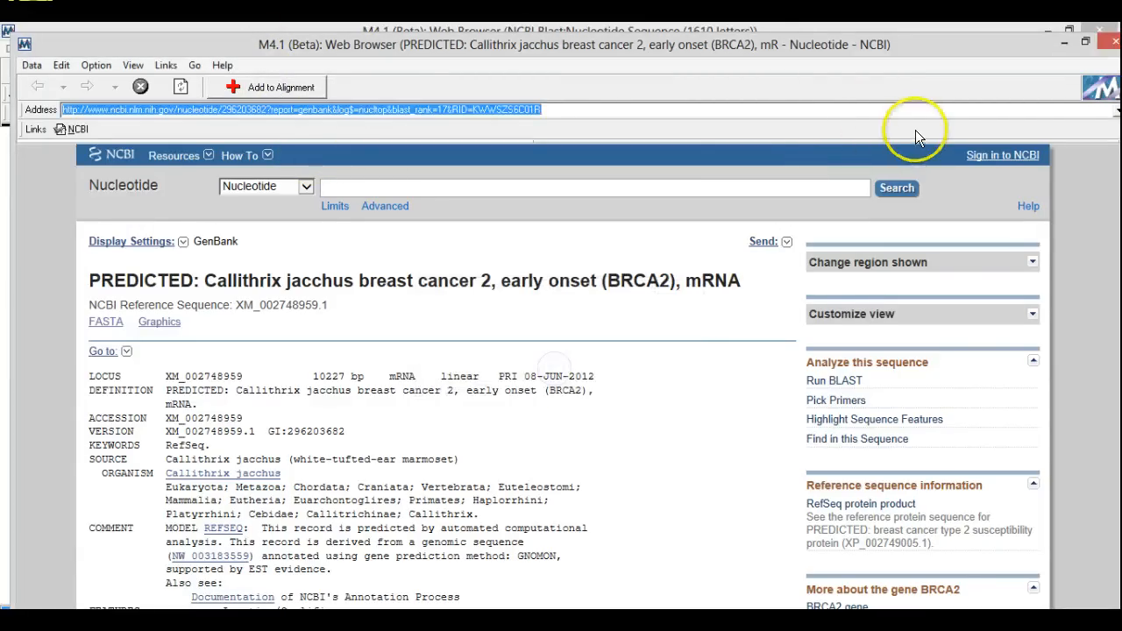
pyautogui.click(1112, 41)
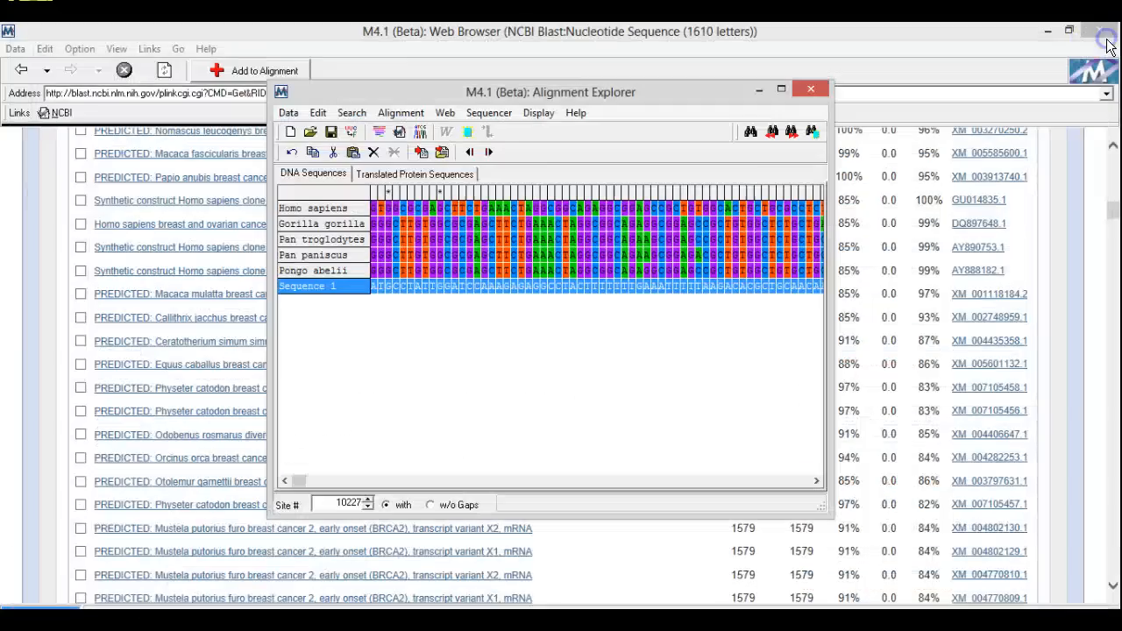
# Rename the newly added sequence Callithrix jacchus in Alignment Explorer
pyautogui.rightClick(347, 288)
pyautogui.click(372, 296)
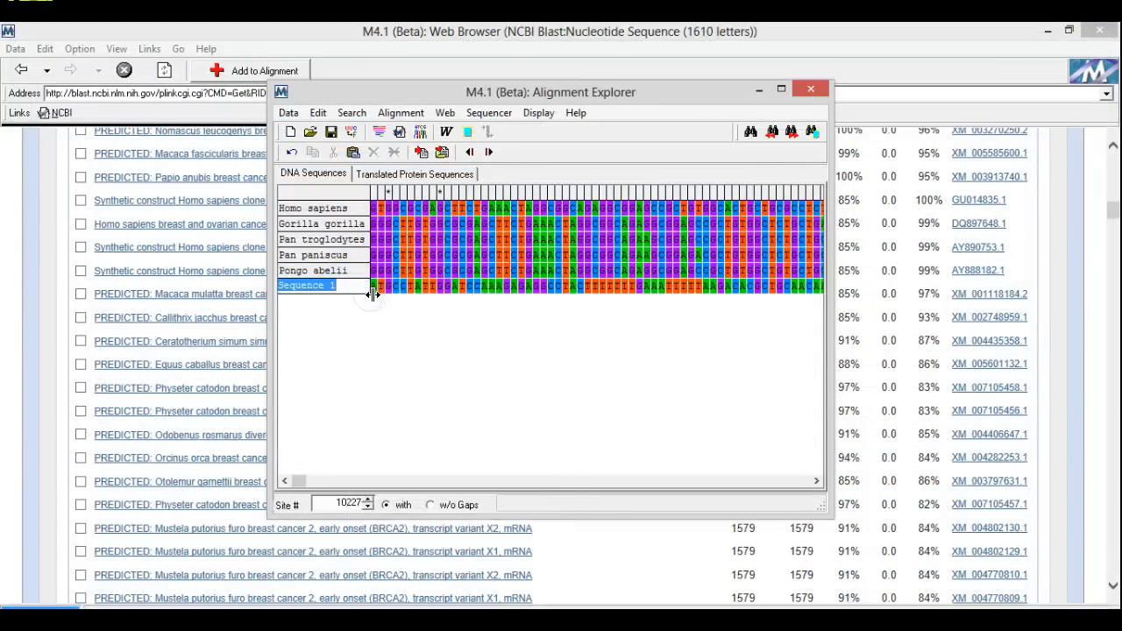
pyautogui.write('Cl')
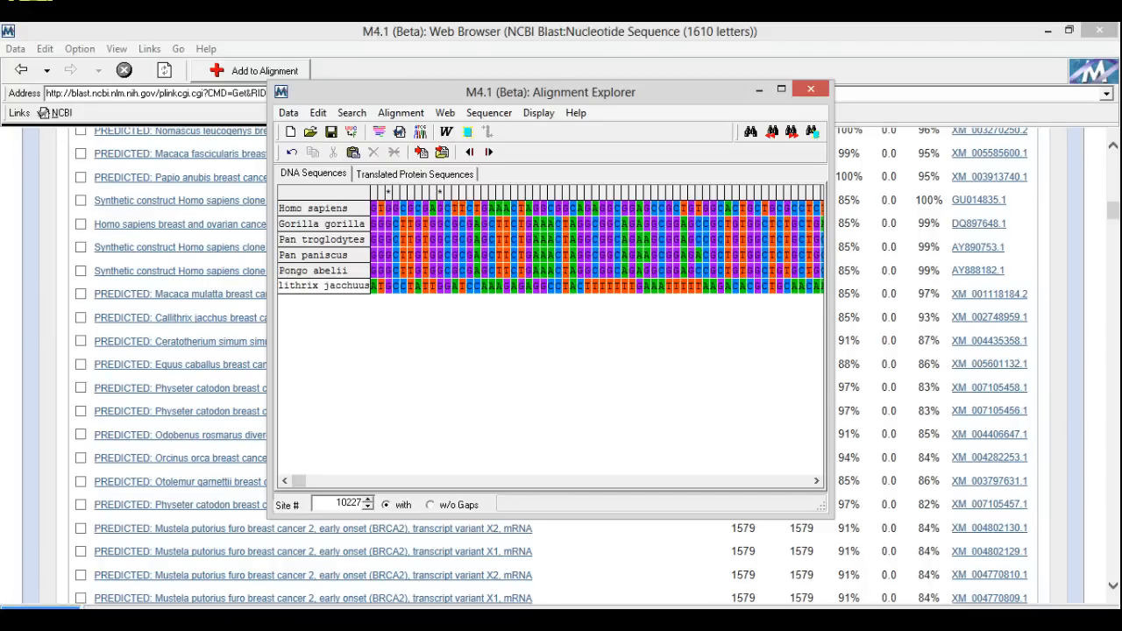
pyautogui.write(']]')
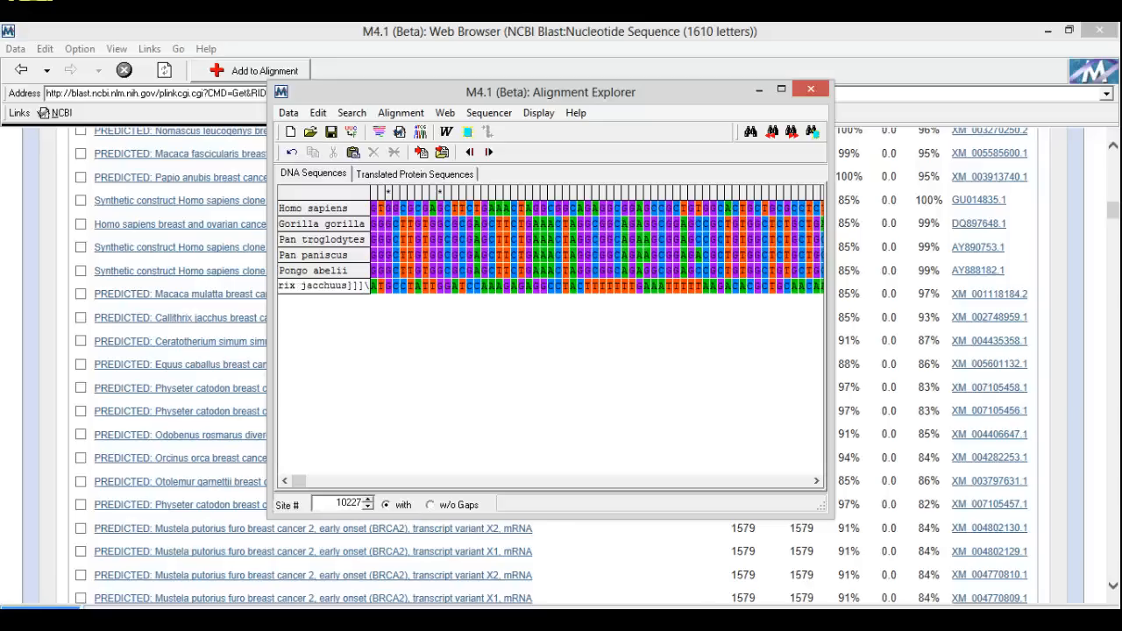
pyautogui.press('BackSpace')
pyautogui.press('BackSpace')
pyautogui.click(374, 342)
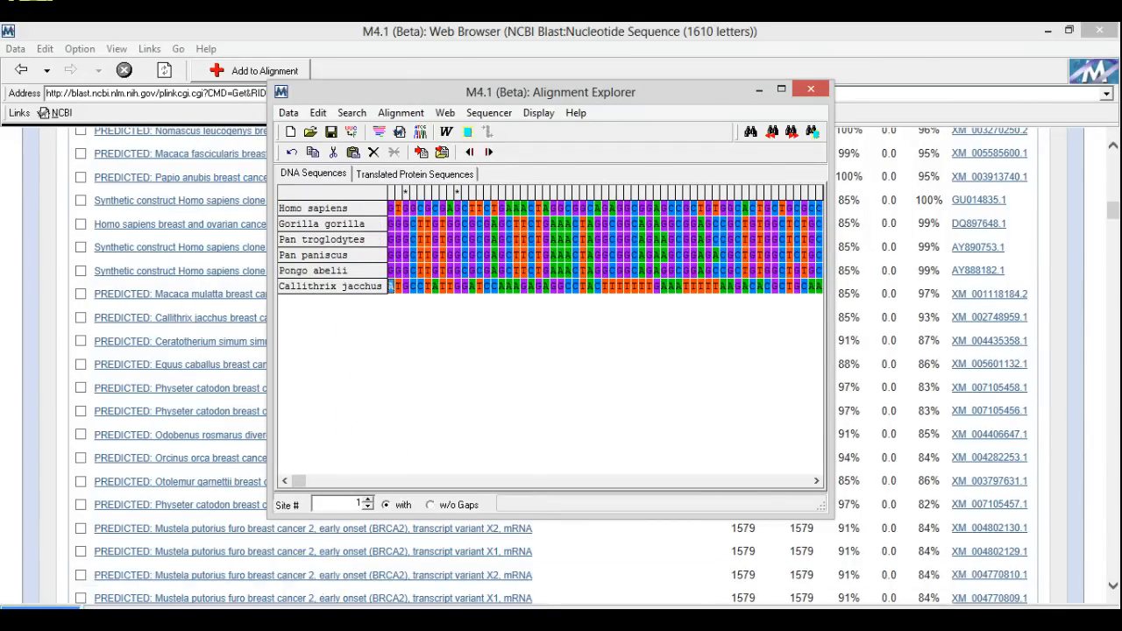
# Switch to Firefox, search Google Images for callithrix jacchus, look through the pictures, and return to the BLAST hits in MEGA
pyautogui.click(379, 620)
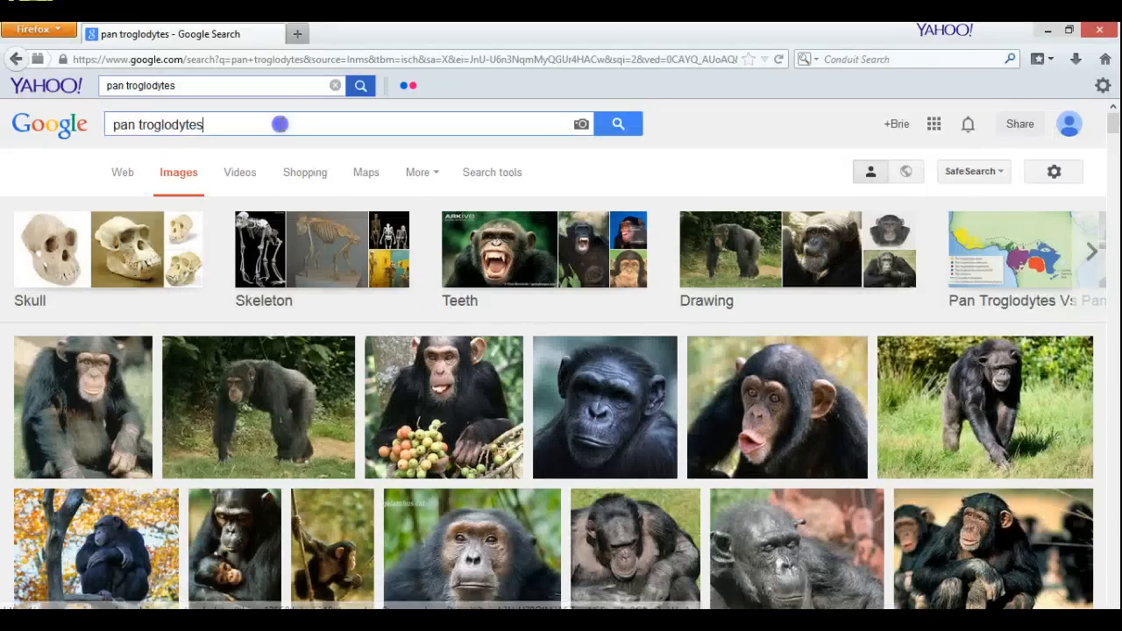
pyautogui.moveTo(270, 121); pyautogui.dragTo(7, 98)
pyautogui.write('cal')
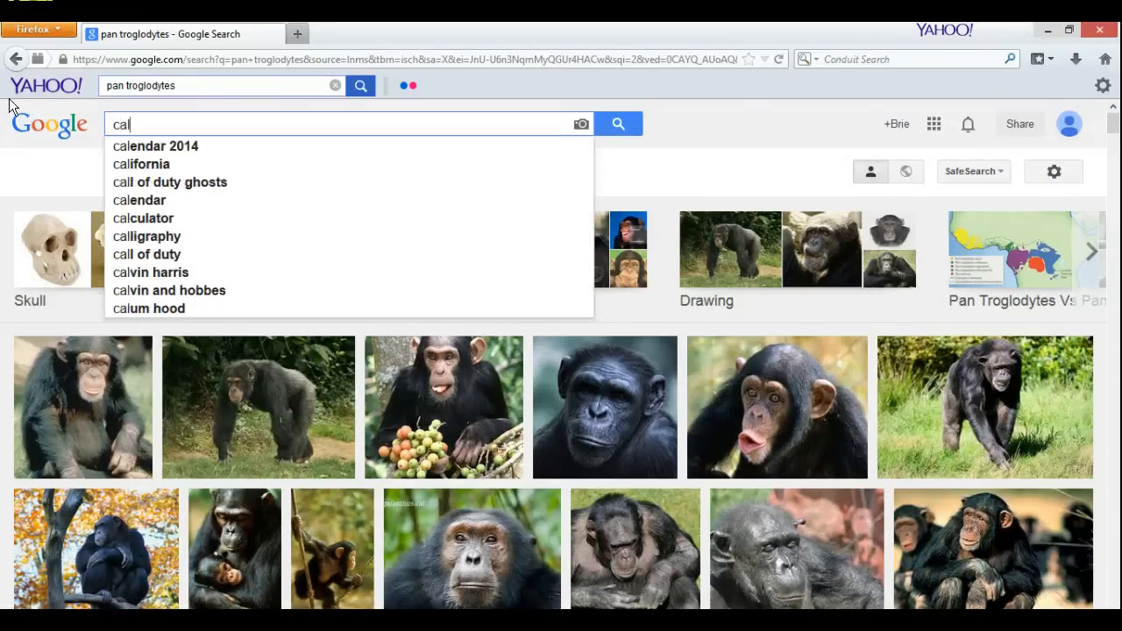
pyautogui.write('lithri')
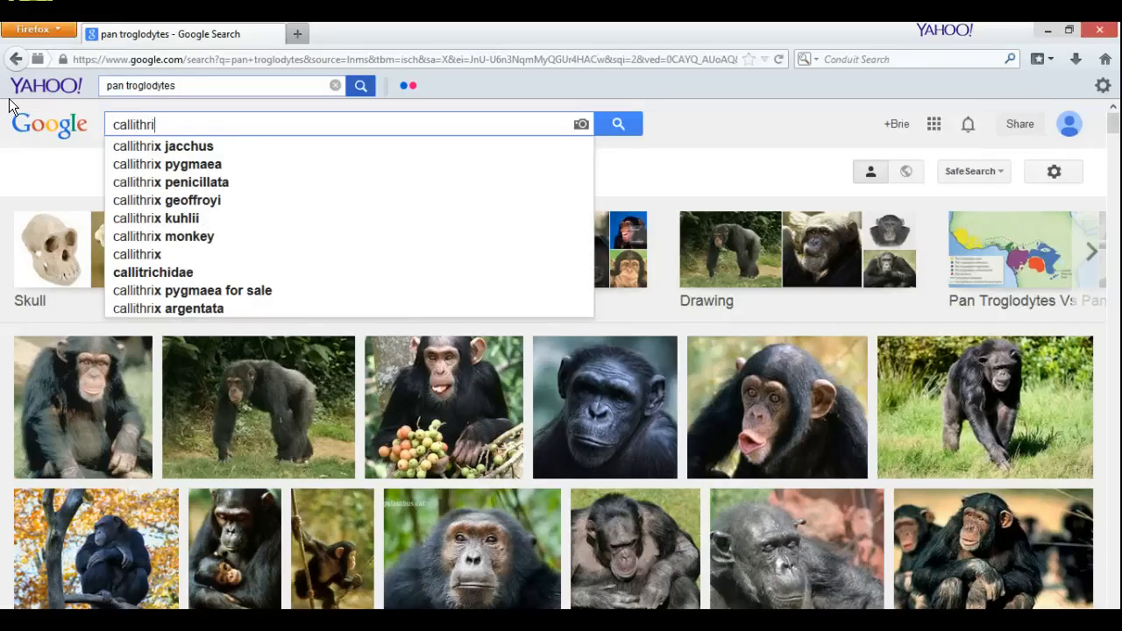
pyautogui.press('Down')
pyautogui.press('Return')
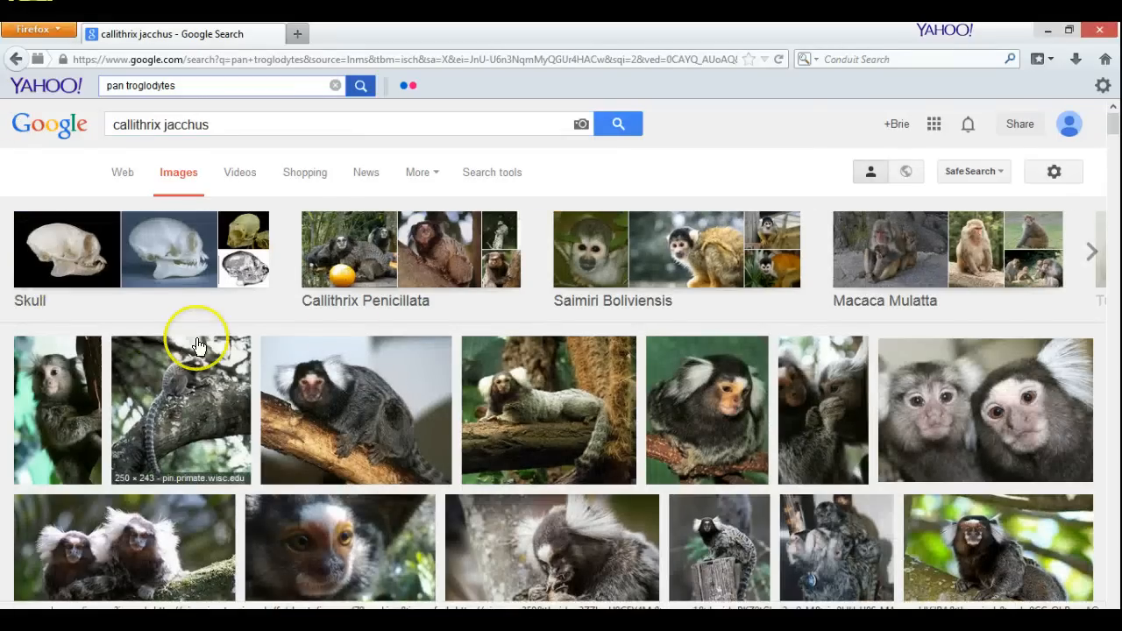
pyautogui.moveTo(1115, 130)
pyautogui.mouseDown()
pyautogui.moveTo(1118, 179)
pyautogui.moveTo(1118, 149)
pyautogui.mouseUp()
pyautogui.click(1048, 29)
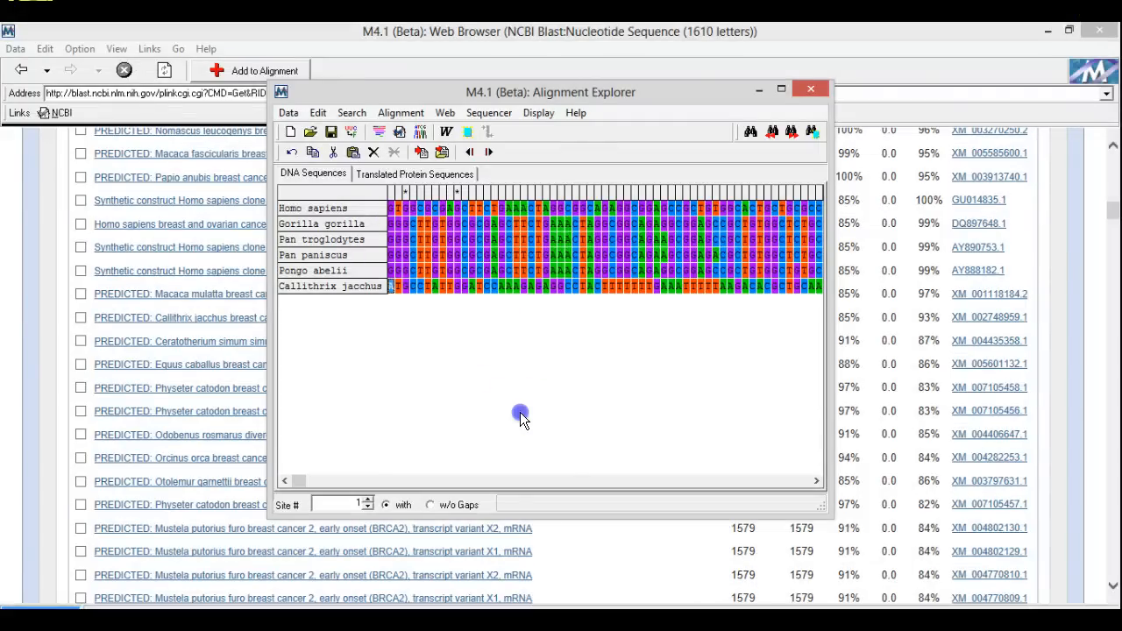
pyautogui.click(759, 93)
pyautogui.moveTo(1114, 213); pyautogui.dragTo(1115, 215)
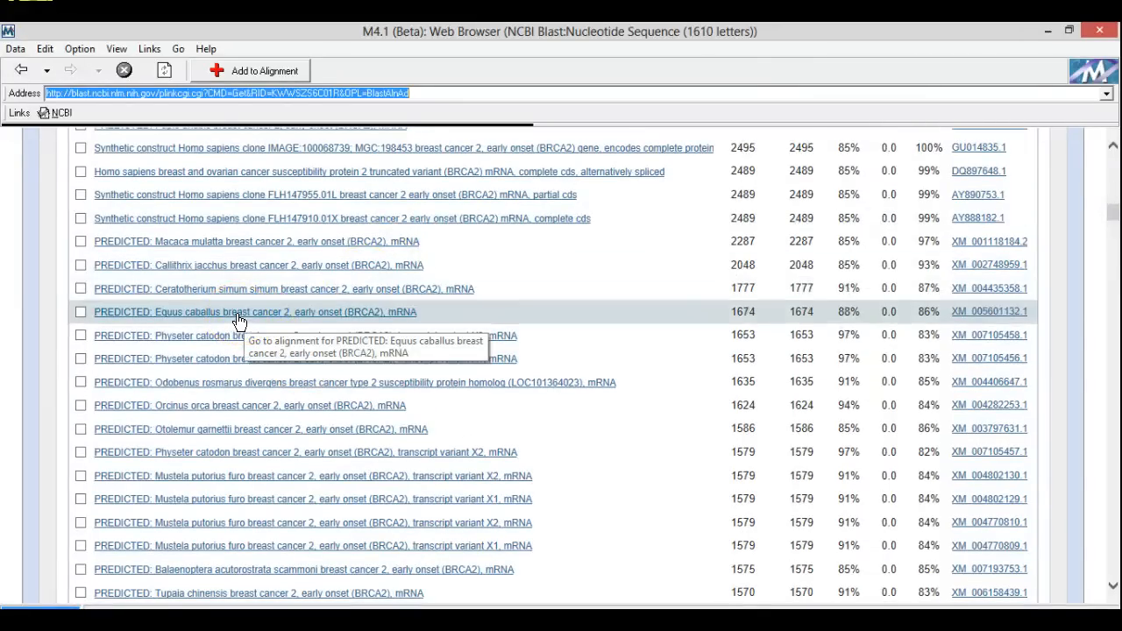
# Switch to Firefox, search Google Images for orcinus orca, and return to the BLAST hits in MEGA
pyautogui.click(197, 413)
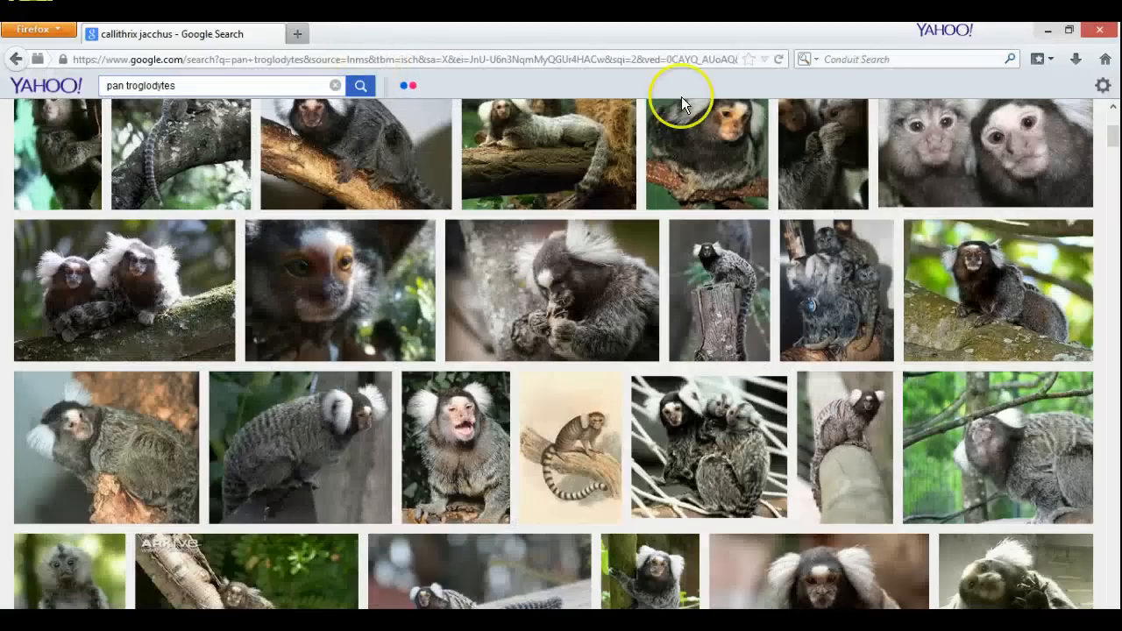
pyautogui.moveTo(1111, 137); pyautogui.dragTo(1104, 100)
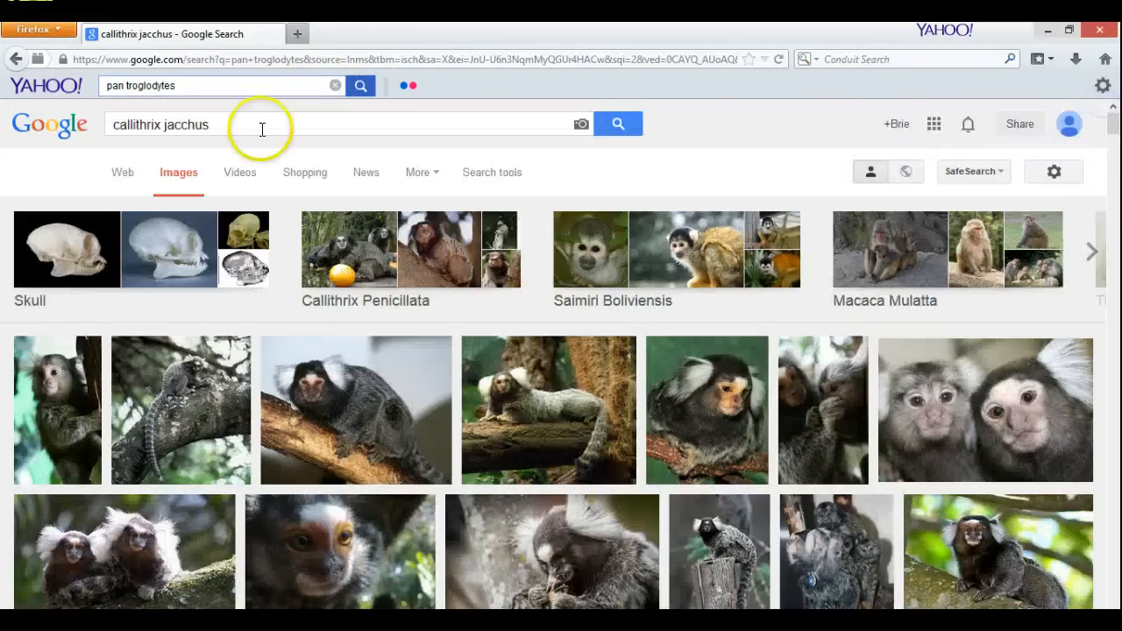
pyautogui.moveTo(263, 130); pyautogui.dragTo(108, 125)
pyautogui.write('orcin')
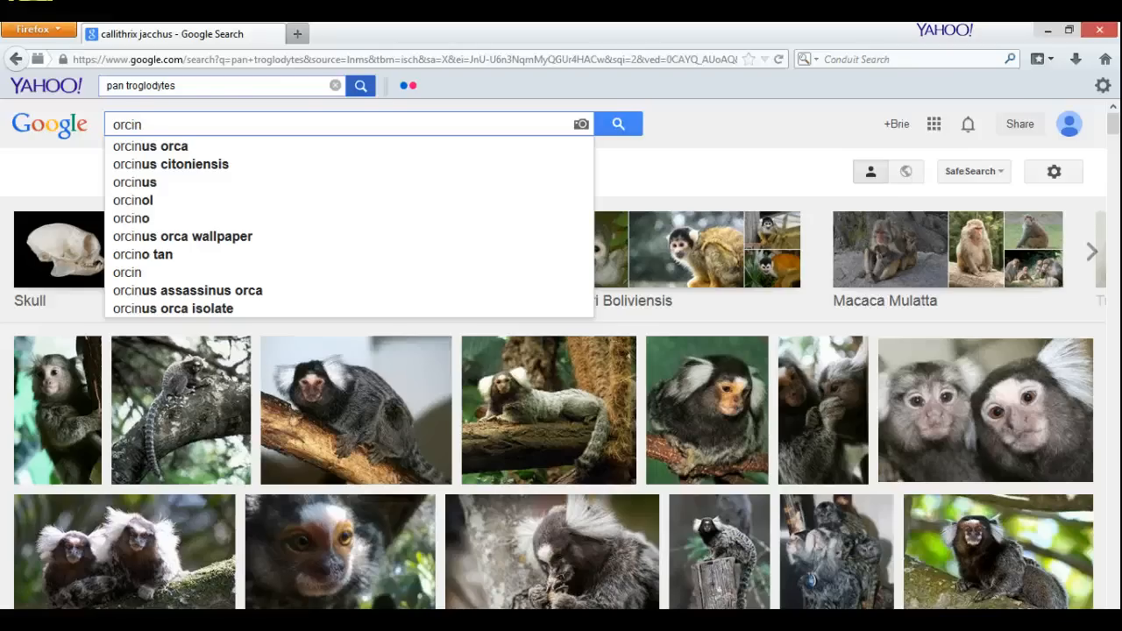
pyautogui.press('Down')
pyautogui.press('Return')
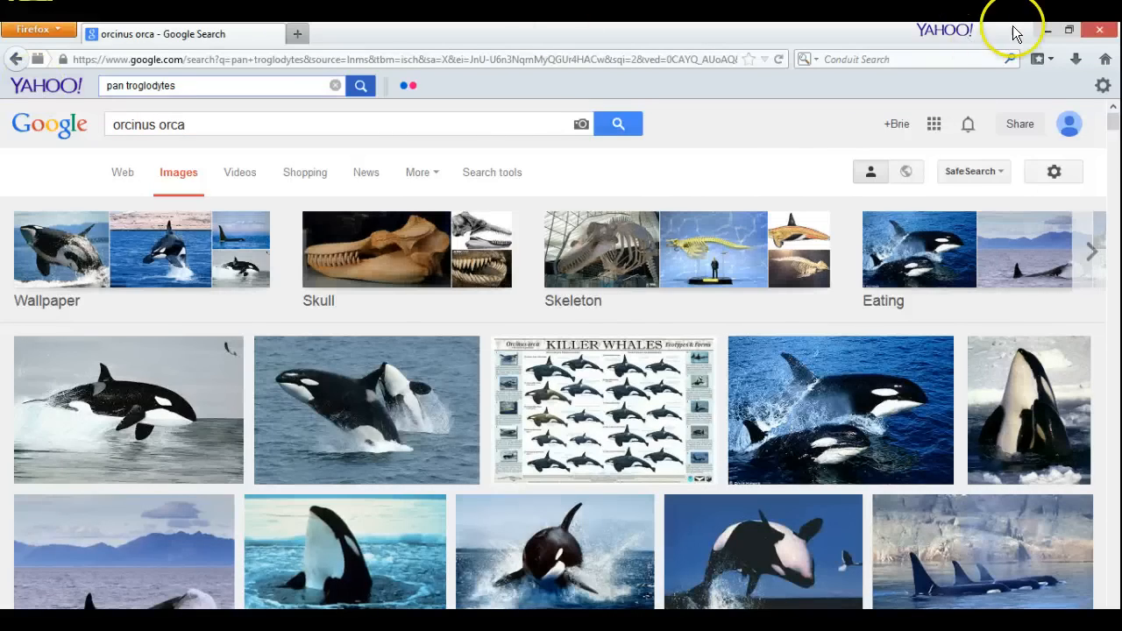
pyautogui.doubleClick(1034, 26)
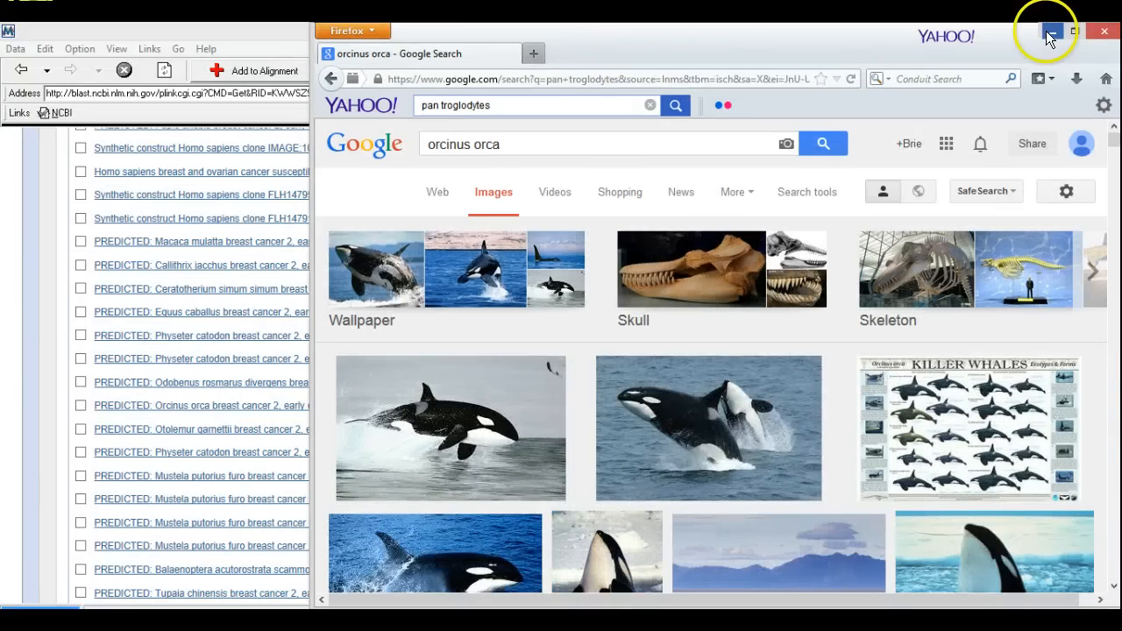
pyautogui.click(1050, 32)
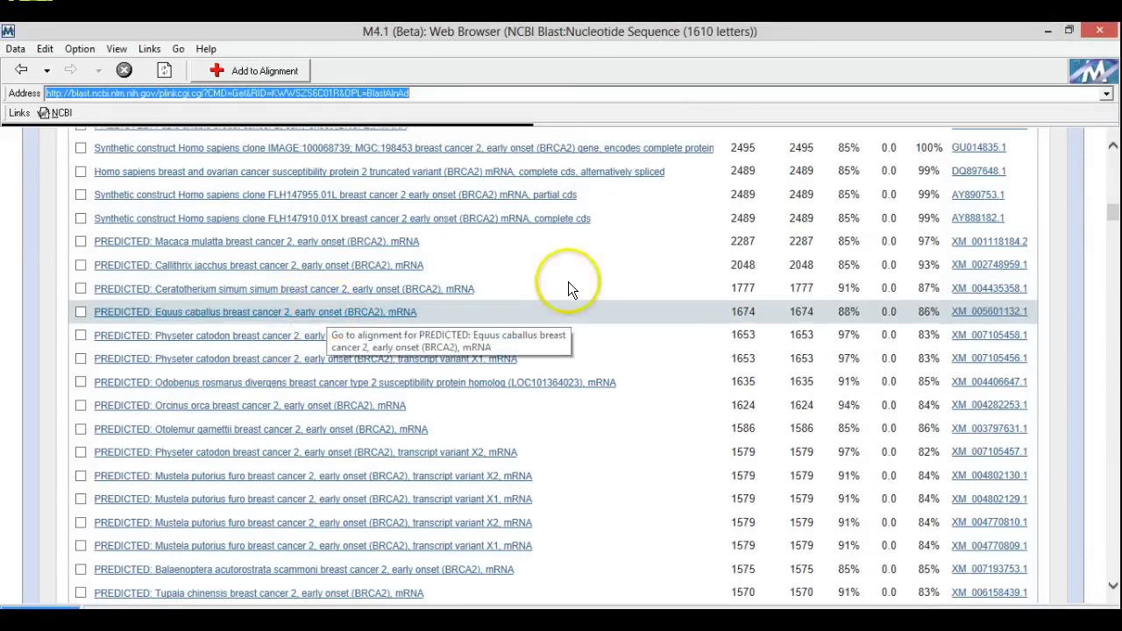
# Open the Equus caballus record XM_005601132.1 in its own window, add its BRCA2 sequence to the alignment, and return to the BLAST hits
pyautogui.rightClick(974, 310)
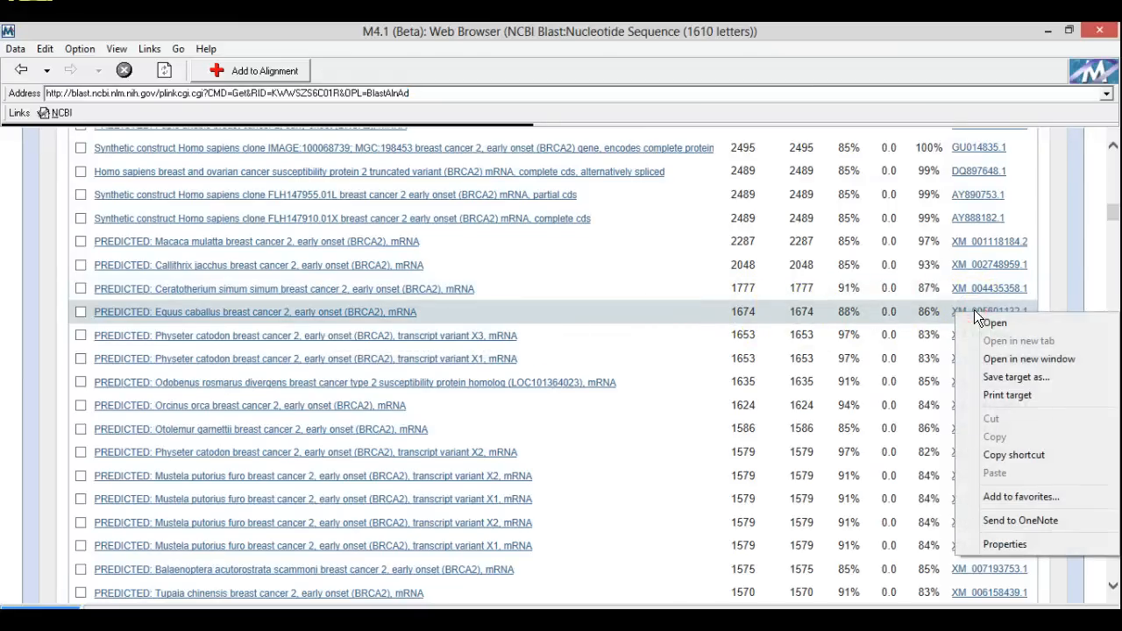
pyautogui.click(1000, 359)
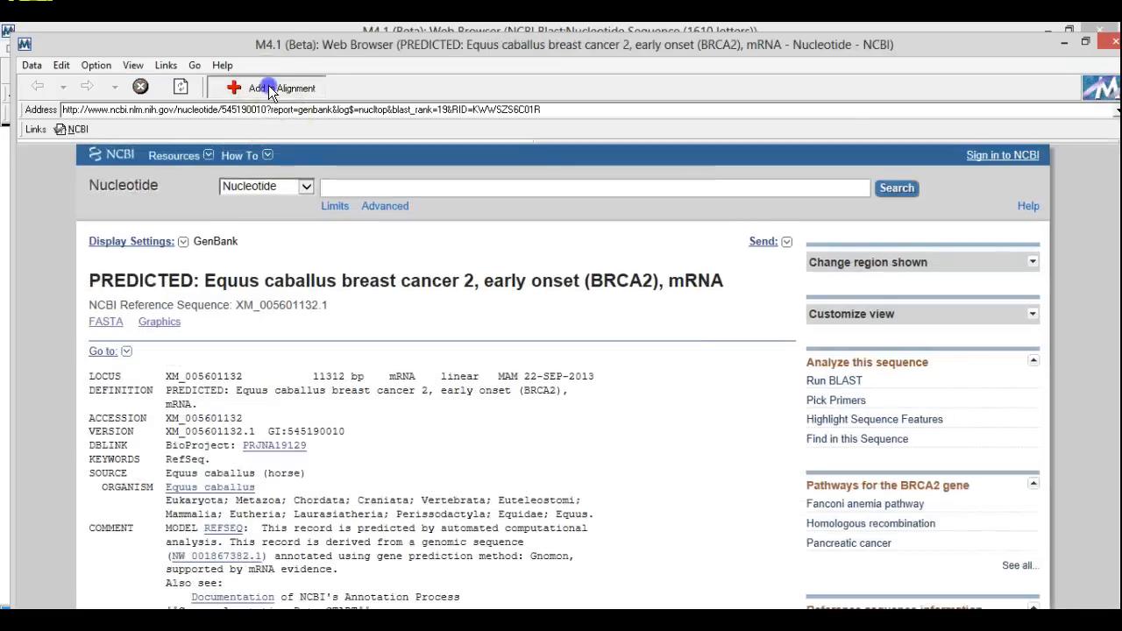
pyautogui.click(273, 87)
pyautogui.click(556, 362)
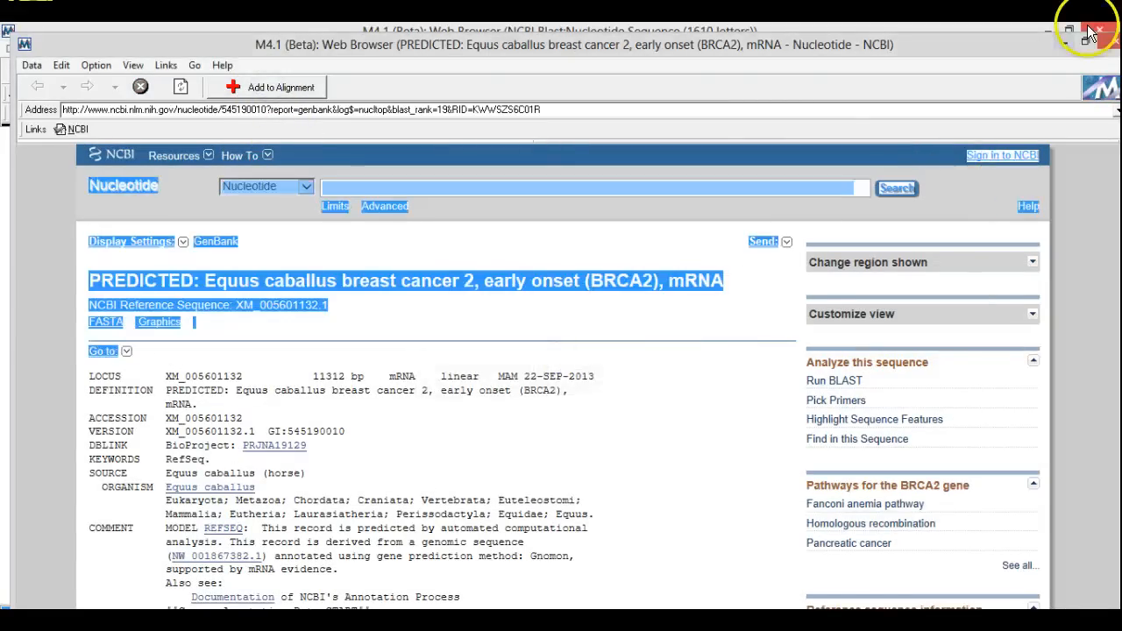
pyautogui.click(1114, 41)
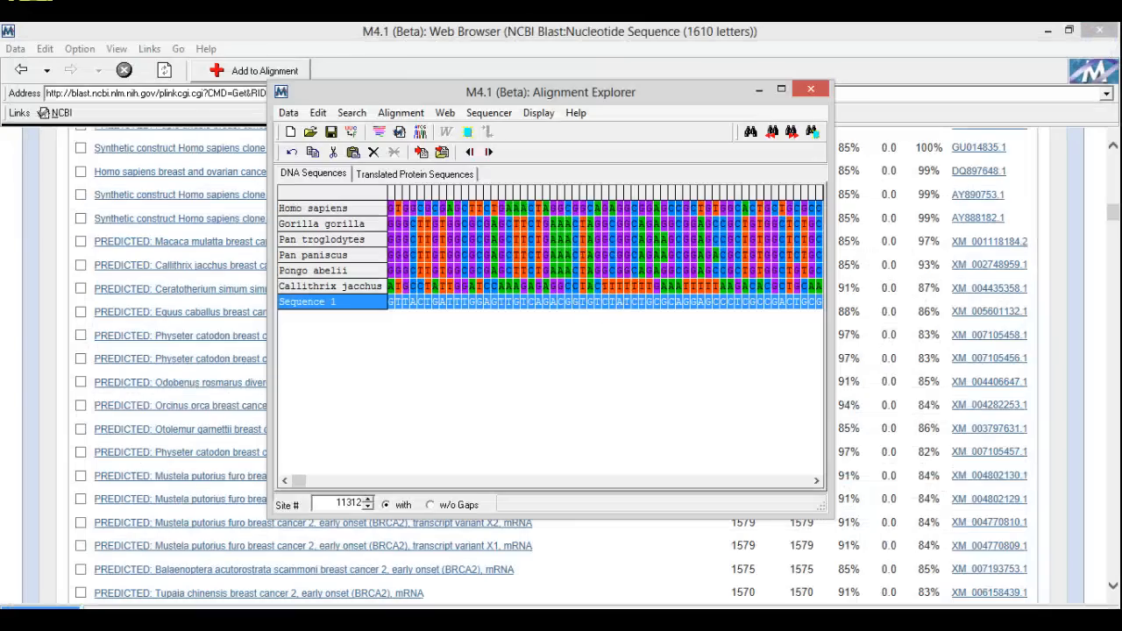
pyautogui.click(24, 372)
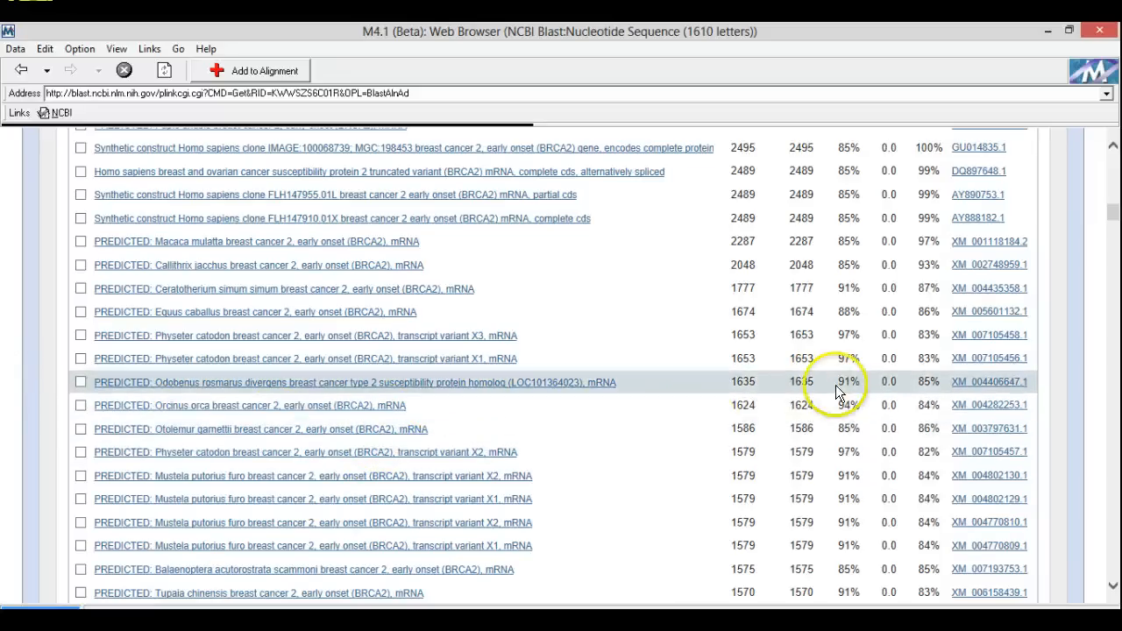
# Open the Orcinus orca record XM_004282253.1 in its own window, add its BRCA2 sequence to the alignment, and close the record
pyautogui.rightClick(978, 405)
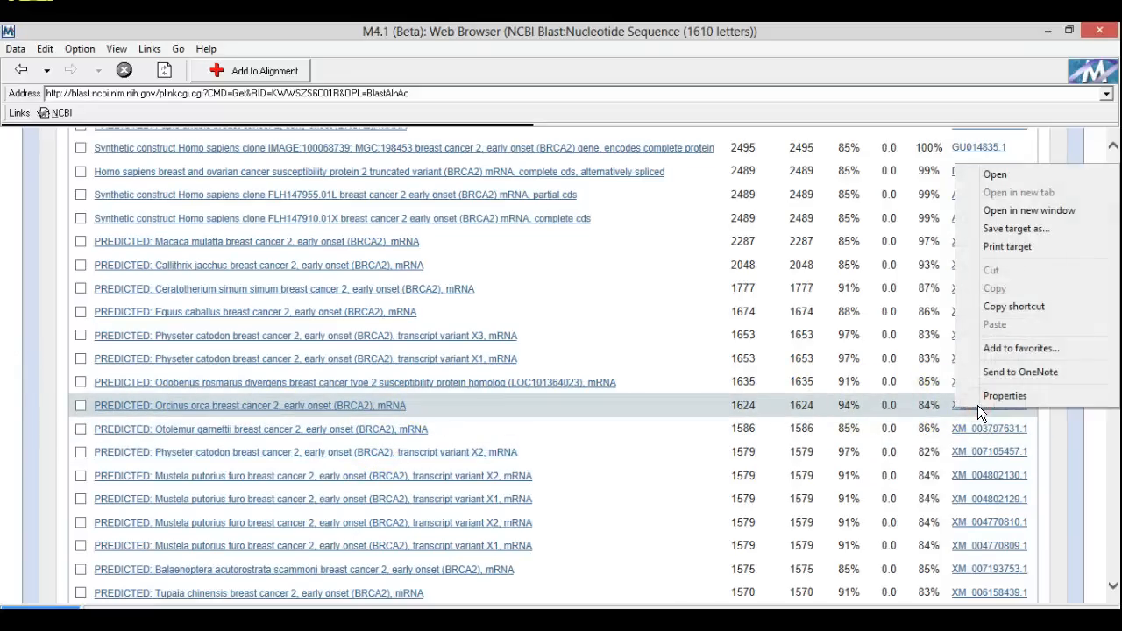
pyautogui.click(993, 212)
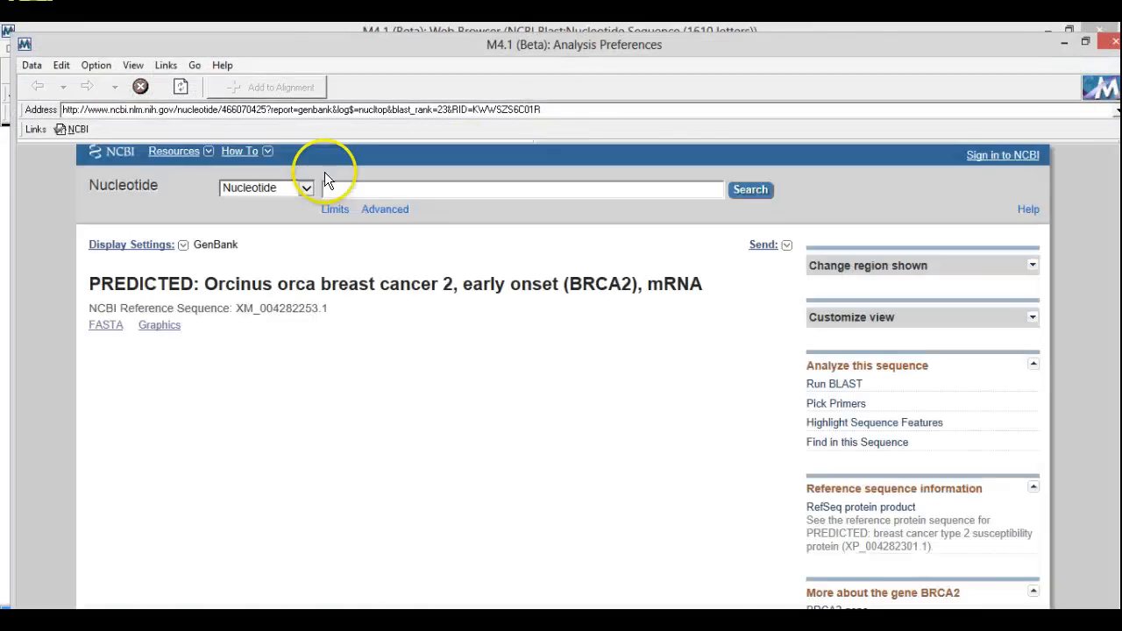
pyautogui.click(278, 88)
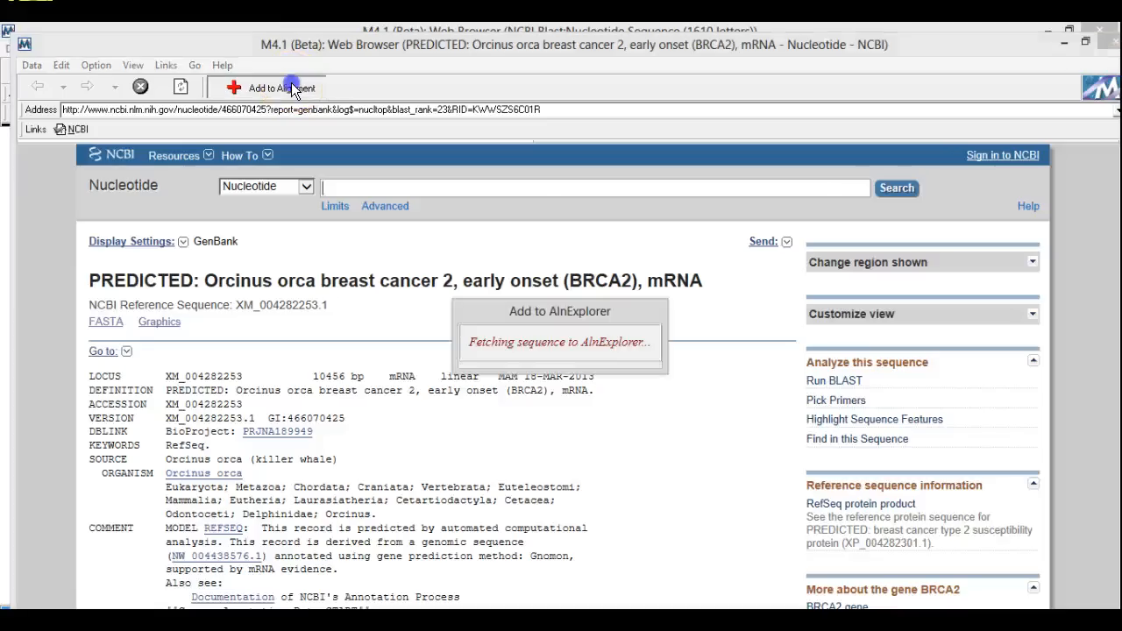
pyautogui.click(568, 366)
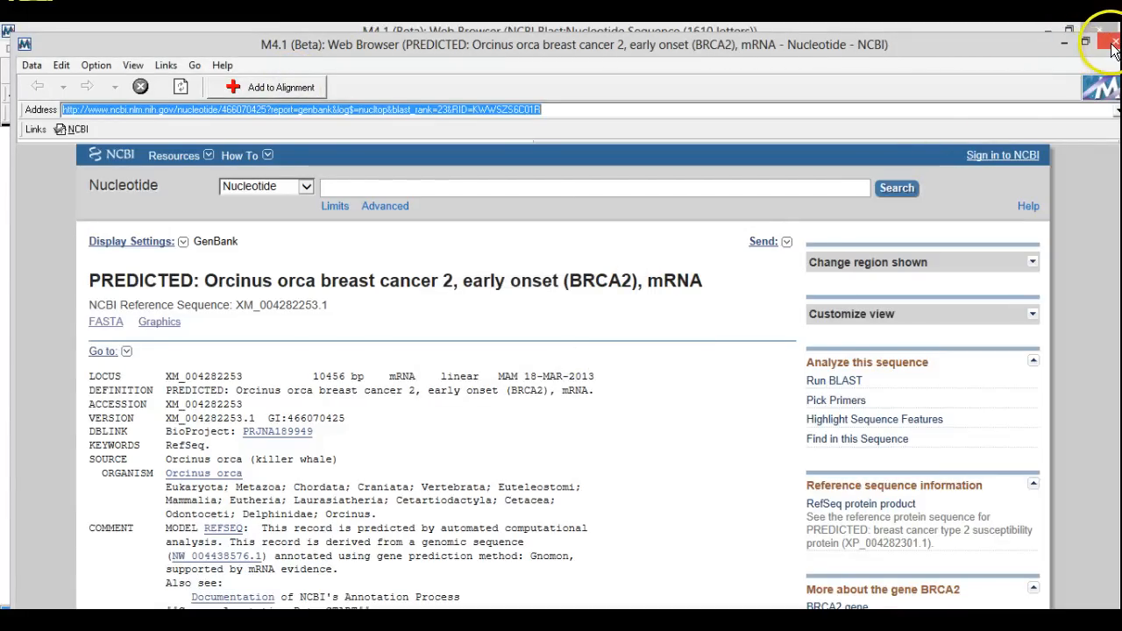
pyautogui.click(1111, 48)
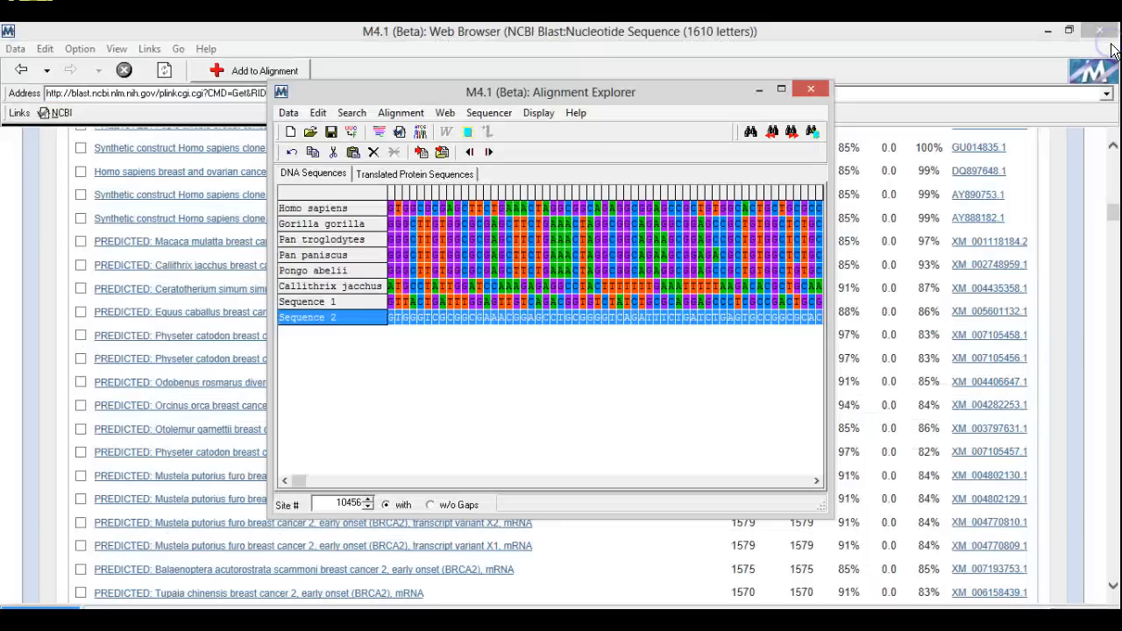
# Rename the newly added Sequence 2 as Orcinus orca in Alignment Explorer
pyautogui.rightClick(350, 317)
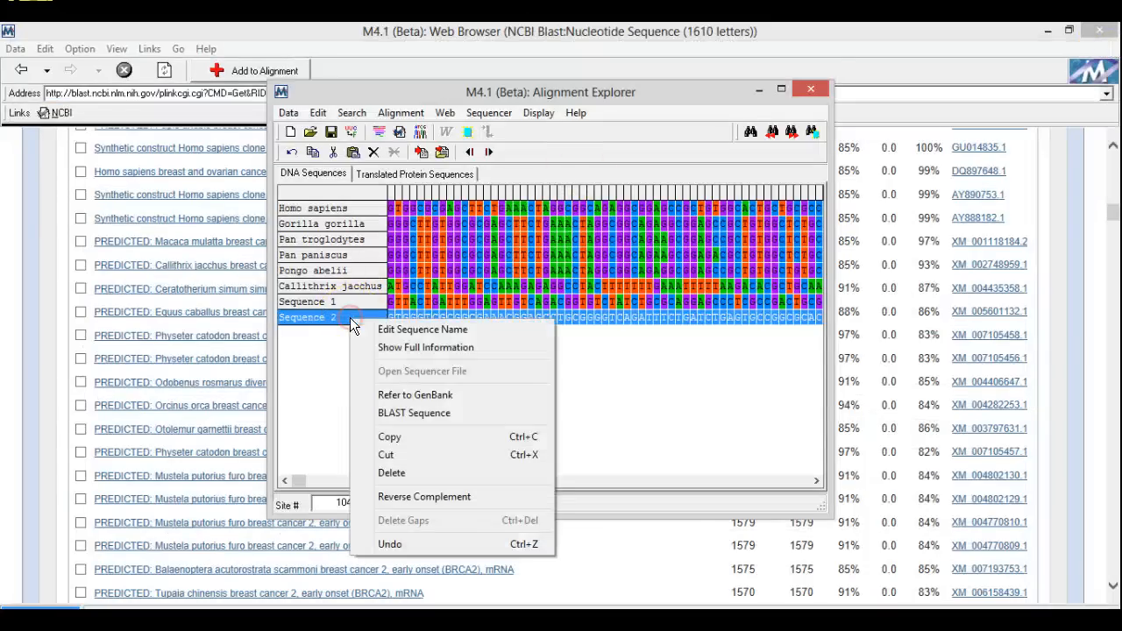
pyautogui.click(378, 326)
pyautogui.press('BackSpace')
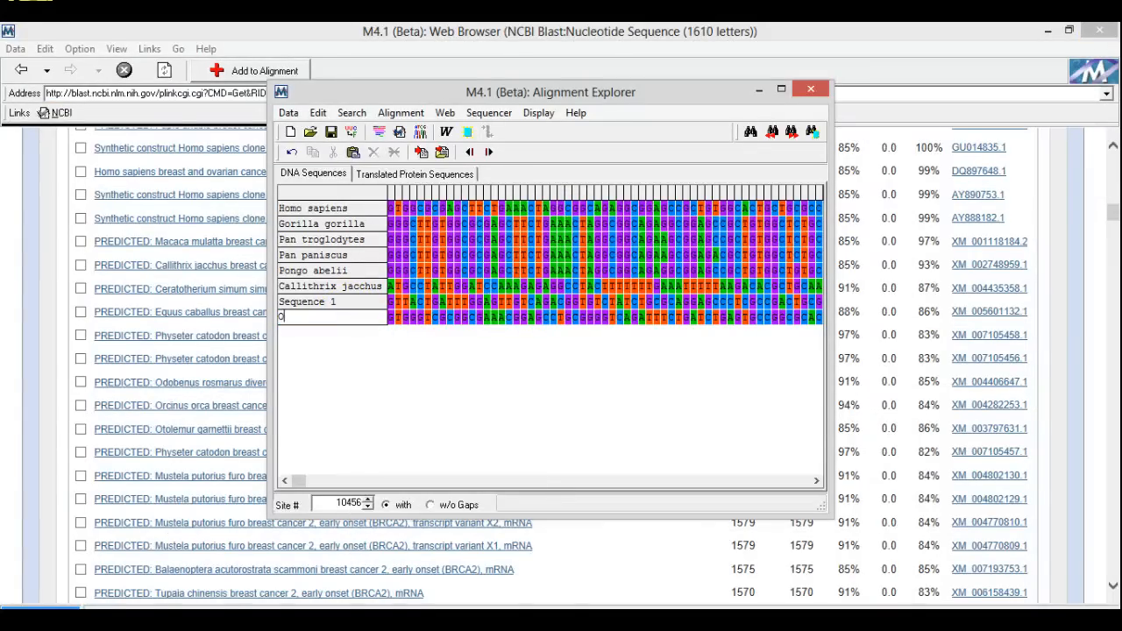
pyautogui.write('Orcinu')
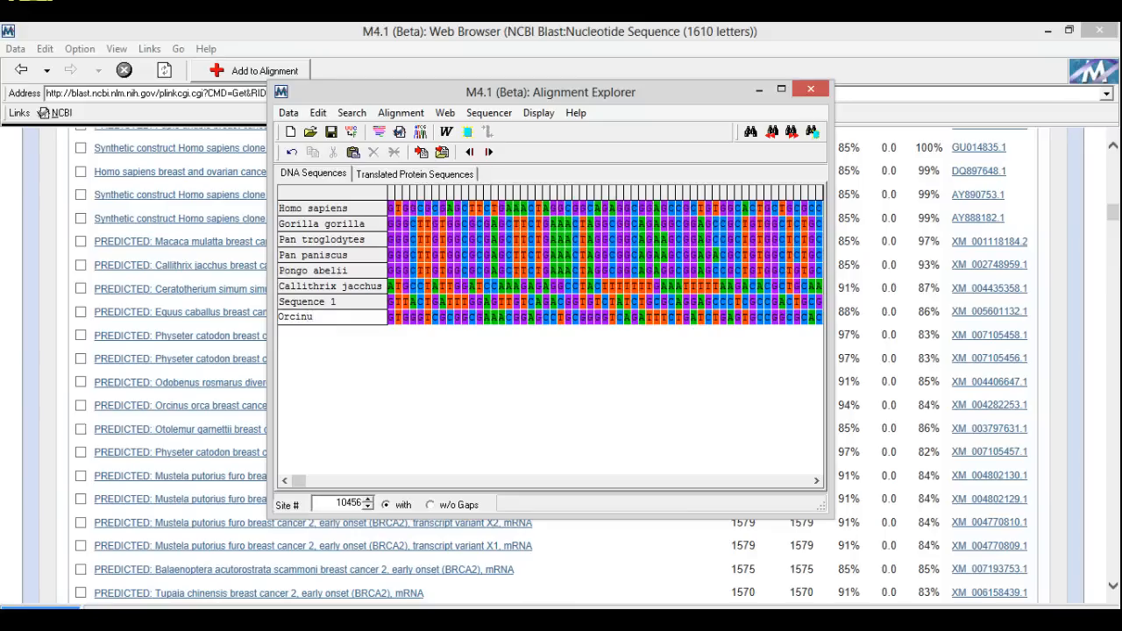
pyautogui.write('s orca')
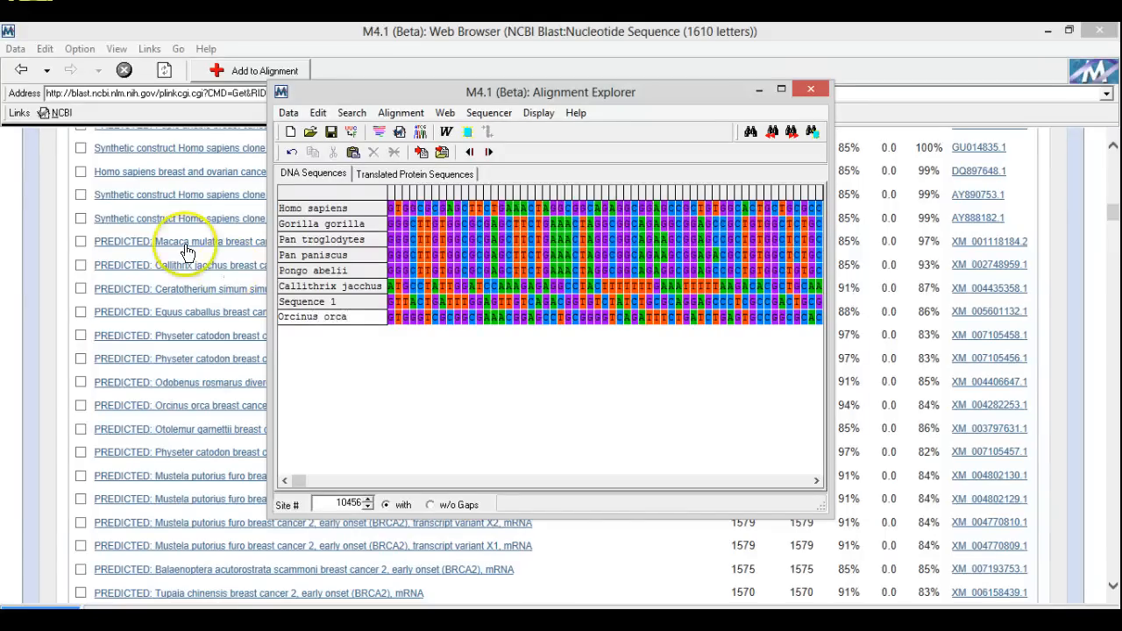
# Rename Sequence 1 as Equus caballus, slightly narrow the name column, and maximize the Alignment Explorer window
pyautogui.click(313, 301)
pyautogui.rightClick(313, 300)
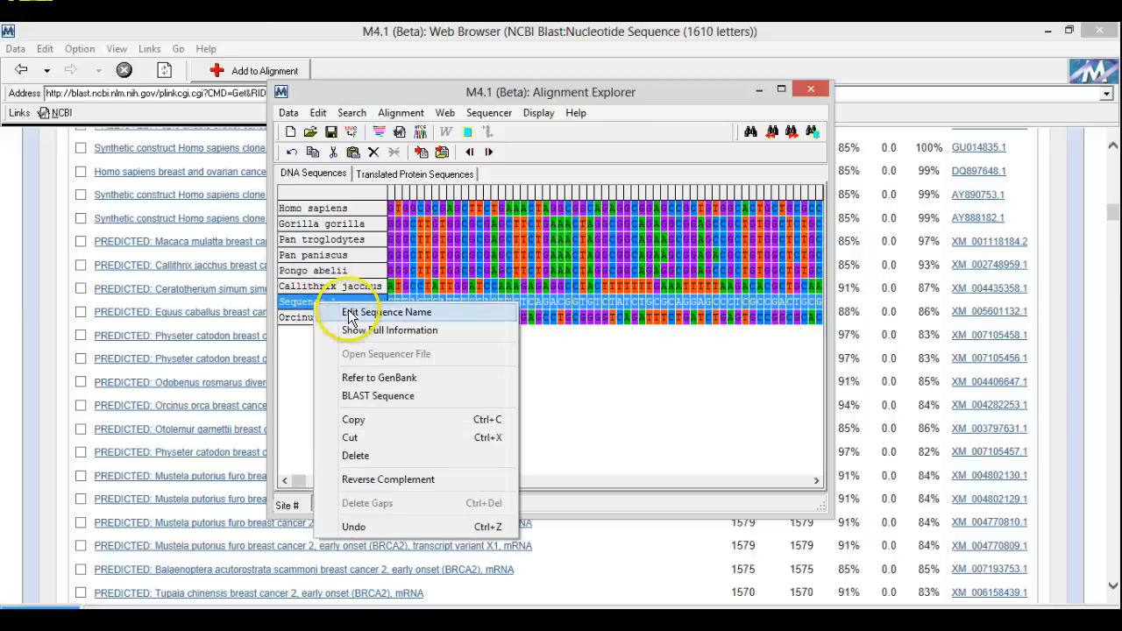
pyautogui.click(350, 310)
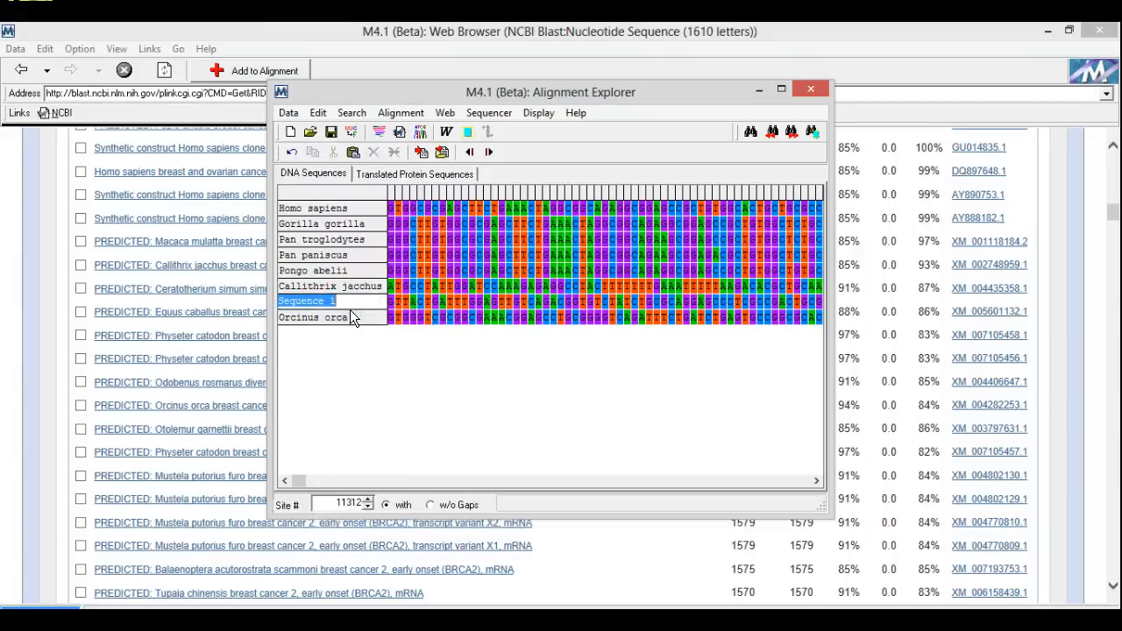
pyautogui.write('Equ')
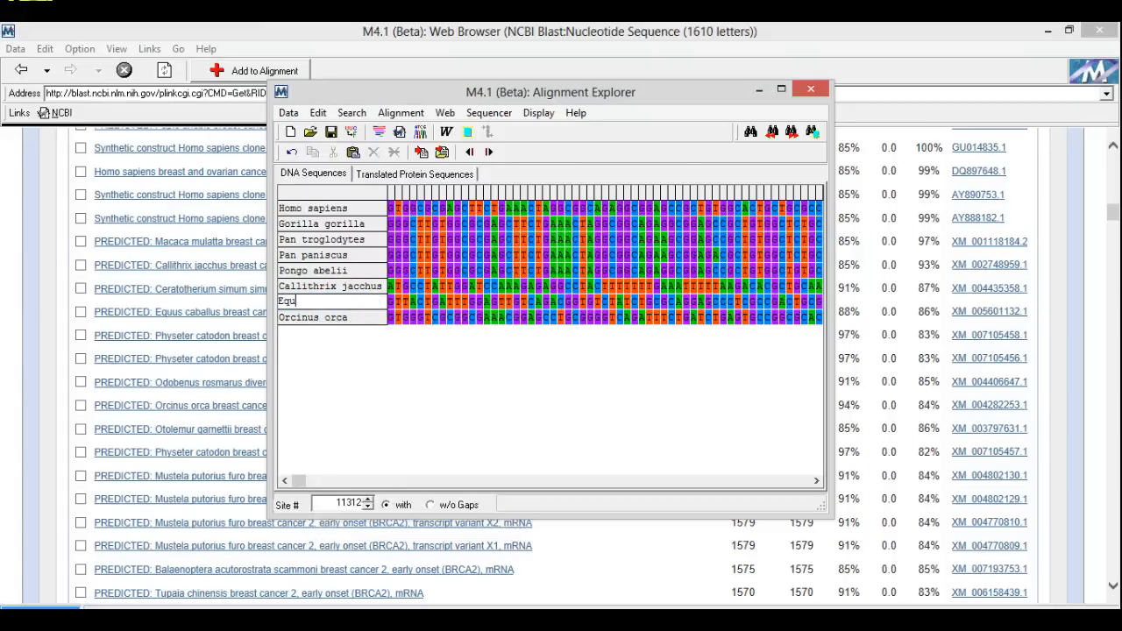
pyautogui.write('us caballus')
pyautogui.click(384, 400)
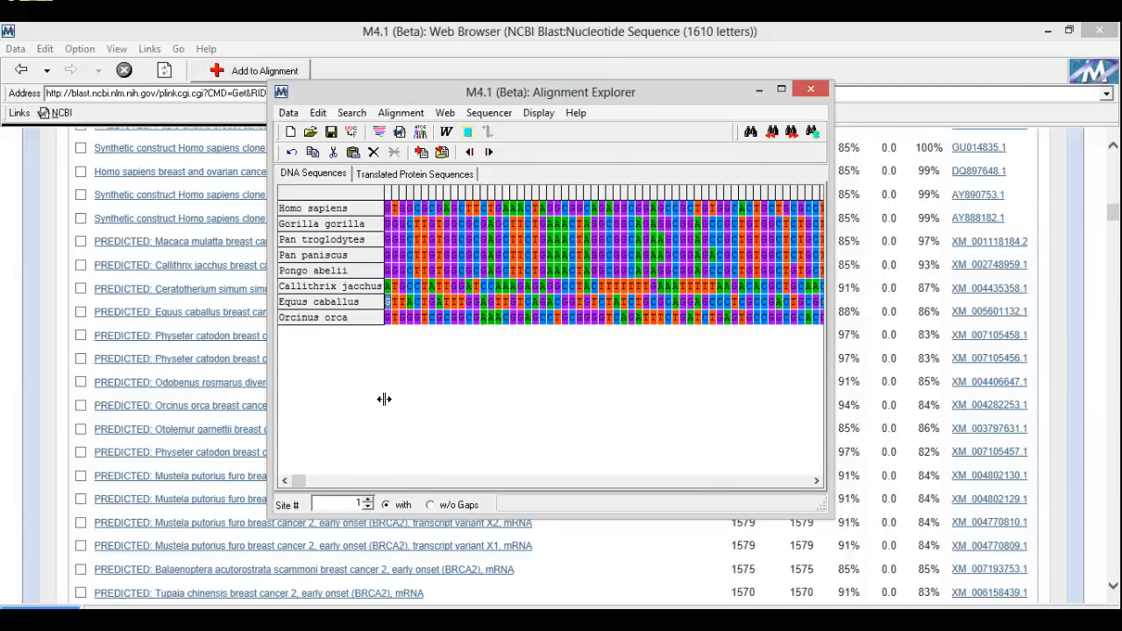
pyautogui.click(779, 89)
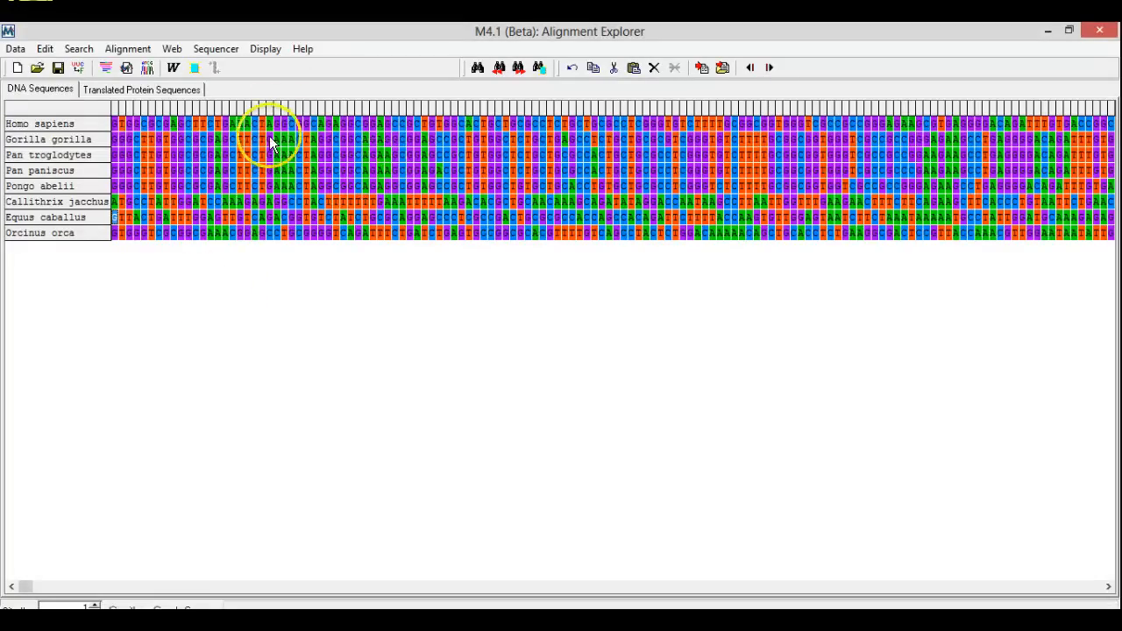
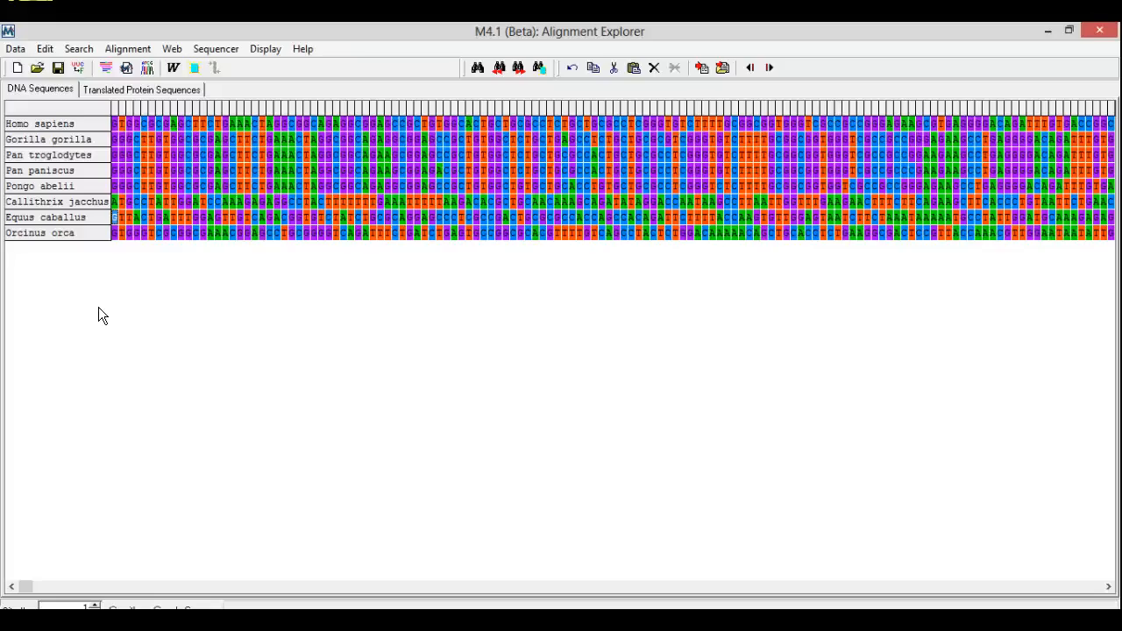
# Open the GenBank record of the Homo sapiens sequence, check its CDS range, and return to the alignment
pyautogui.rightClick(48, 128)
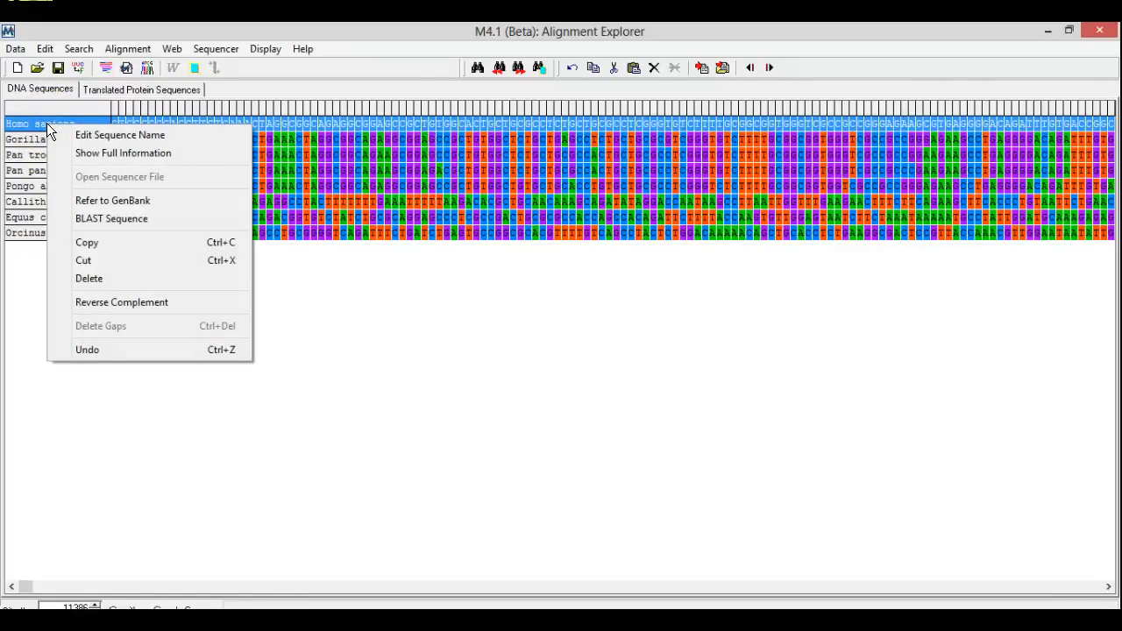
pyautogui.click(92, 204)
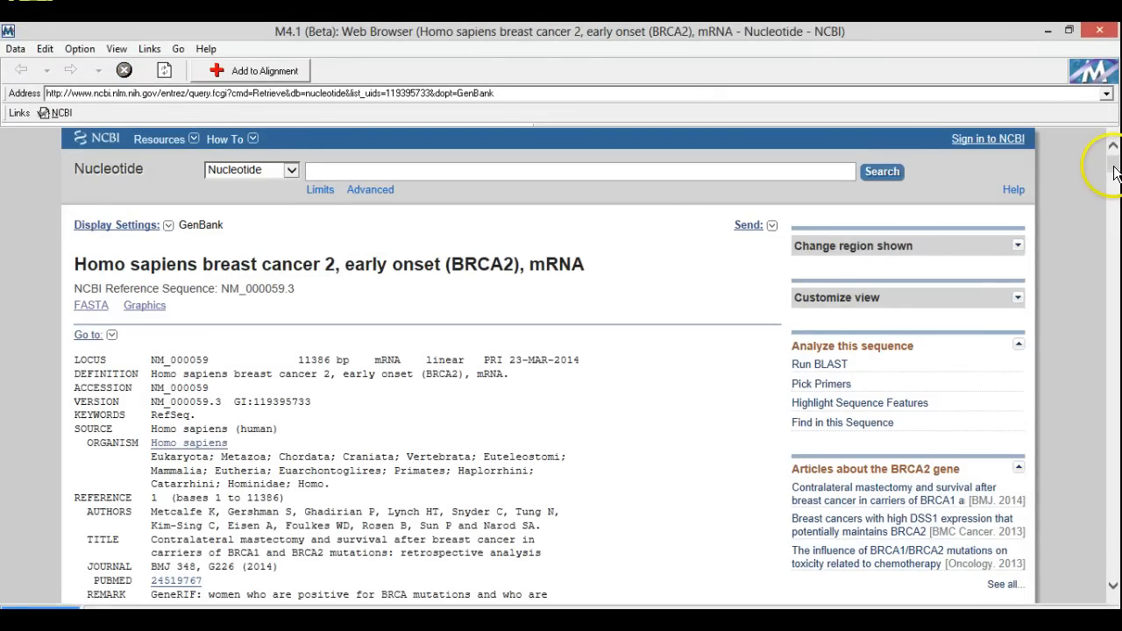
pyautogui.moveTo(1116, 171); pyautogui.dragTo(1115, 261)
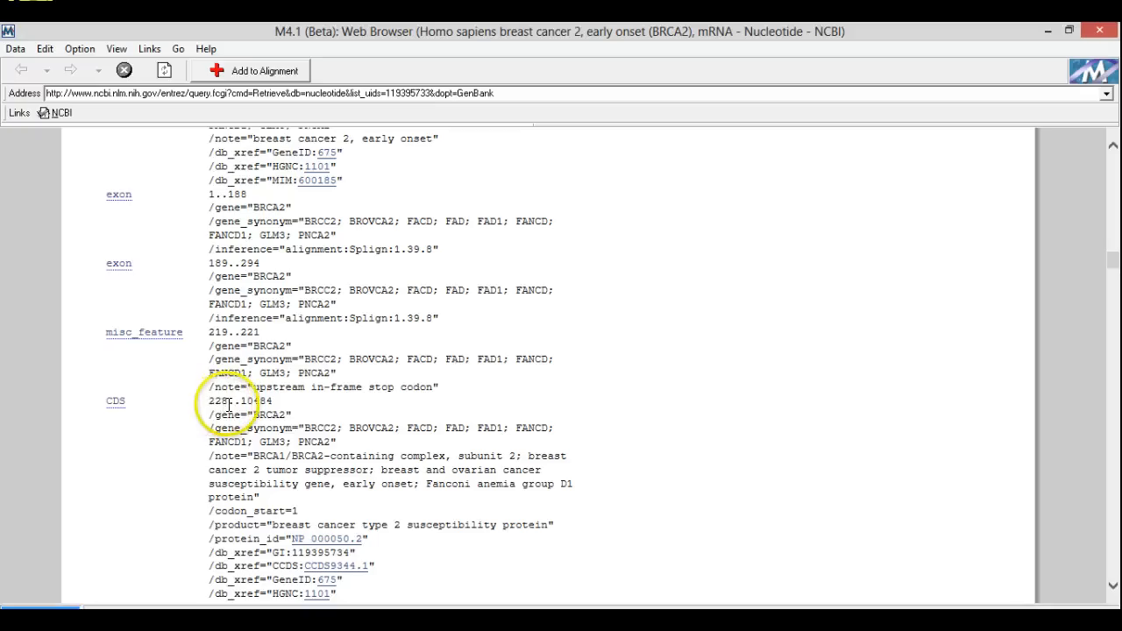
pyautogui.click(1101, 32)
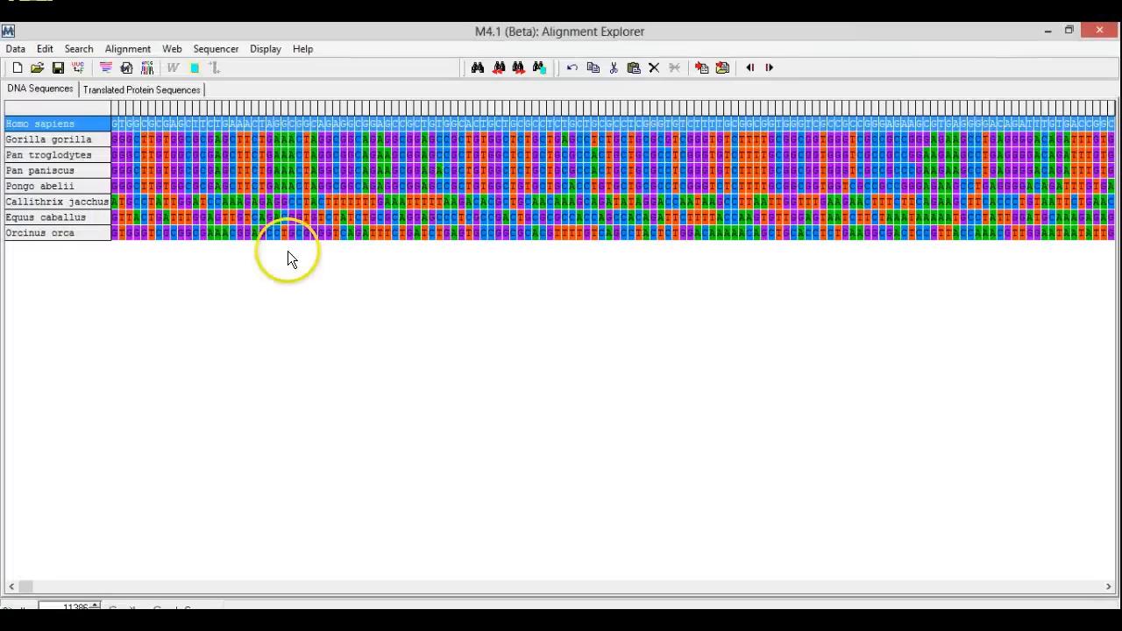
# Restore the smaller Alignment Explorer window and delete all Homo sapiens bases before site 228
pyautogui.click(130, 125)
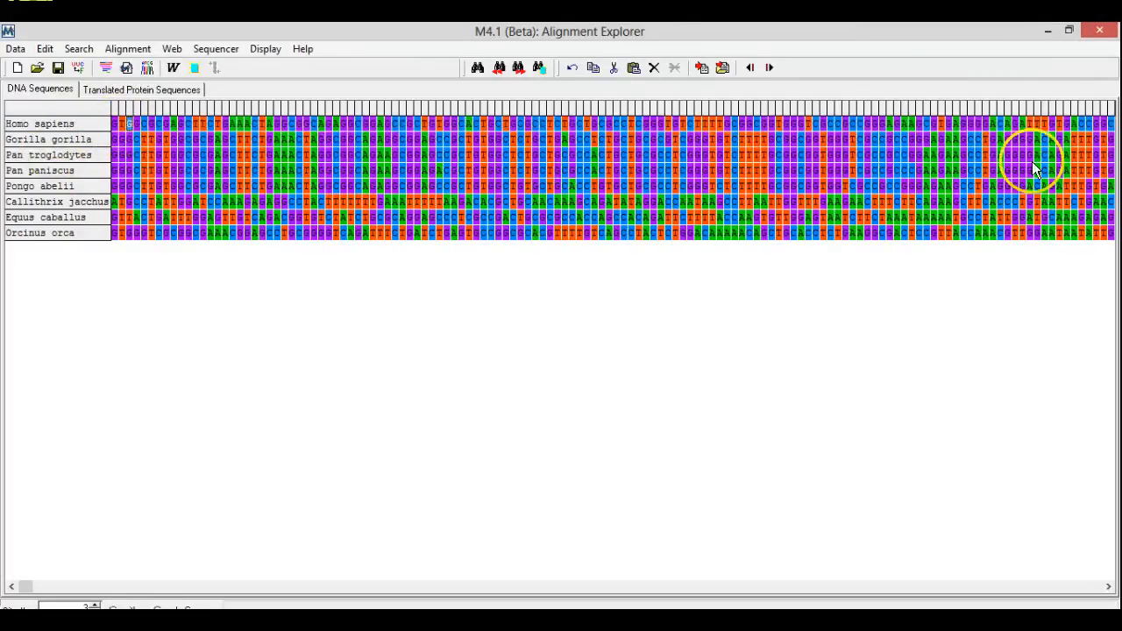
pyautogui.click(1070, 30)
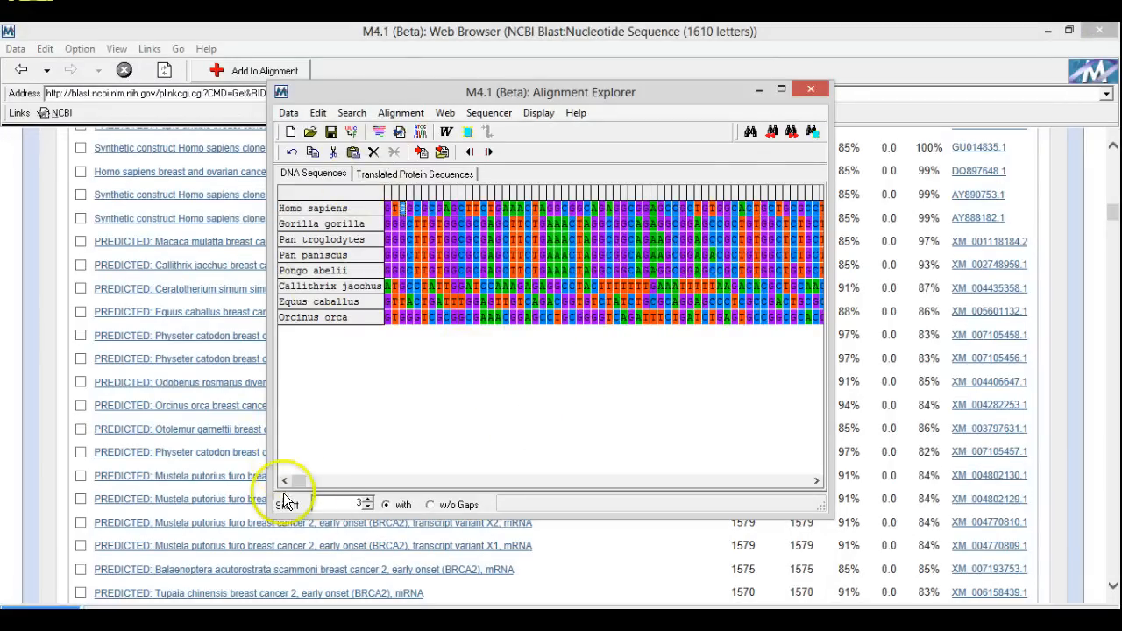
pyautogui.click(347, 502)
pyautogui.moveTo(347, 499); pyautogui.dragTo(309, 502)
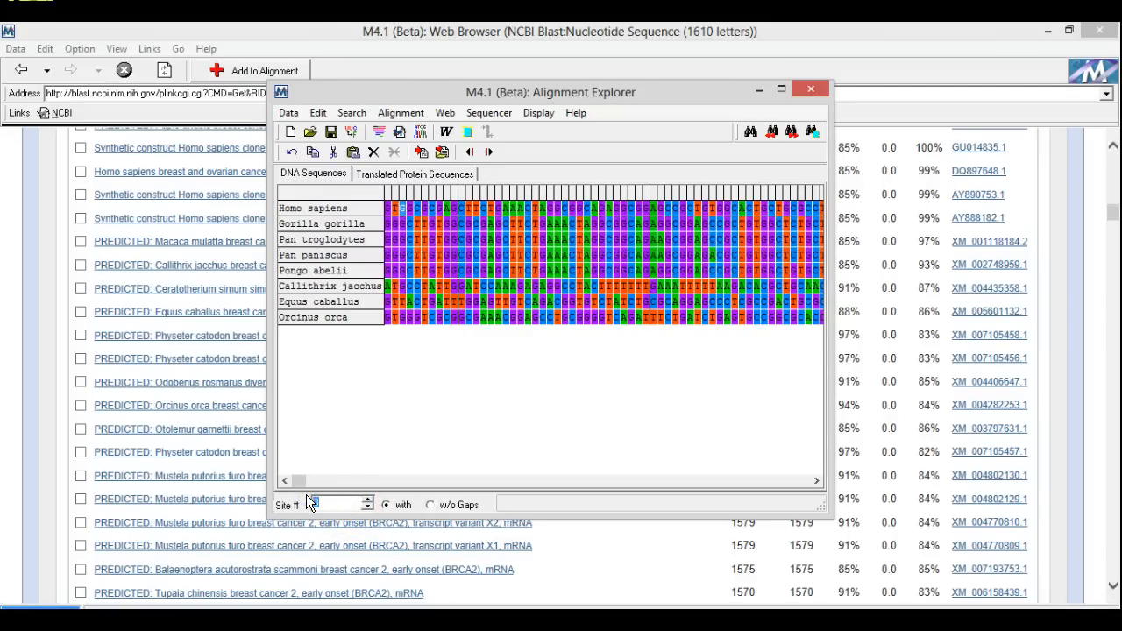
pyautogui.write('228')
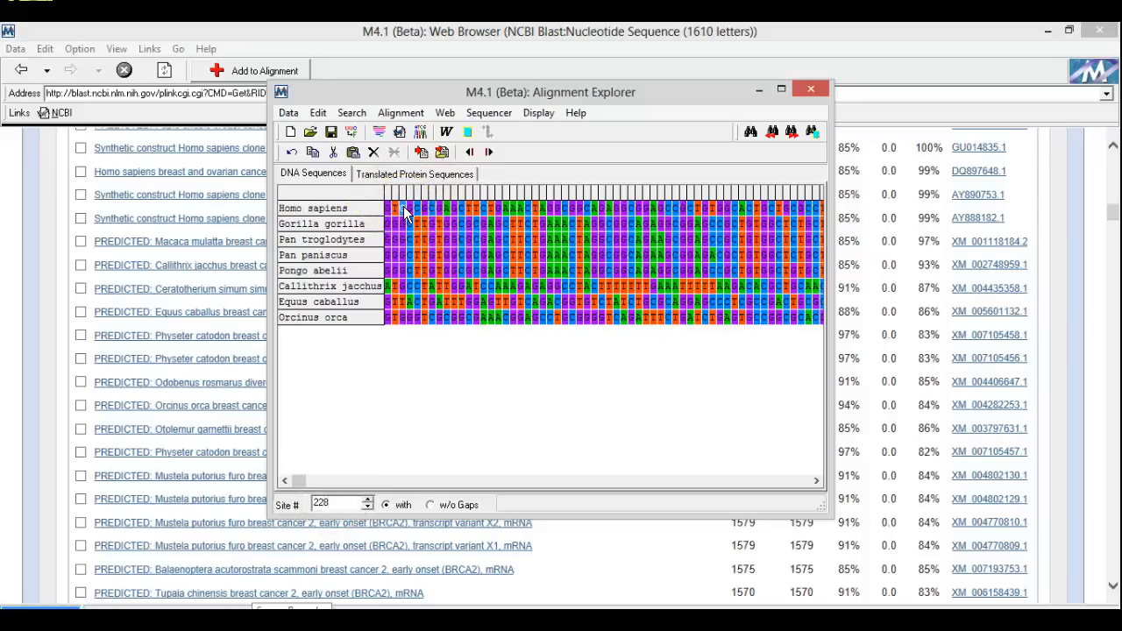
pyautogui.press('Return')
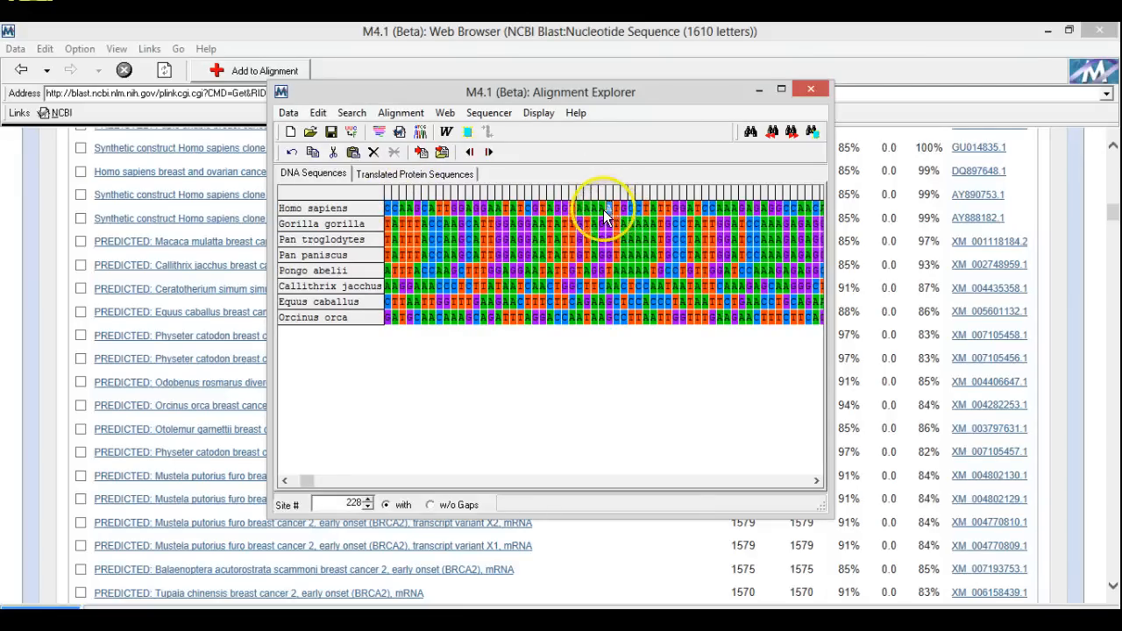
pyautogui.click(603, 215)
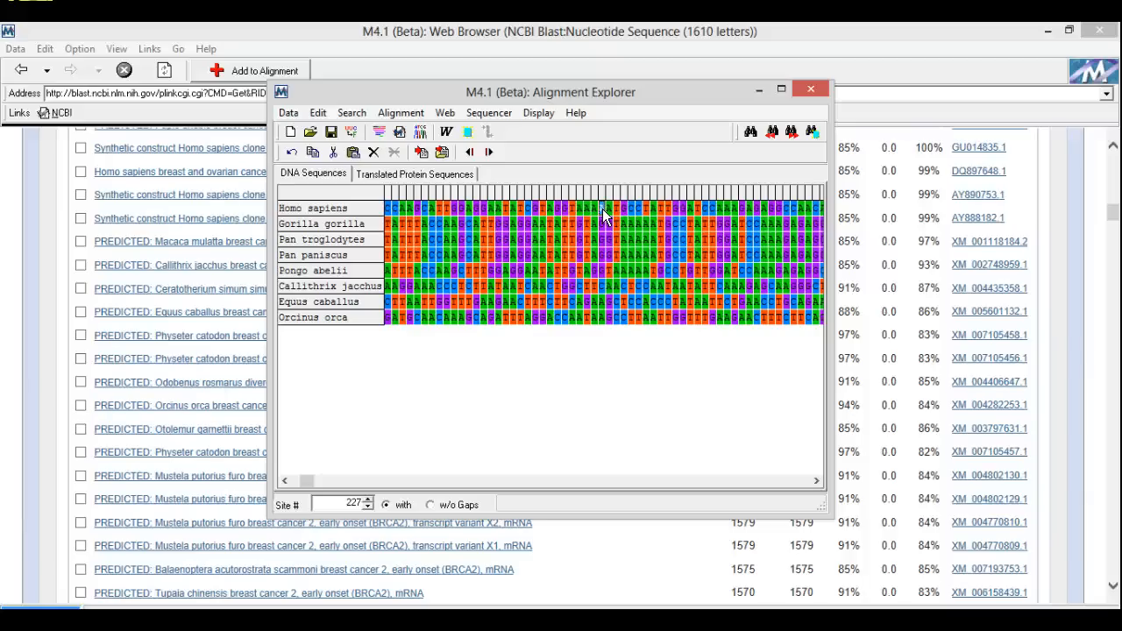
pyautogui.hotkey('ctrl', 'a')
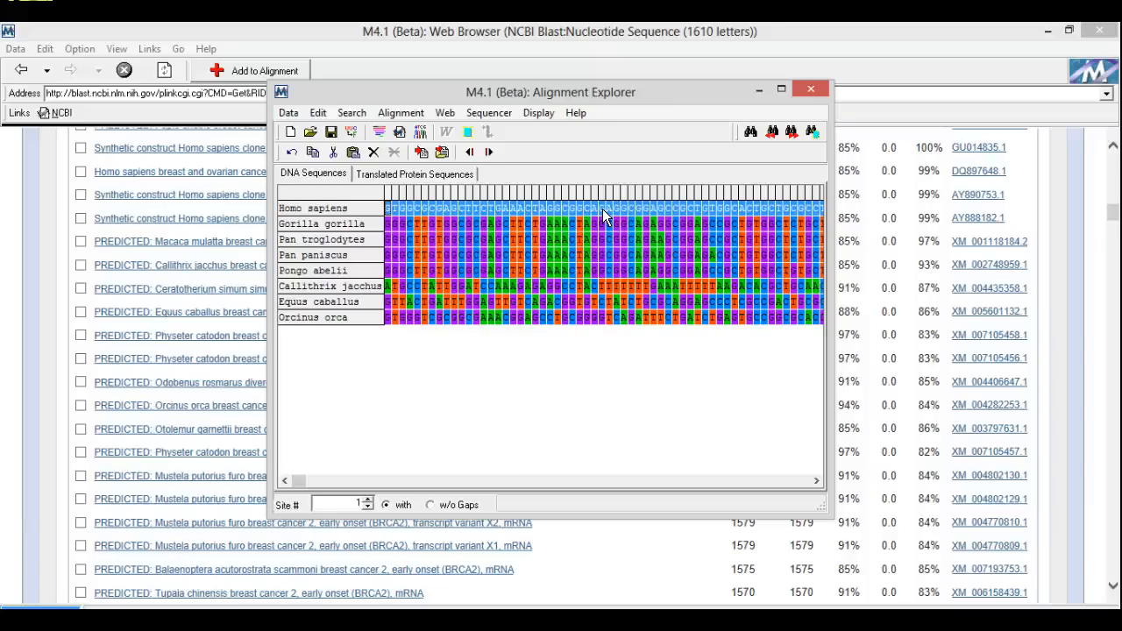
pyautogui.hotkey('ctrl', 'v')
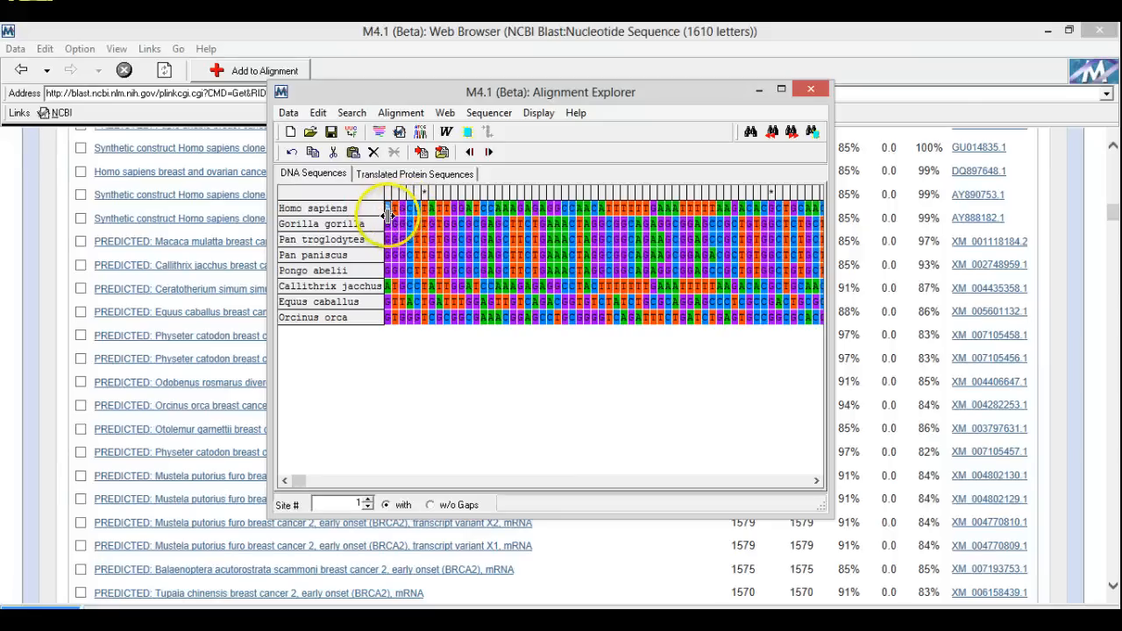
# Open the GenBank record of the Gorilla gorilla sequence, check its CDS range, and return to the alignment
pyautogui.rightClick(342, 231)
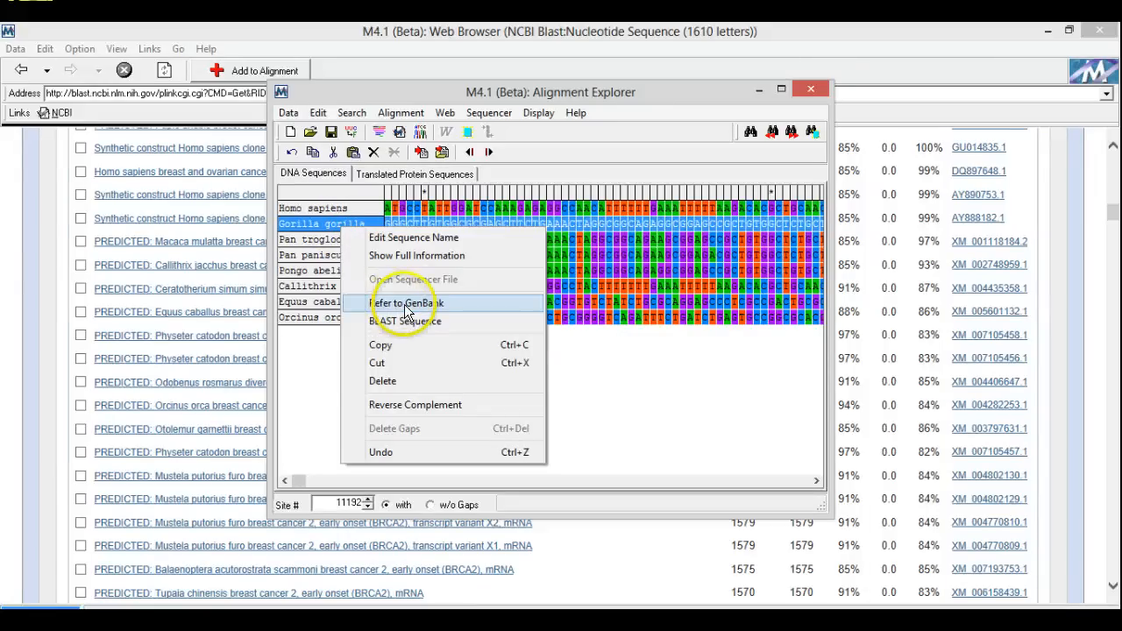
pyautogui.click(395, 305)
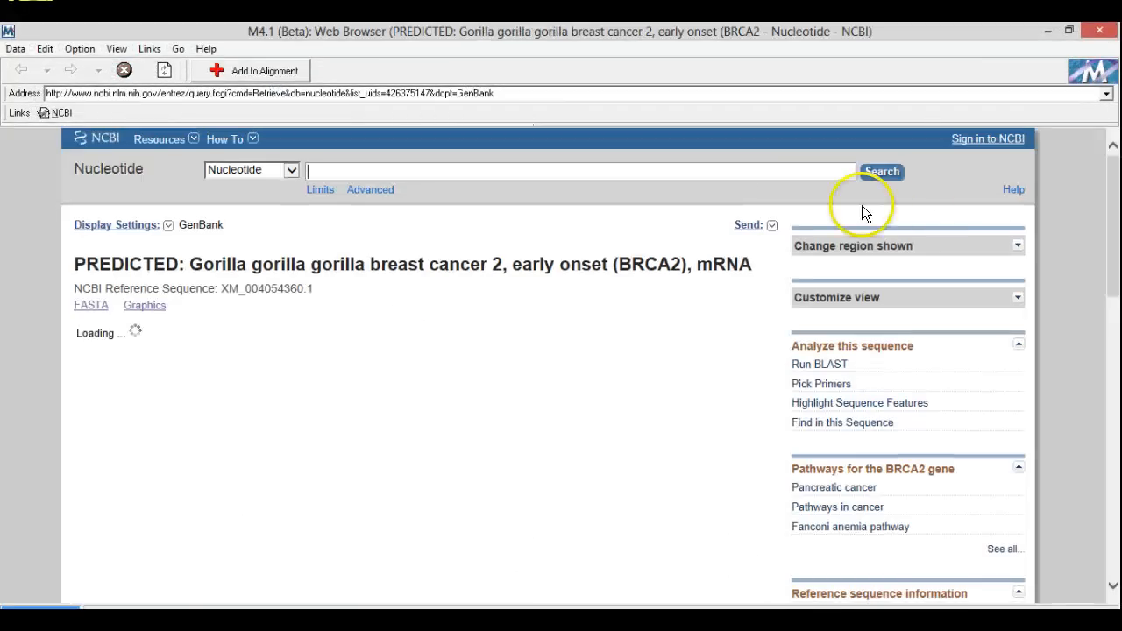
pyautogui.moveTo(1116, 186); pyautogui.dragTo(1117, 237)
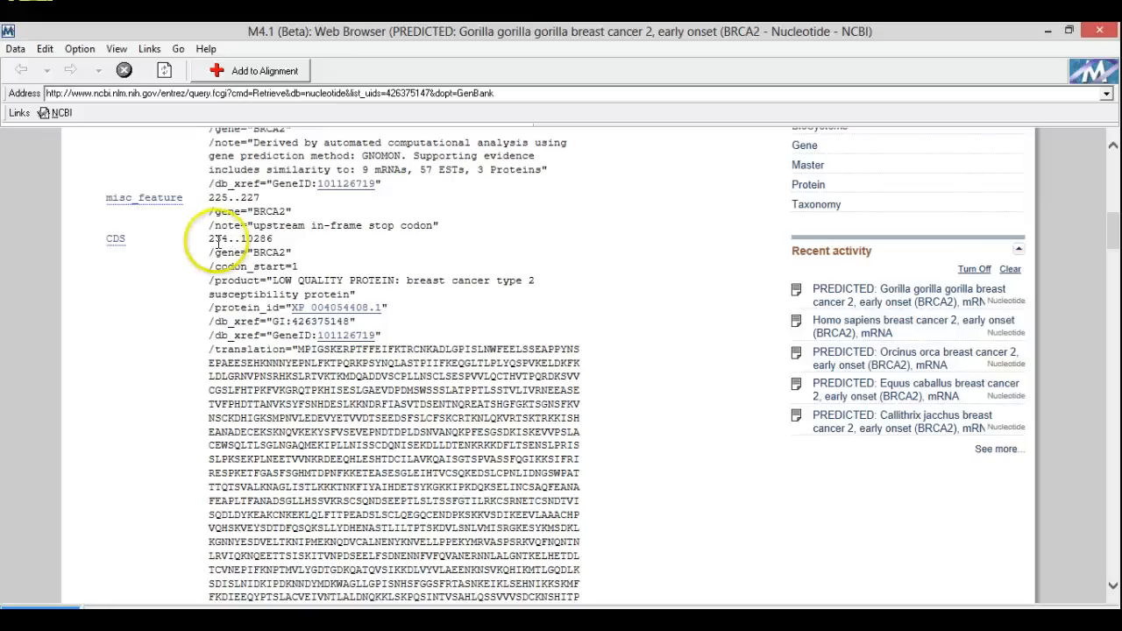
pyautogui.click(1101, 32)
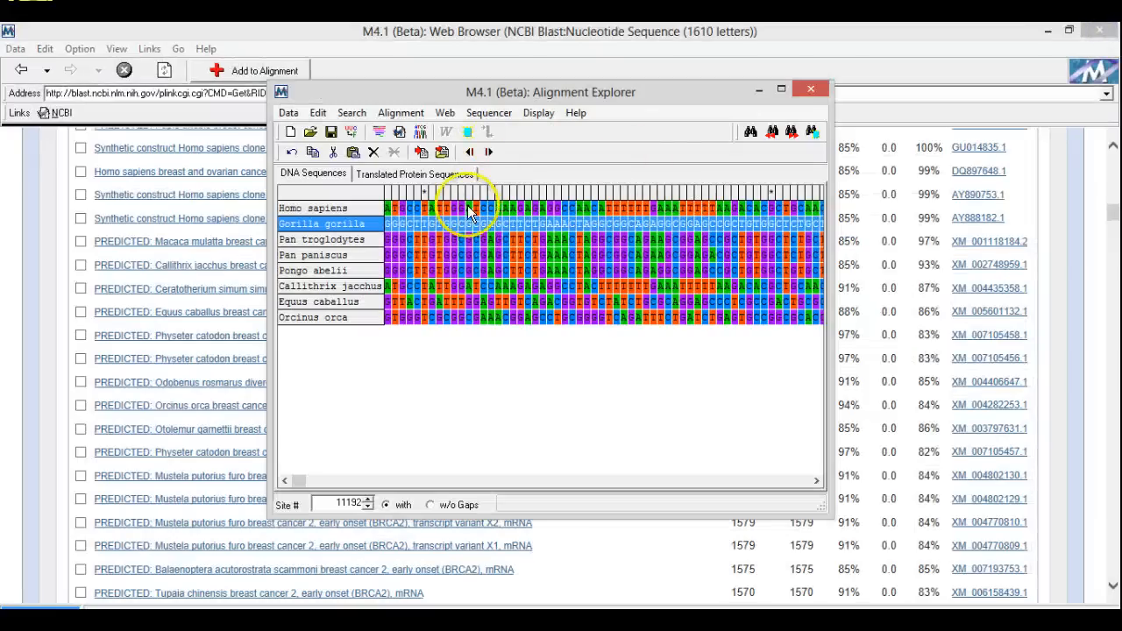
# Delete all Gorilla gorilla bases before site 234
pyautogui.click(454, 226)
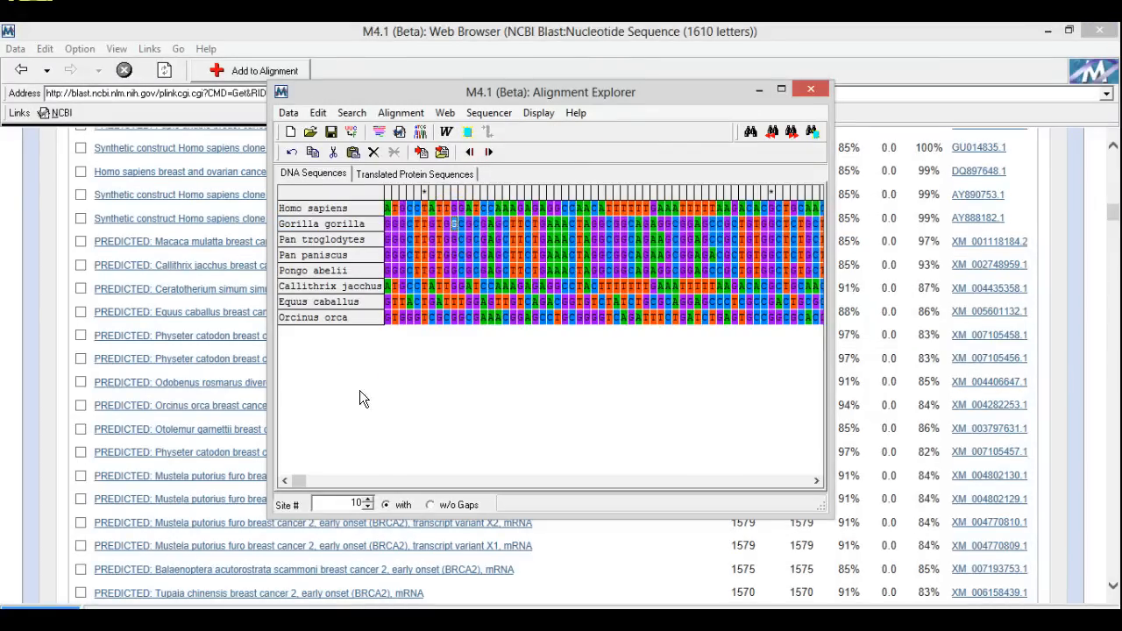
pyautogui.doubleClick(353, 503)
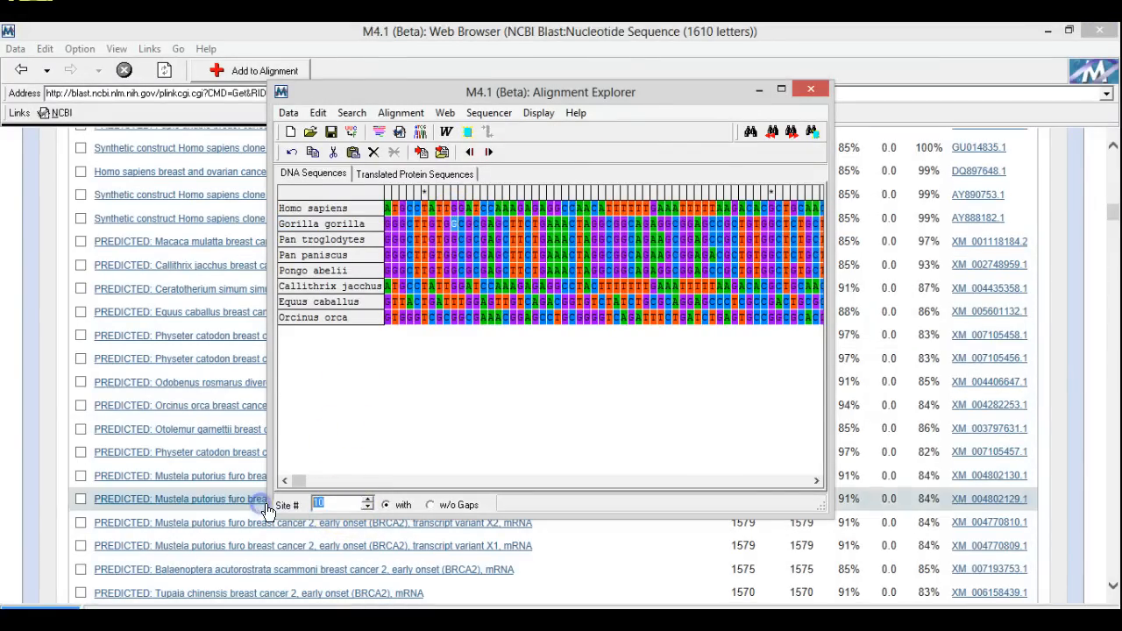
pyautogui.write('234')
pyautogui.press('Return')
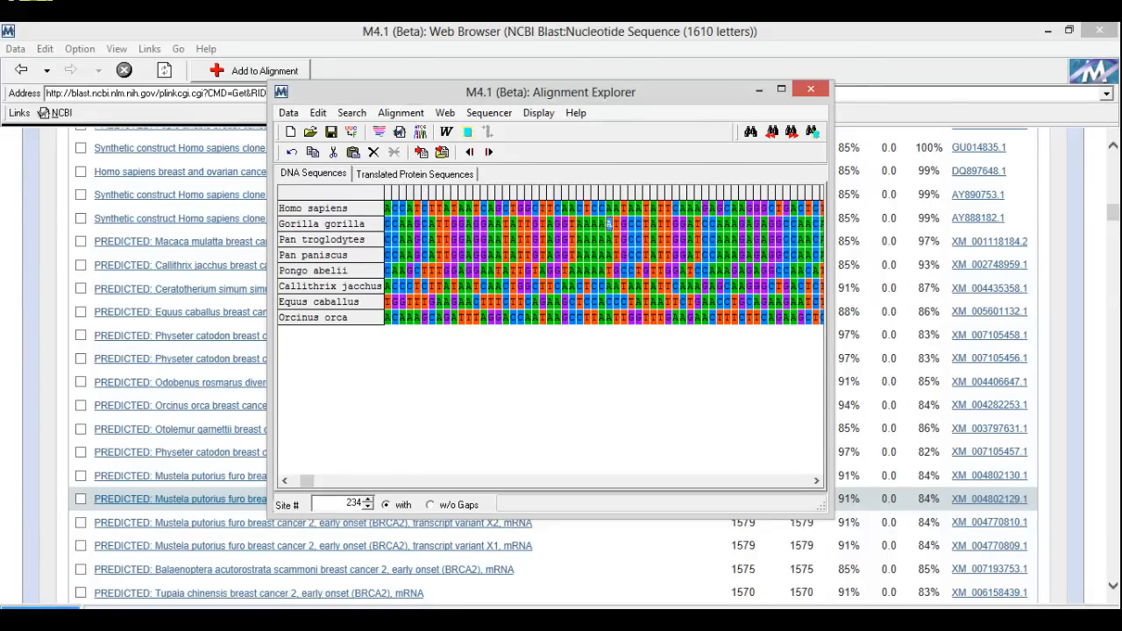
pyautogui.click(602, 224)
pyautogui.hotkey('shift', 'Home')
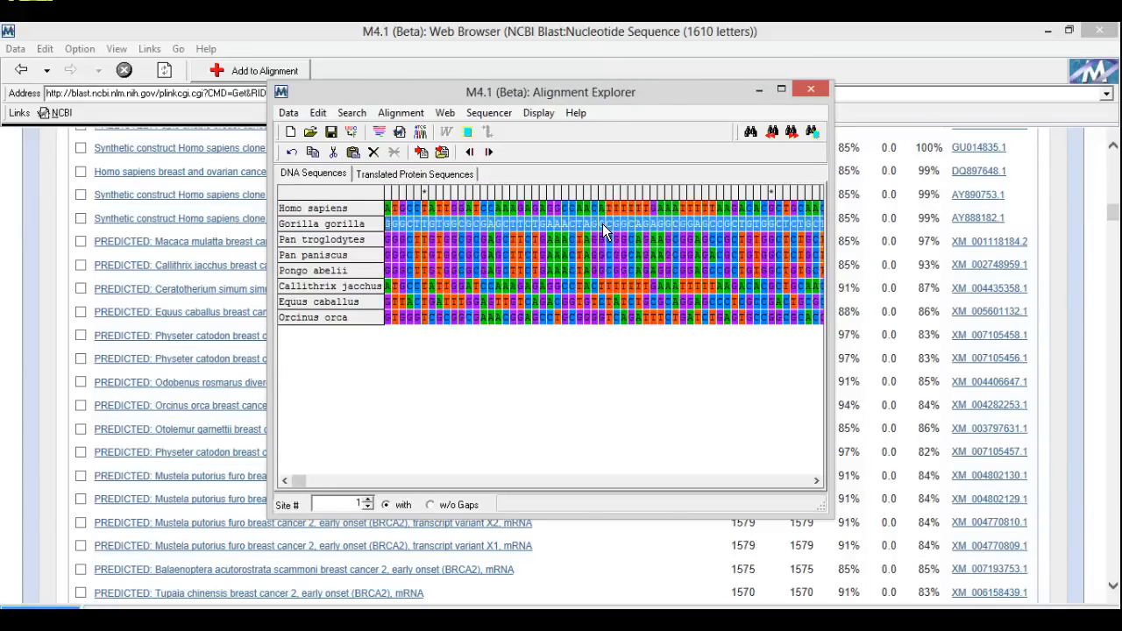
pyautogui.press('Delete')
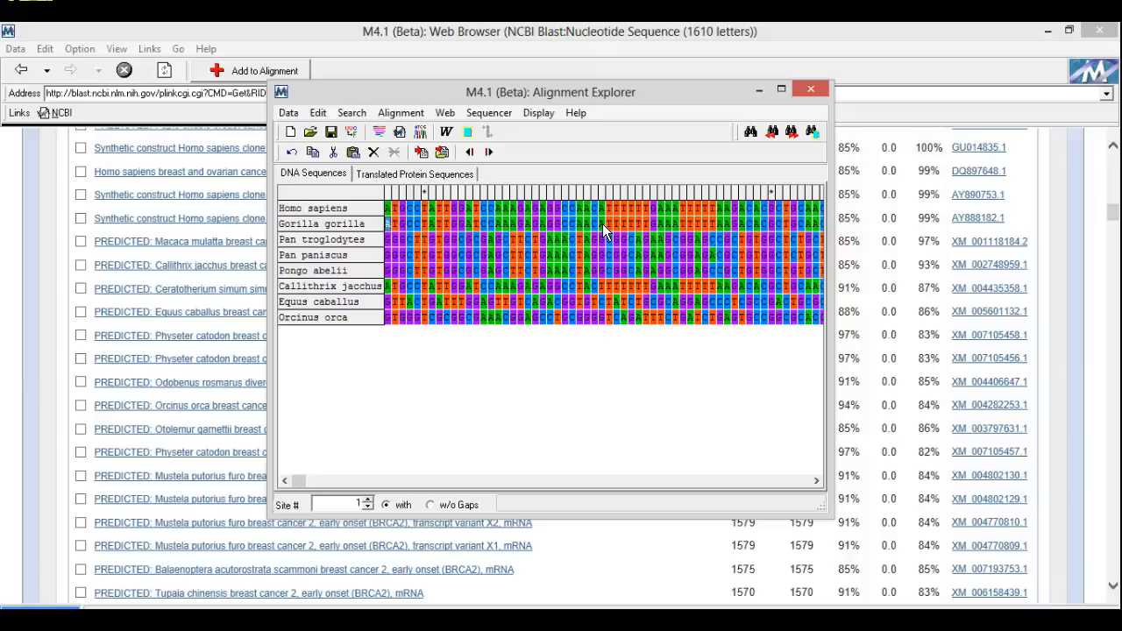
# Open the GenBank record of the Pan troglodytes sequence, check its CDS range, and return to the alignment
pyautogui.rightClick(346, 244)
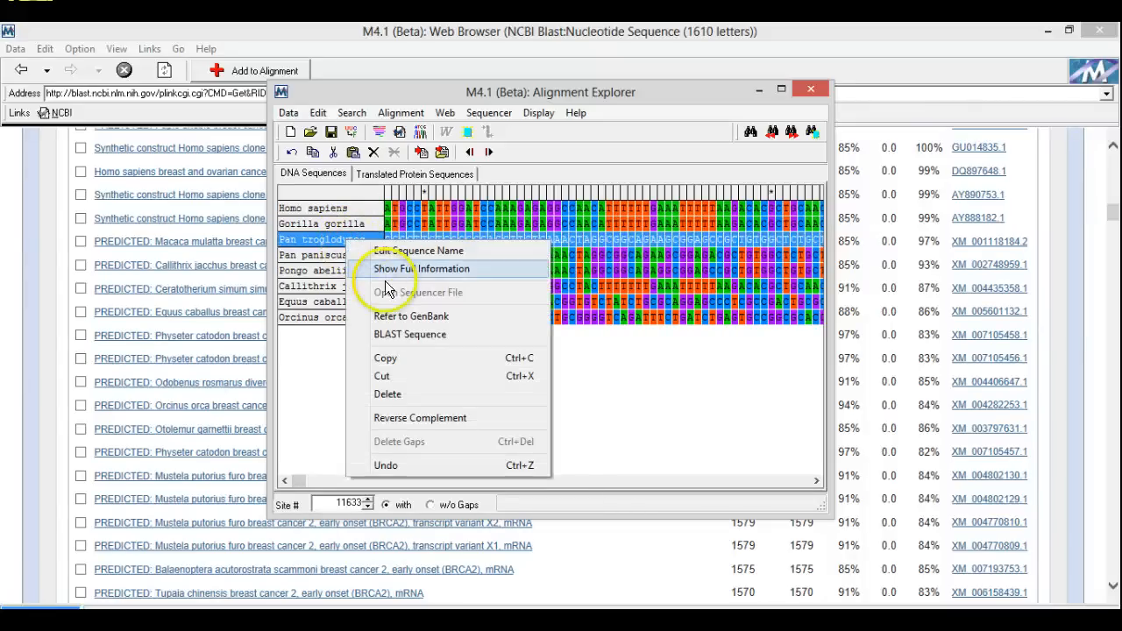
pyautogui.click(400, 318)
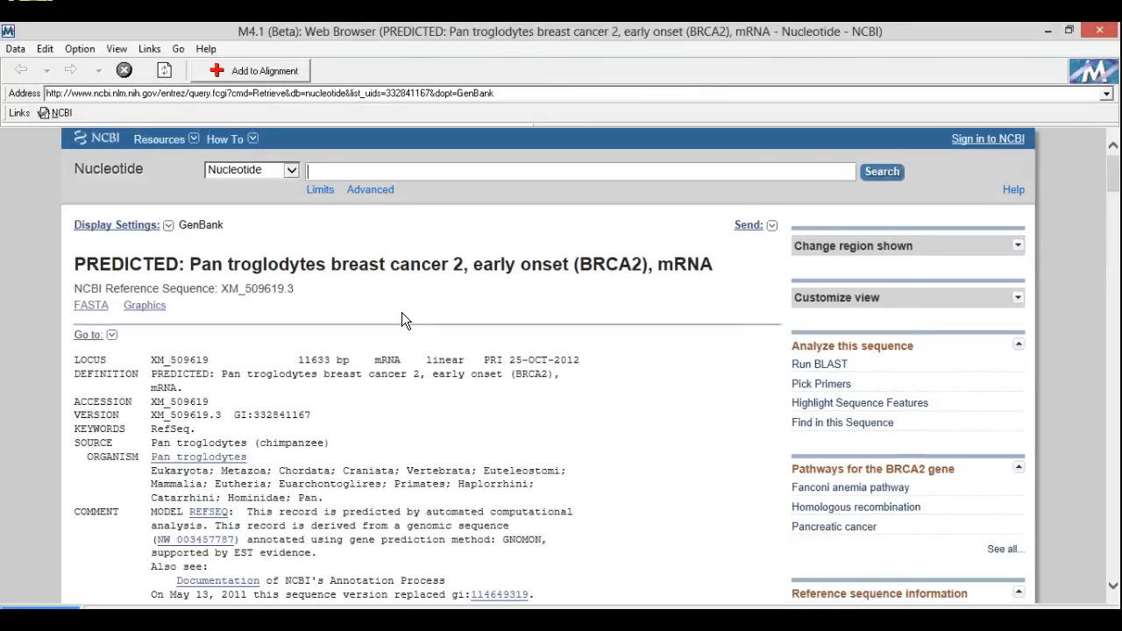
pyautogui.moveTo(1112, 180); pyautogui.dragTo(1115, 224)
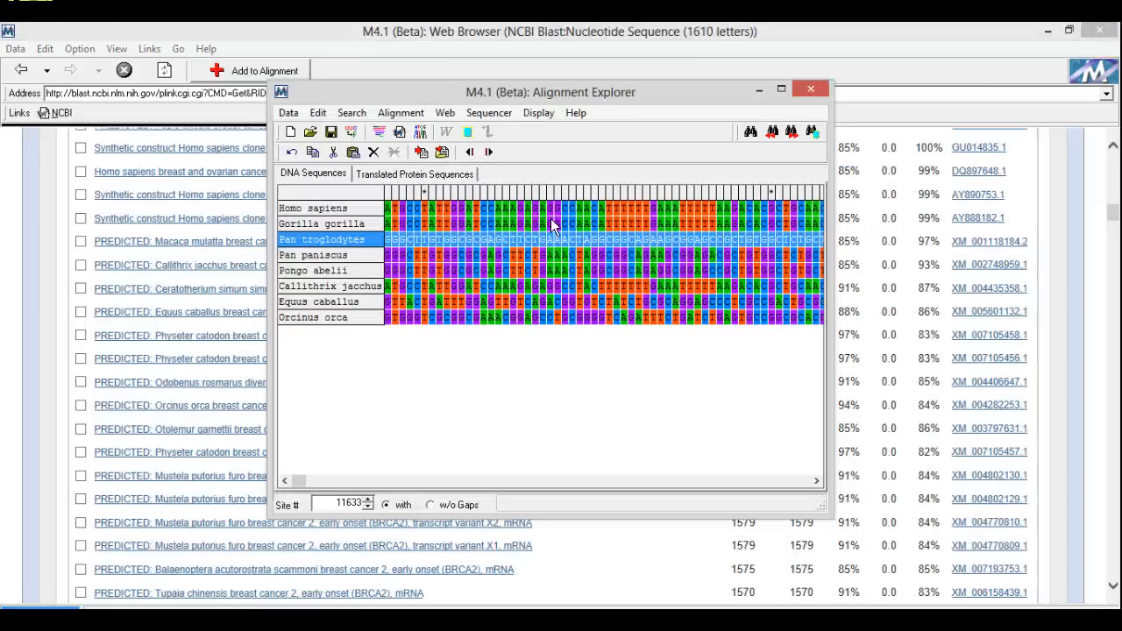
# Delete all Pan troglodytes bases before site 234
pyautogui.click(418, 243)
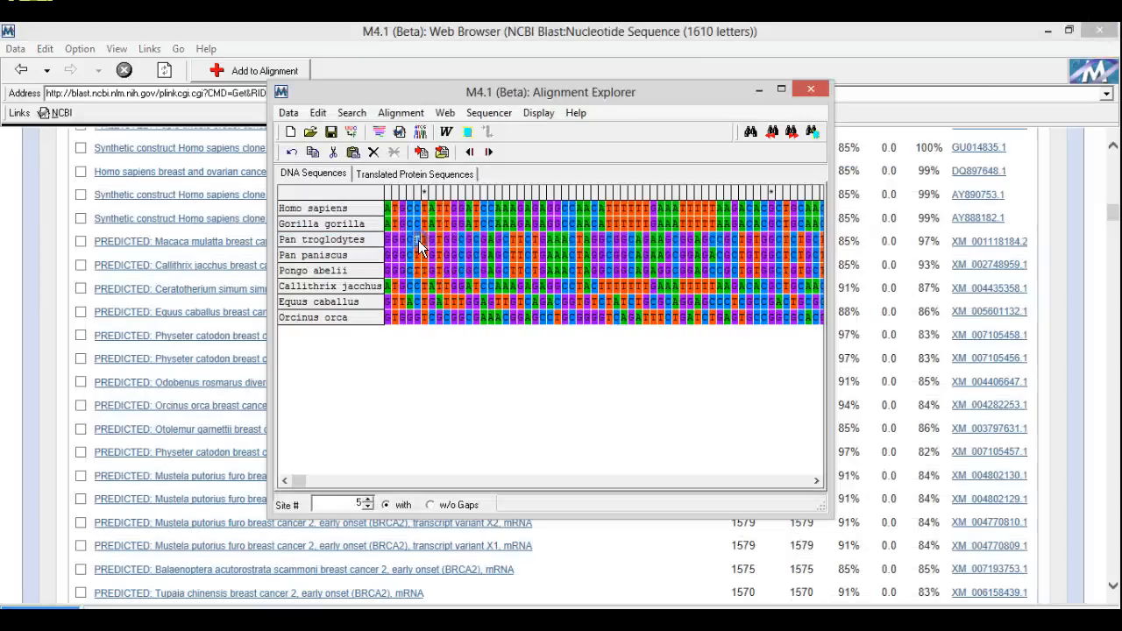
pyautogui.click(338, 505)
pyautogui.press('BackSpace')
pyautogui.write('234')
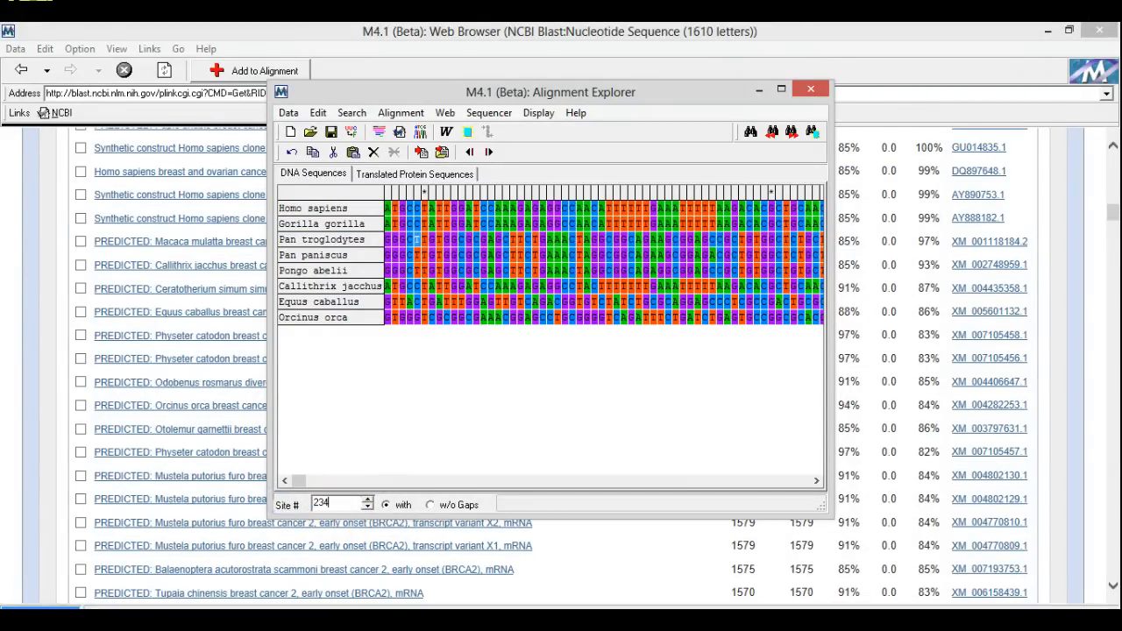
pyautogui.press('Return')
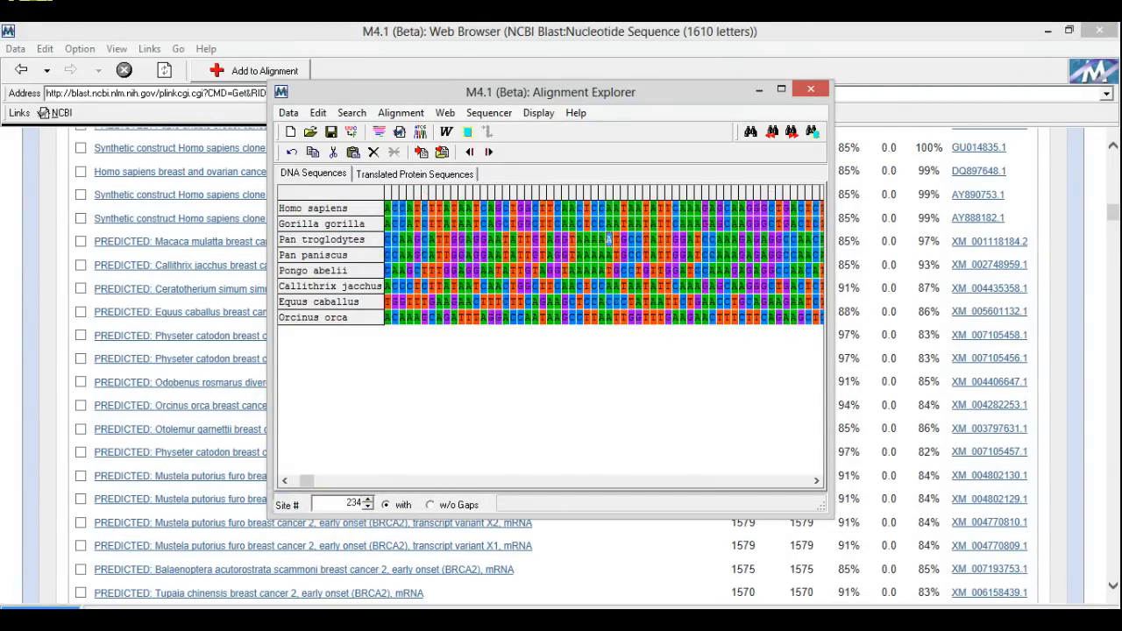
pyautogui.click(607, 241)
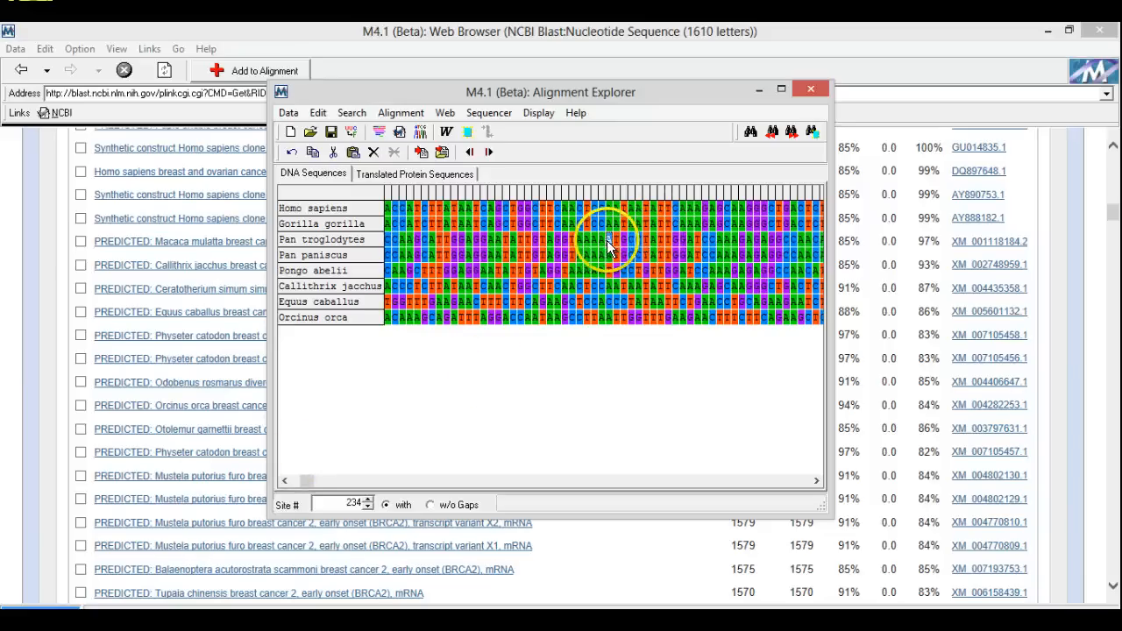
pyautogui.click(603, 247)
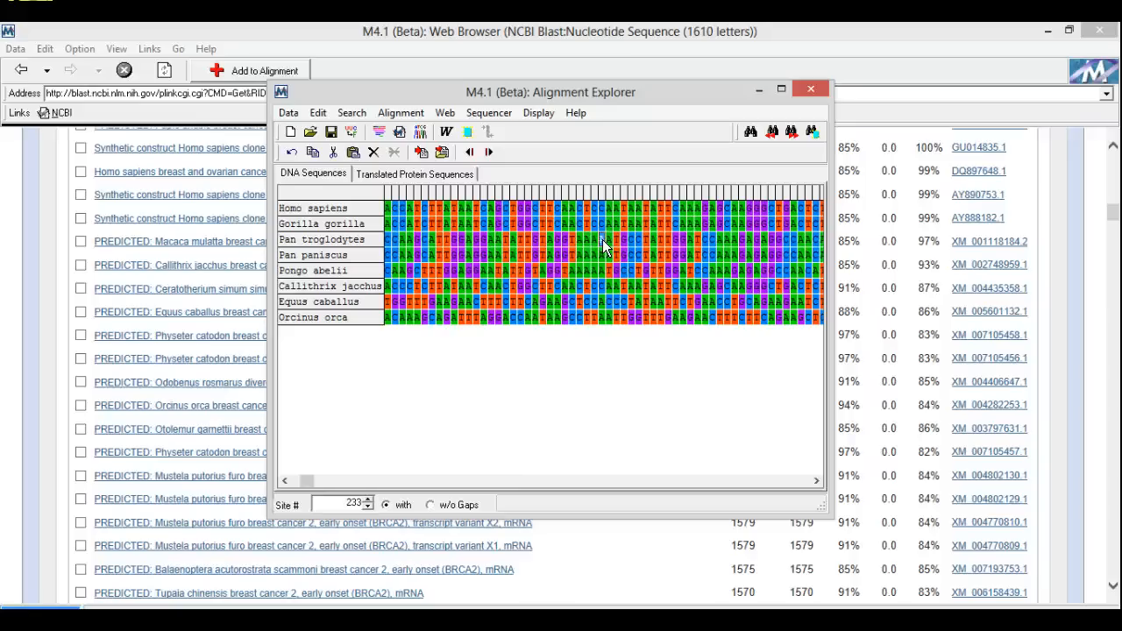
pyautogui.doubleClick(603, 246)
pyautogui.press('Delete')
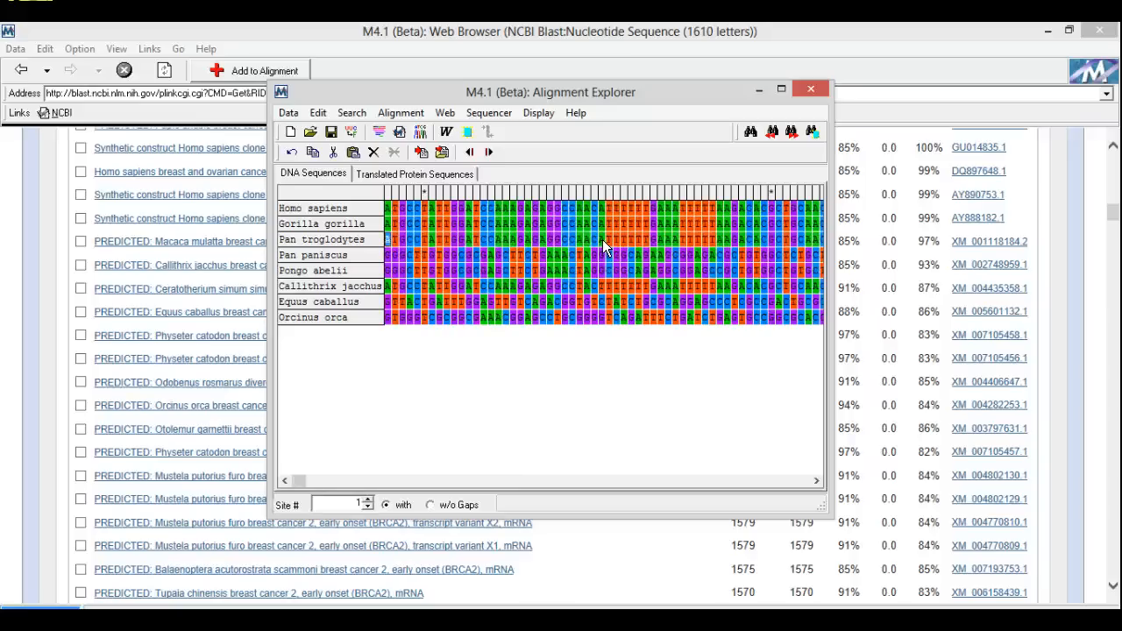
# Open the GenBank record of the Pan paniscus sequence, check its CDS range, and return to the alignment
pyautogui.click(351, 255)
pyautogui.rightClick(351, 254)
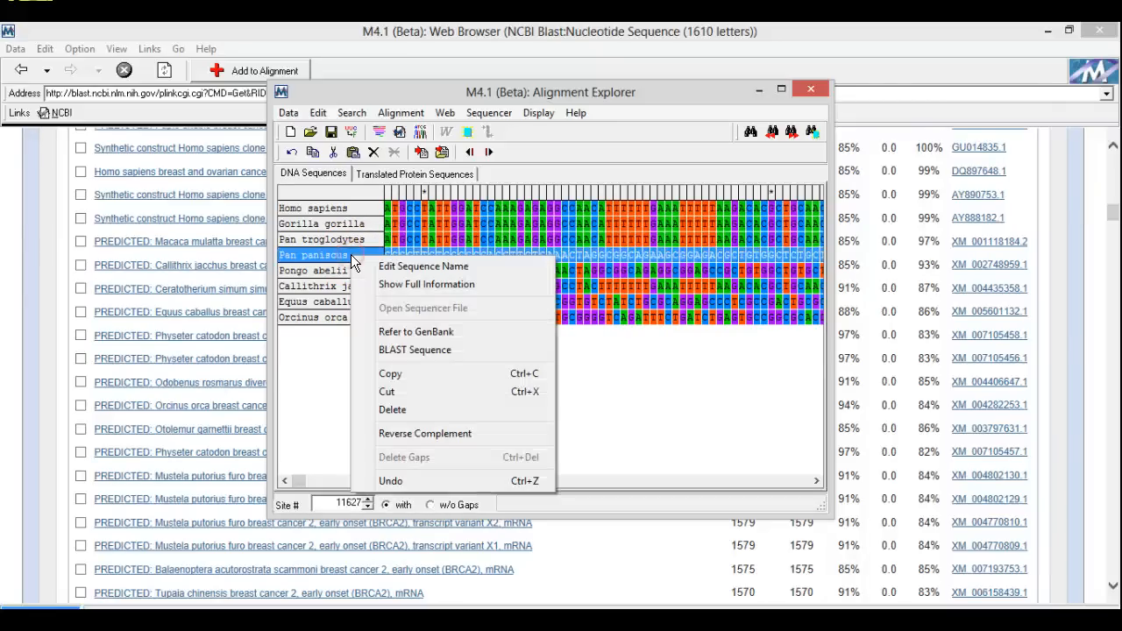
pyautogui.click(404, 331)
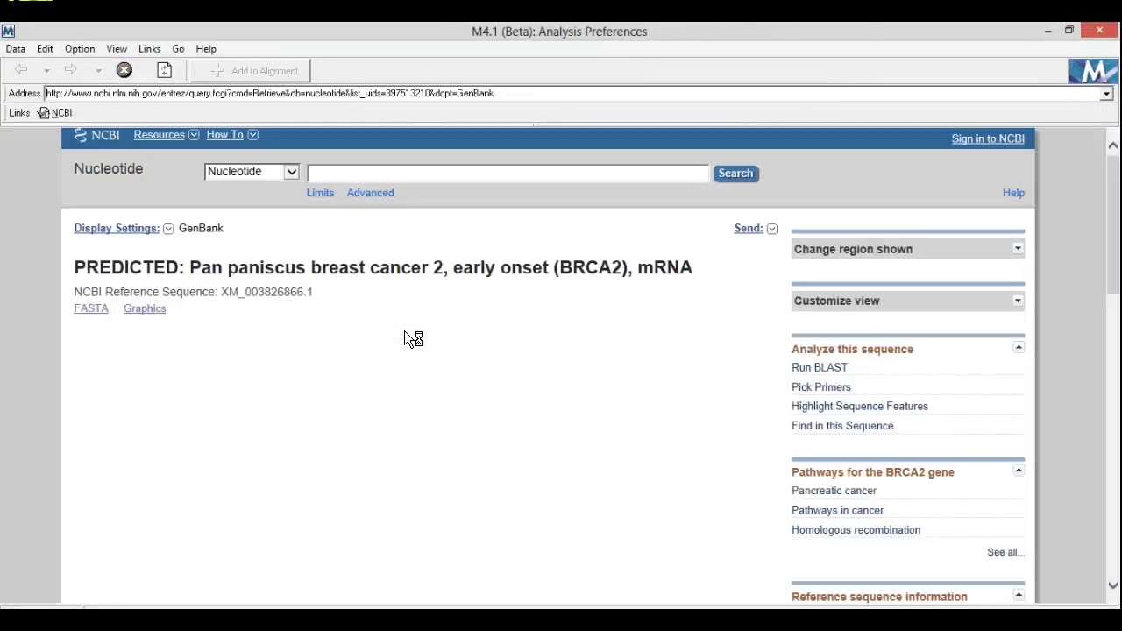
pyautogui.moveTo(1112, 164); pyautogui.dragTo(1115, 221)
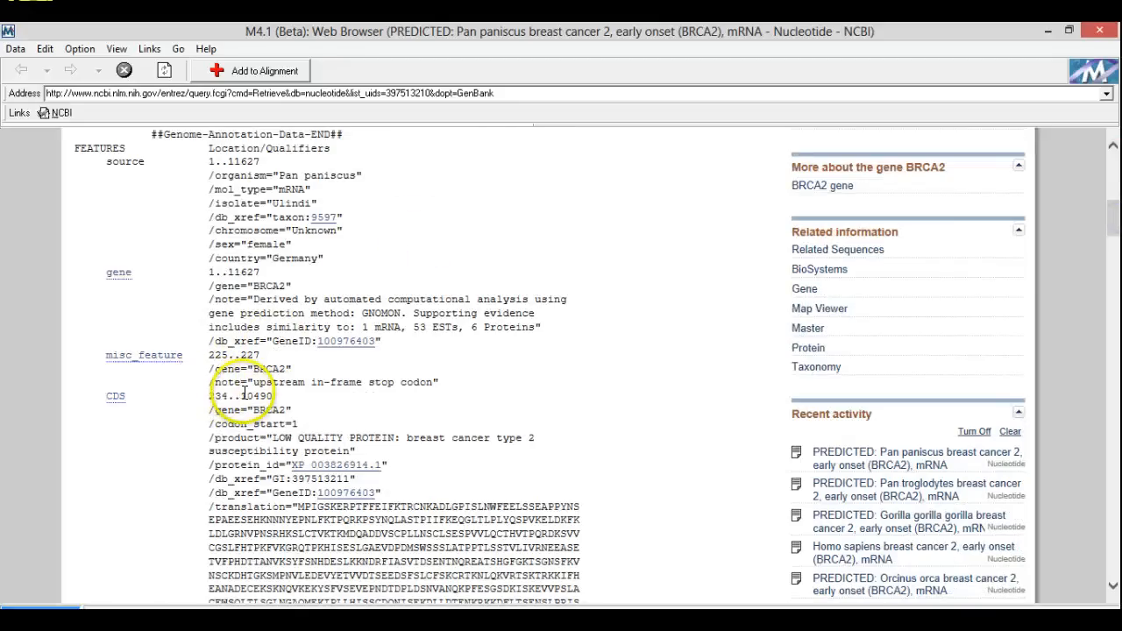
pyautogui.moveTo(1112, 32)
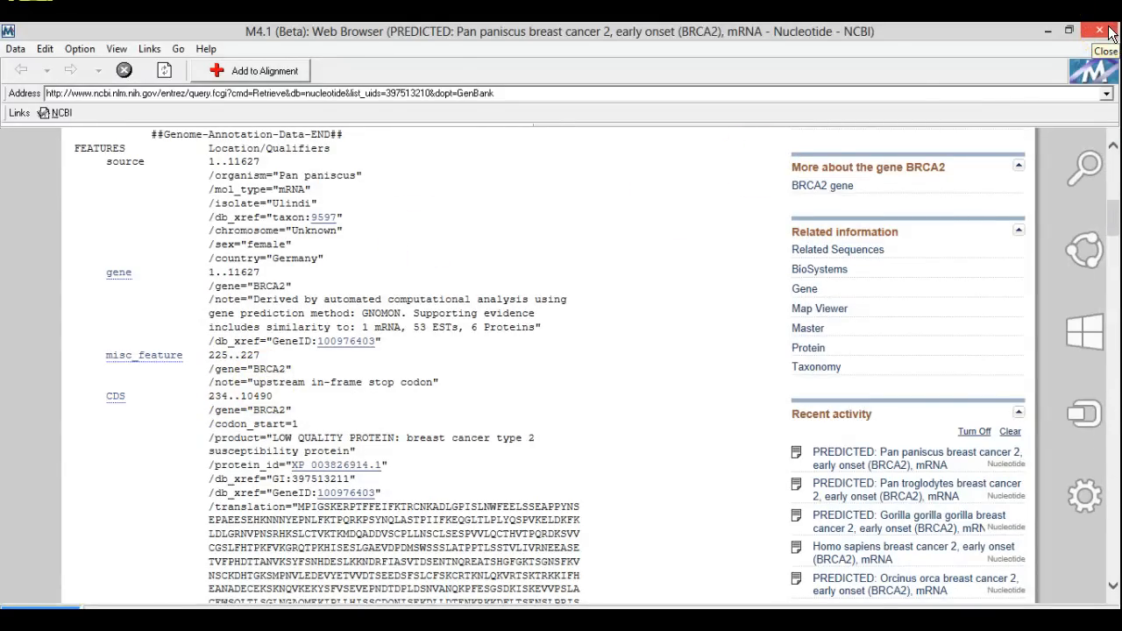
pyautogui.click(1111, 33)
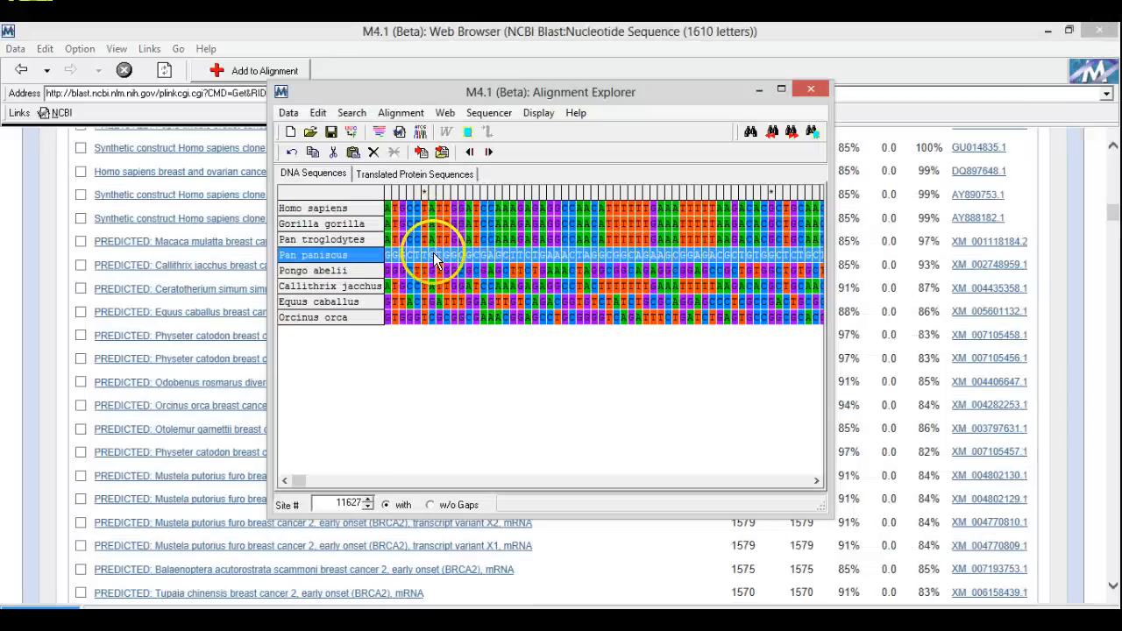
# Delete all Pan paniscus bases before site 234
pyautogui.click(433, 253)
pyautogui.doubleClick(339, 503)
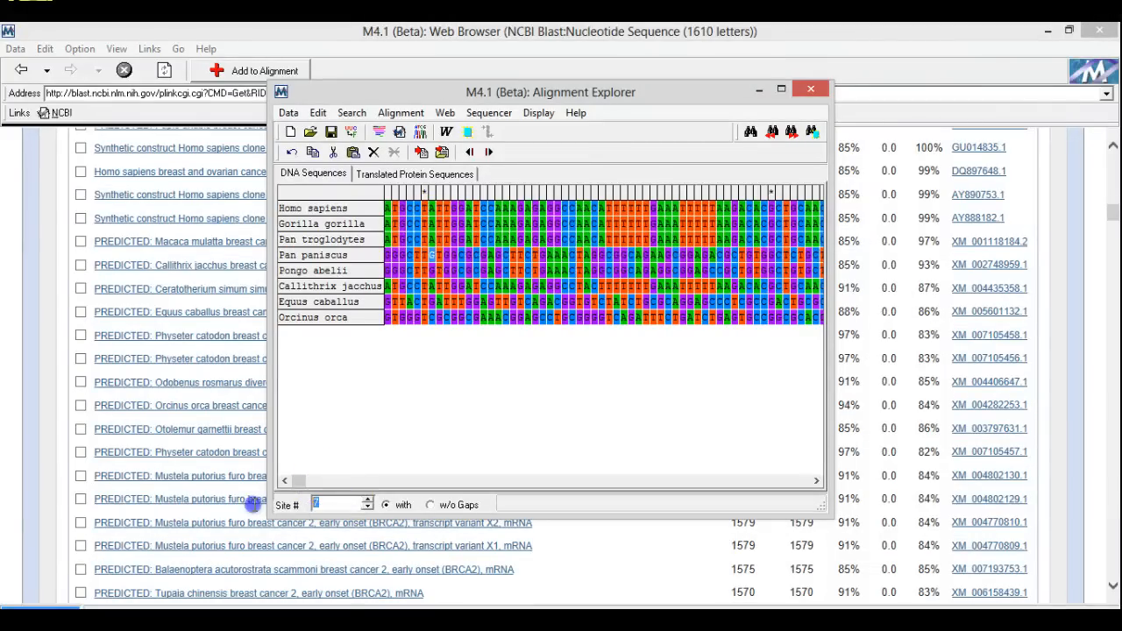
pyautogui.write('234')
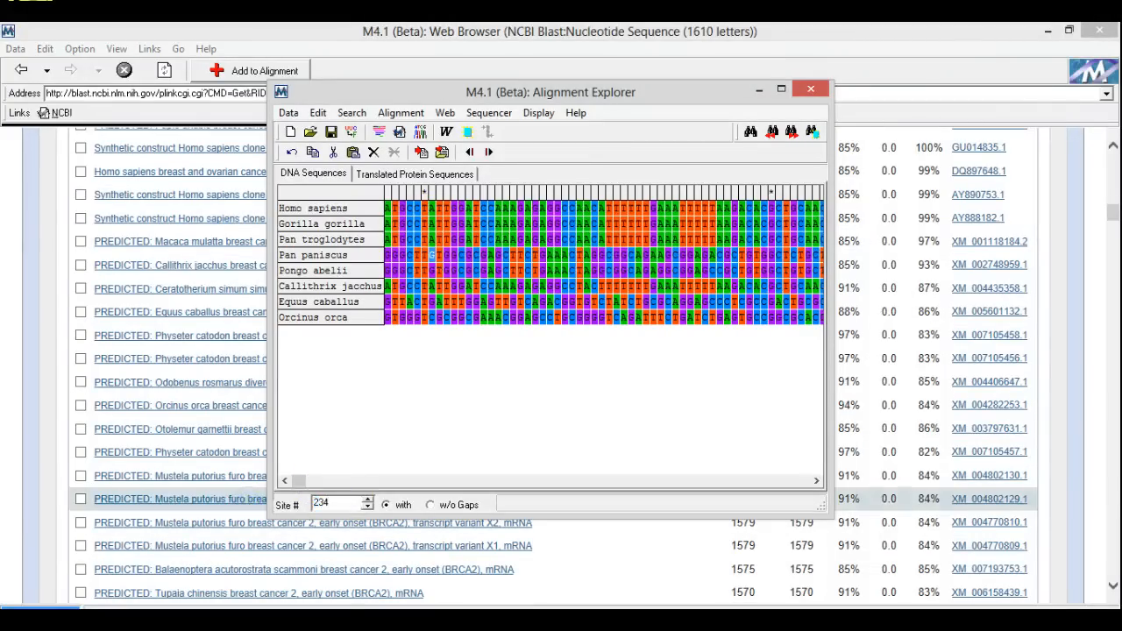
pyautogui.press('Return')
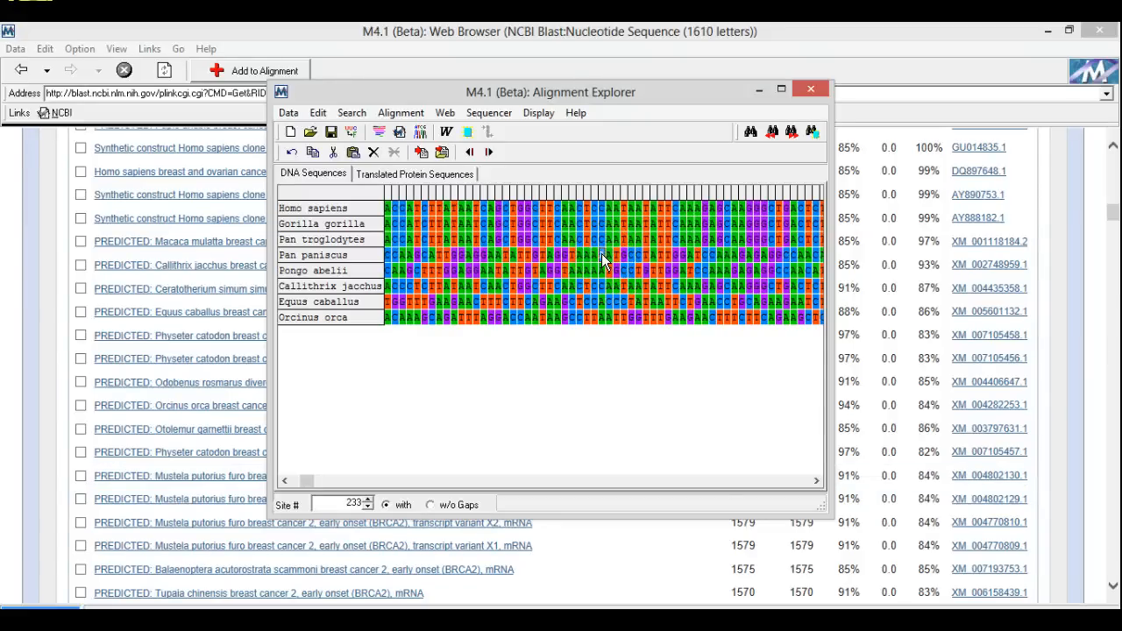
pyautogui.doubleClick(601, 253)
pyautogui.hotkey('ctrl', 'r')
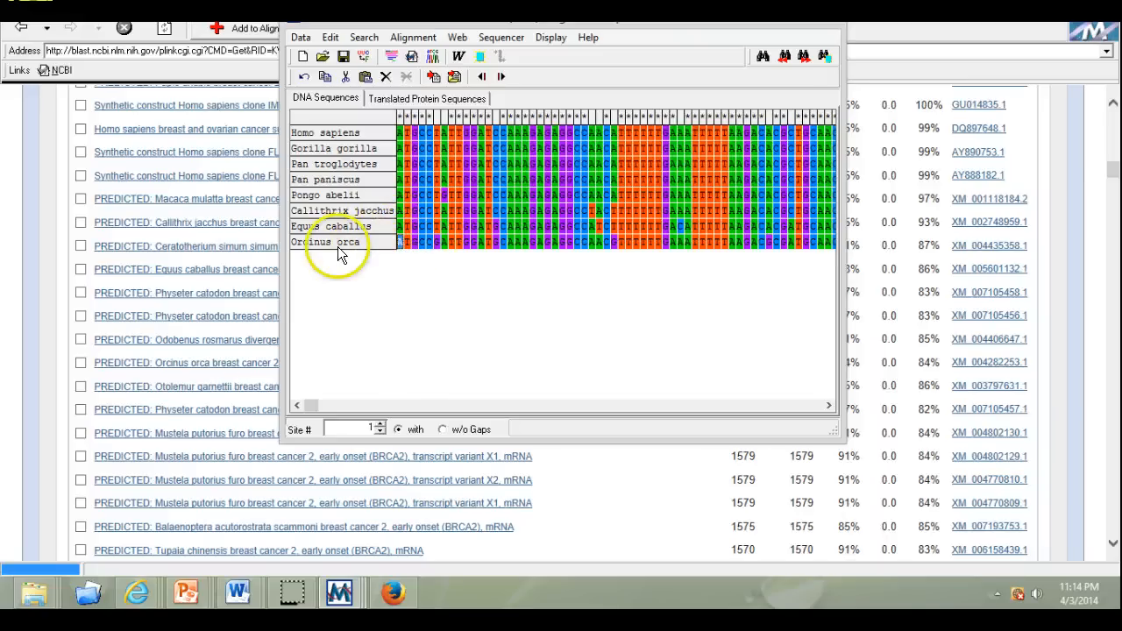
# Delete every site from 10219 to the end of the alignment in all eight sequences
pyautogui.click(401, 244)
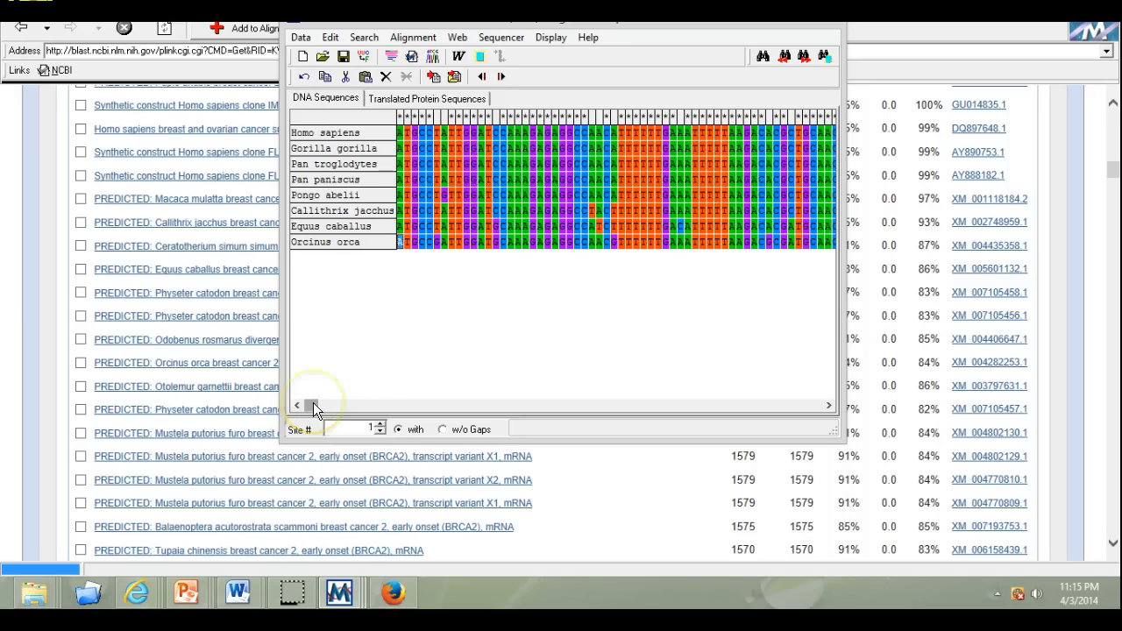
pyautogui.moveTo(314, 408); pyautogui.dragTo(769, 428)
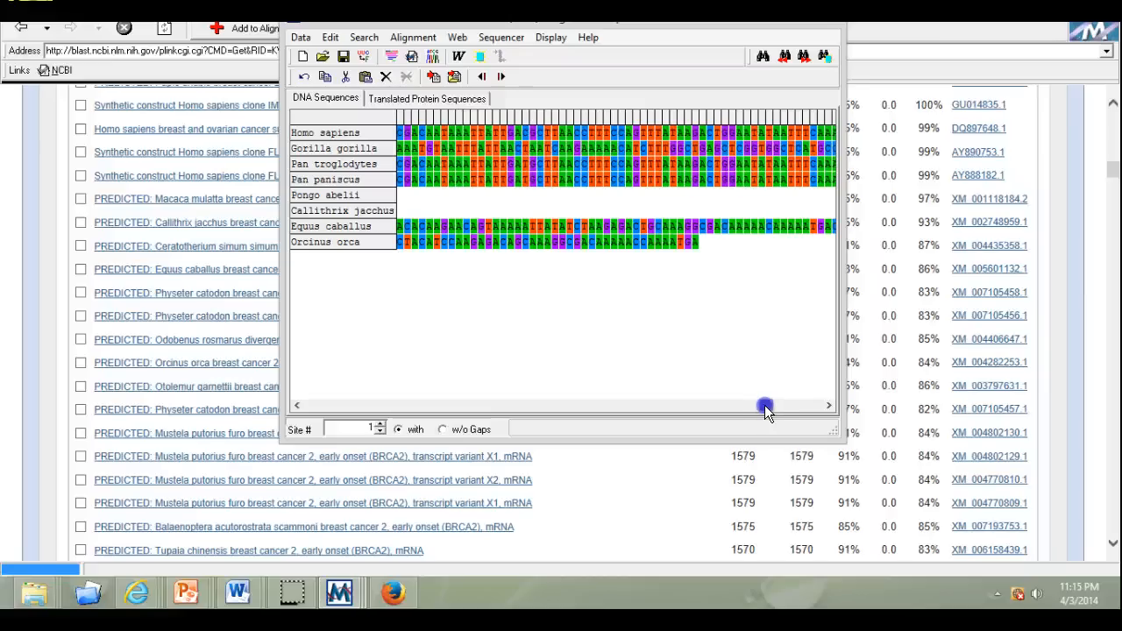
pyautogui.moveTo(764, 405); pyautogui.dragTo(763, 408)
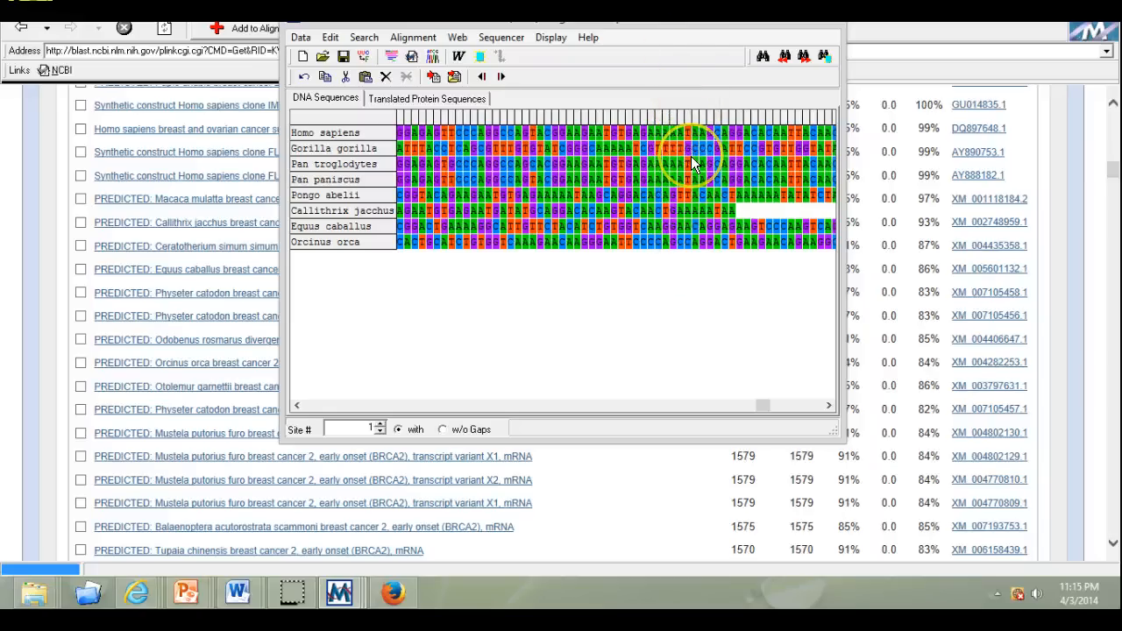
pyautogui.click(675, 118)
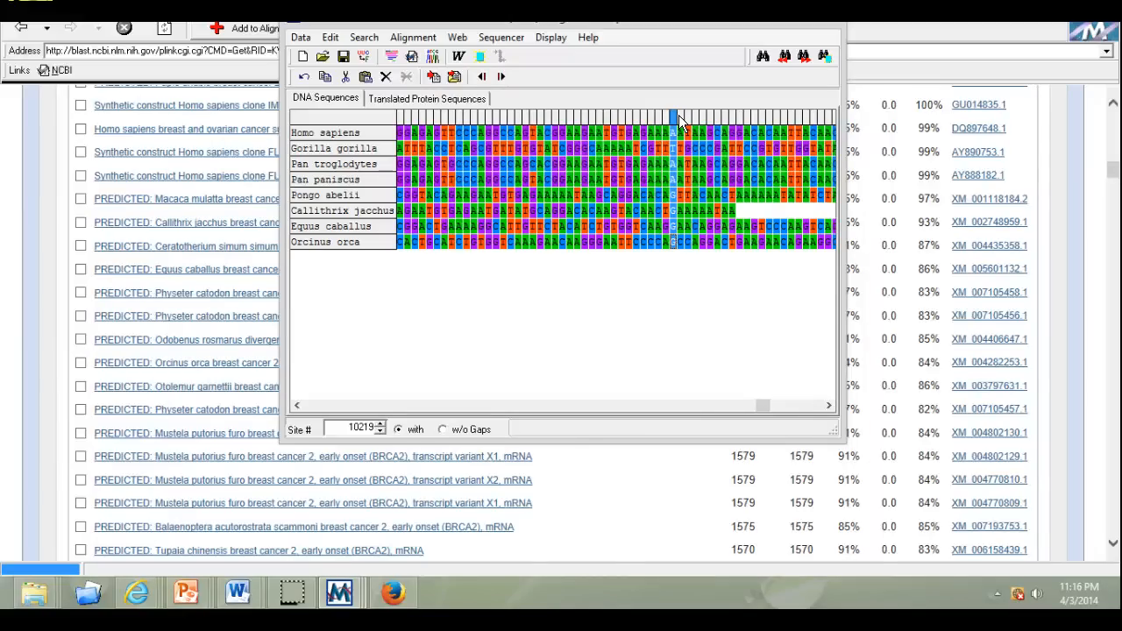
pyautogui.hotkey('shift', 'End')
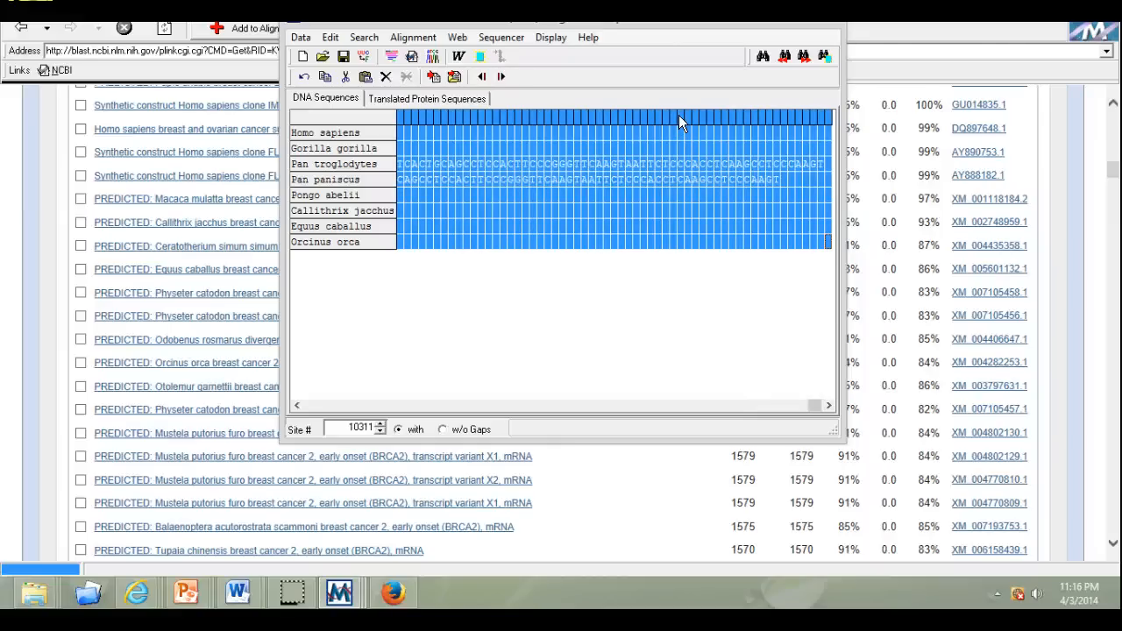
pyautogui.press('Delete')
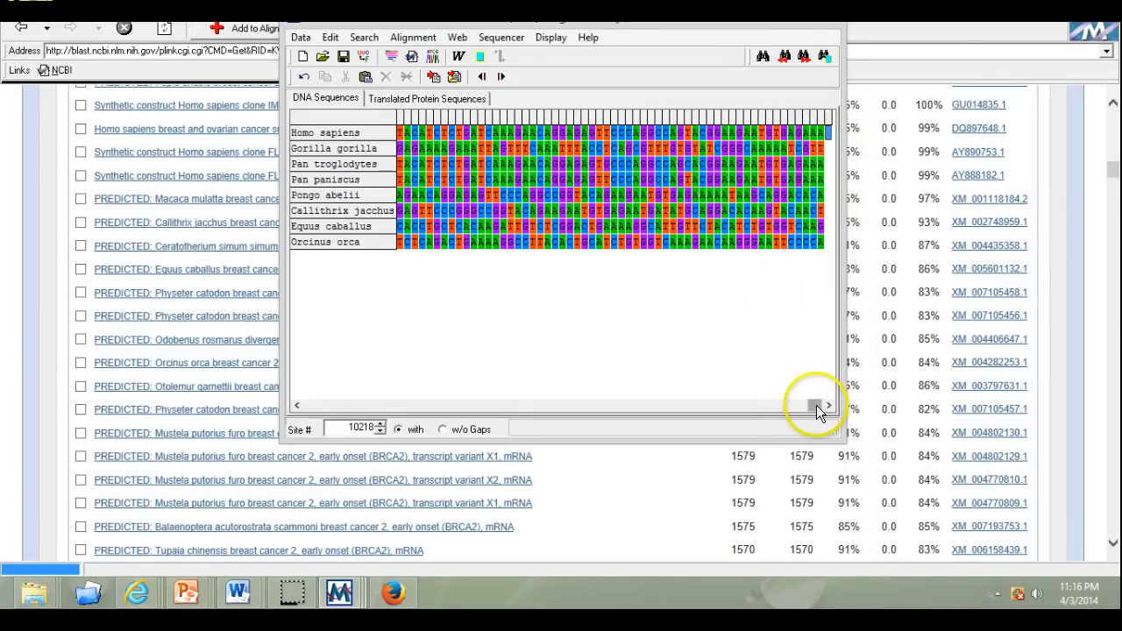
# Align all sequences by ClustalW with the default DNA parameters and clear the selection
pyautogui.moveTo(817, 412); pyautogui.dragTo(307, 419)
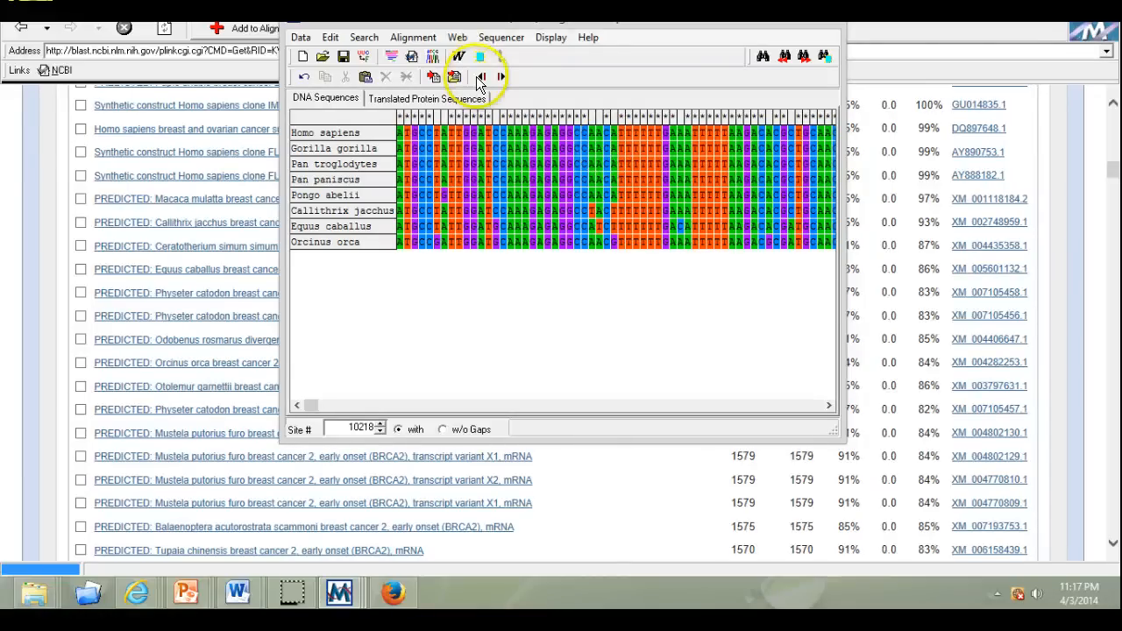
pyautogui.click(425, 39)
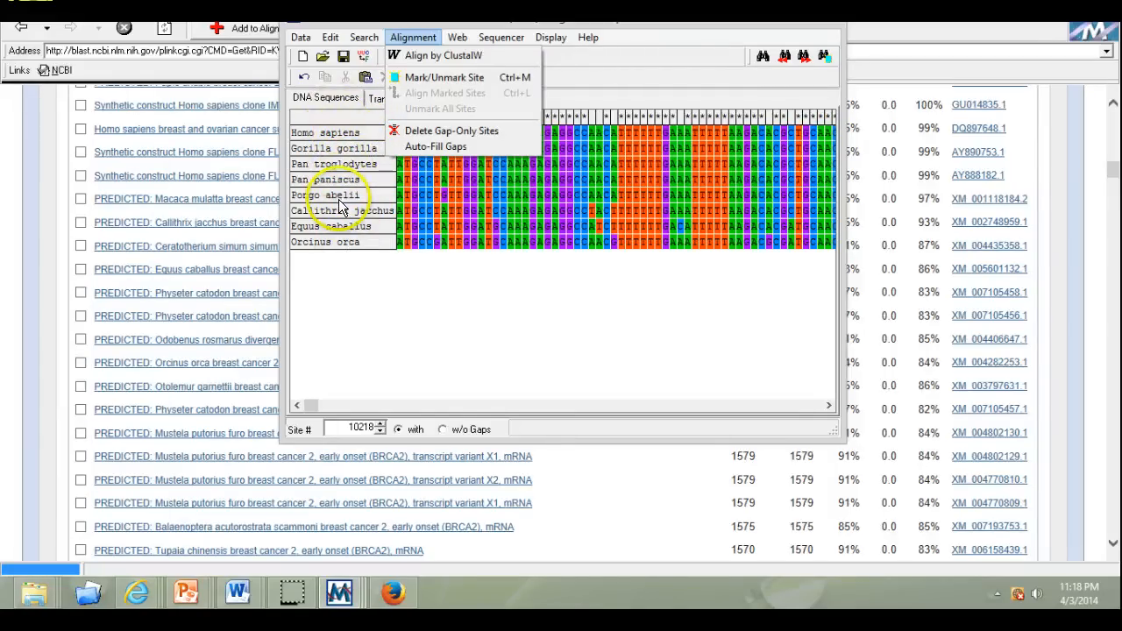
pyautogui.click(424, 56)
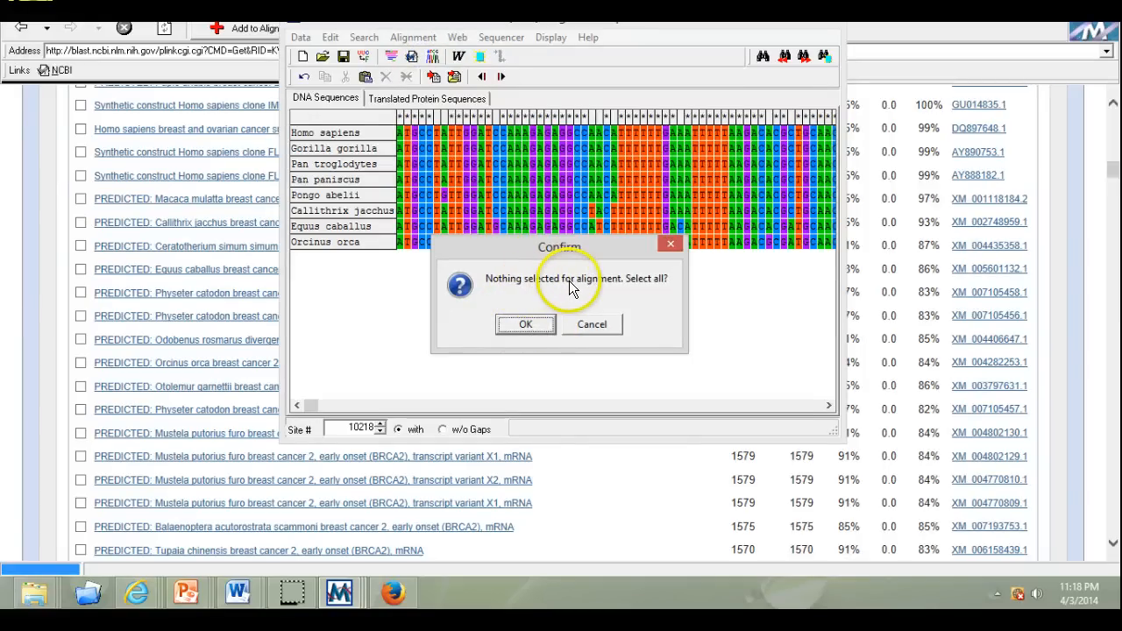
pyautogui.click(523, 325)
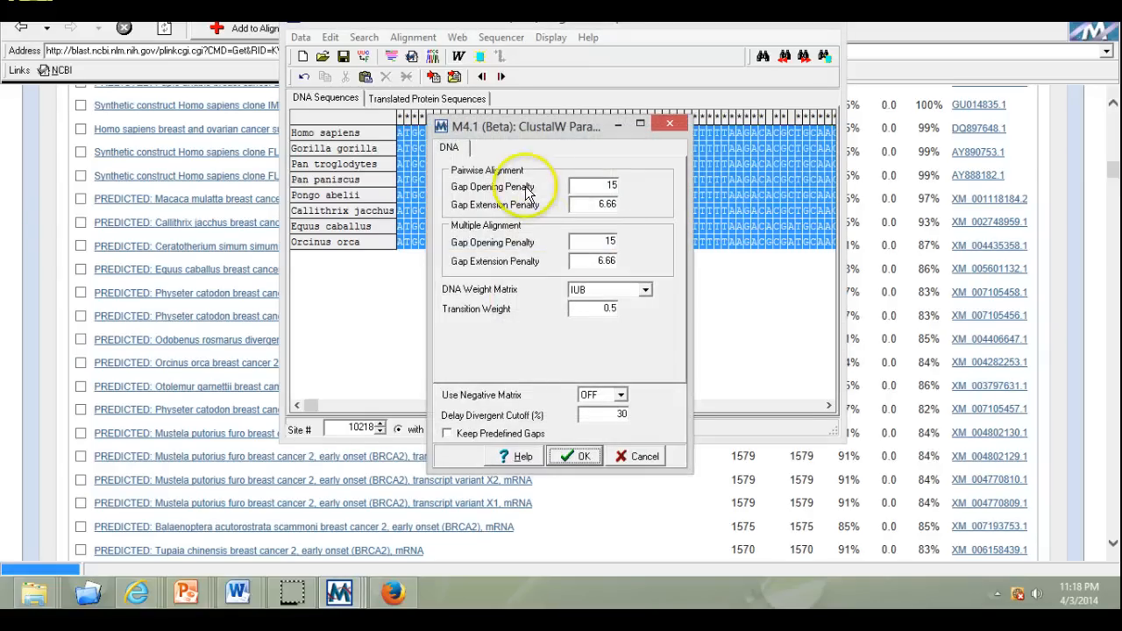
pyautogui.click(582, 457)
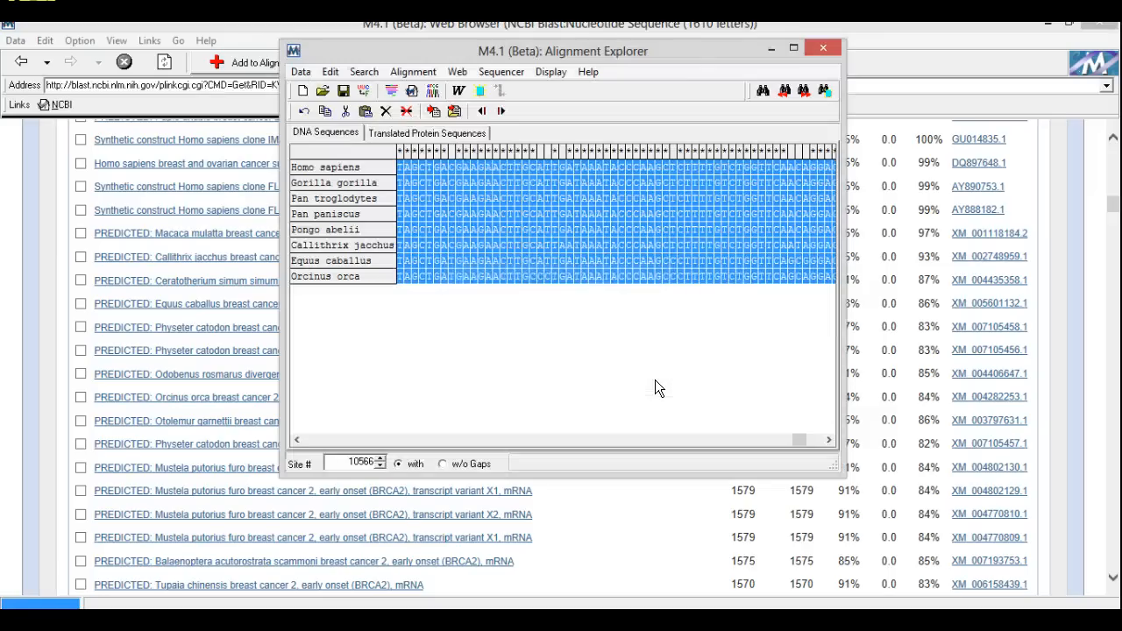
pyautogui.click(615, 253)
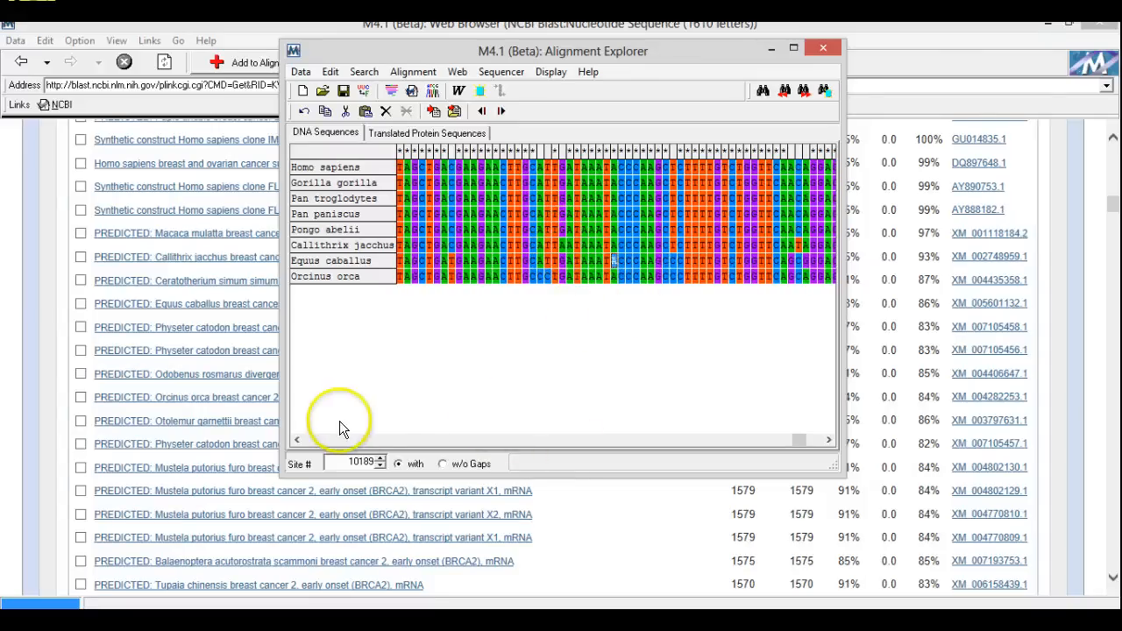
# Examine the gaps in the aligned DNA sequences back to the first site and maximize the Alignment Explorer
pyautogui.moveTo(798, 445); pyautogui.dragTo(333, 366)
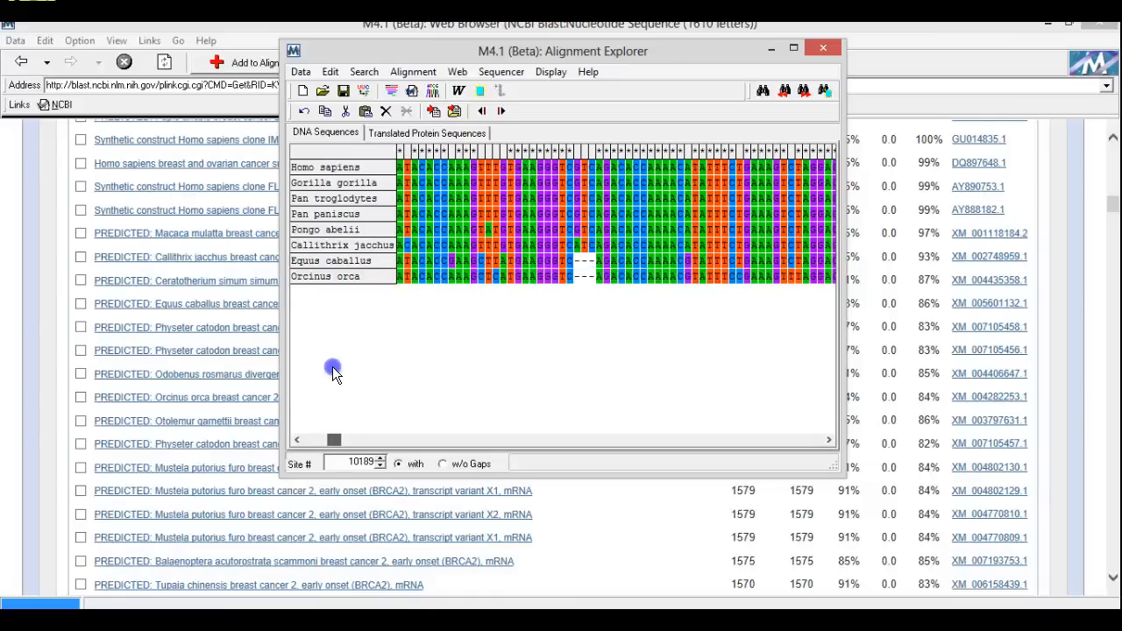
pyautogui.click(579, 269)
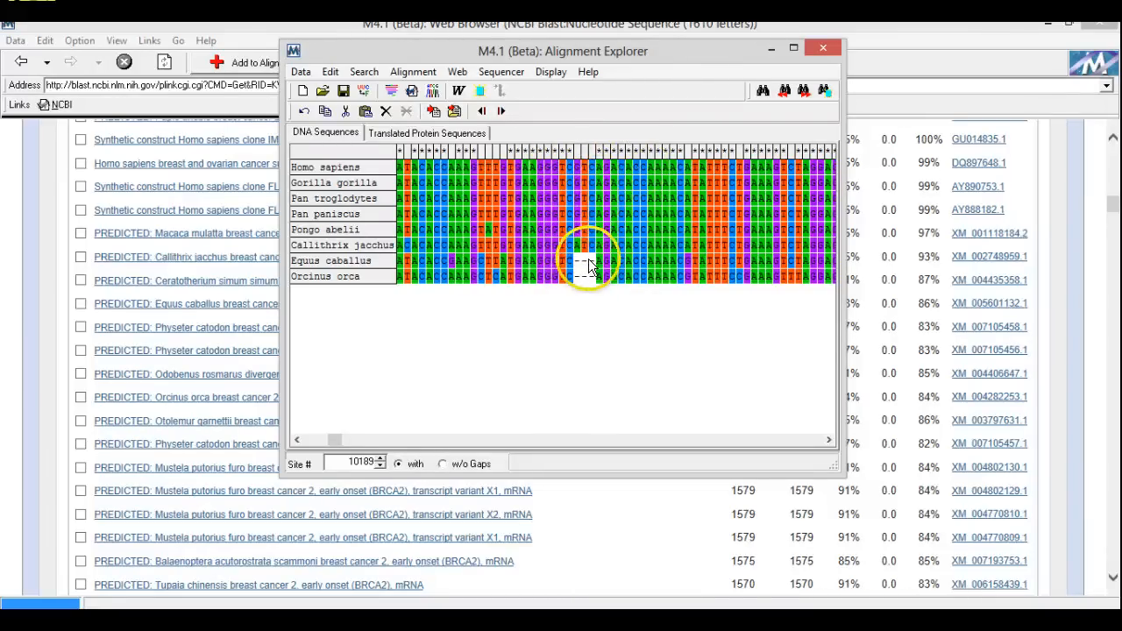
pyautogui.moveTo(332, 440); pyautogui.dragTo(358, 445)
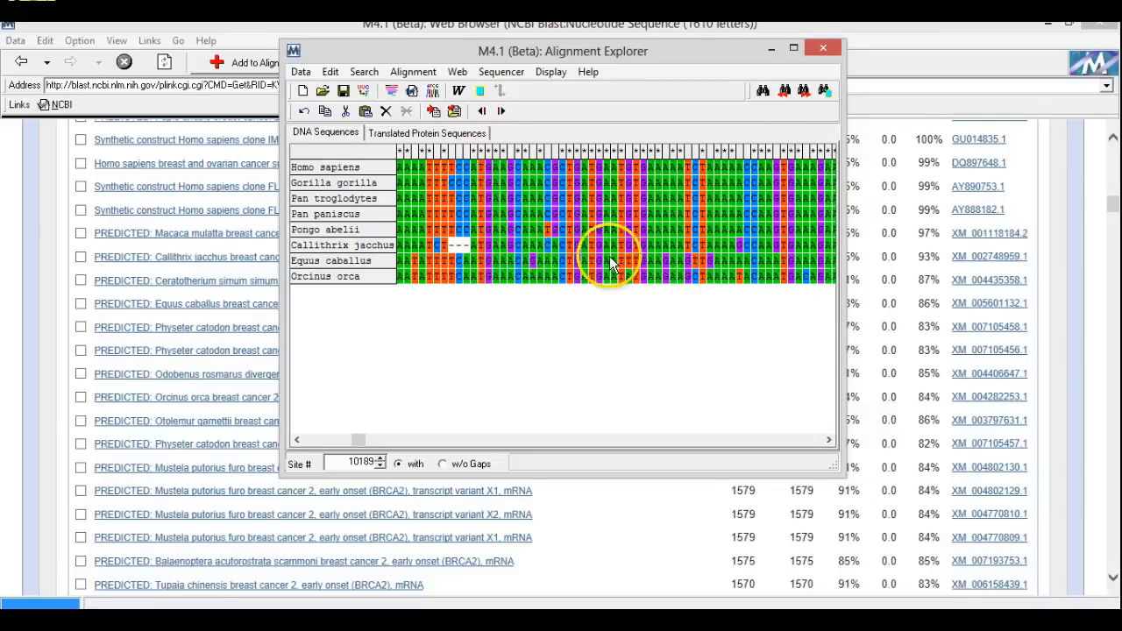
pyautogui.moveTo(343, 440); pyautogui.dragTo(302, 441)
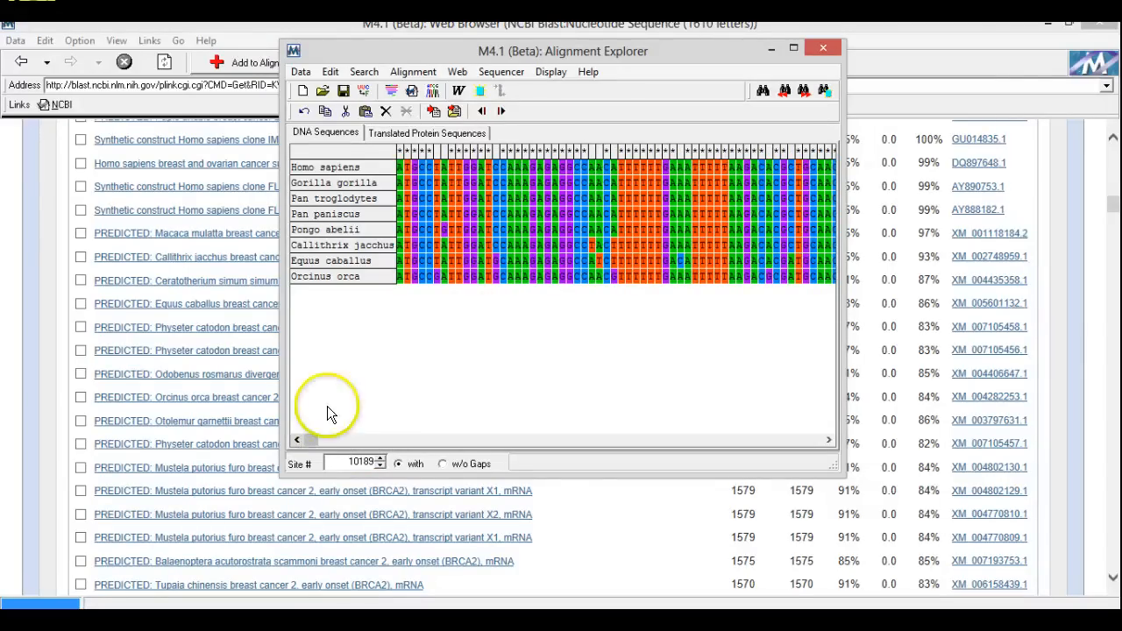
pyautogui.click(793, 50)
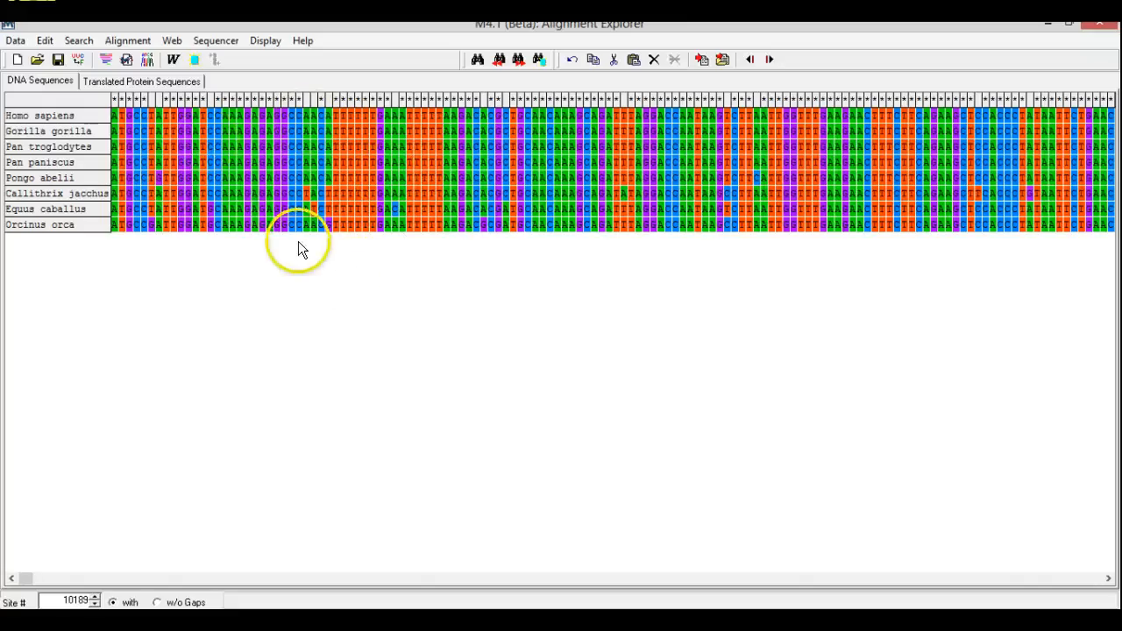
# Examine the translated protein sequences for gaps and unknown residues, then return to the DNA sequences
pyautogui.click(137, 82)
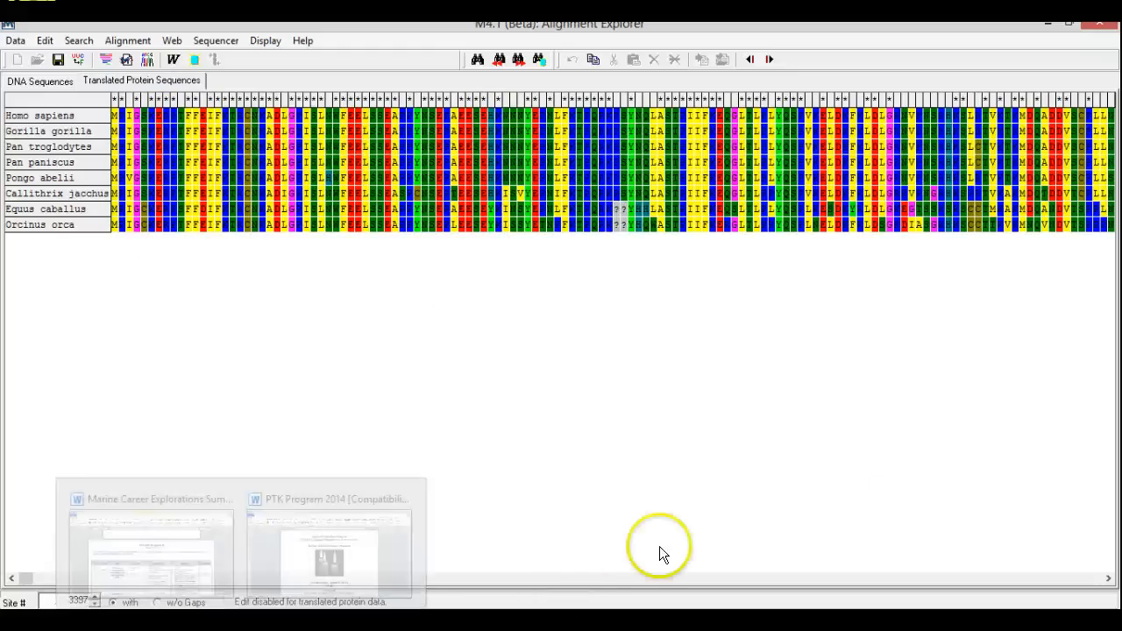
pyautogui.click(563, 577)
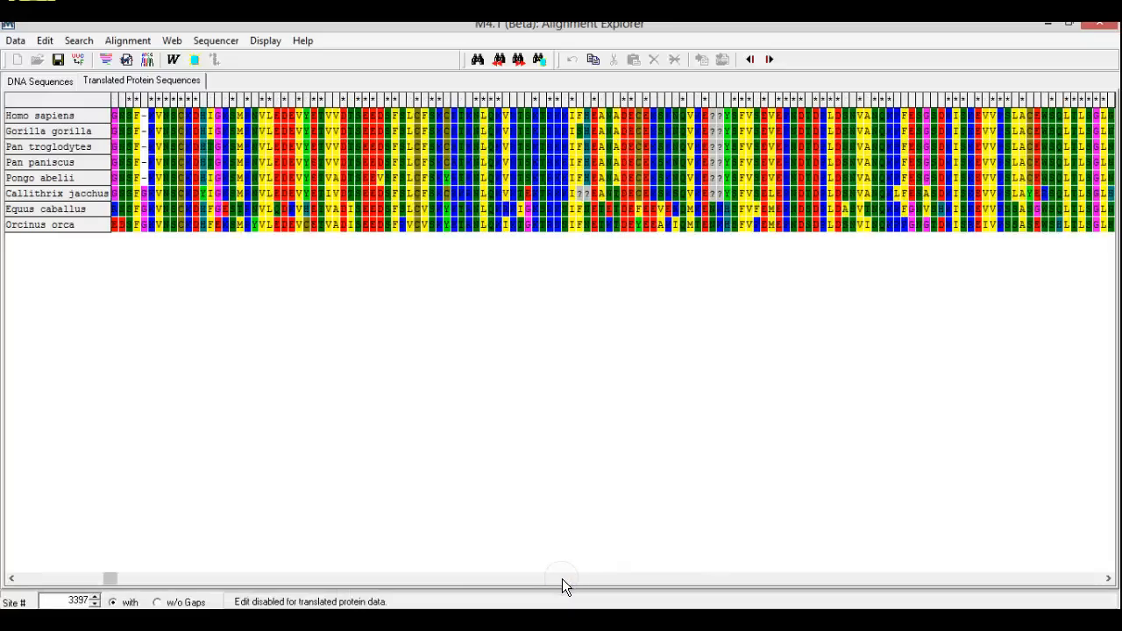
pyautogui.click(562, 579)
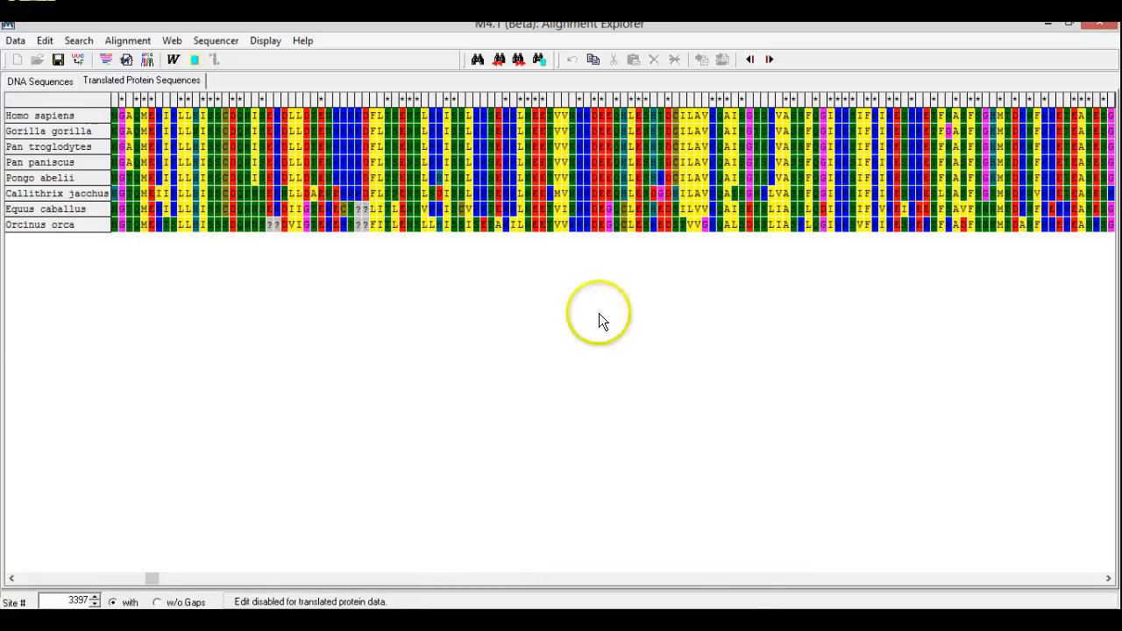
pyautogui.click(731, 578)
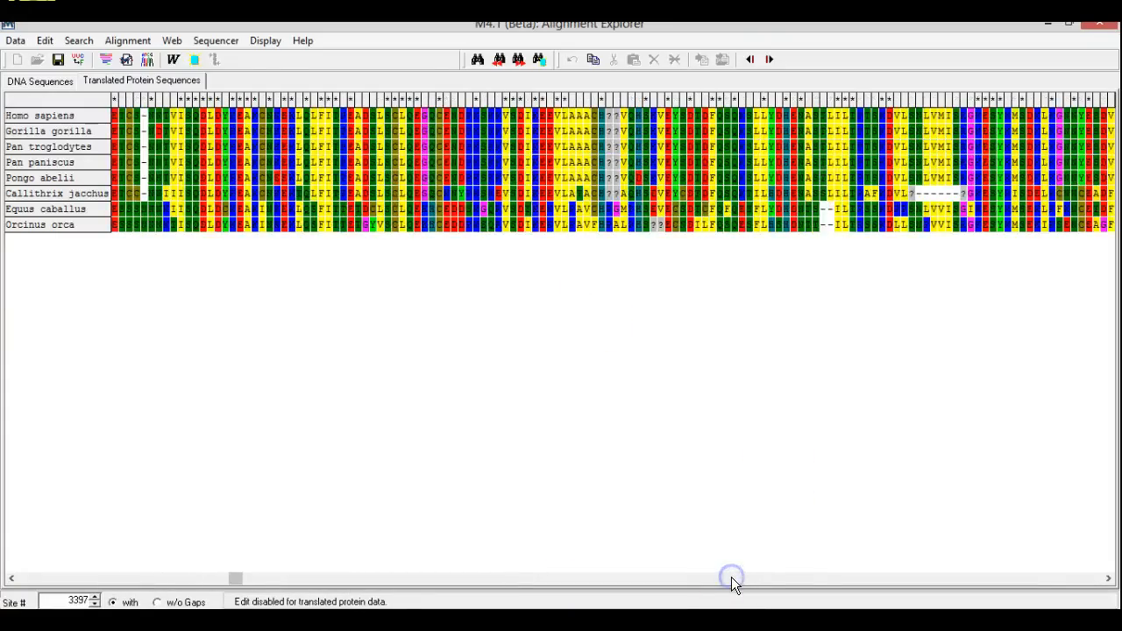
pyautogui.click(731, 579)
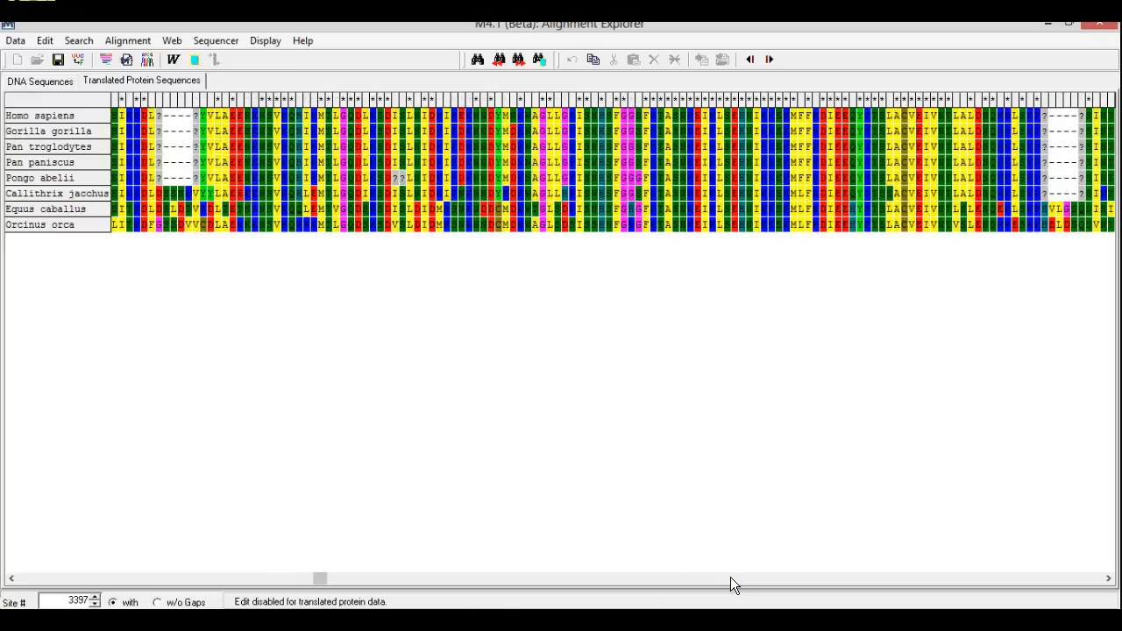
pyautogui.moveTo(318, 580); pyautogui.dragTo(17, 530)
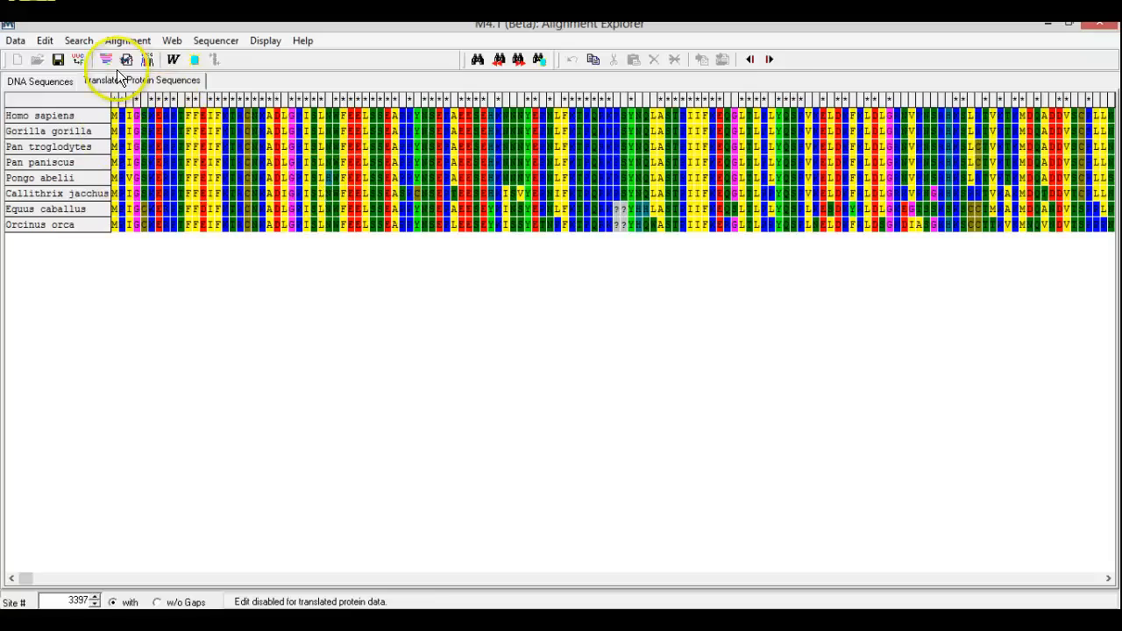
pyautogui.click(57, 81)
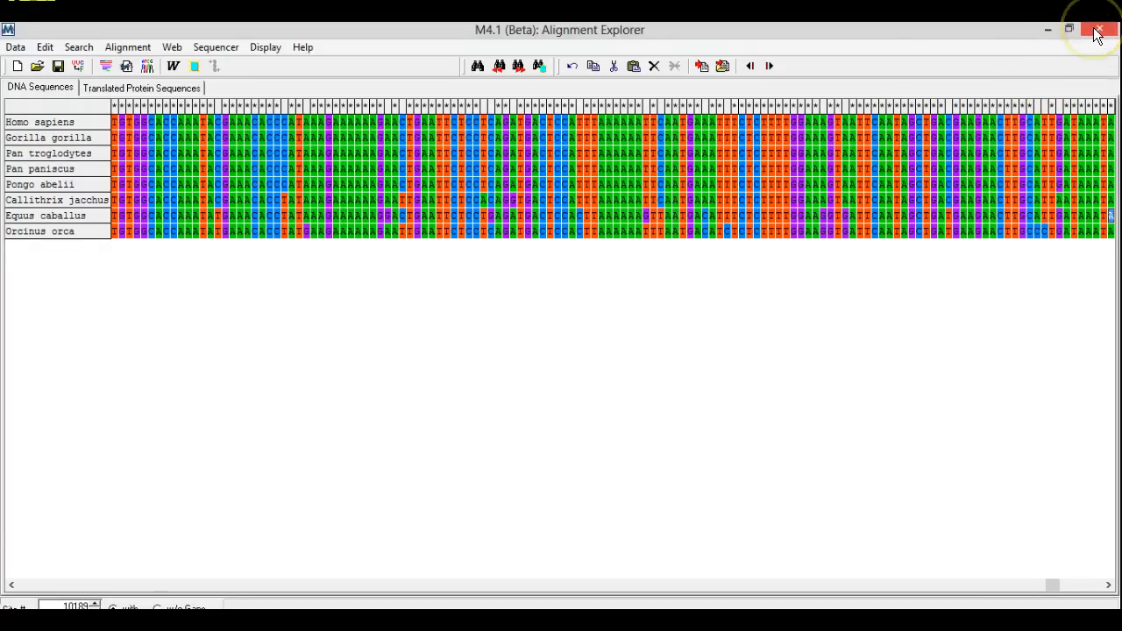
# Close the Alignment Explorer and save the alignment session to the Desktop, named brca2 followed by the author's first name
pyautogui.click(1098, 31)
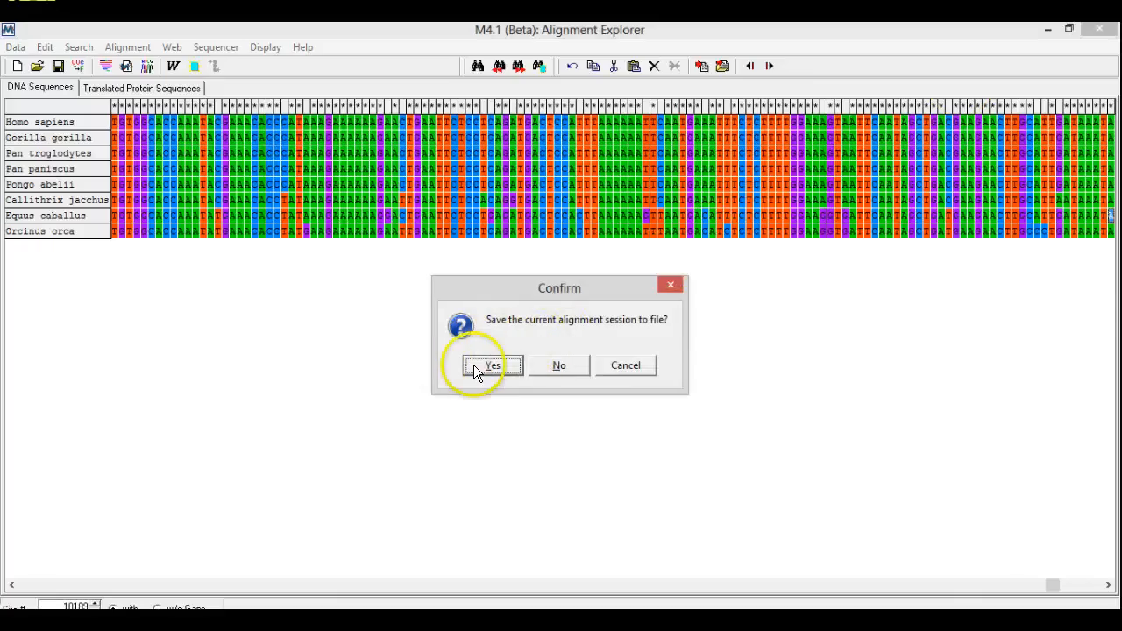
pyautogui.click(484, 364)
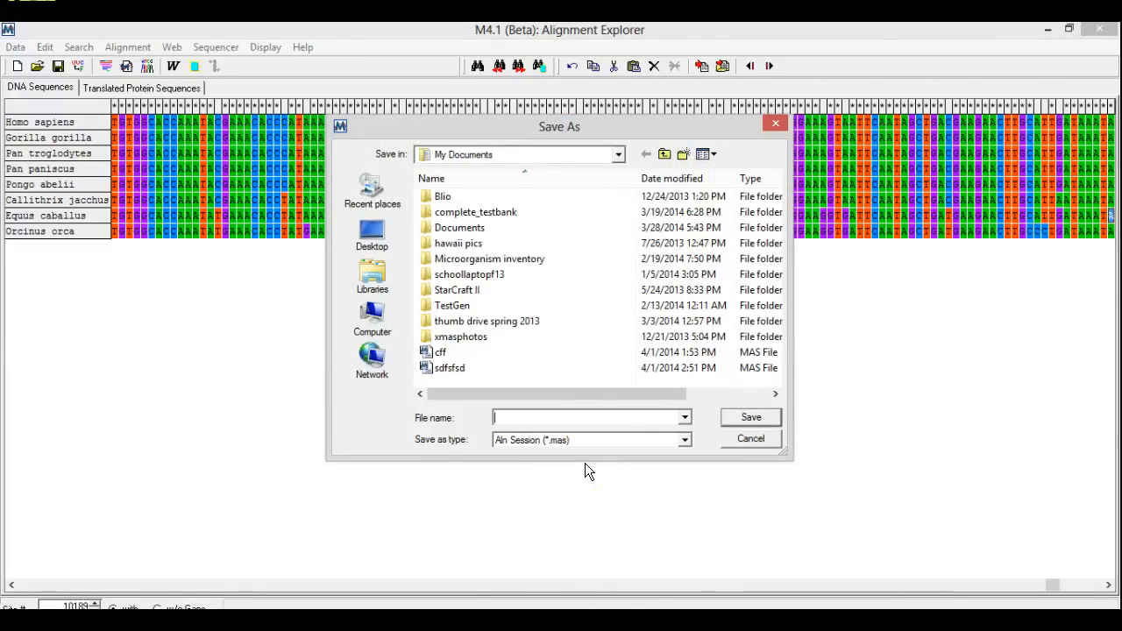
pyautogui.write('brca2 brie')
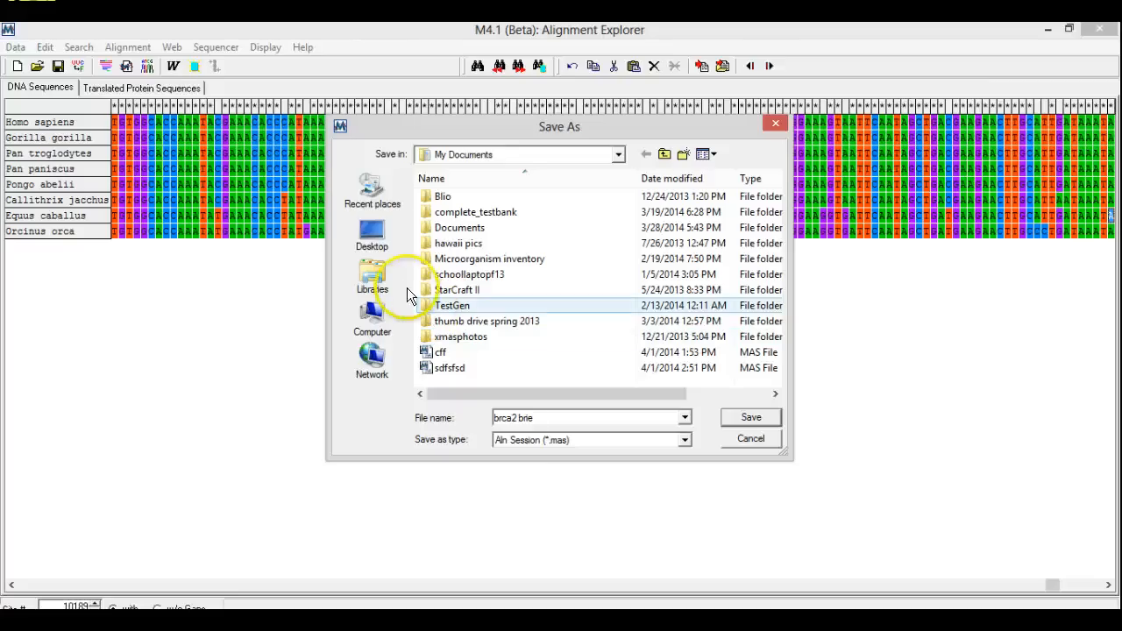
pyautogui.click(374, 234)
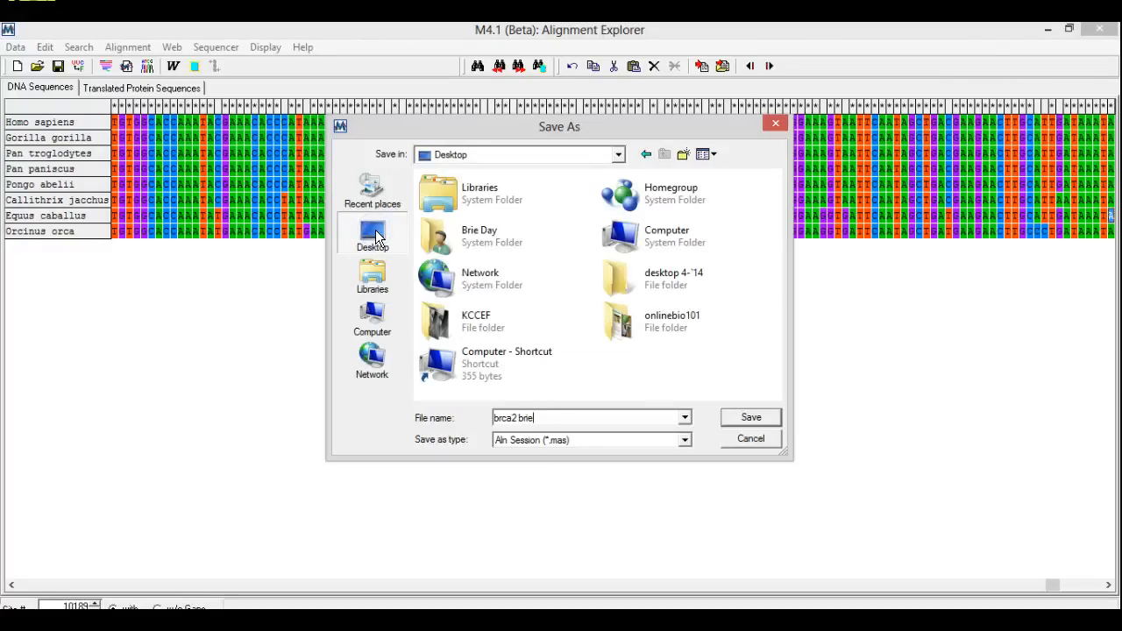
pyautogui.click(747, 417)
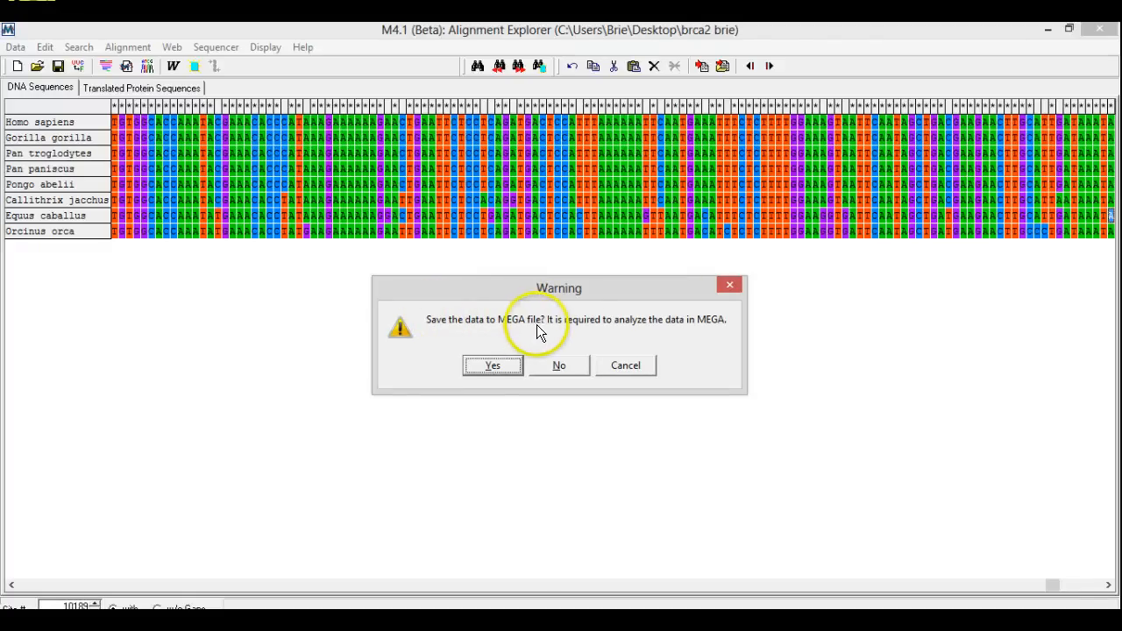
# Save the alignment data to the Desktop as a MEGA file named jhkjhjk
pyautogui.click(489, 367)
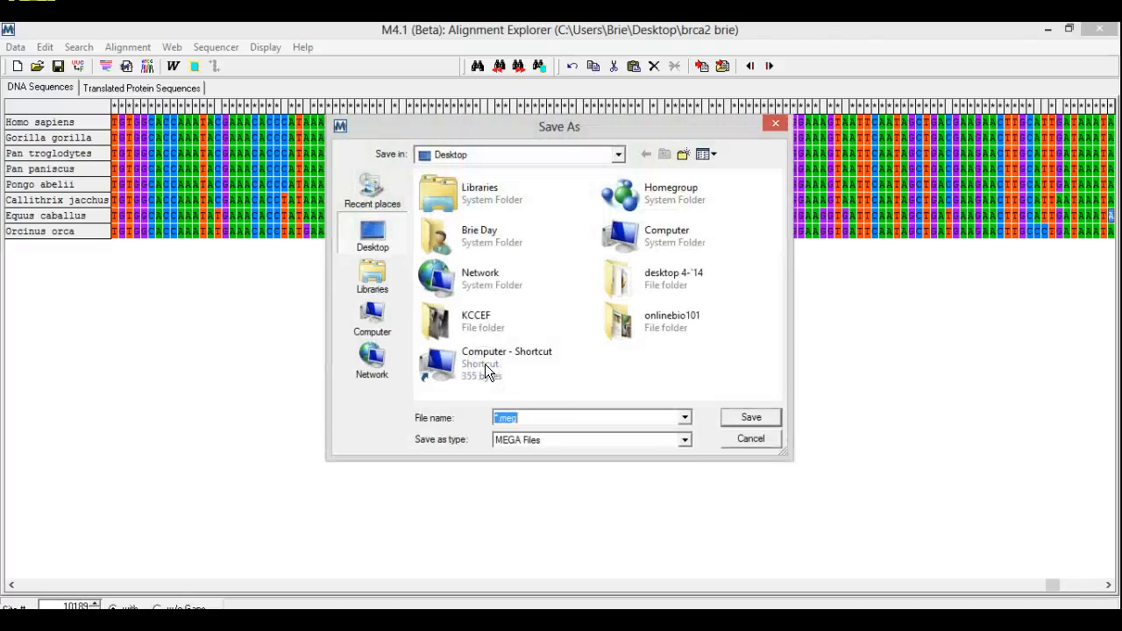
pyautogui.click(484, 364)
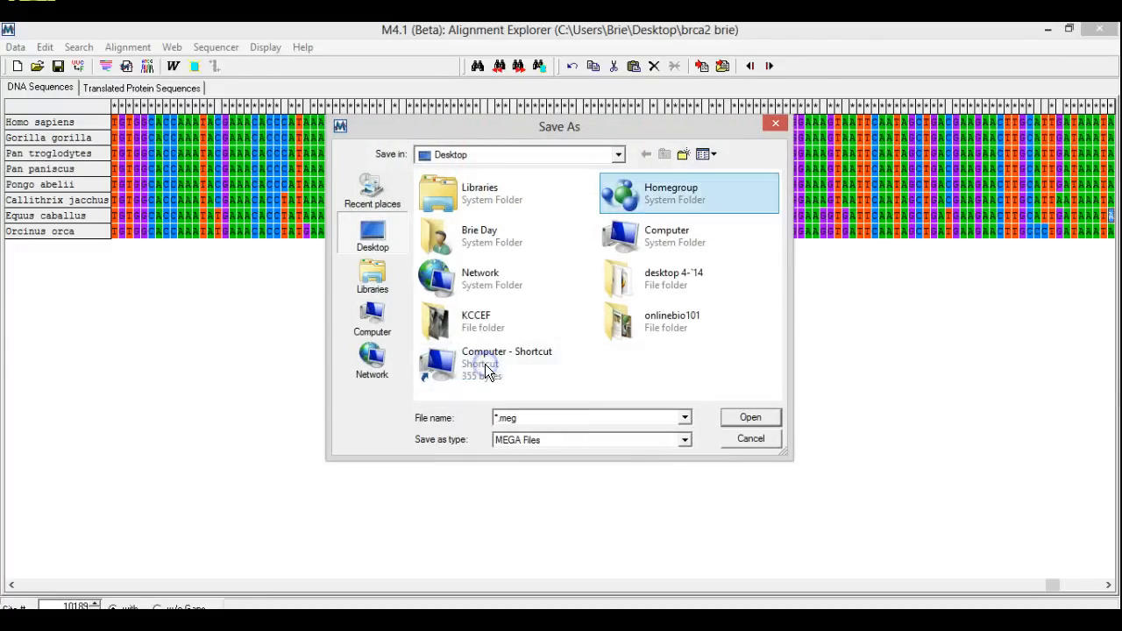
pyautogui.click(443, 421)
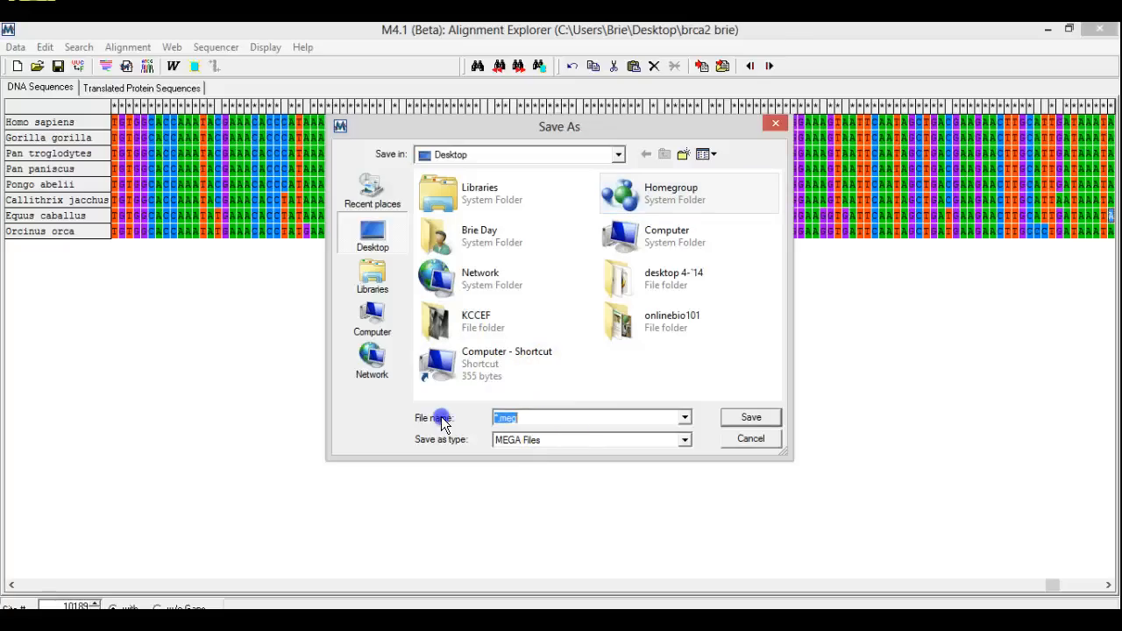
pyautogui.write('jhkjhjk')
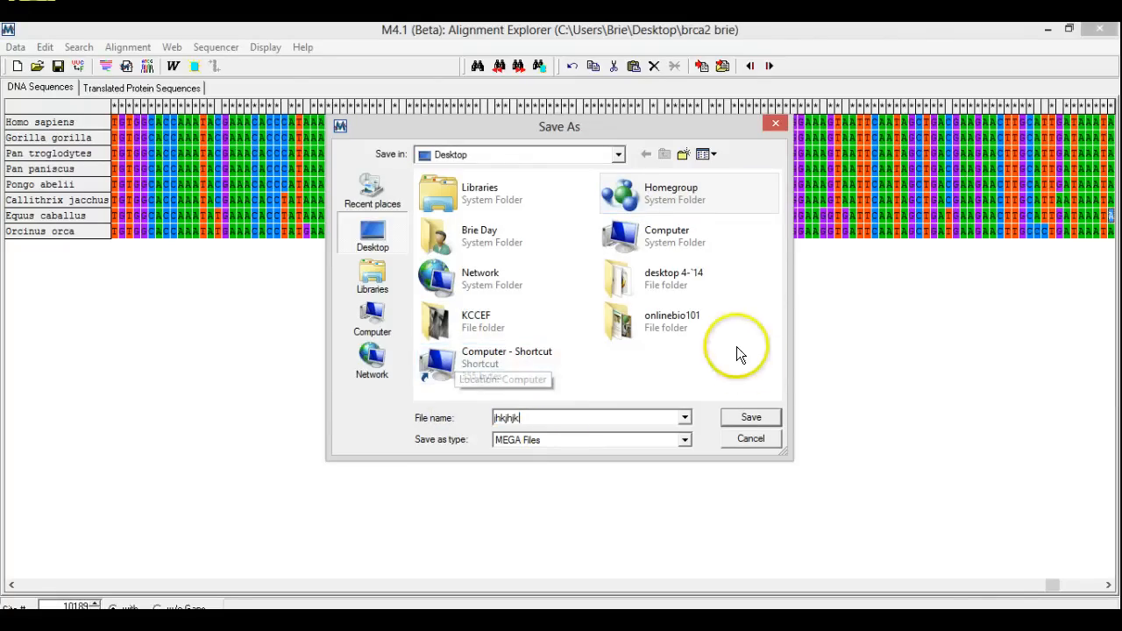
pyautogui.click(740, 414)
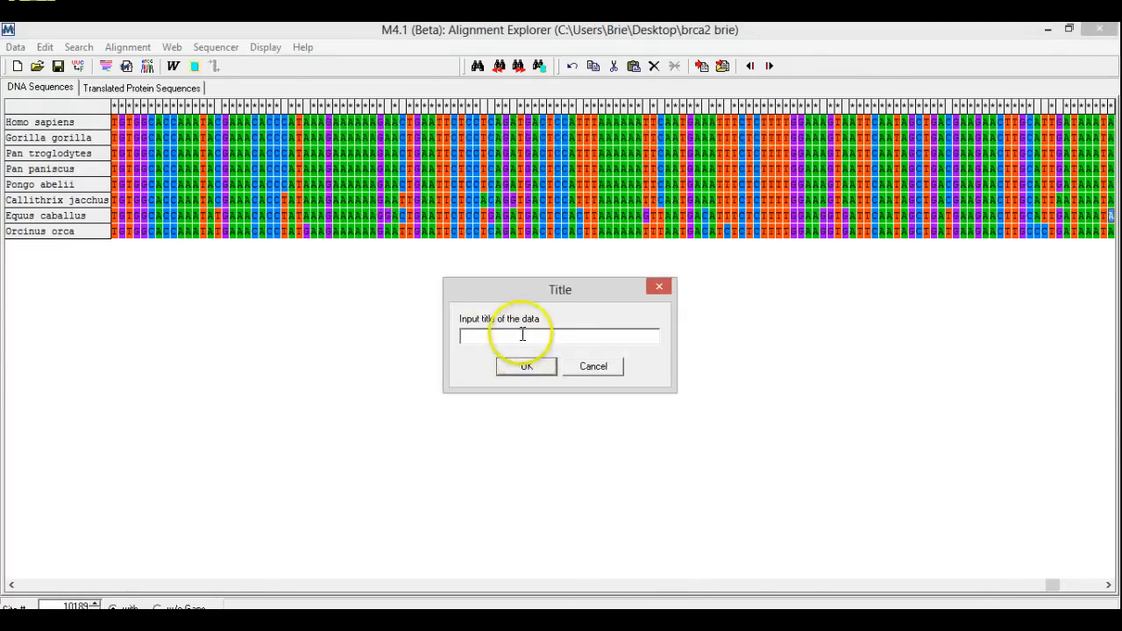
# Title the data brca2 followed by the author's first name and declare it protein-coding nucleotide sequence data
pyautogui.write('hgfjfgfgh')
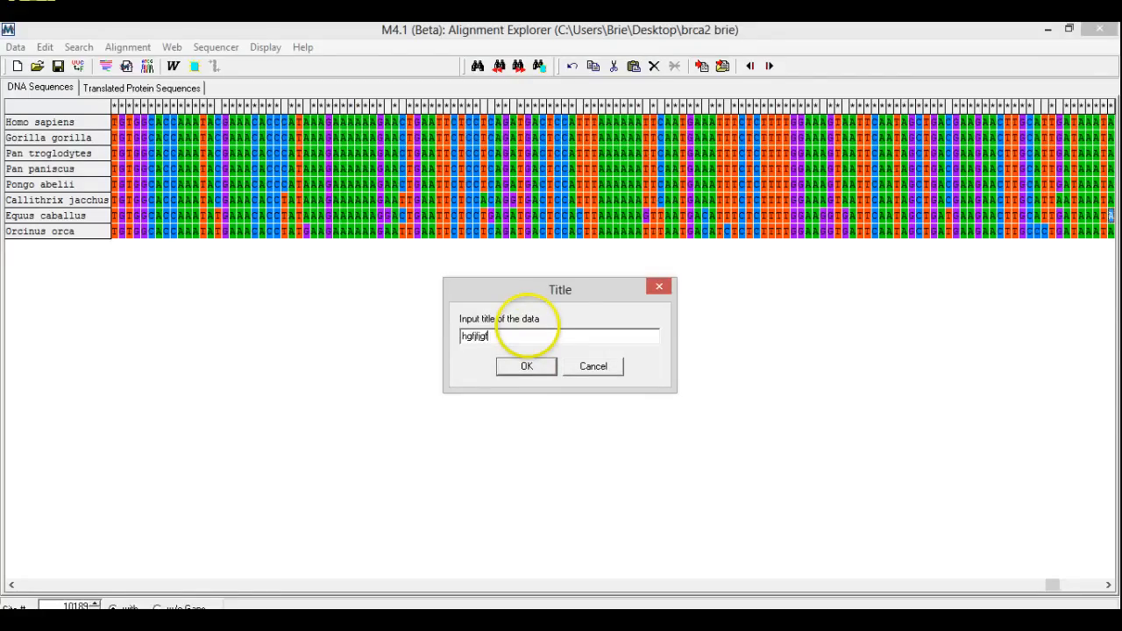
pyautogui.press('BackSpace')
pyautogui.press('BackSpace')
pyautogui.press('BackSpace')
pyautogui.press('BackSpace')
pyautogui.press('BackSpace')
pyautogui.press('BackSpace')
pyautogui.press('BackSpace')
pyautogui.press('BackSpace')
pyautogui.press('BackSpace')
pyautogui.write('brca2 brie')
pyautogui.click(516, 369)
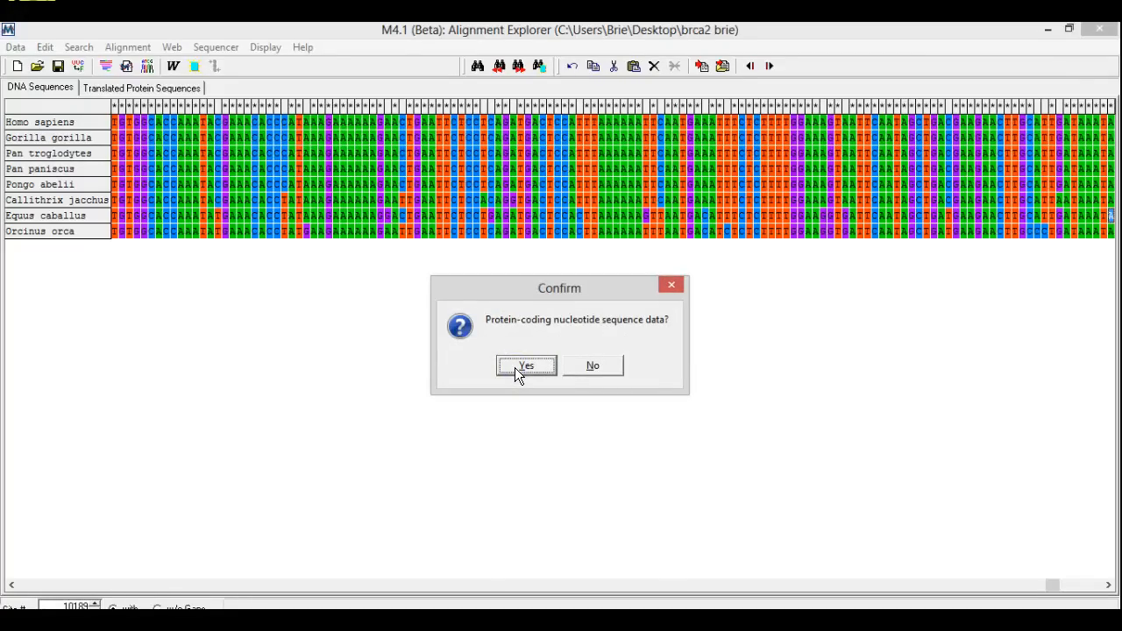
pyautogui.click(515, 368)
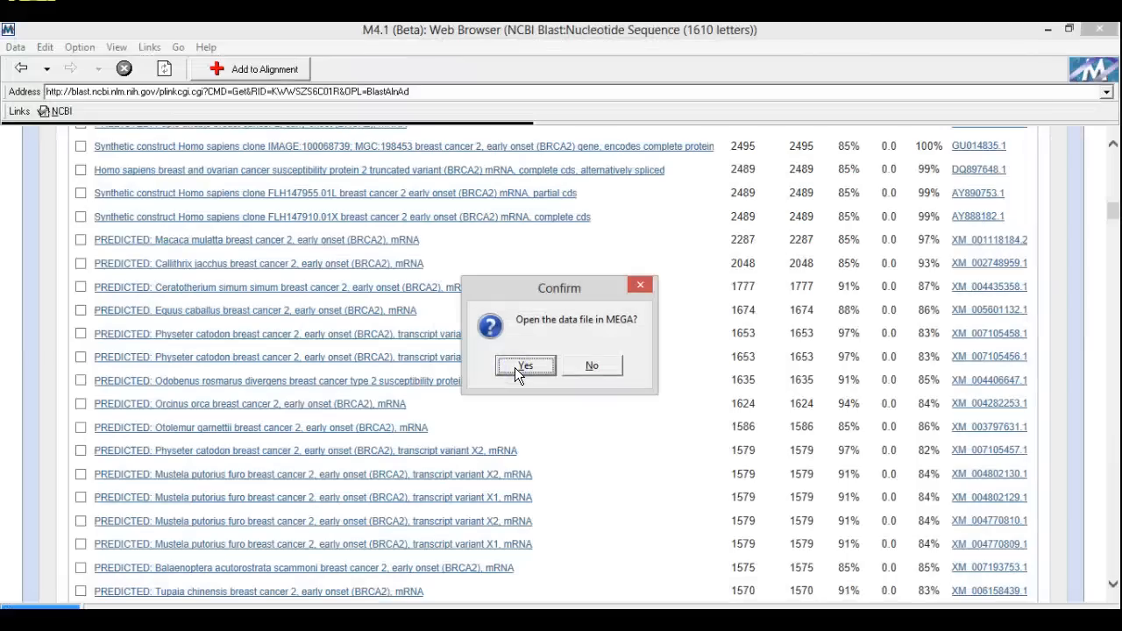
# Open the saved data file in MEGA and minimize the web browser and sequence data windows
pyautogui.click(524, 366)
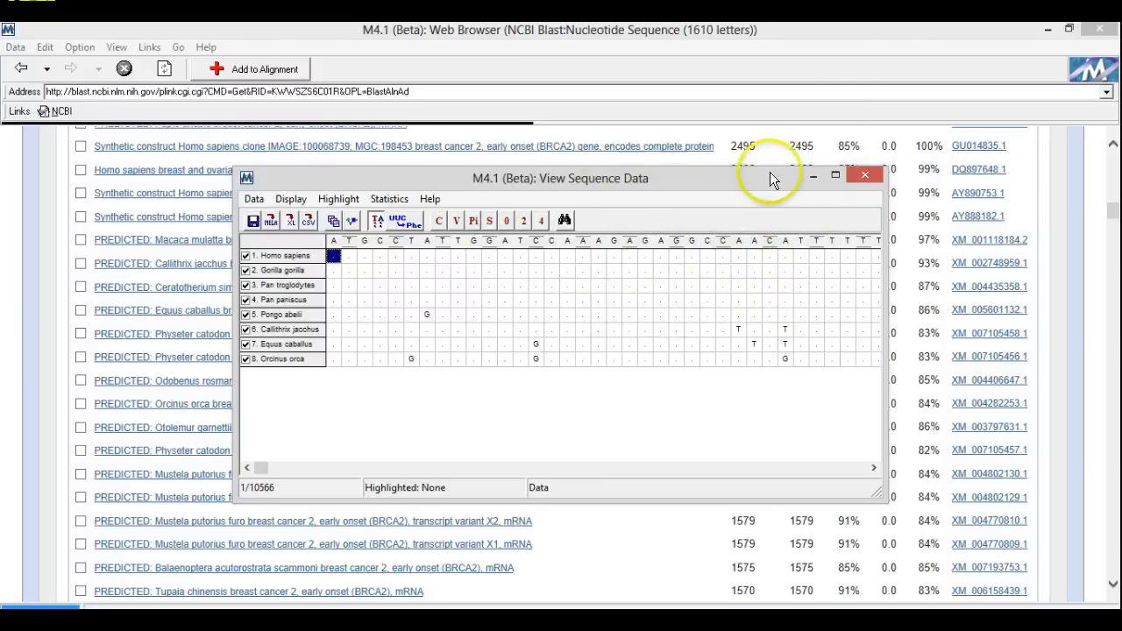
pyautogui.click(1046, 29)
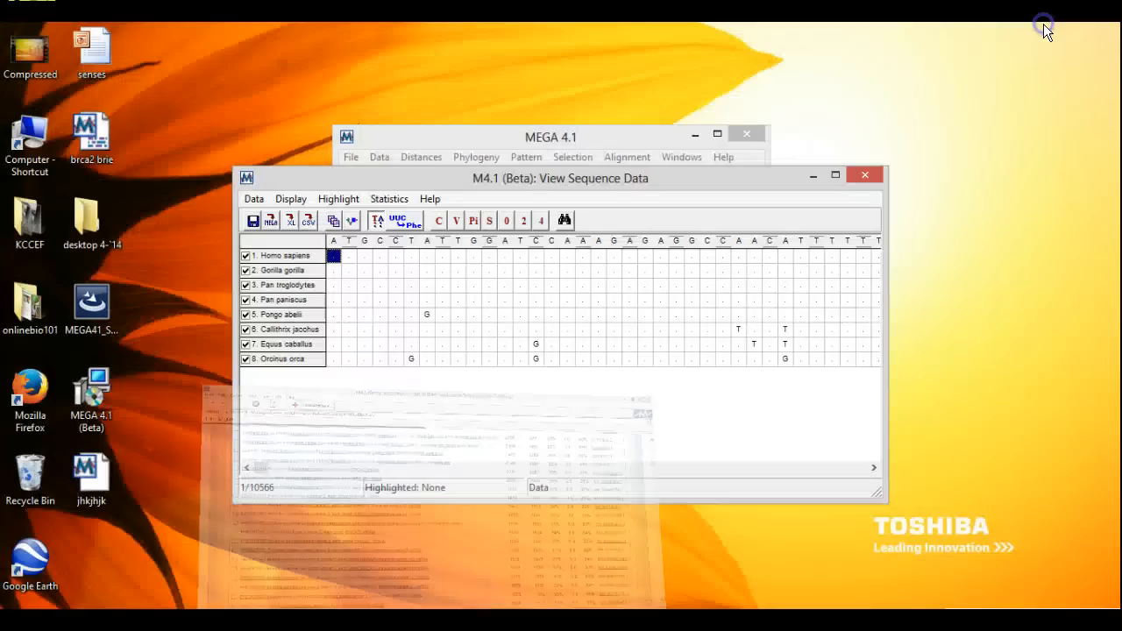
pyautogui.click(814, 175)
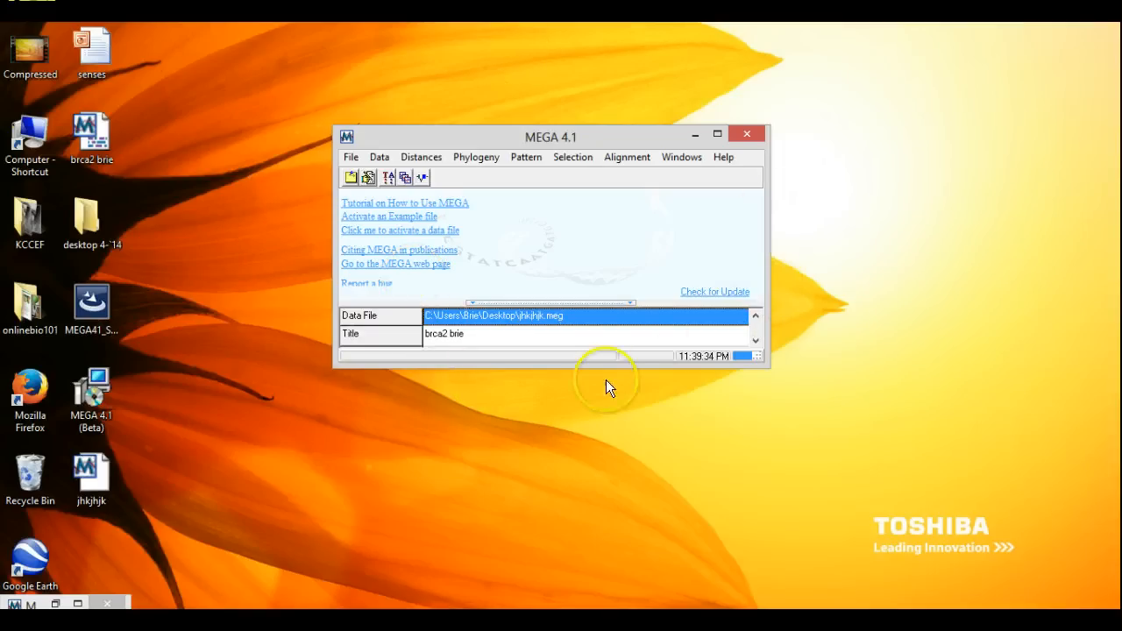
# Compute a Neighbor-Joining bootstrap test of phylogeny with the default preferences of 500 replicates and maximize the tree window
pyautogui.click(483, 157)
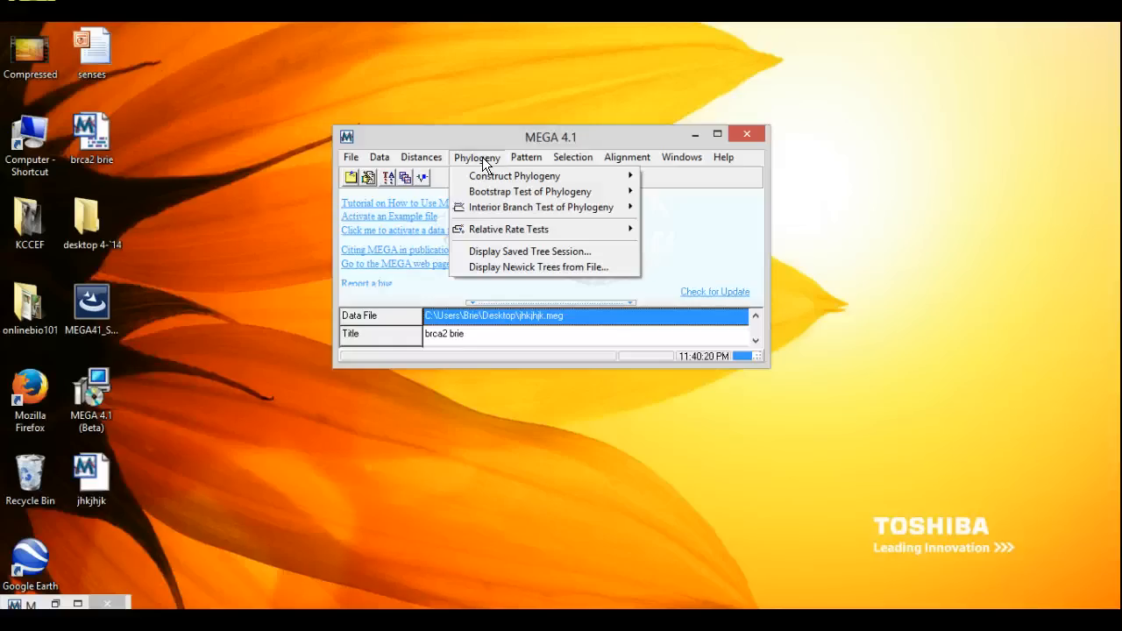
pyautogui.click(483, 194)
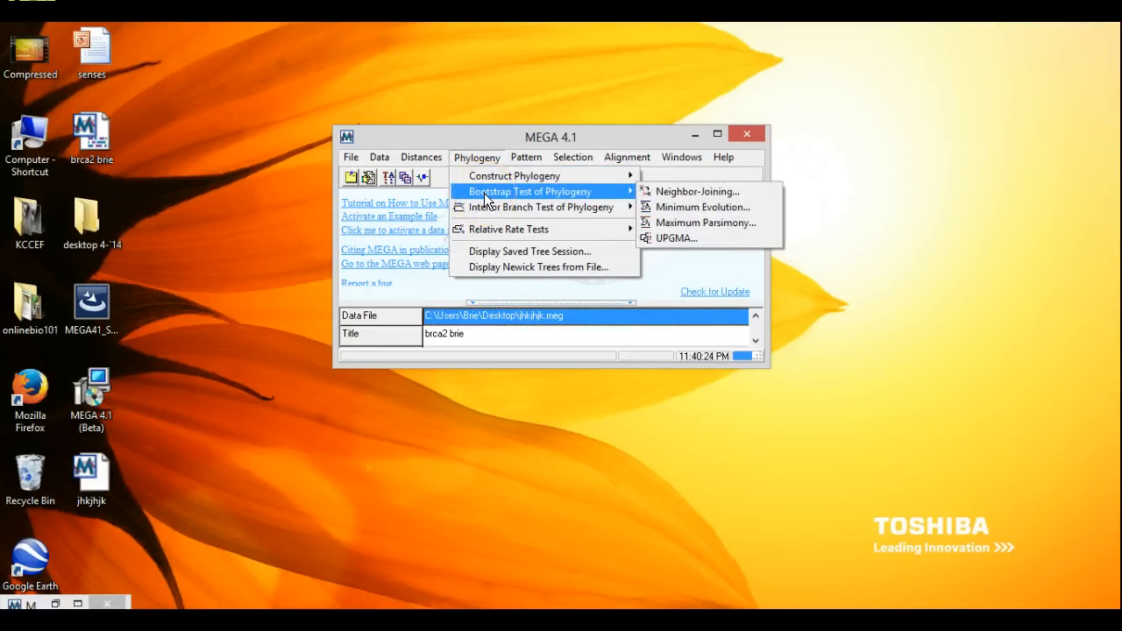
pyautogui.click(514, 194)
pyautogui.click(539, 189)
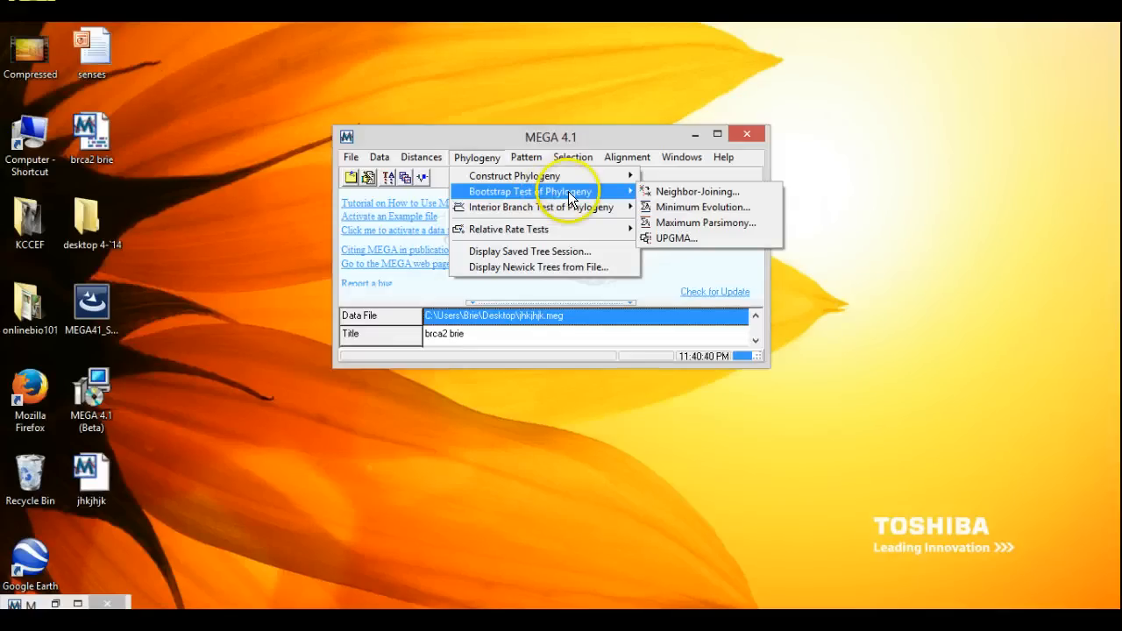
pyautogui.click(718, 193)
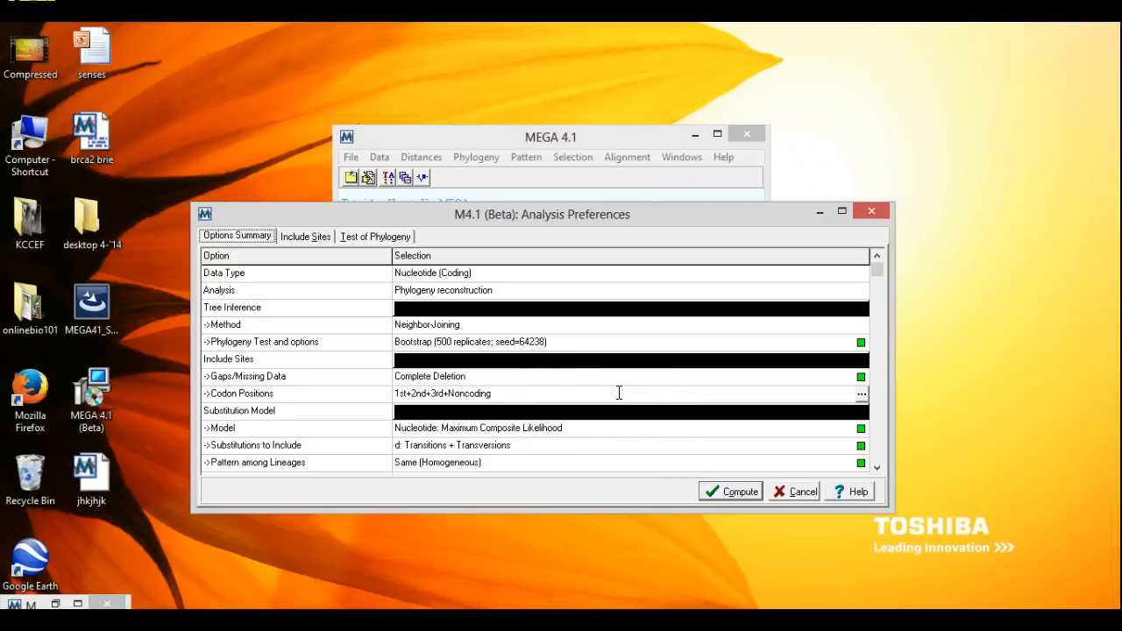
pyautogui.click(725, 494)
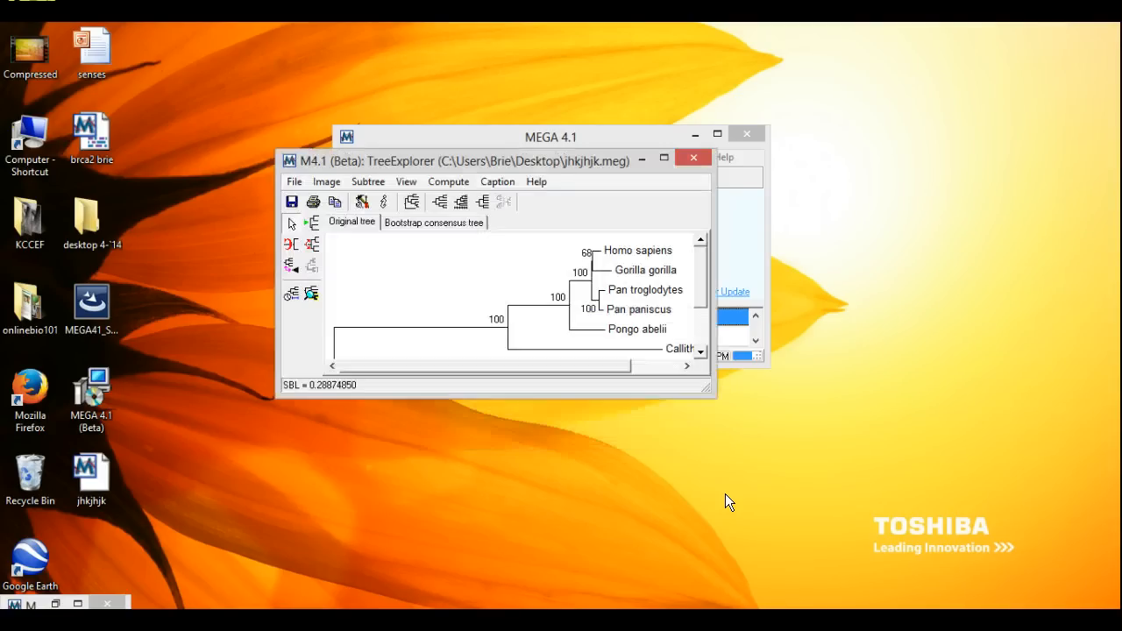
pyautogui.click(725, 493)
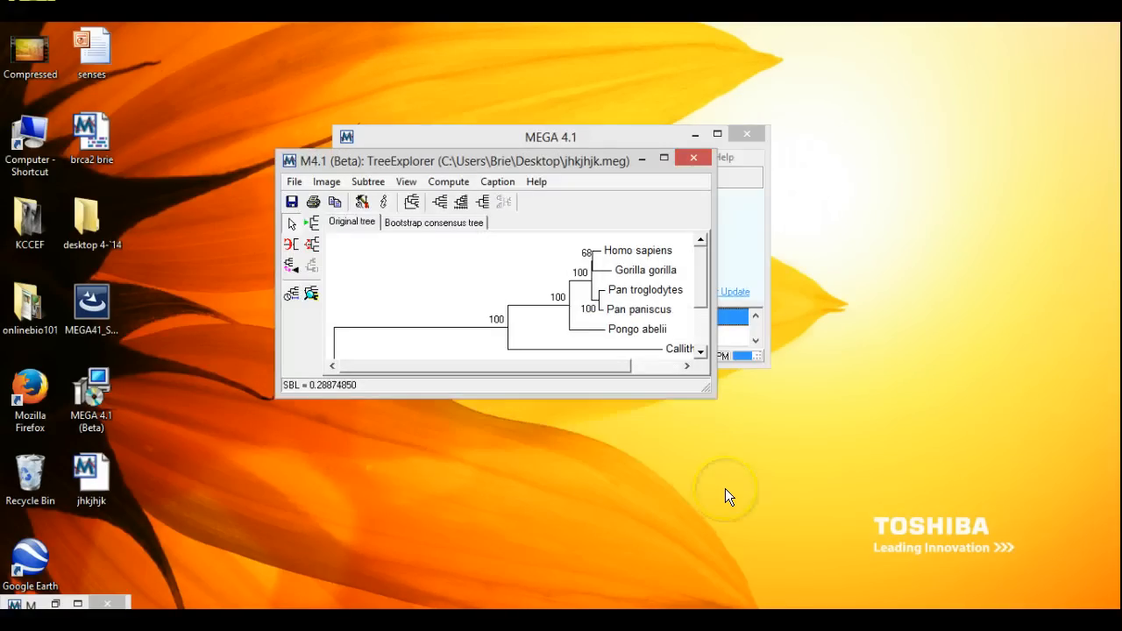
pyautogui.click(663, 156)
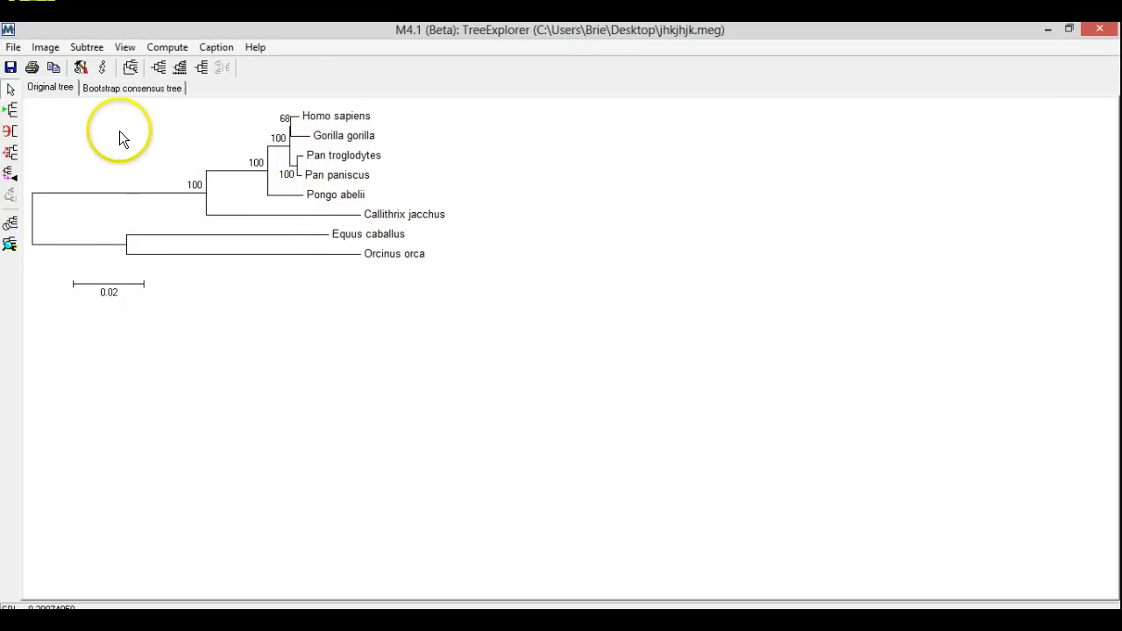
# Try the traditional straight branch style on the original tree, followed by the traditional curved style
pyautogui.click(124, 47)
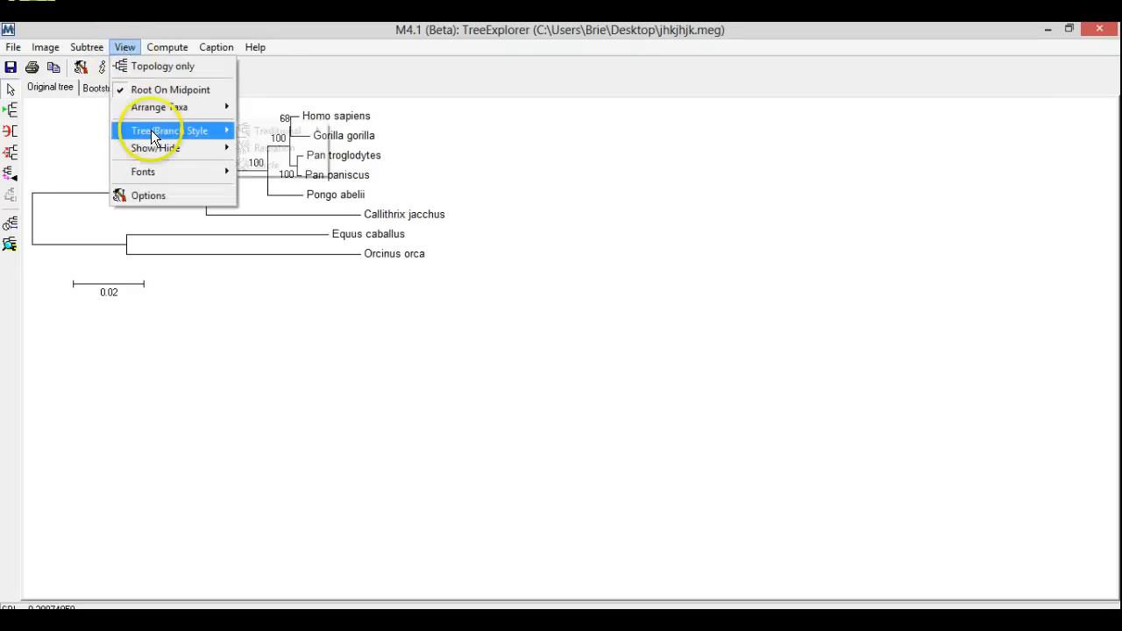
pyautogui.moveTo(175, 131)
pyautogui.moveTo(250, 133)
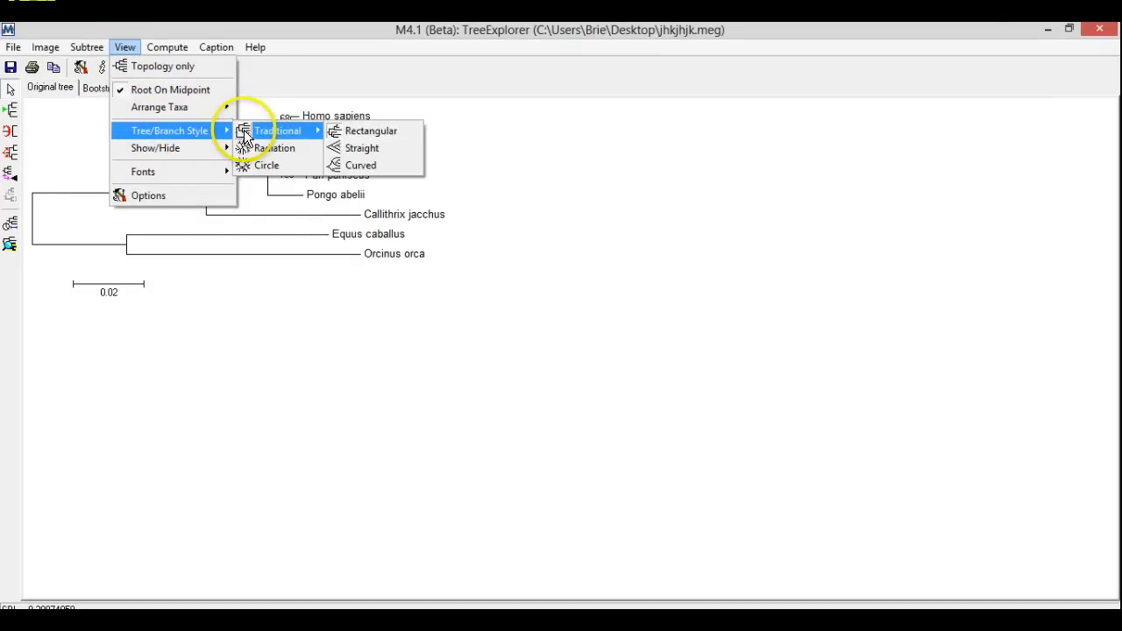
pyautogui.click(358, 149)
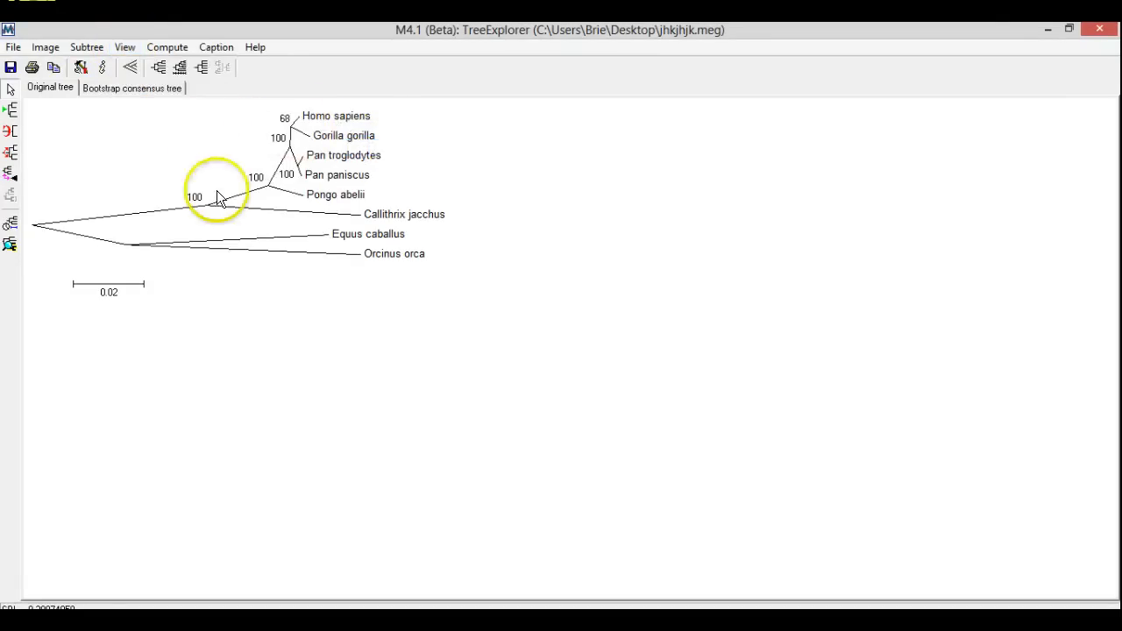
pyautogui.click(132, 48)
pyautogui.moveTo(156, 132)
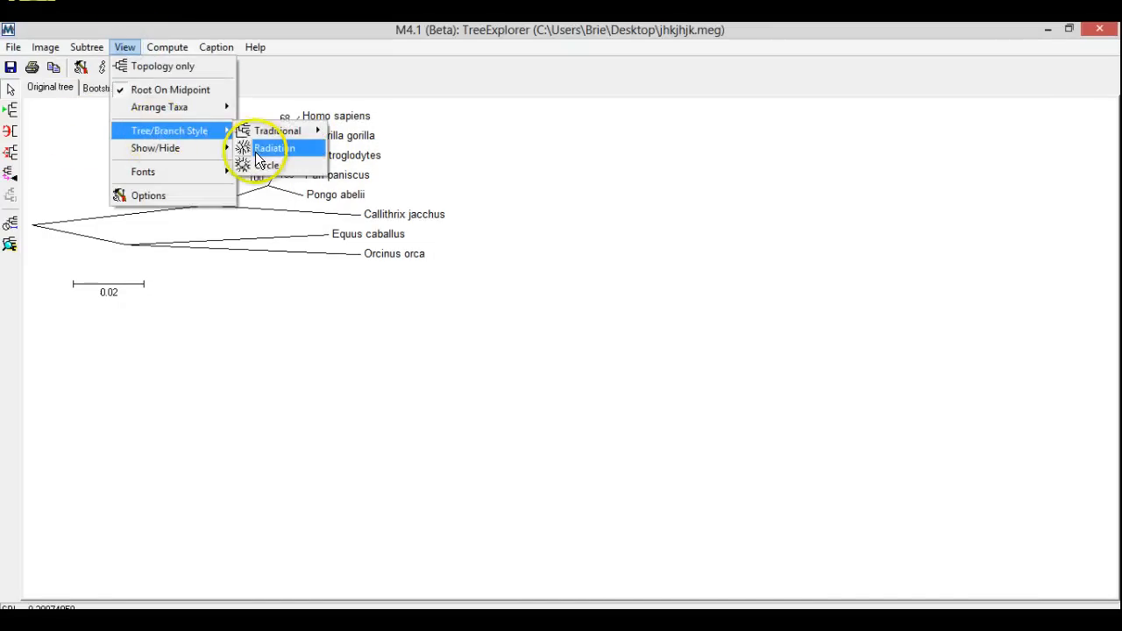
pyautogui.moveTo(271, 131)
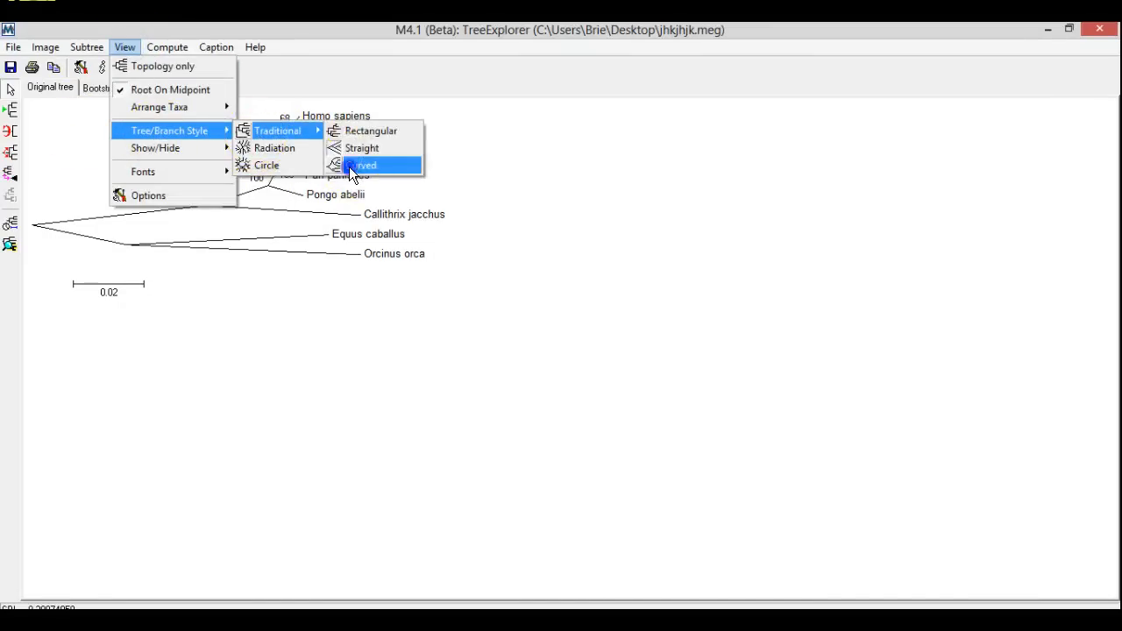
pyautogui.click(349, 167)
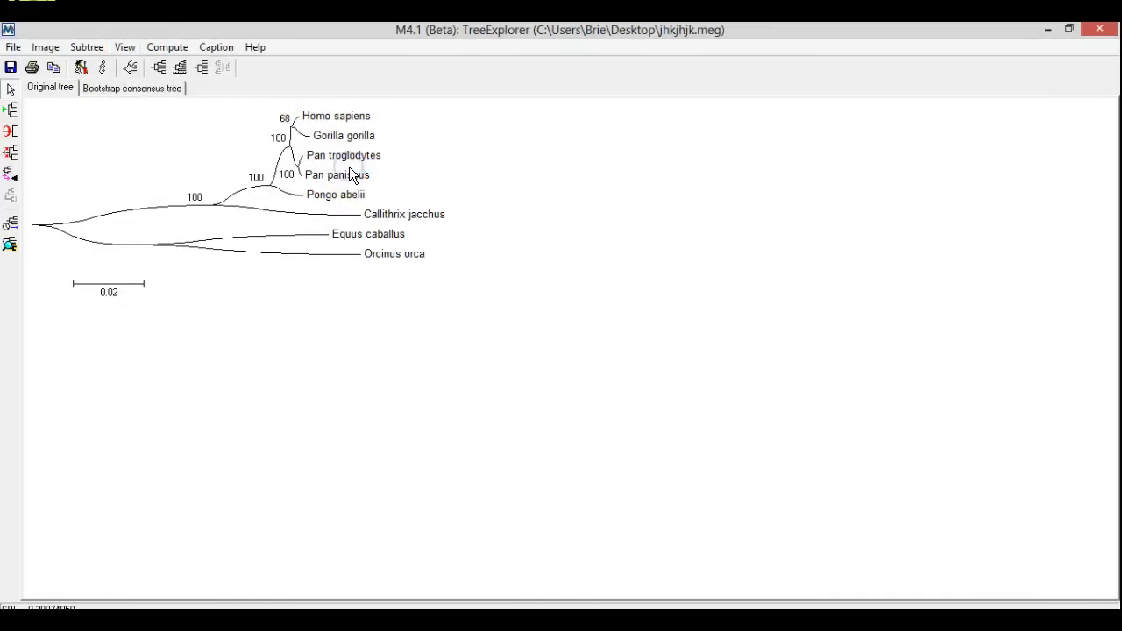
# Set the tree's branch style to traditional rectangular
pyautogui.click(132, 48)
pyautogui.moveTo(286, 133)
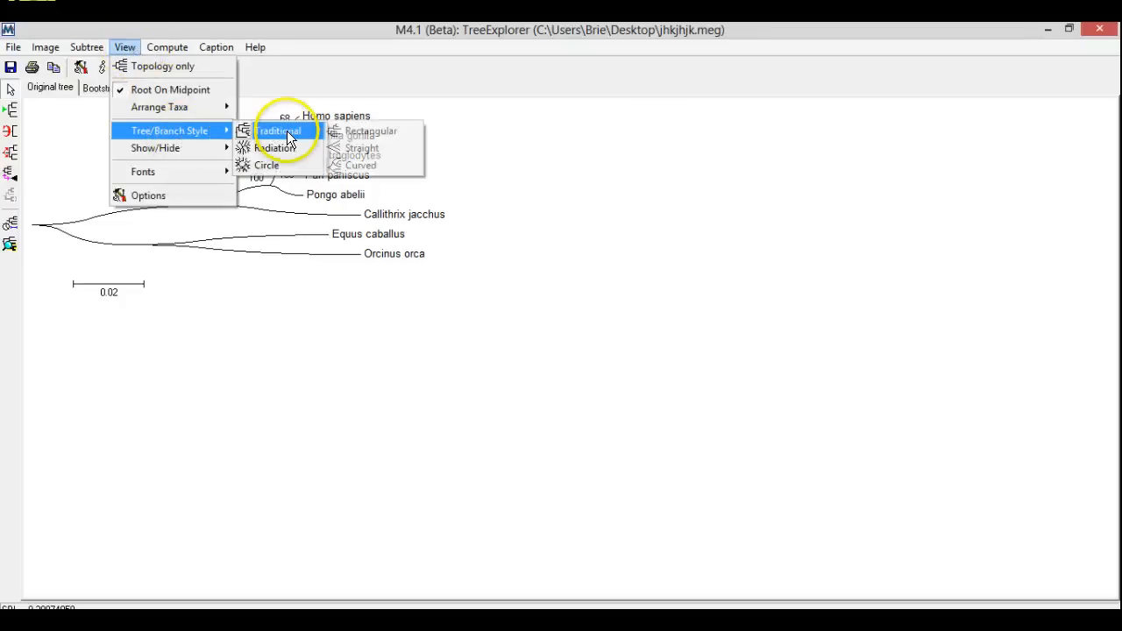
pyautogui.click(366, 128)
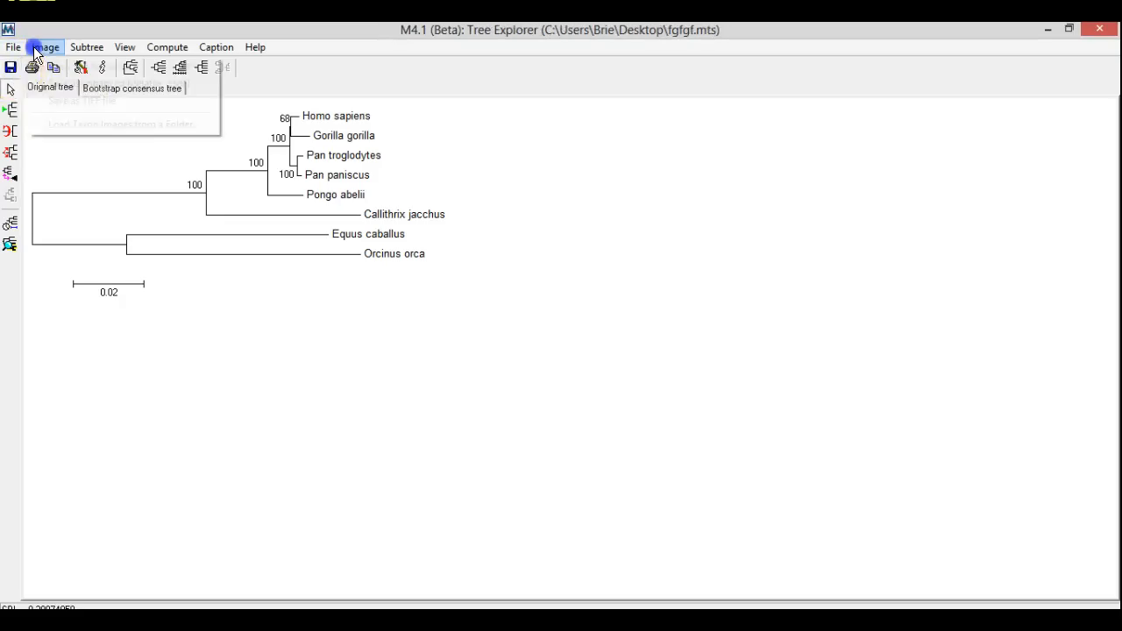
# Copy the tree image to the clipboard and paste it onto the slide in the MEGA Tutorial PowerPoint presentation
pyautogui.click(44, 48)
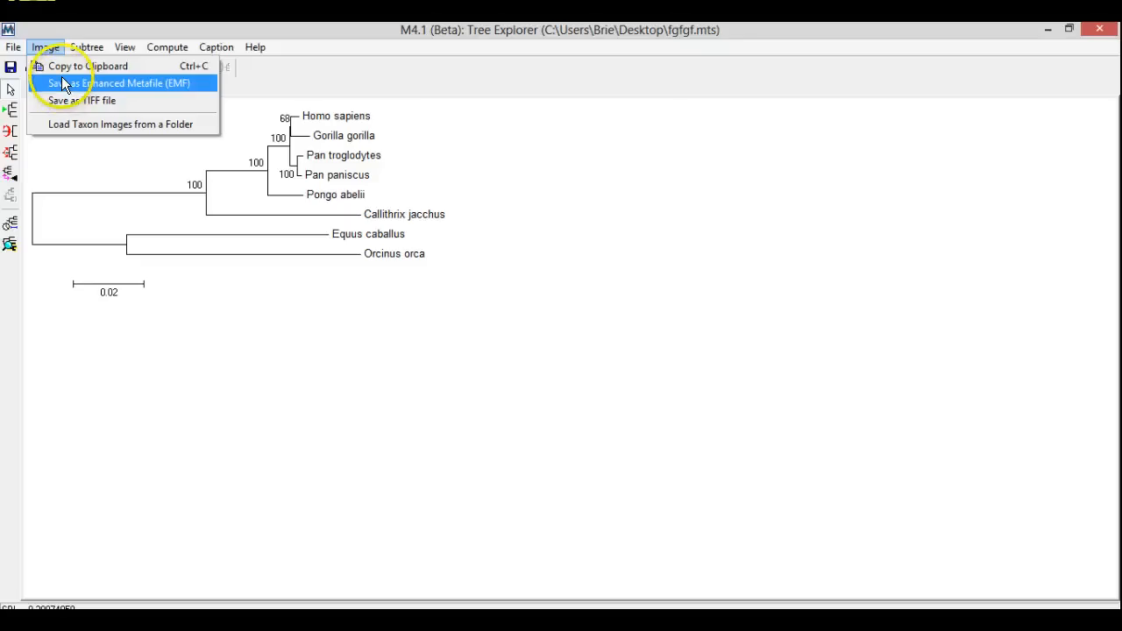
pyautogui.click(61, 70)
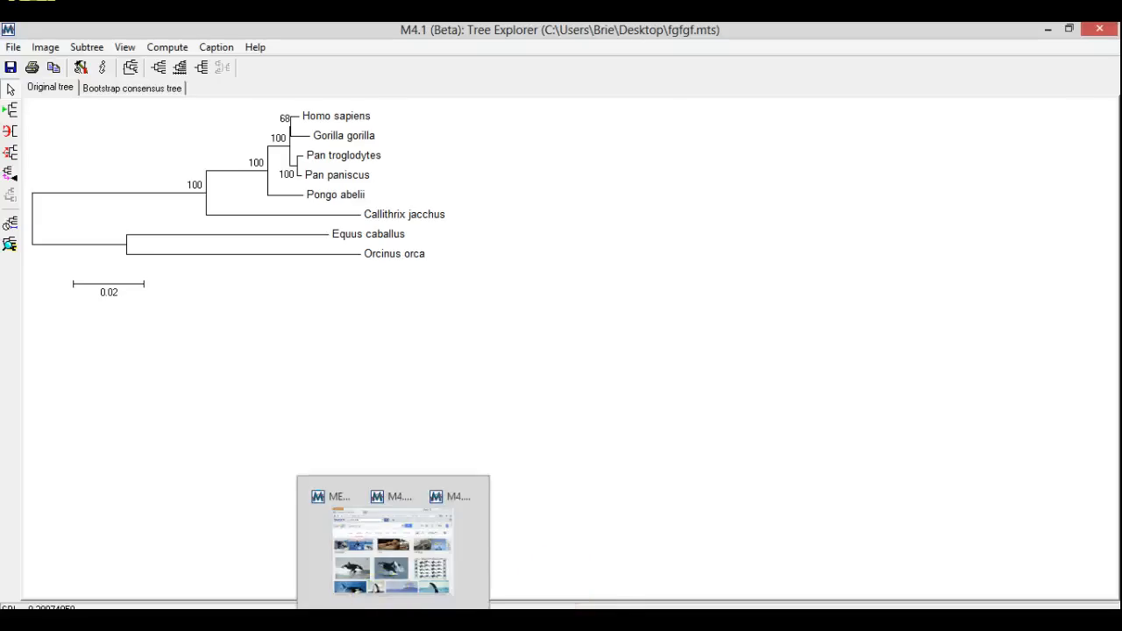
pyautogui.moveTo(285, 621)
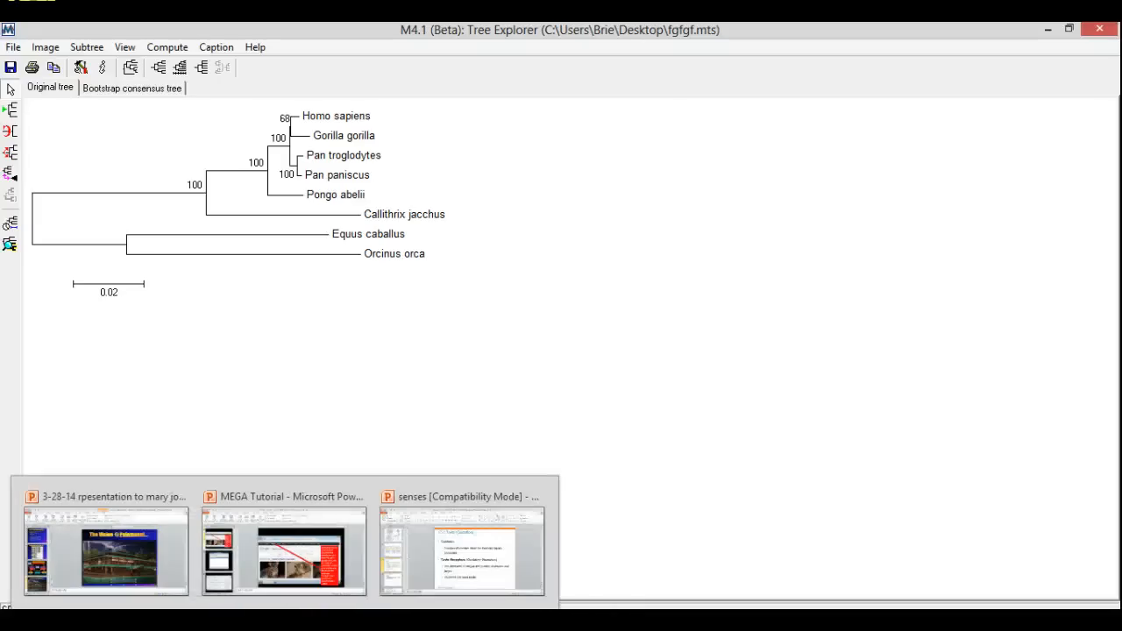
pyautogui.click(283, 548)
pyautogui.hotkey('ctrl', 'v')
# Move the tree picture toward the slide's upper-left area and enlarge it to about 9 by 4.25 inches, within the slide's edges
pyautogui.moveTo(584, 303); pyautogui.dragTo(545, 279)
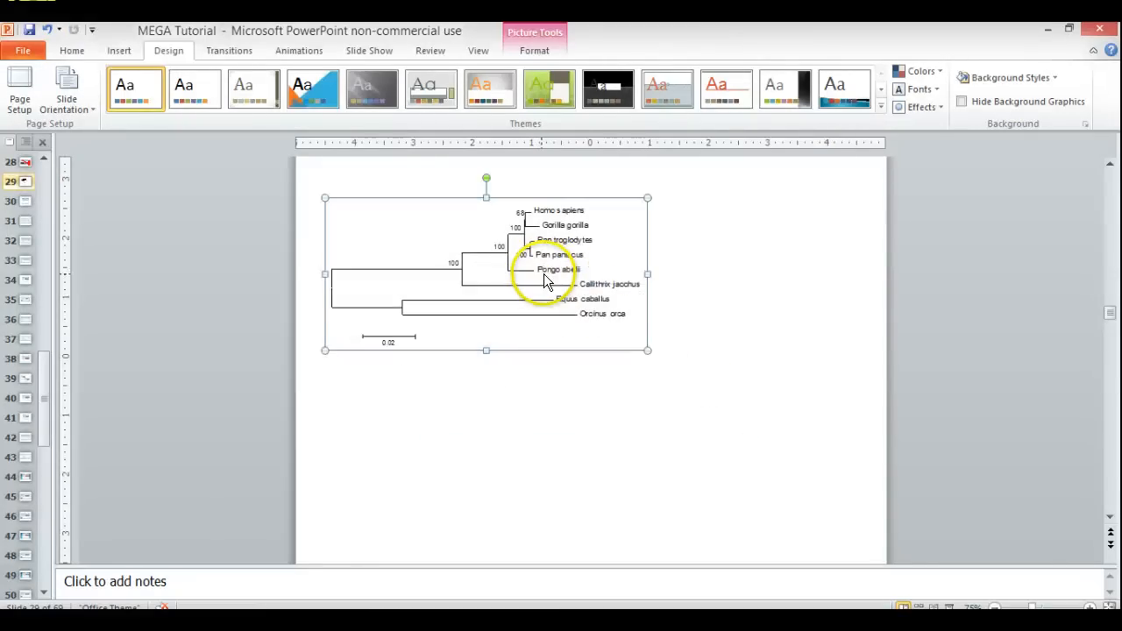
pyautogui.moveTo(648, 351); pyautogui.dragTo(804, 471)
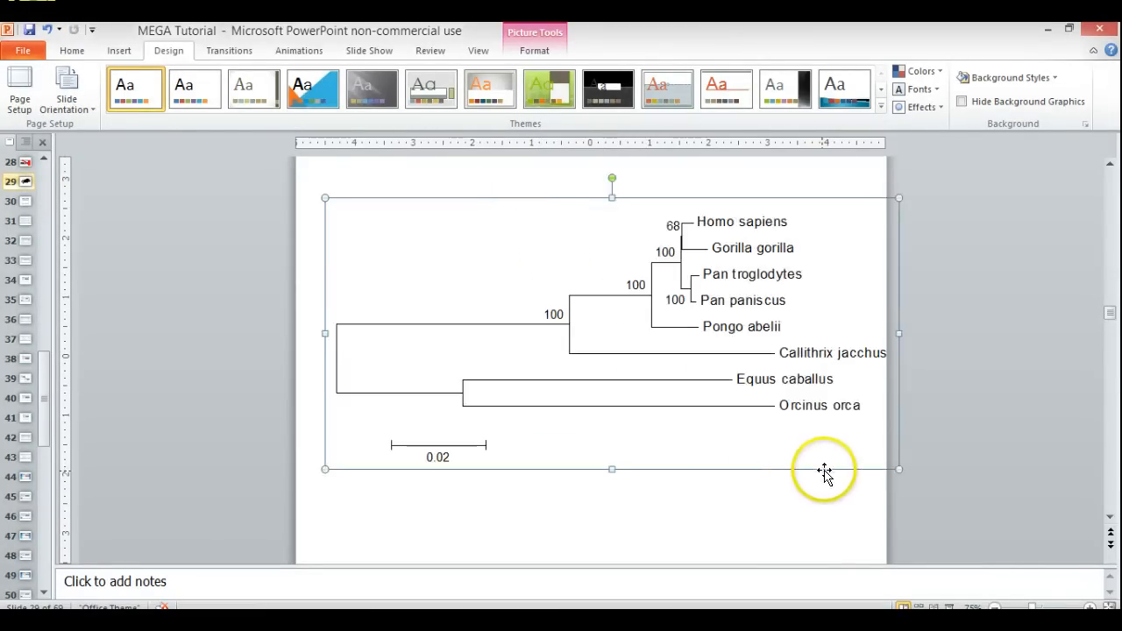
pyautogui.moveTo(901, 467); pyautogui.dragTo(858, 449)
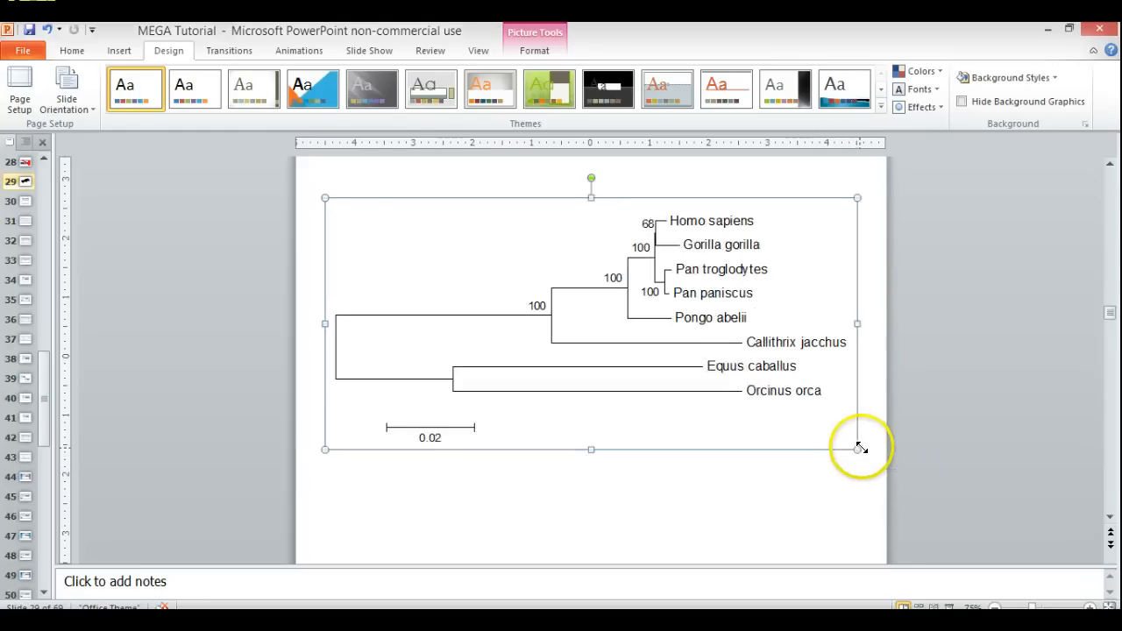
pyautogui.click(701, 350)
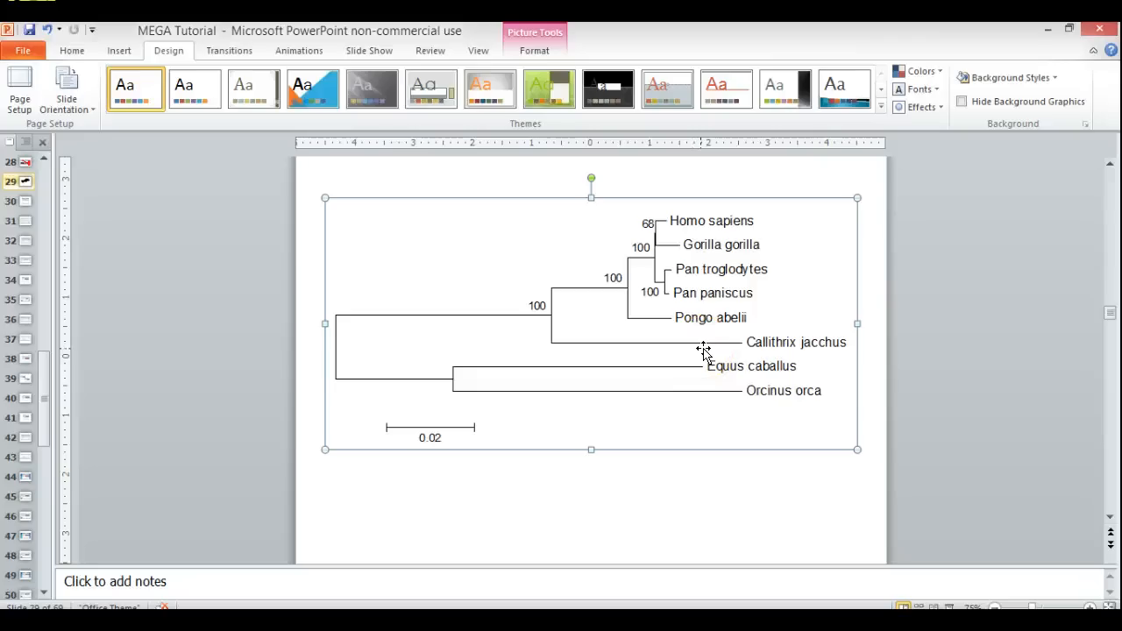
pyautogui.click(704, 353)
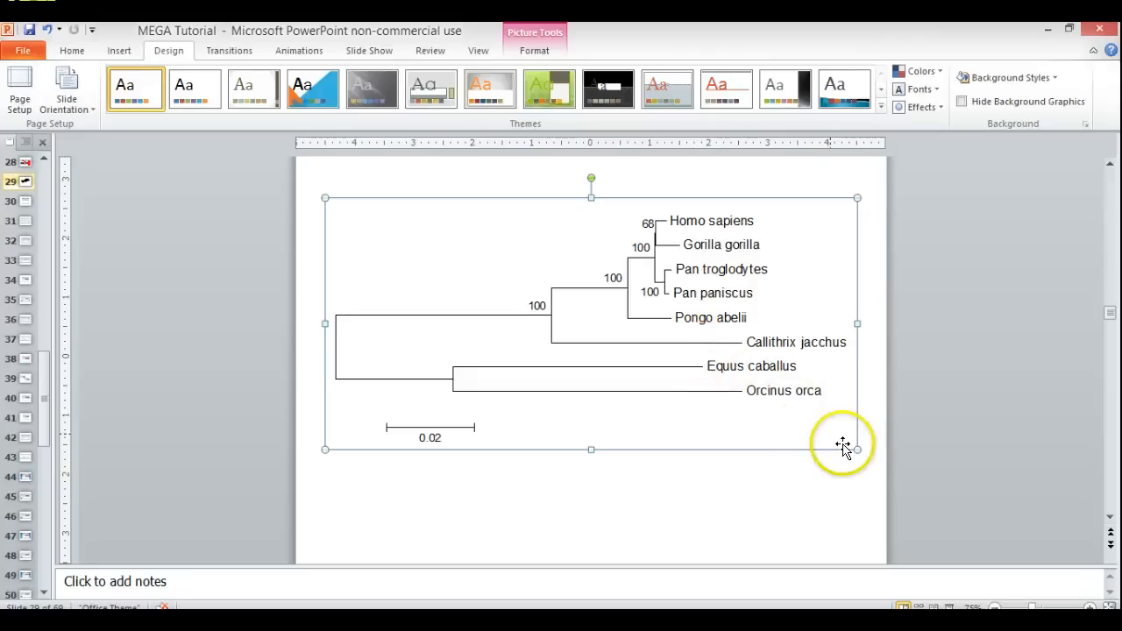
pyautogui.click(784, 475)
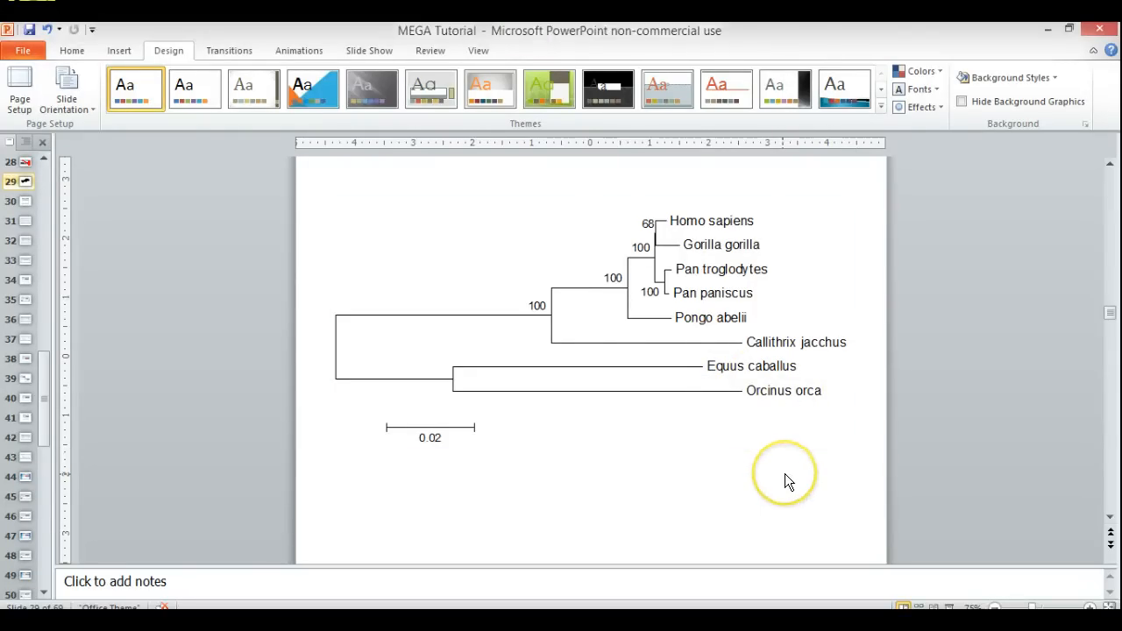
# Start saving the tree as a separate picture with JPEG File Interchange Format as the file type
pyautogui.click(710, 360)
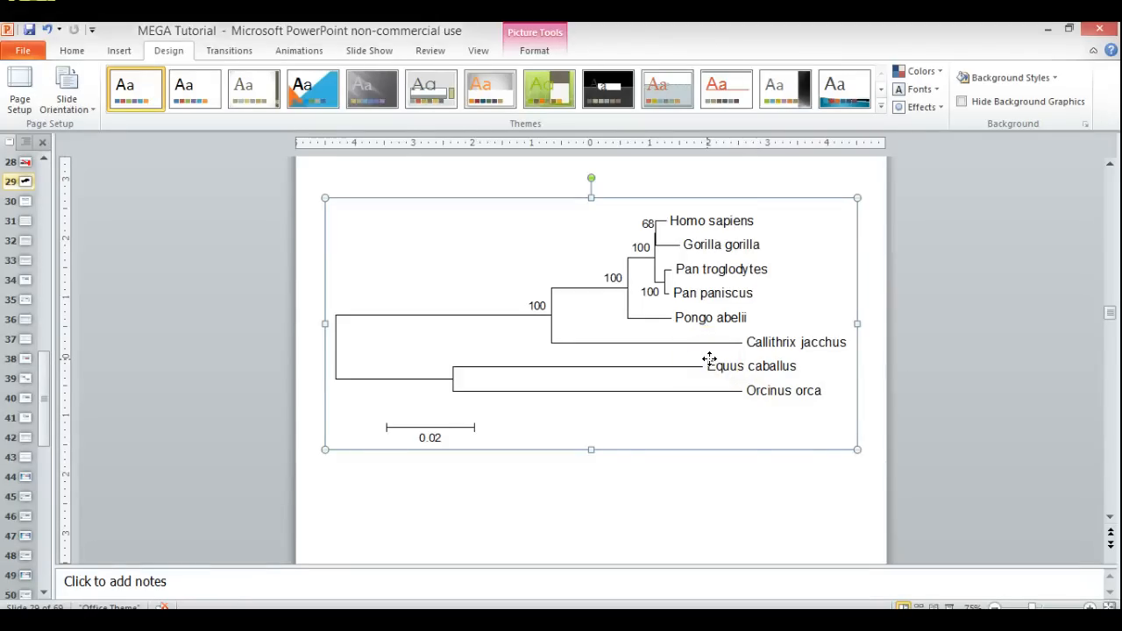
pyautogui.rightClick(711, 359)
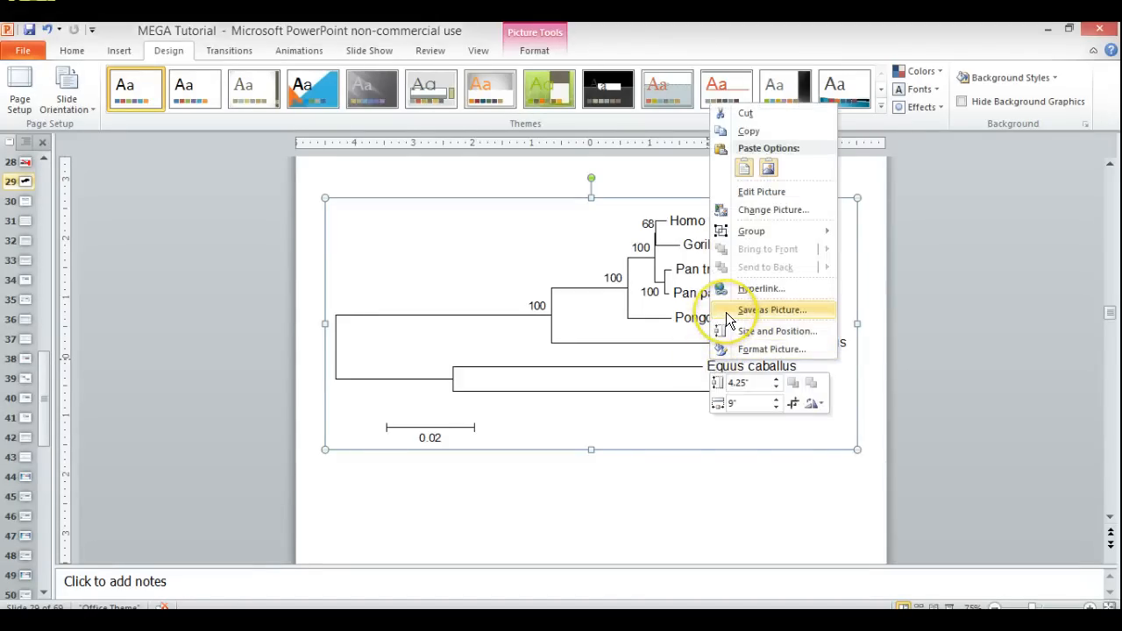
pyautogui.click(763, 310)
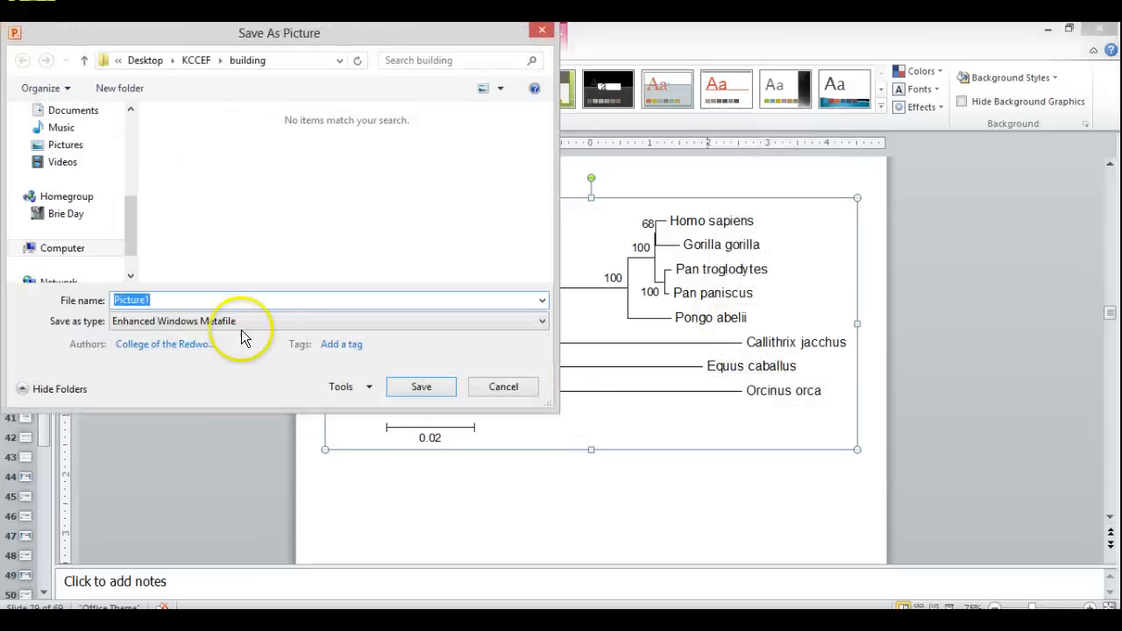
pyautogui.click(233, 329)
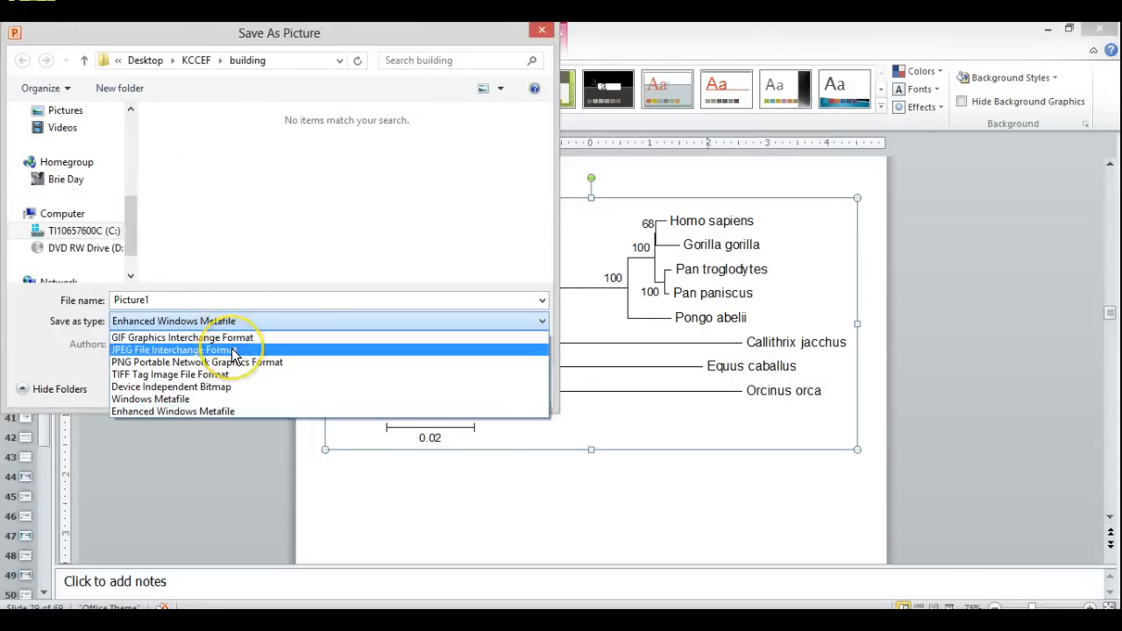
pyautogui.click(232, 350)
# Name the picture file b, save it in the building folder, and deselect the tree
pyautogui.doubleClick(207, 300)
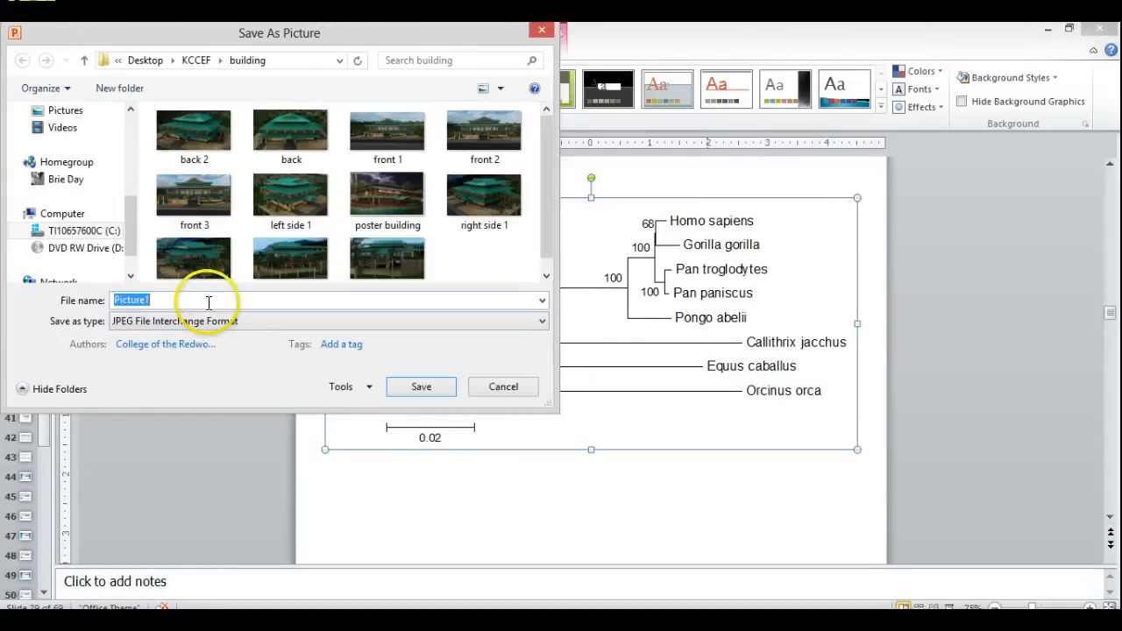
pyautogui.write('b')
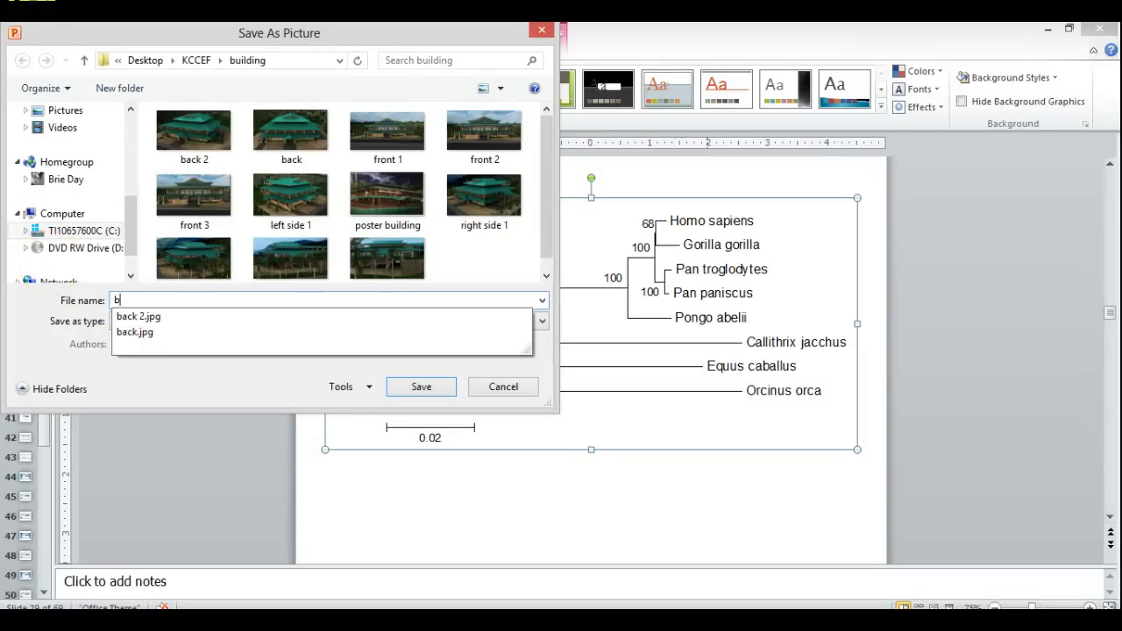
pyautogui.write('rv')
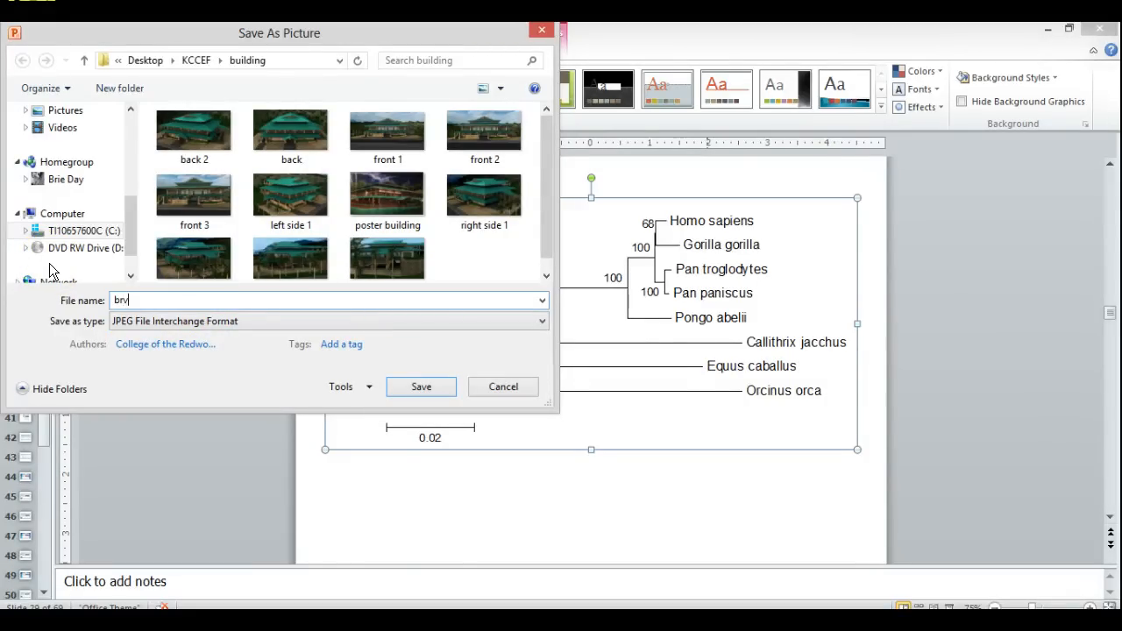
pyautogui.press('BackSpace')
pyautogui.press('BackSpace')
pyautogui.write("'")
pyautogui.press('BackSpace')
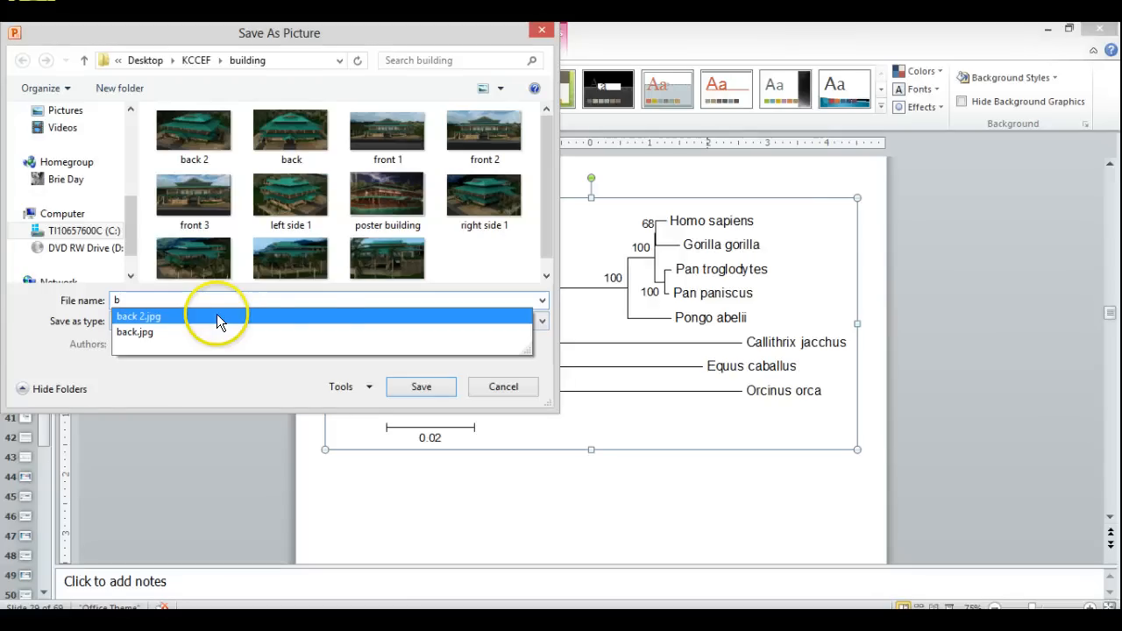
pyautogui.click(420, 387)
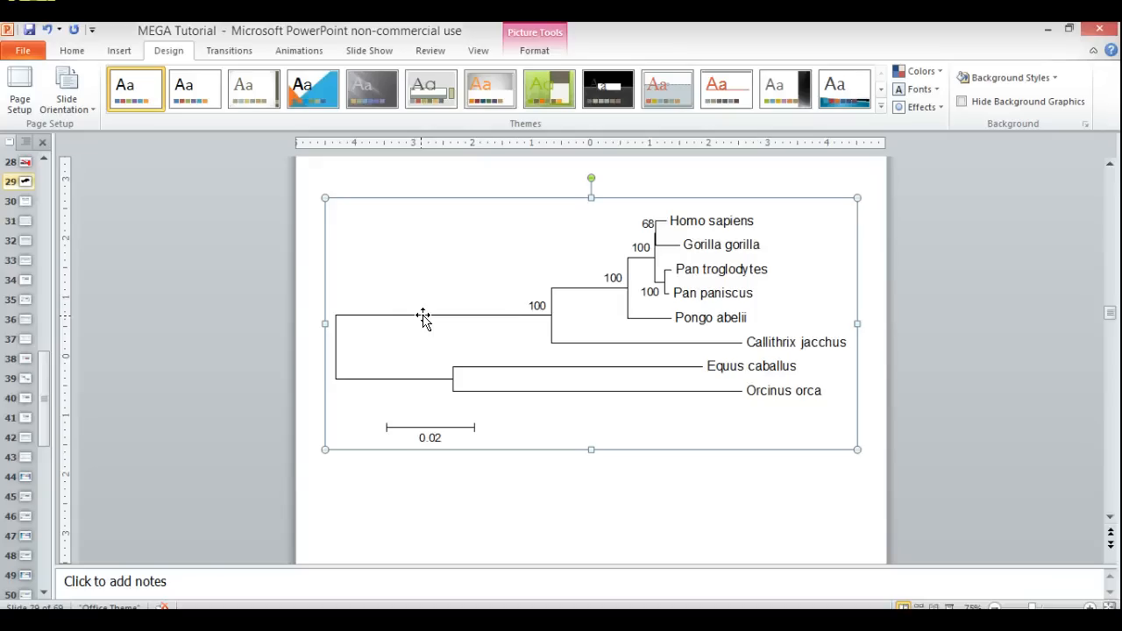
pyautogui.click(269, 288)
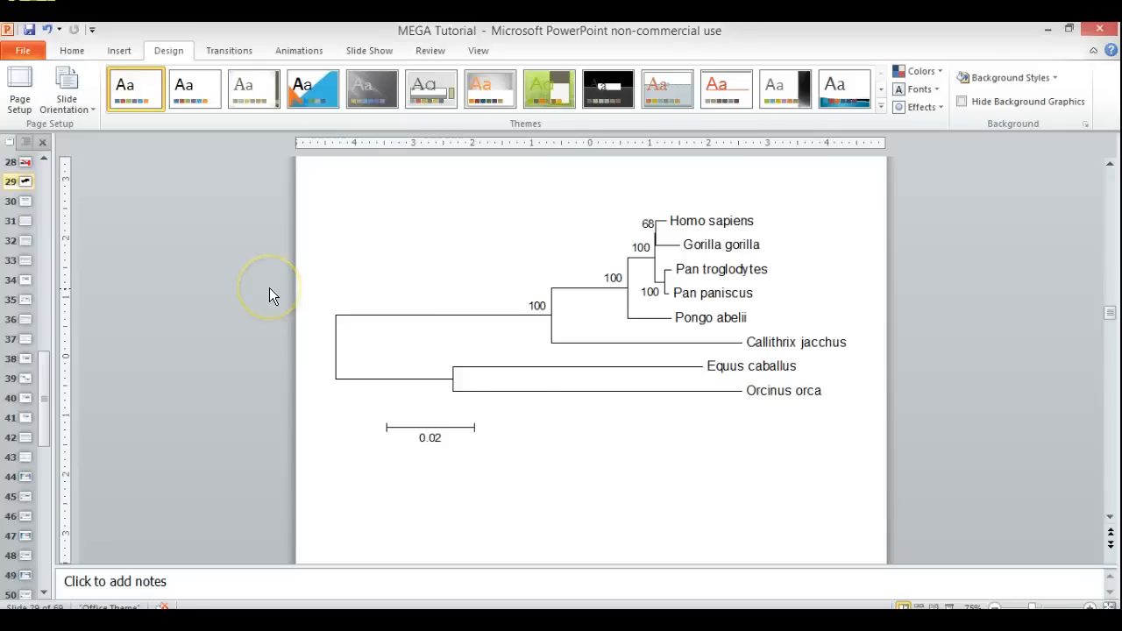